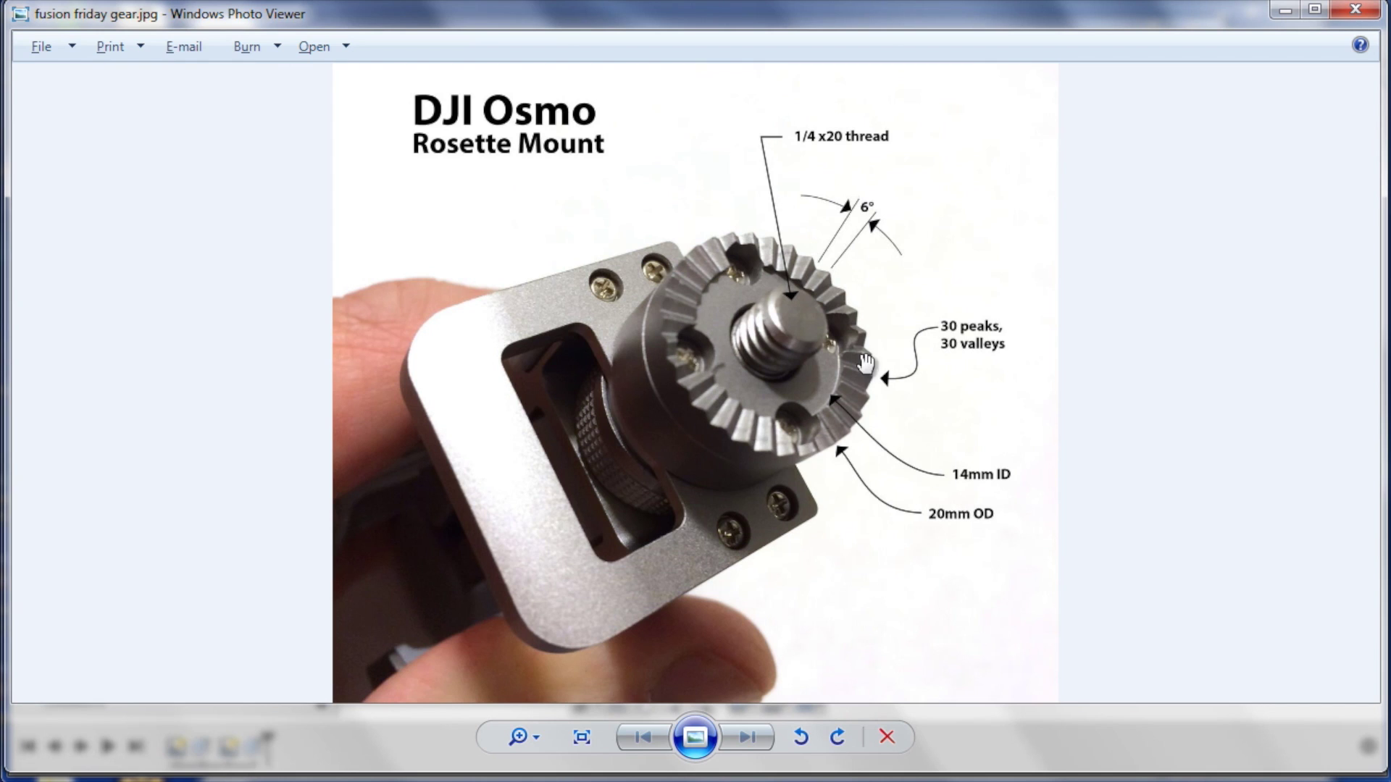
Step: Compare the DJI Osmo rosette mount reference photo with the top gear model in Fusion 360
key(alt+Tab)
middle_drag(951, 422, 1083, 332)
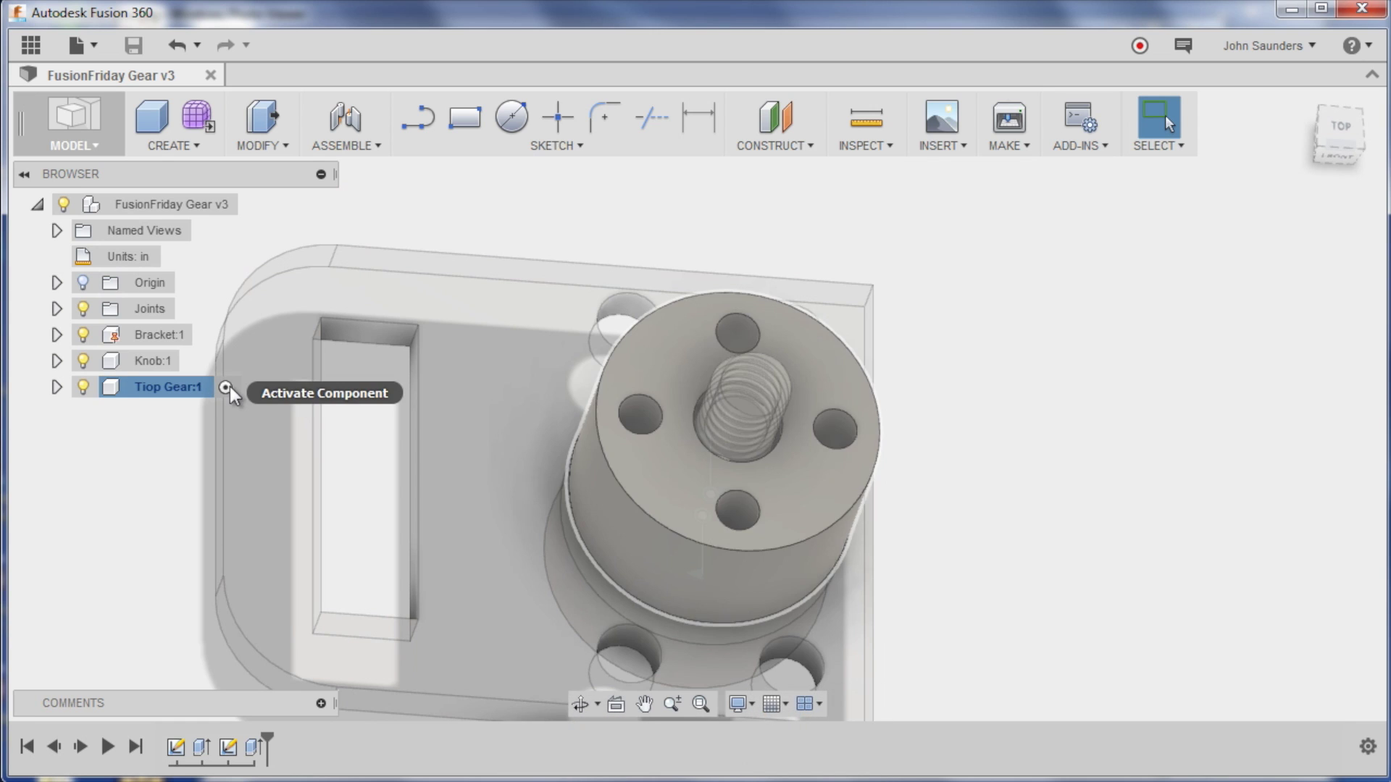
key(alt+Tab)
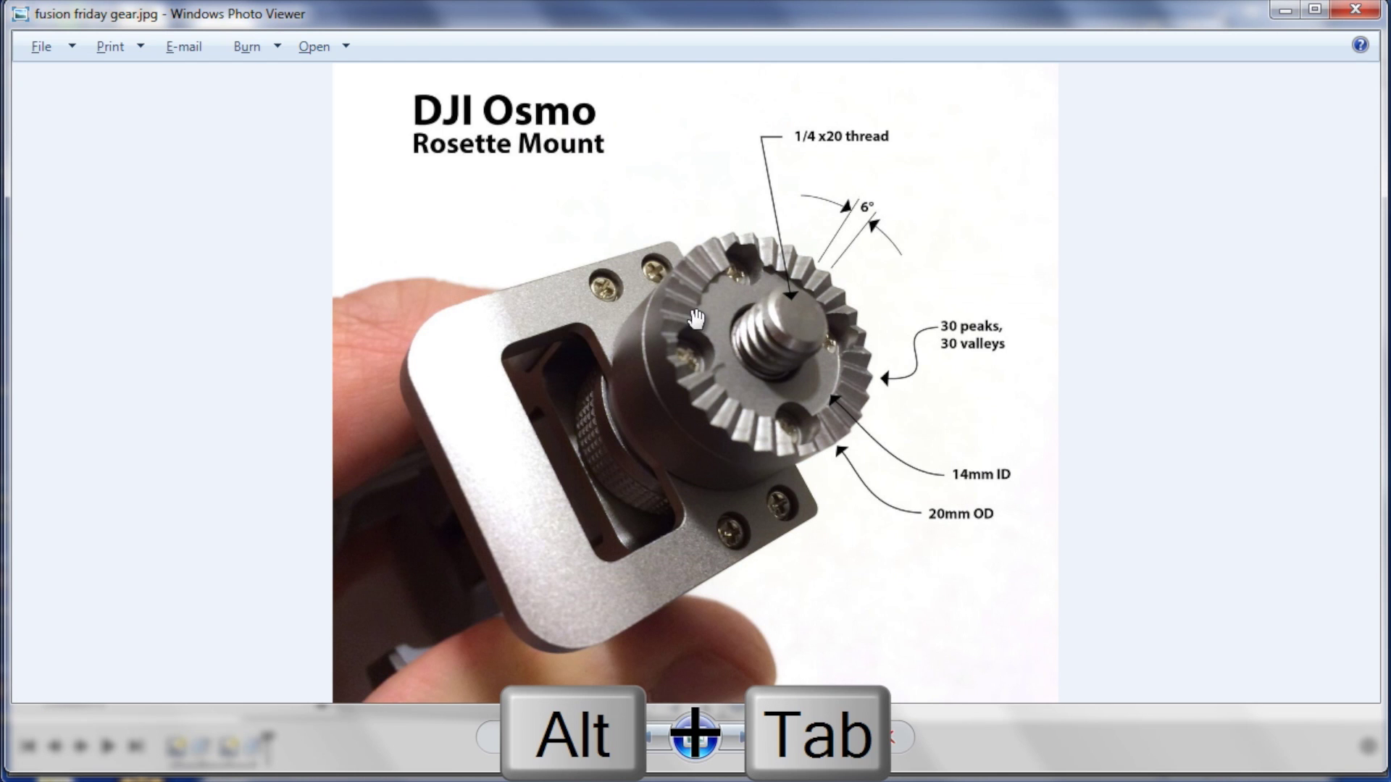
key(alt+Tab)
Step: Sketch a circle about 0.61 in in diameter on the top gear's upper face, centred on the bore
key(c)
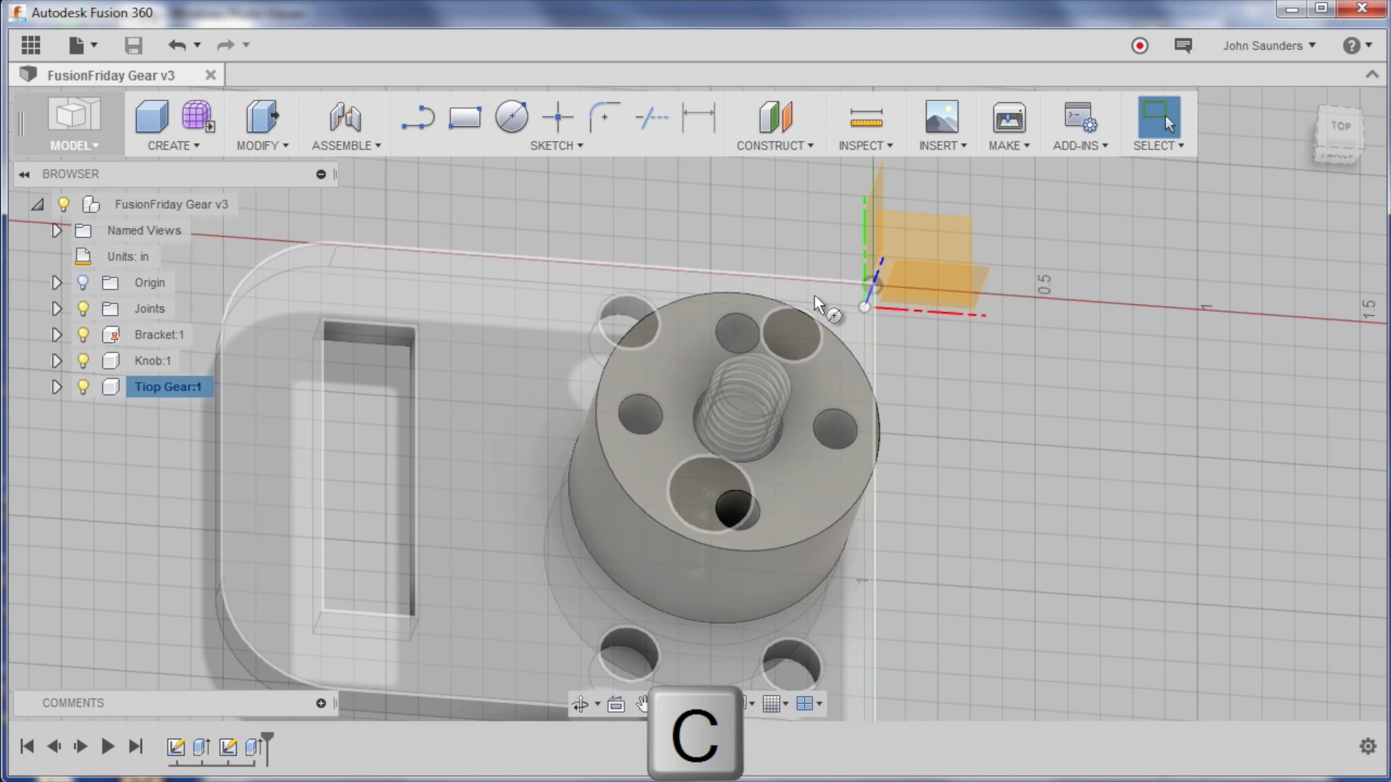
click(821, 367)
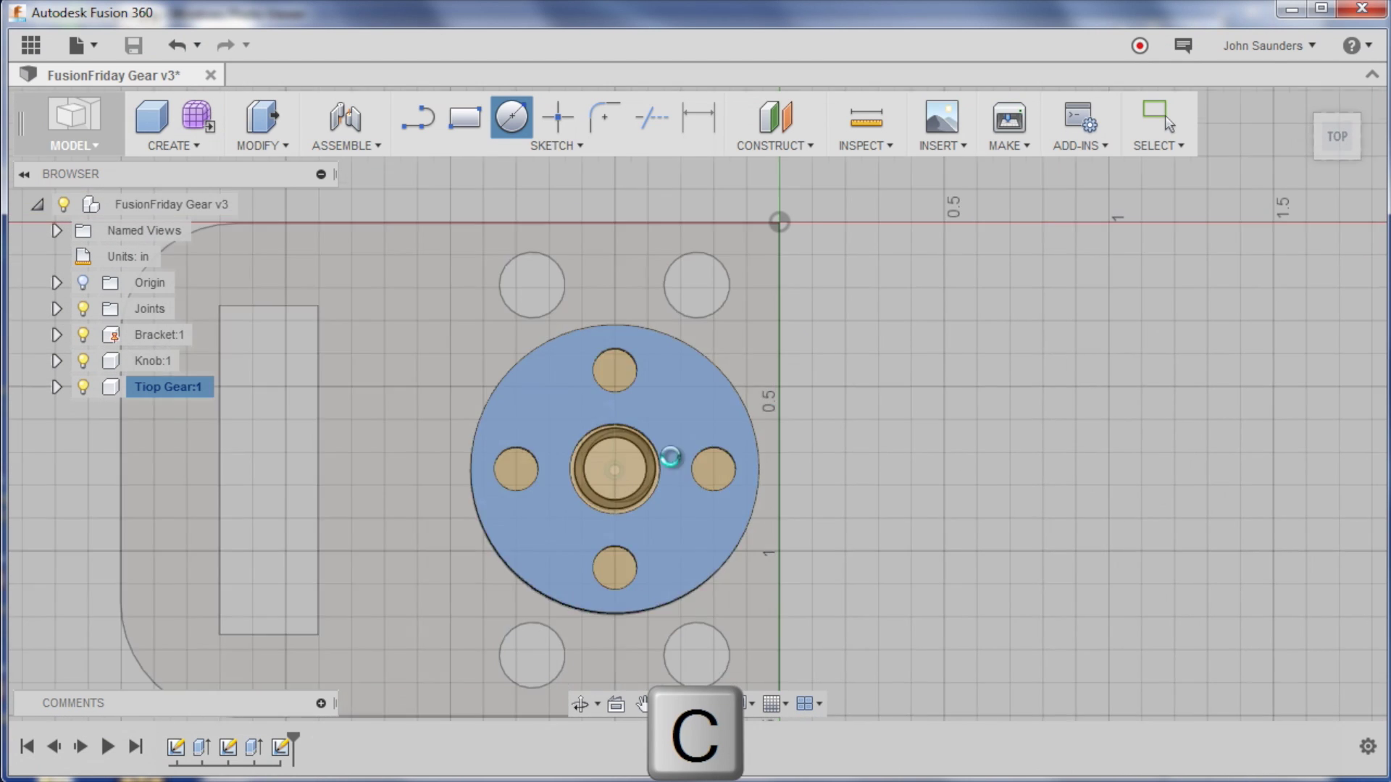
click(639, 477)
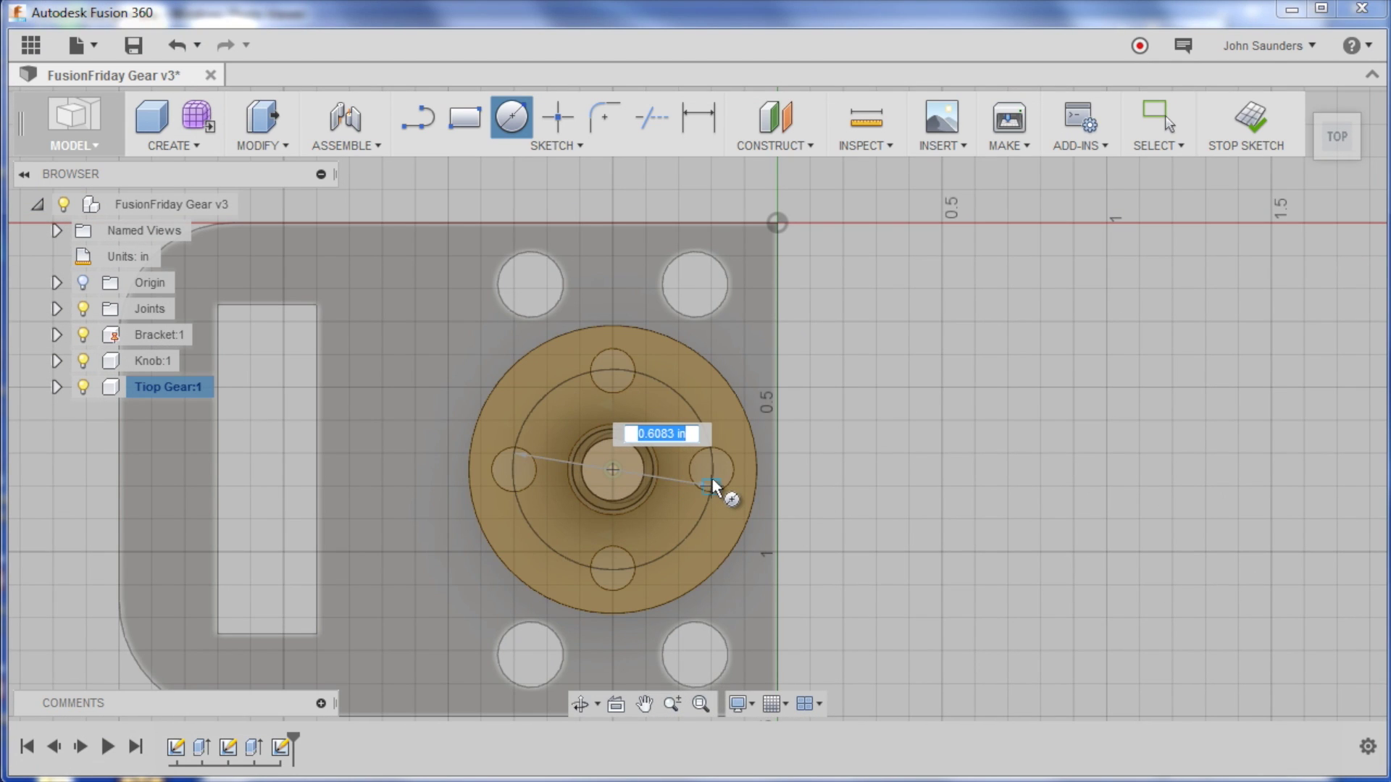
click(712, 480)
Step: Cut the ring-shaped profile between the bore and the new circle 0.1 in down into the top gear
key(q)
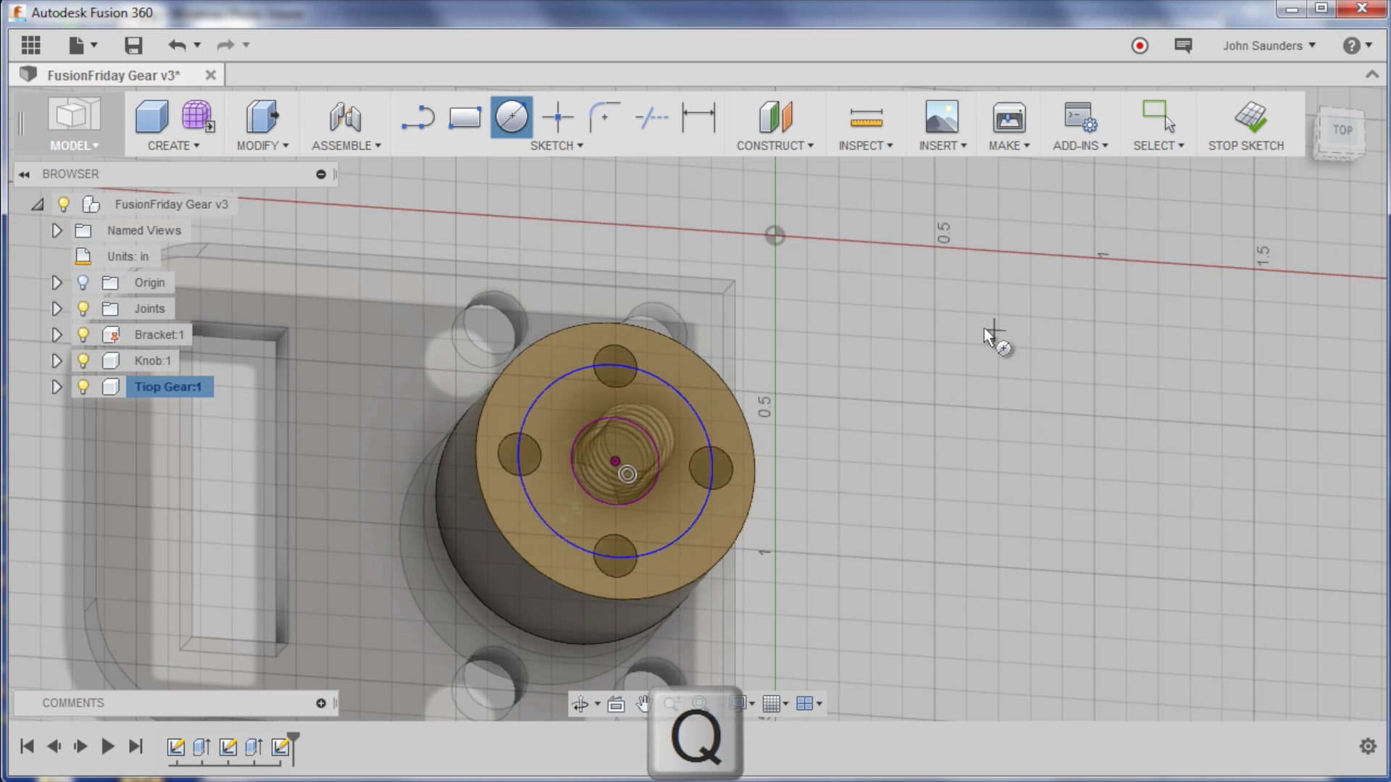
click(668, 432)
text(-)
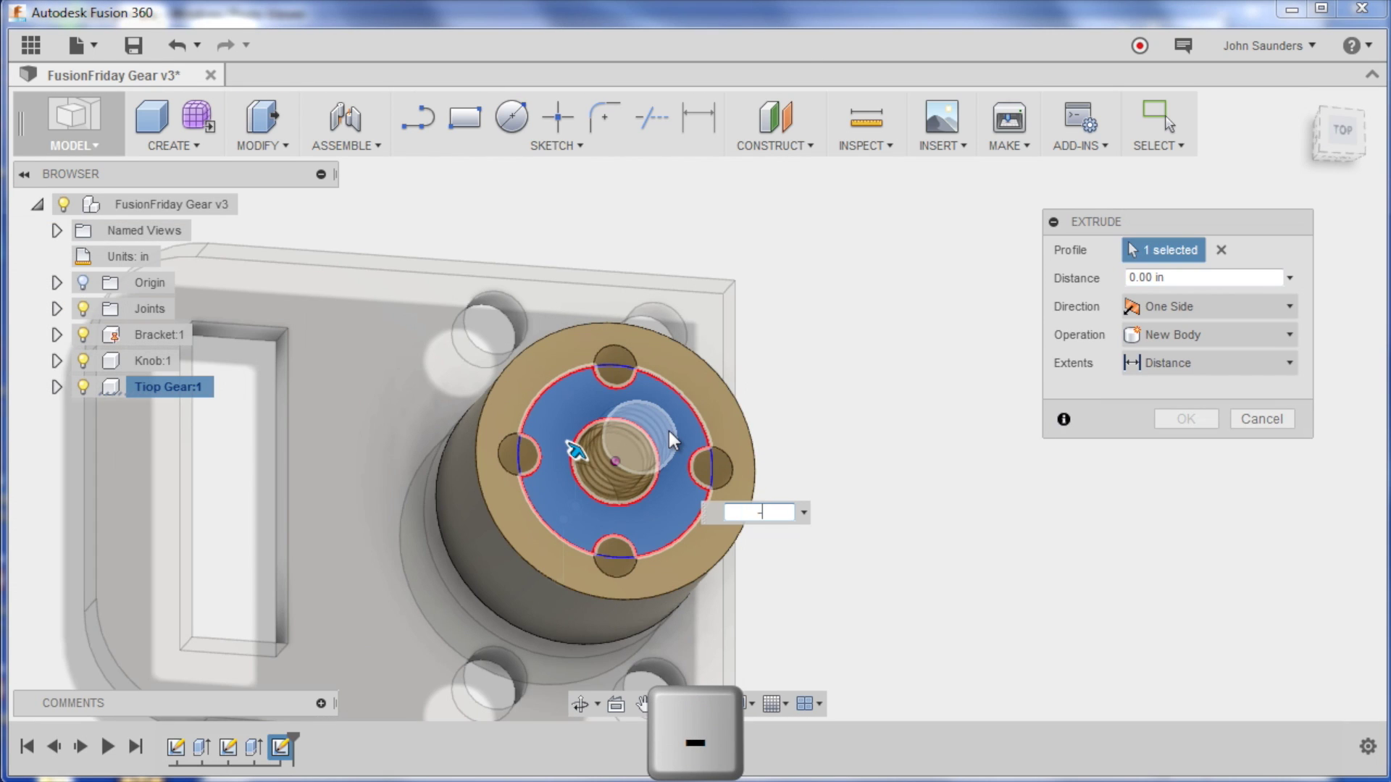
key(Delete)
text(1)
key(Return)
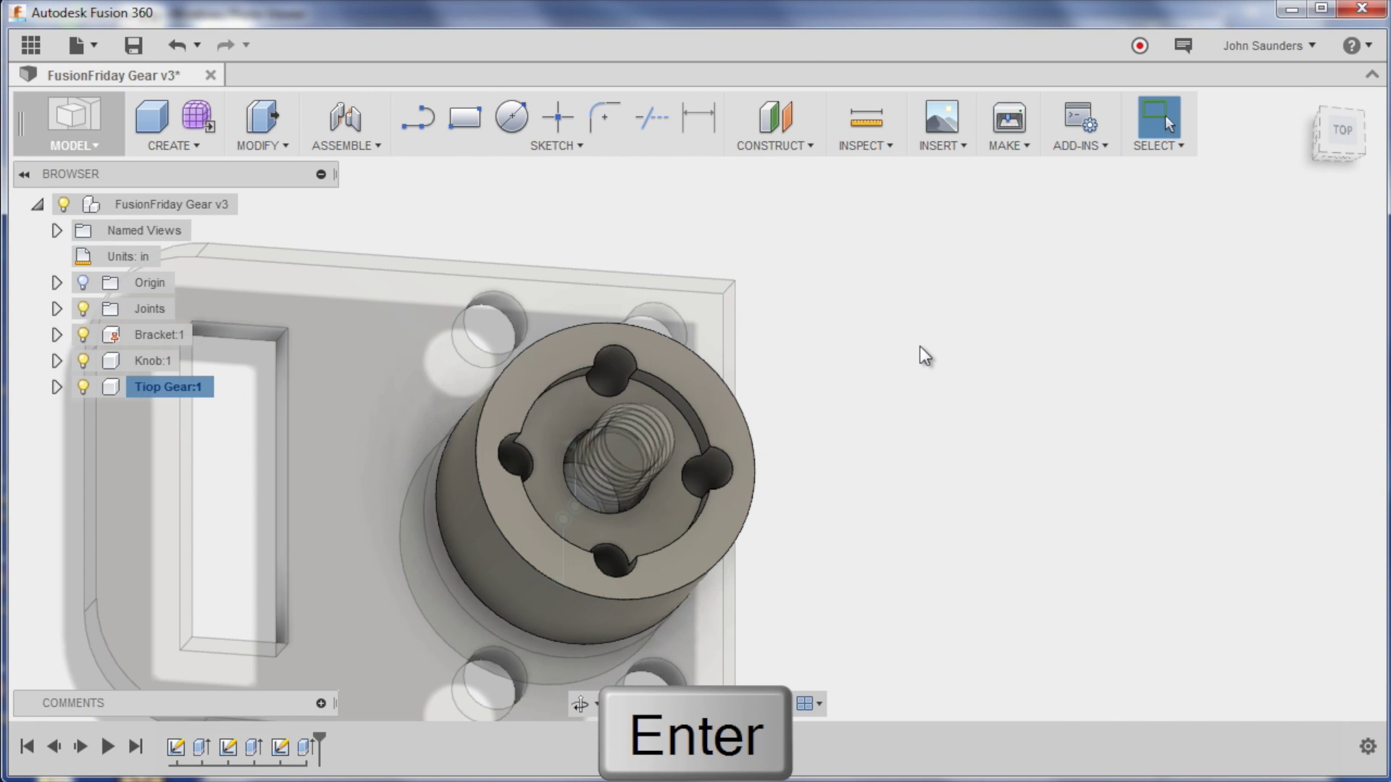
Step: Hide the Knob and Bracket components and the Joints folder, leaving only the top gear displayed
middle_drag(1028, 308, 1101, 260)
shift+middle_drag(948, 379, 941, 369)
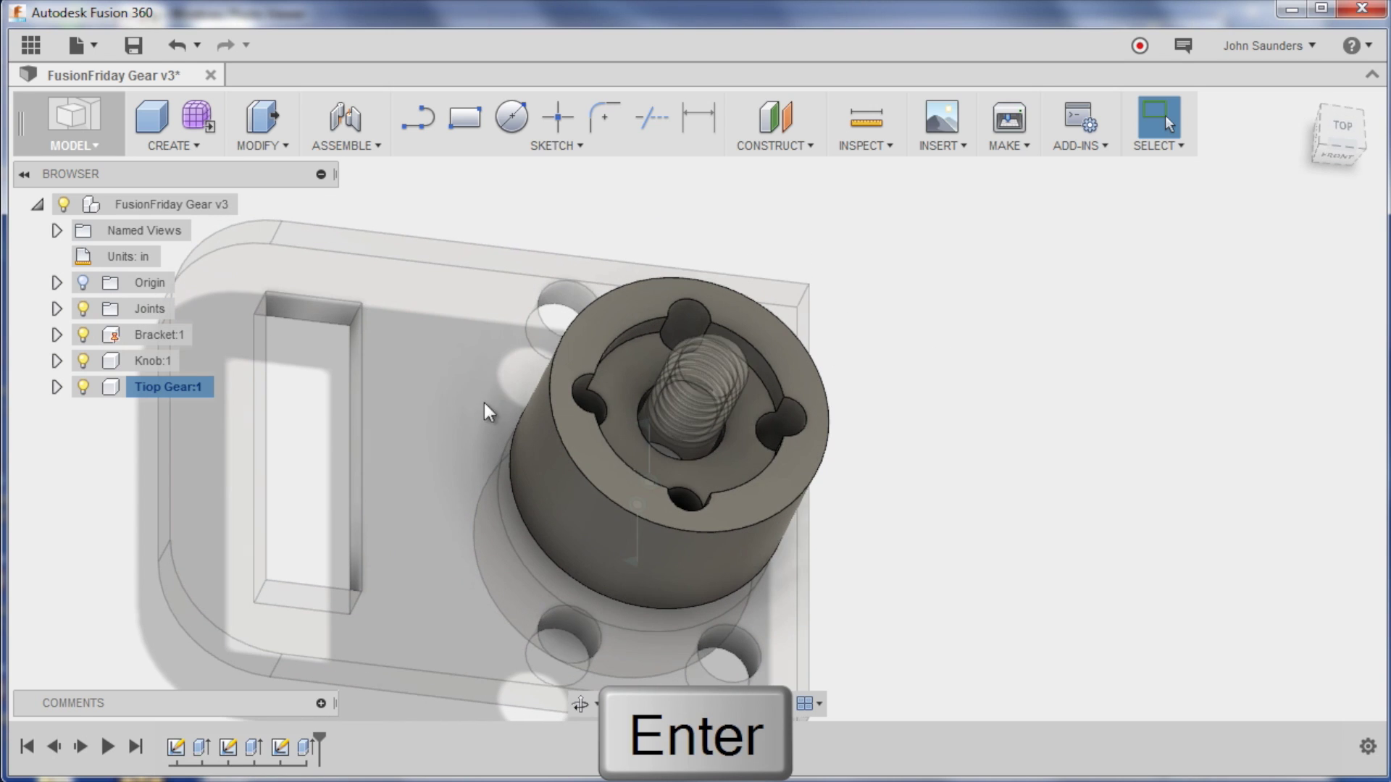
click(84, 361)
click(83, 334)
click(84, 309)
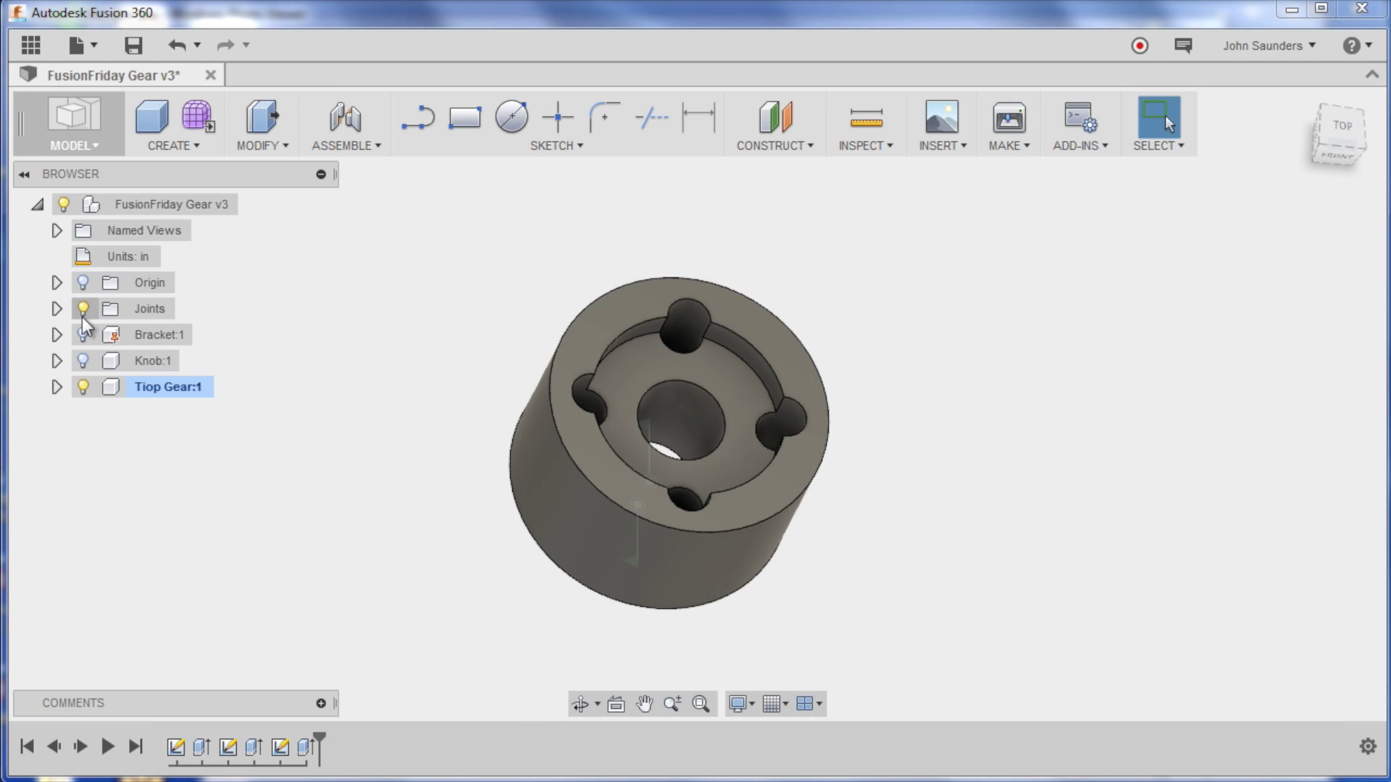
Step: Show the assembly's origin planes and axes beside the top gear
shift+middle_drag(294, 315, 336, 290)
shift+middle_drag(627, 376, 463, 310)
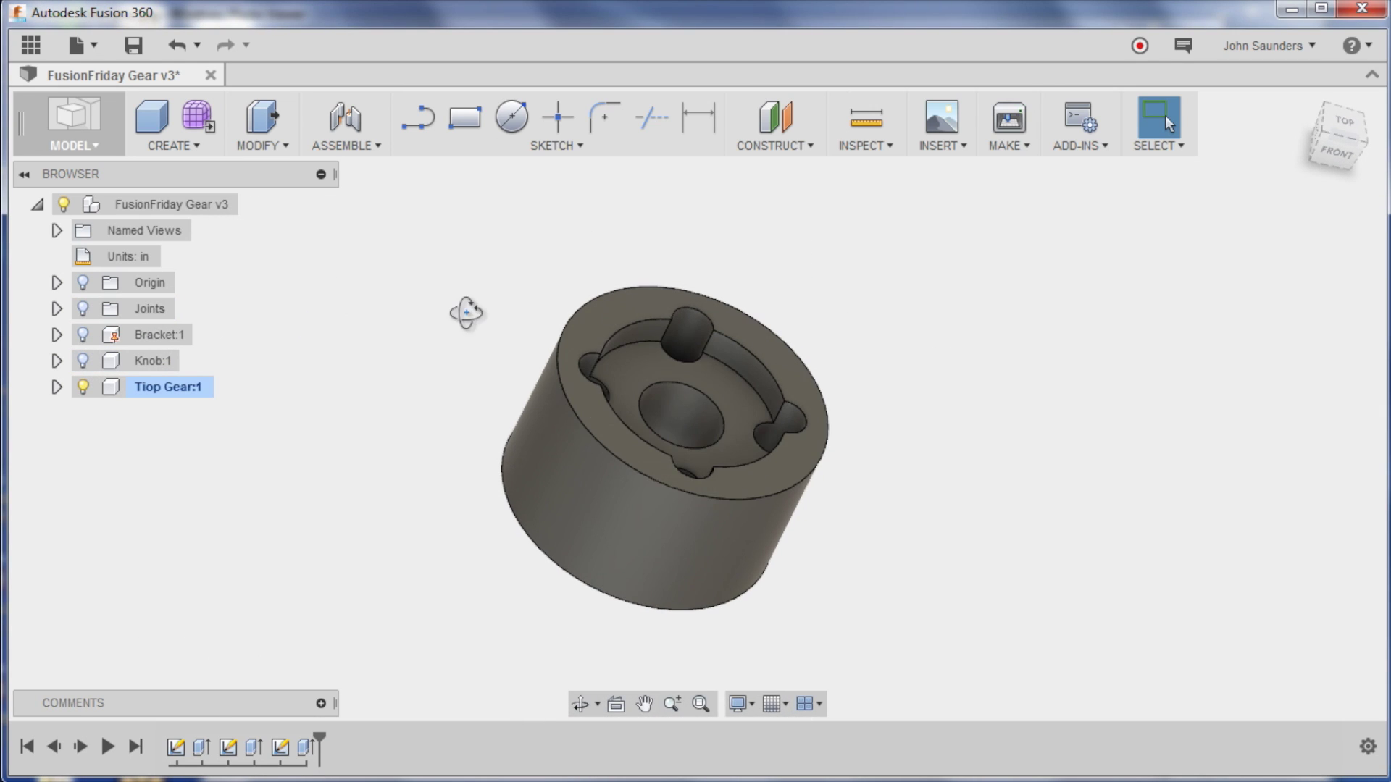
click(83, 281)
shift+middle_drag(325, 377, 838, 291)
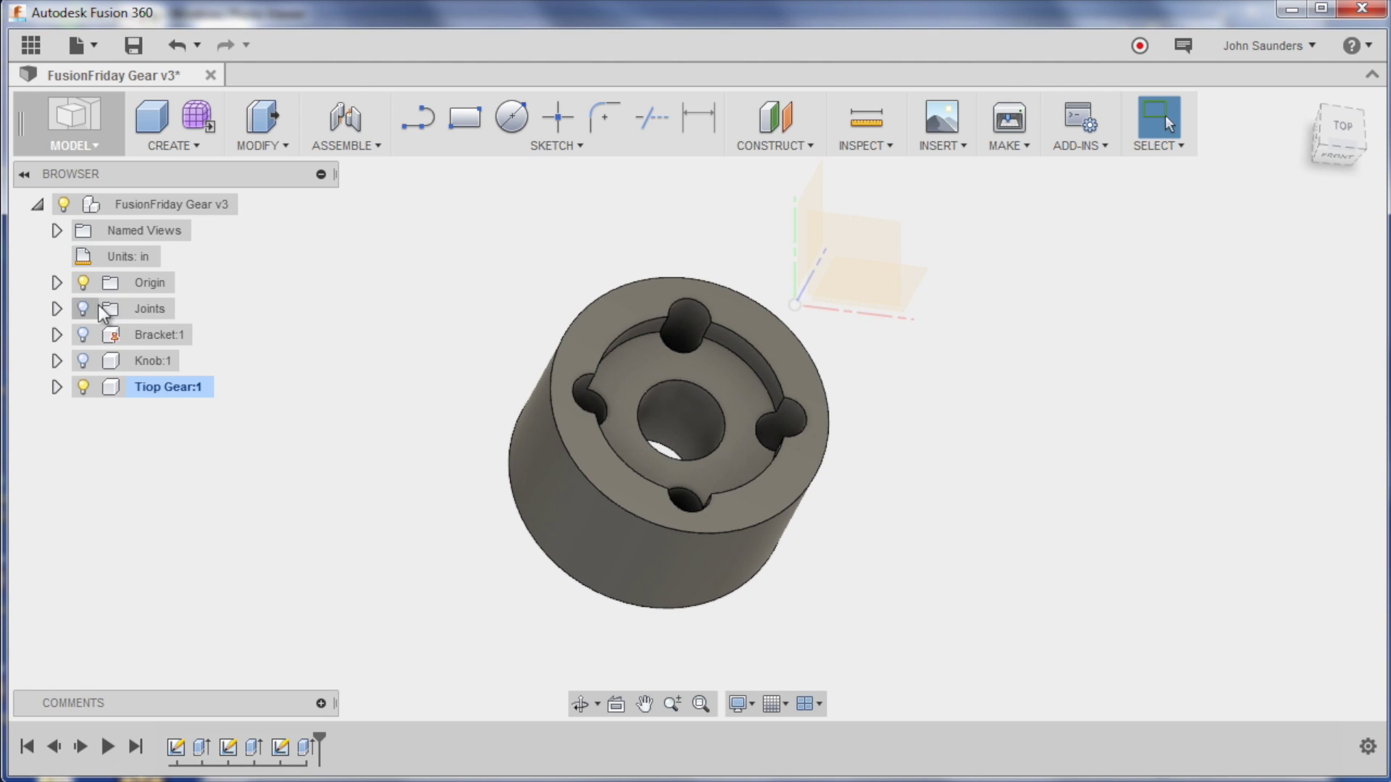
click(145, 283)
Step: Create a plane tangent to the top gear's outer cylindrical face at 130.5 degrees, parallel to the front origin plane
shift+middle_drag(854, 348, 539, 599)
scroll(681, 414, up, 1)
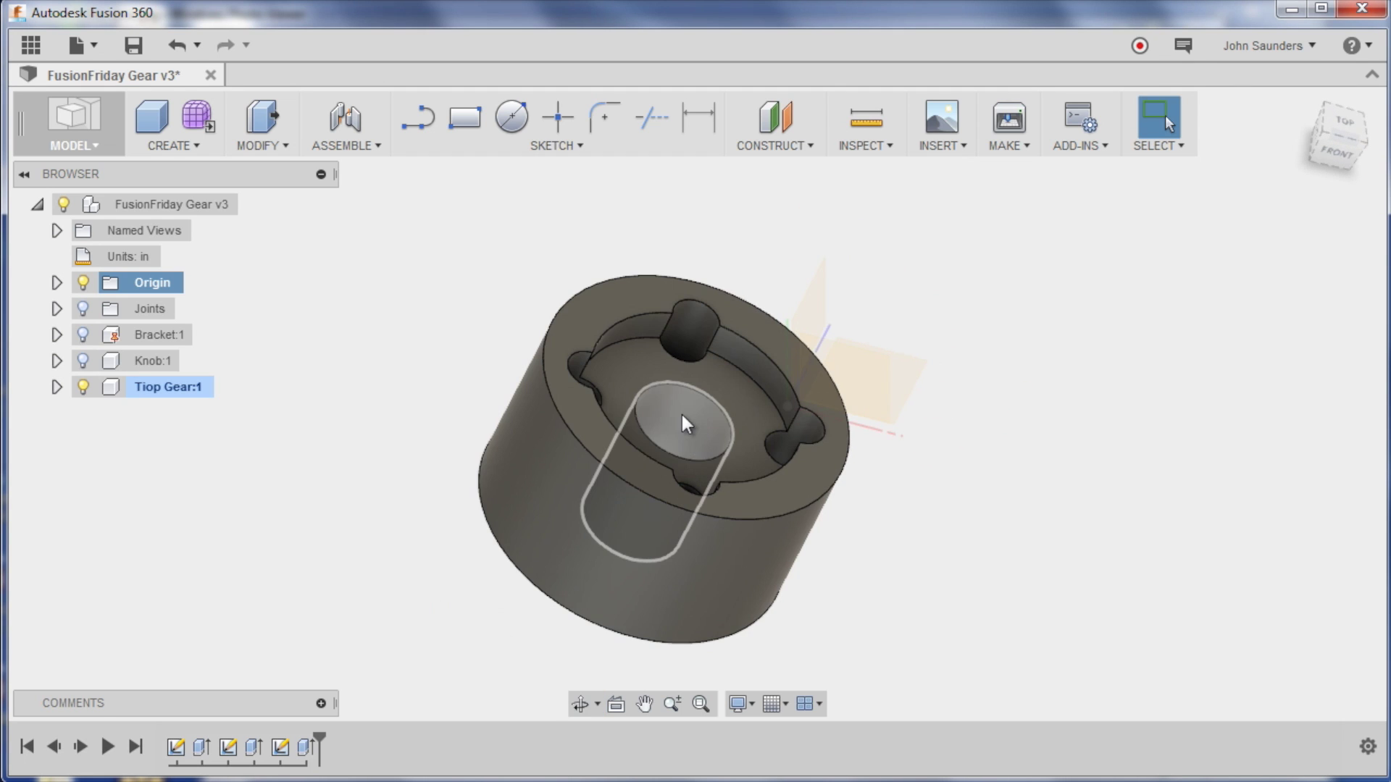
shift+middle_drag(684, 424, 766, 295)
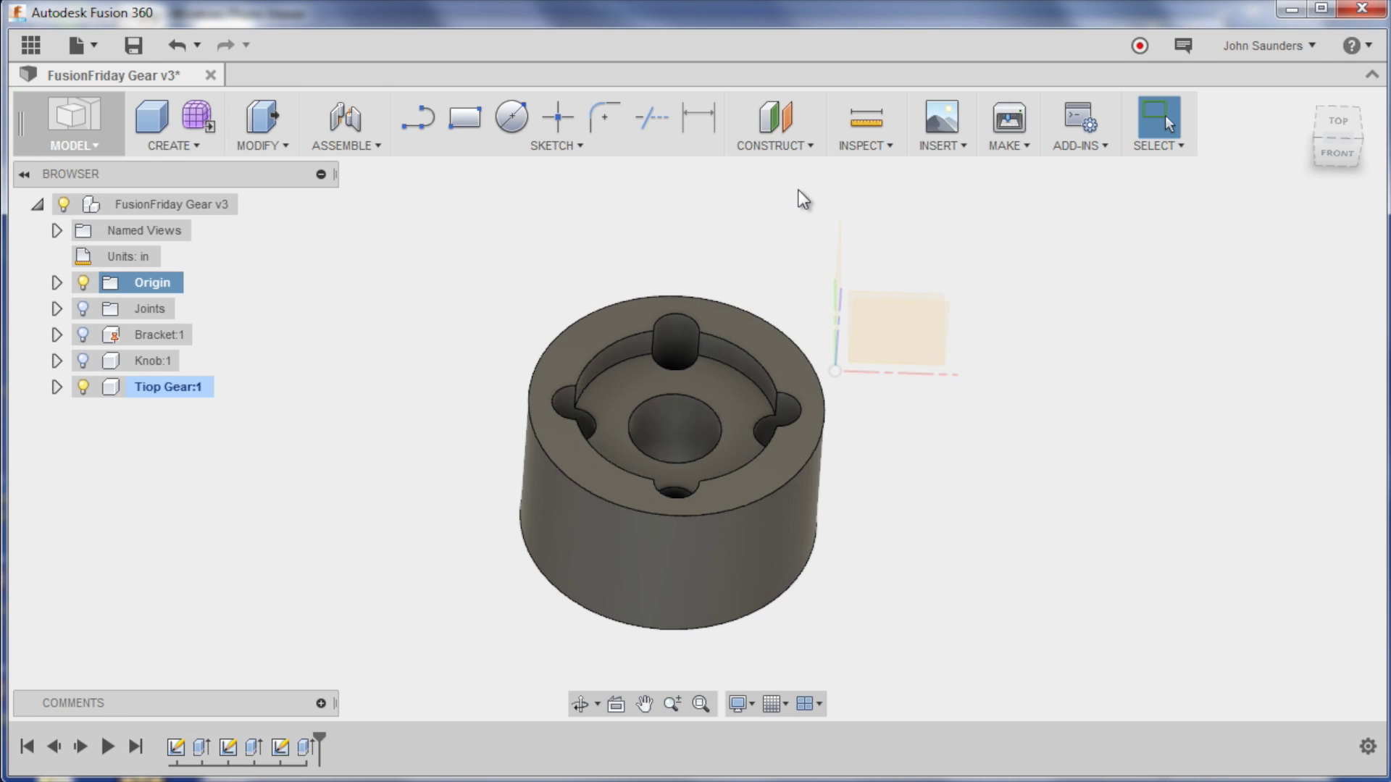
click(791, 145)
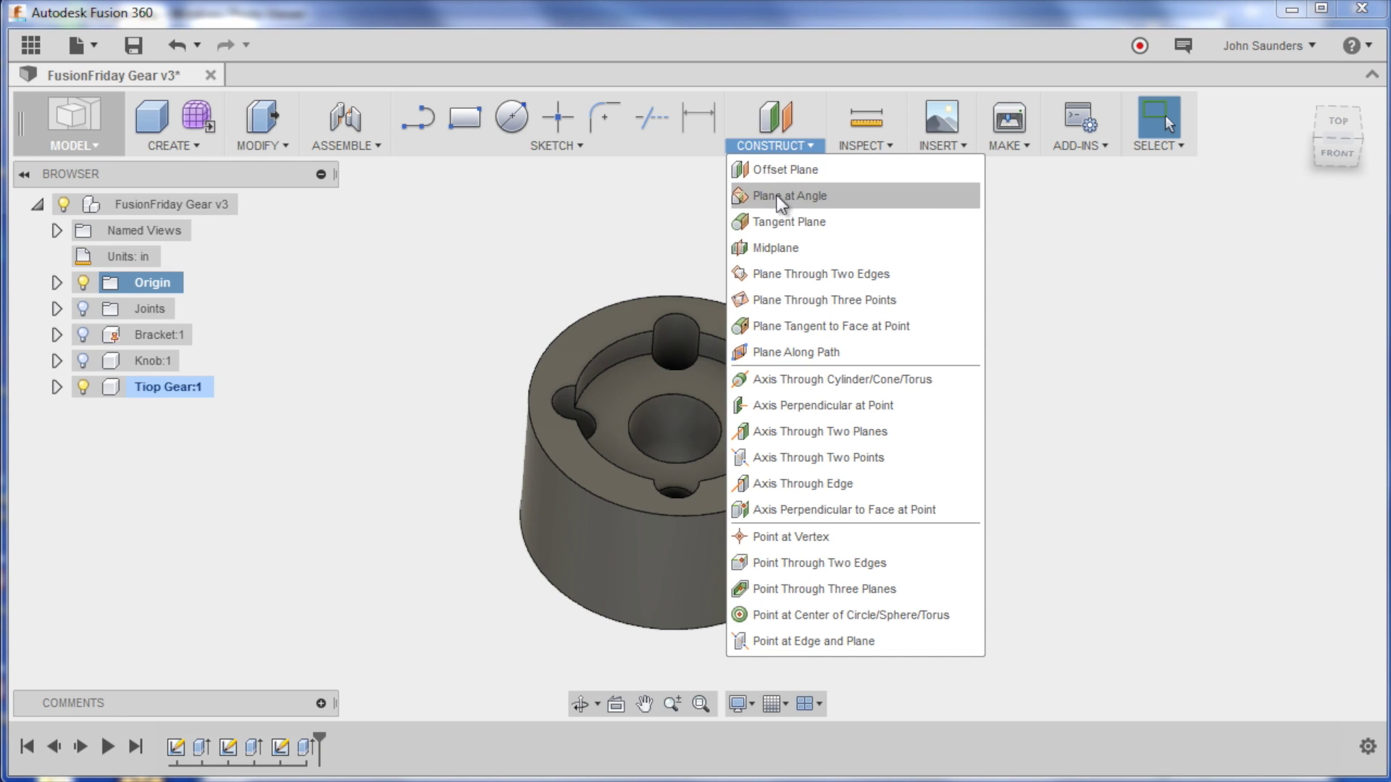
click(787, 224)
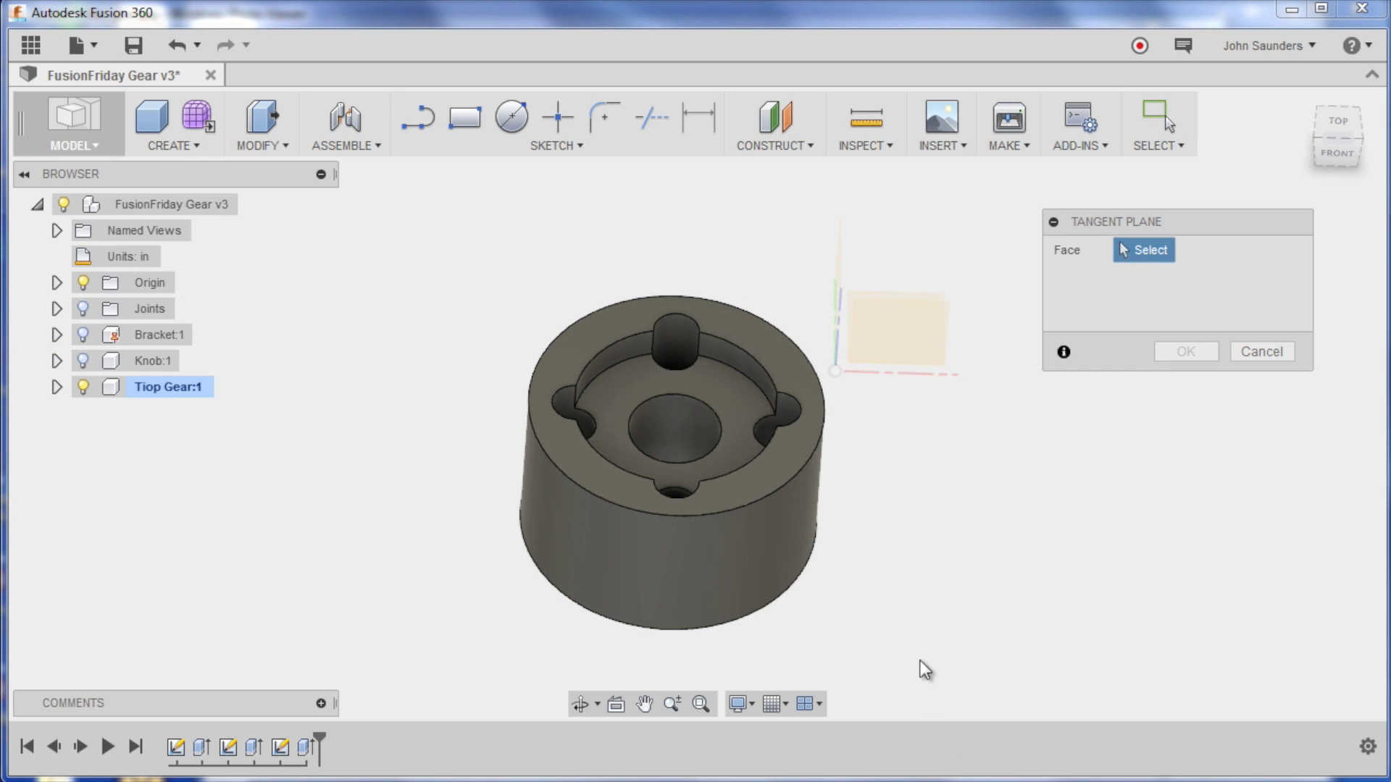
click(787, 552)
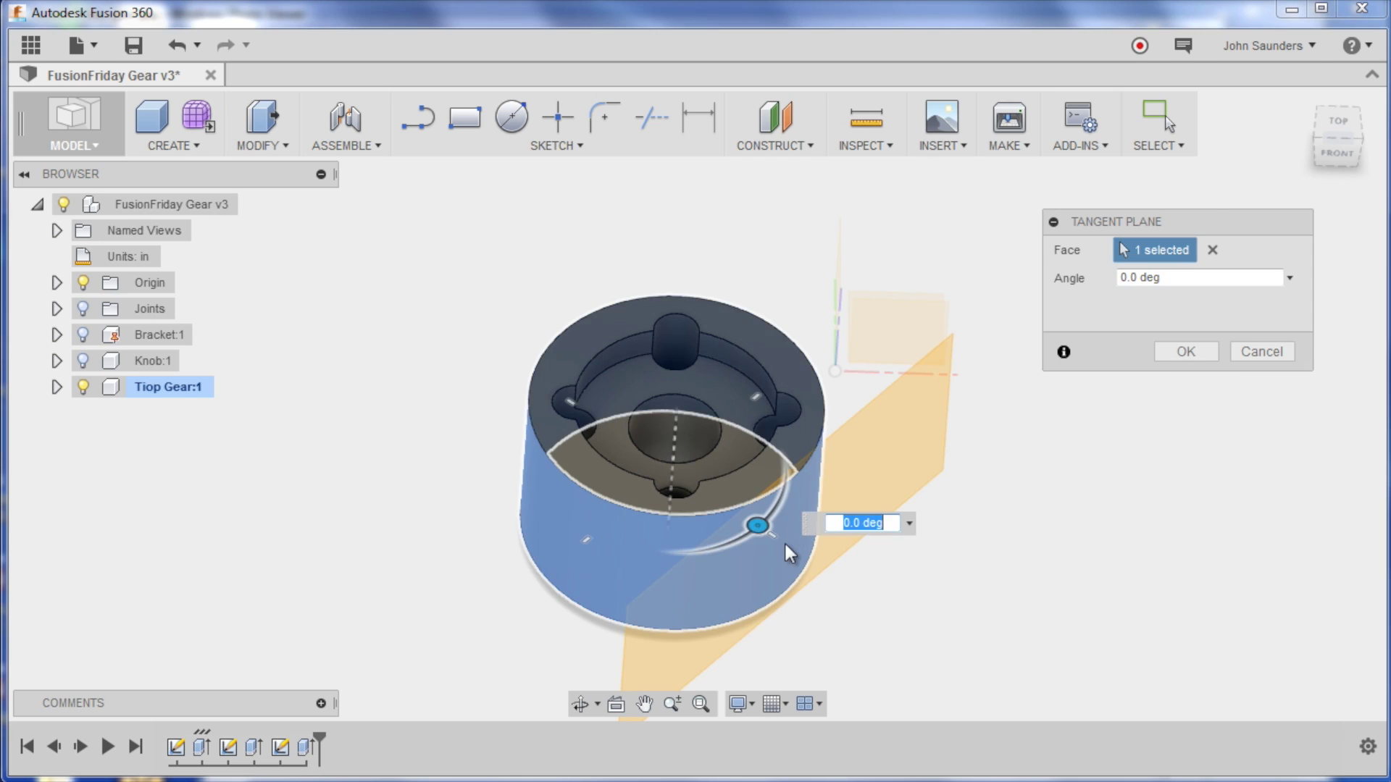
shift+middle_drag(997, 619, 1014, 642)
shift+middle_drag(1062, 445, 1013, 375)
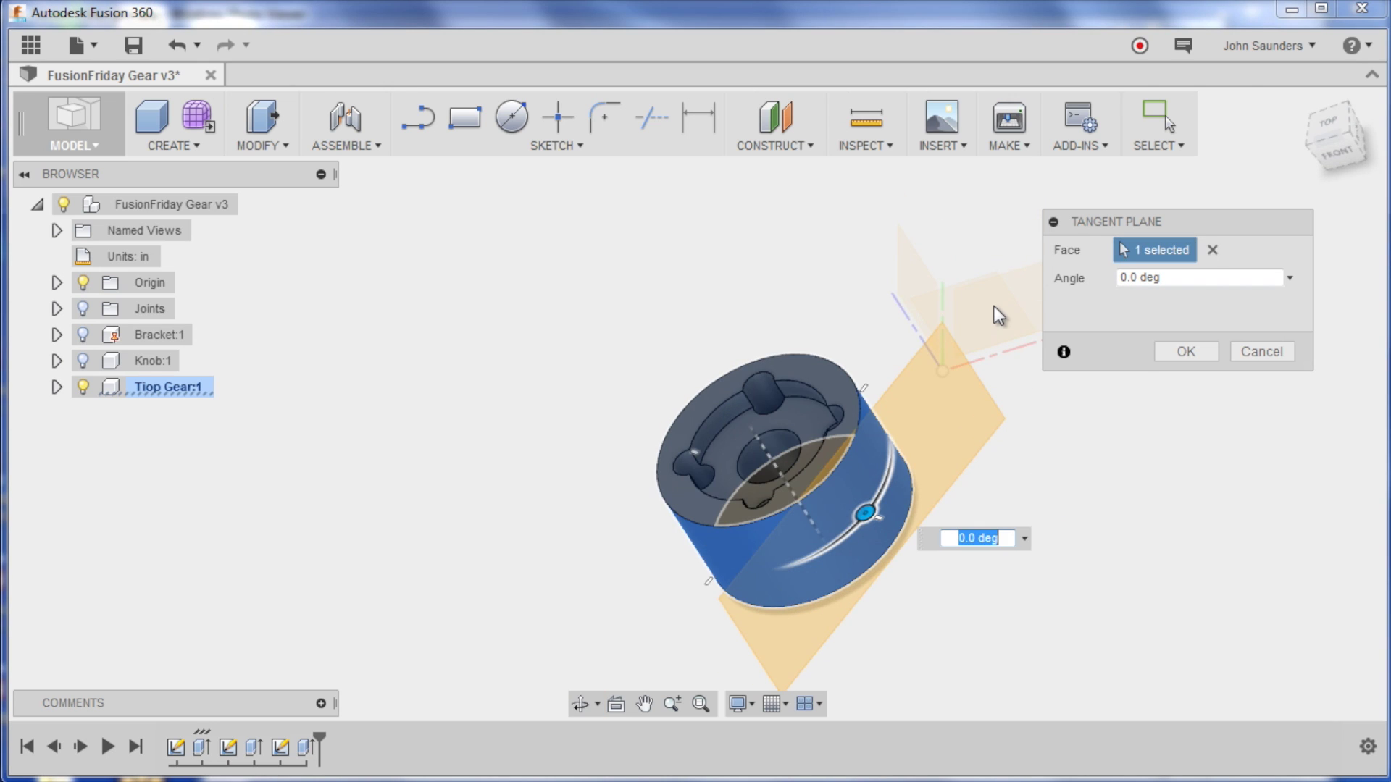
shift+middle_drag(959, 294, 536, 528)
click(834, 322)
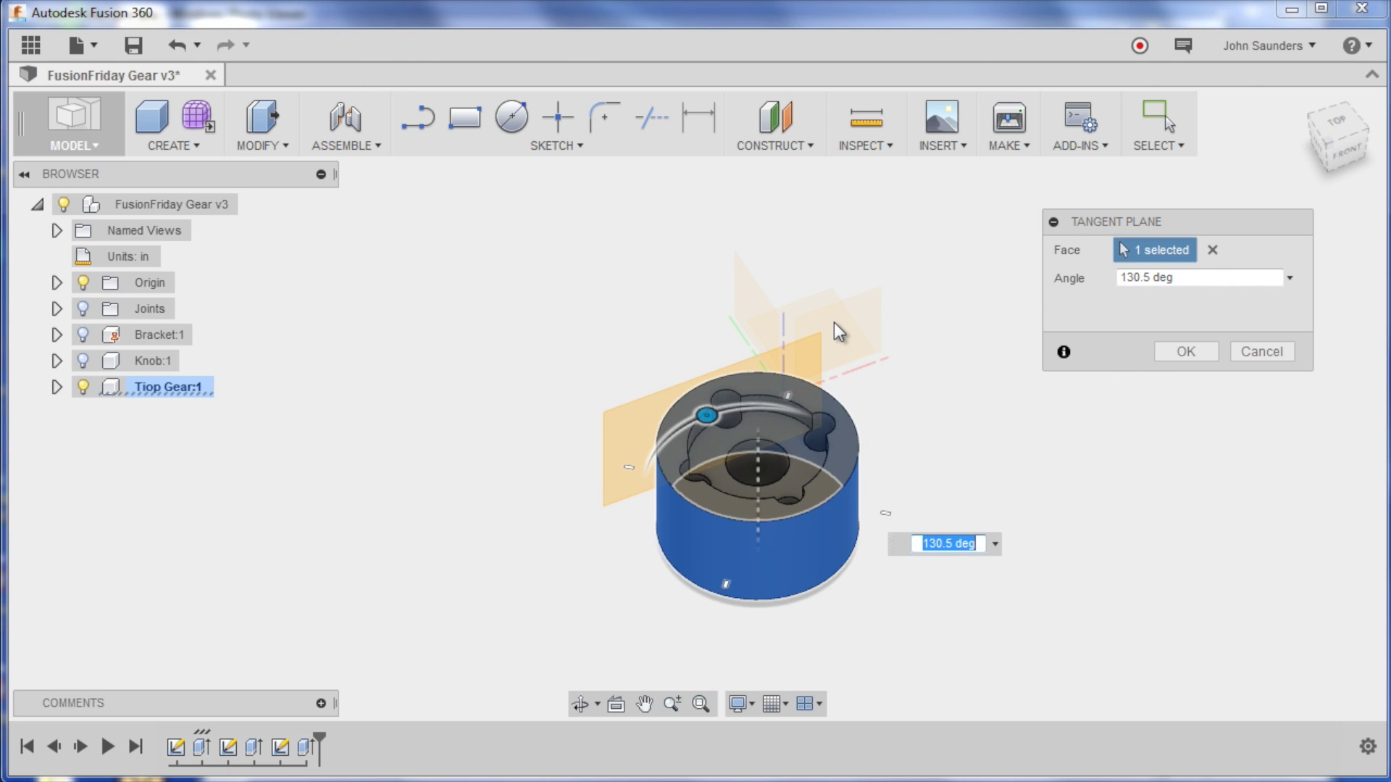
click(1191, 353)
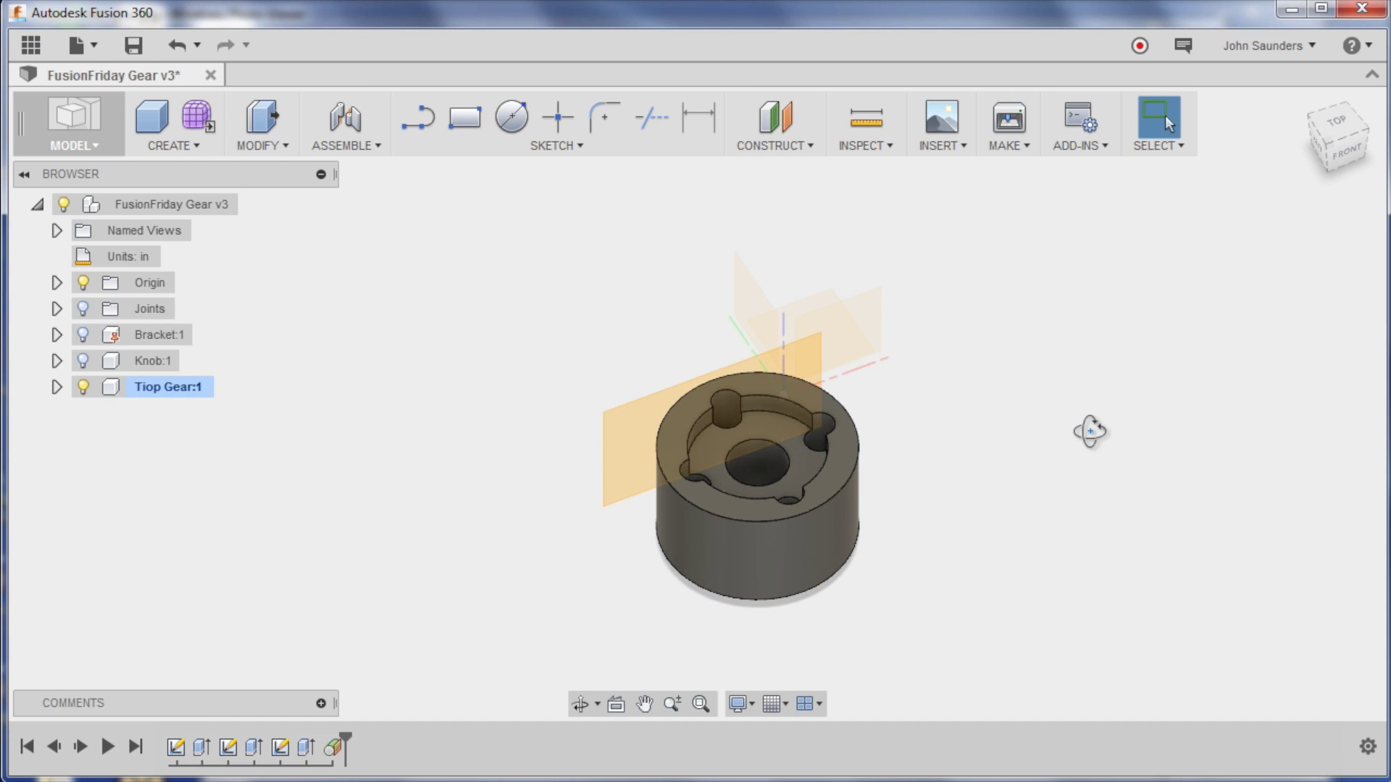
mouse_move(1090, 432)
shift+middle_down()
mouse_move(1074, 471)
mouse_move(1079, 439)
shift+middle_up()
click(148, 284)
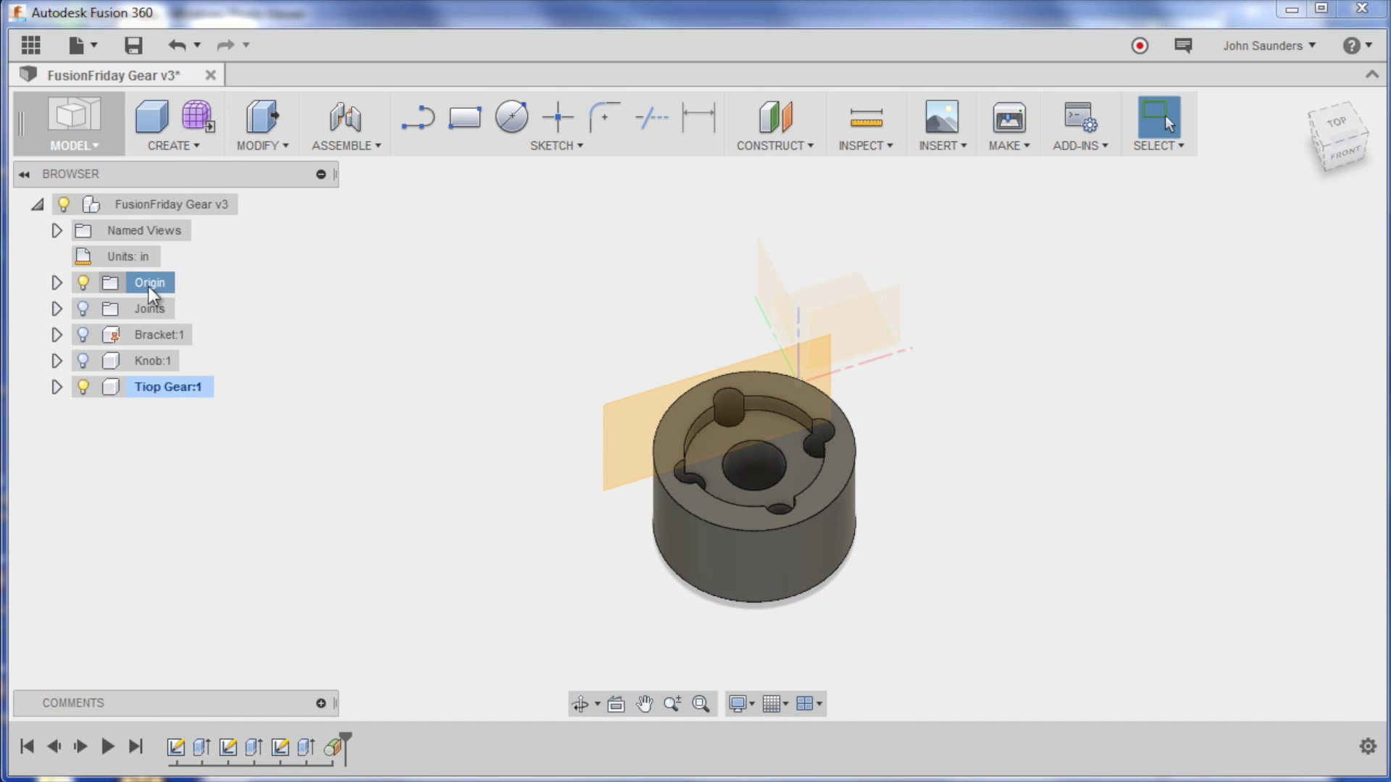
click(875, 318)
click(808, 360)
click(962, 442)
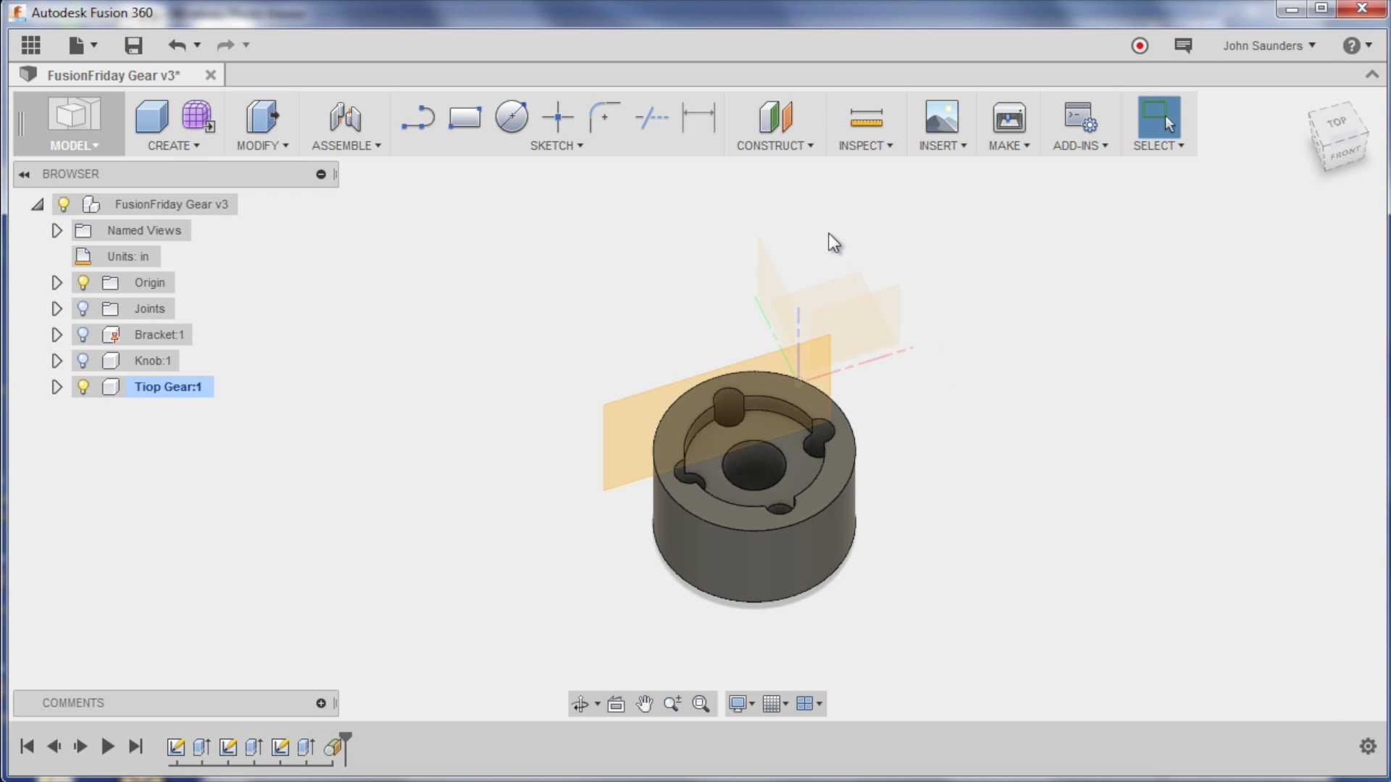
Step: Construct a point at the centre of the bore's circular edge on the recess floor
click(793, 149)
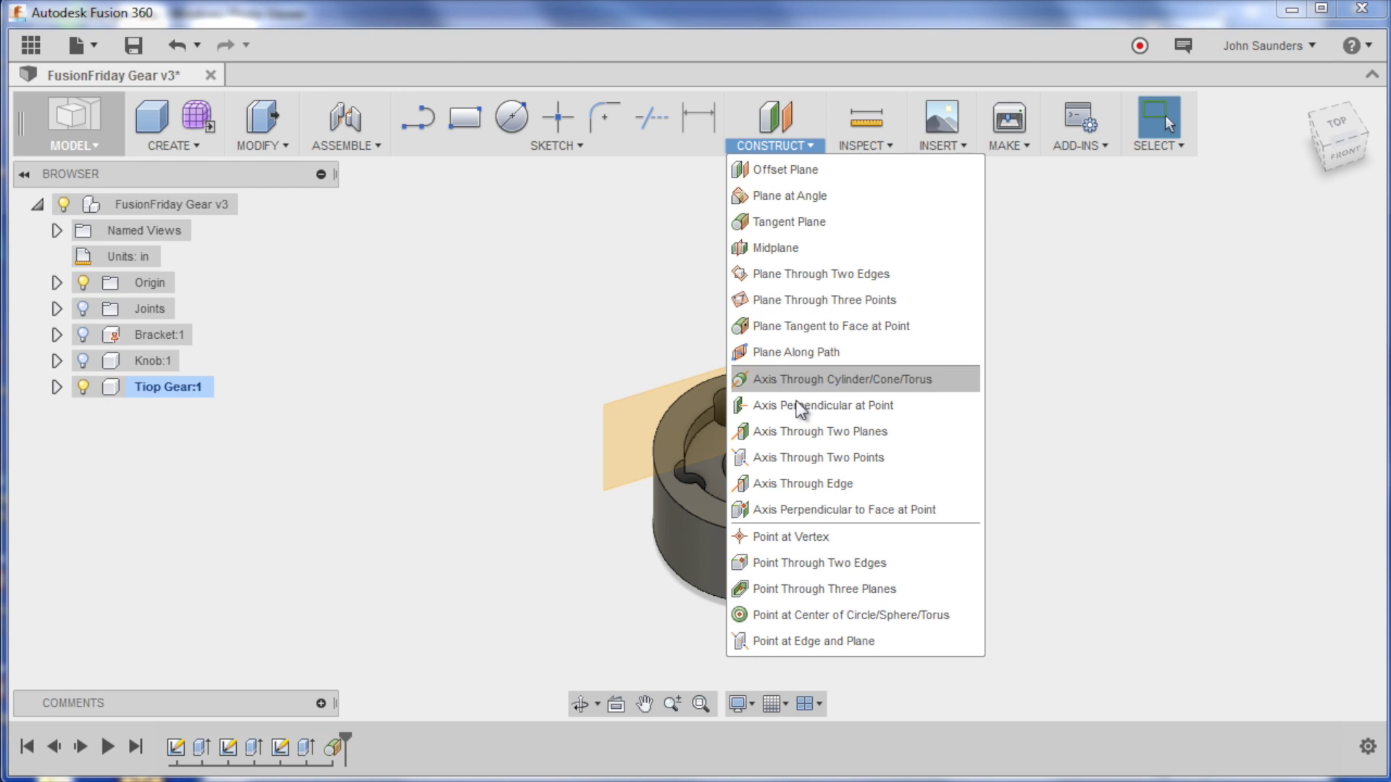
click(854, 614)
click(768, 488)
Step: Create a plane offset -0.4375 in from the tangent plane so that it passes through the gear's centre point
shift+middle_drag(838, 493, 925, 437)
click(797, 148)
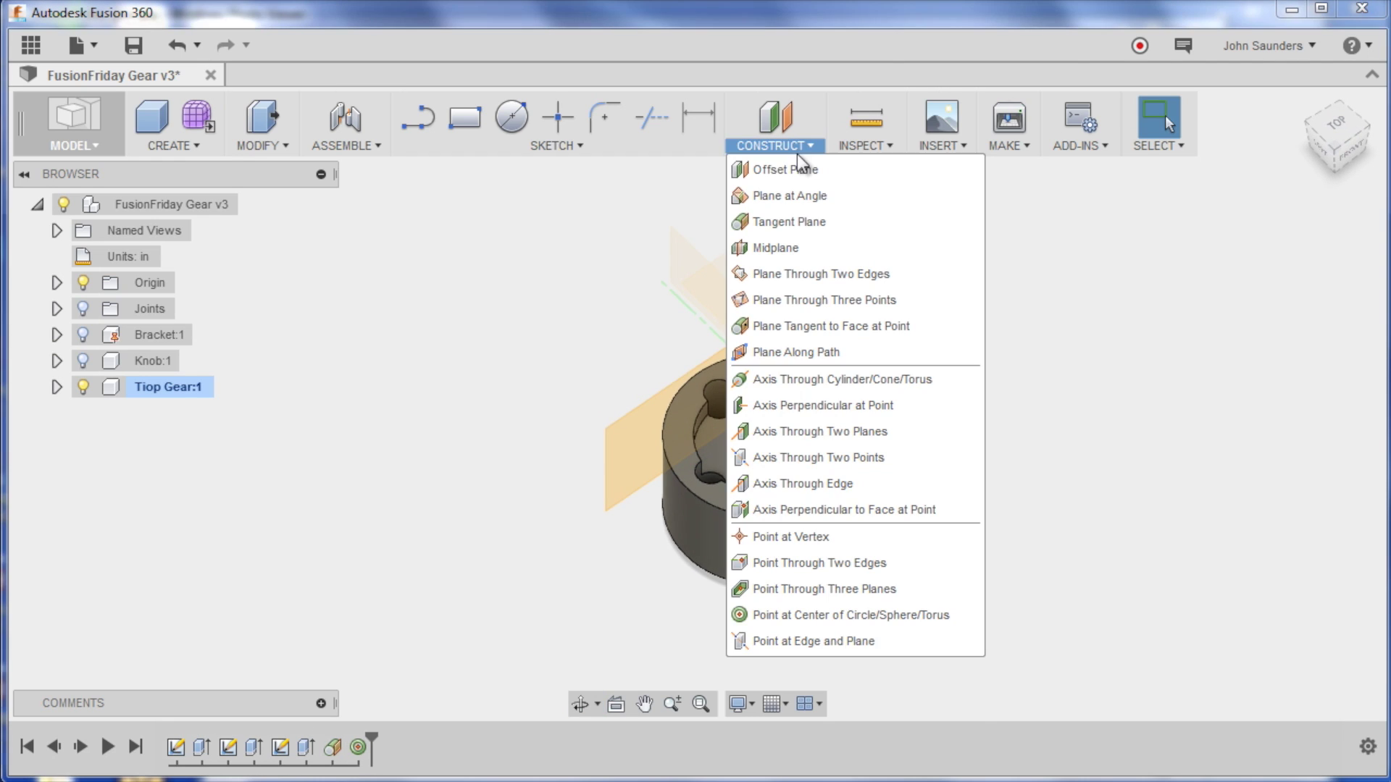
click(801, 167)
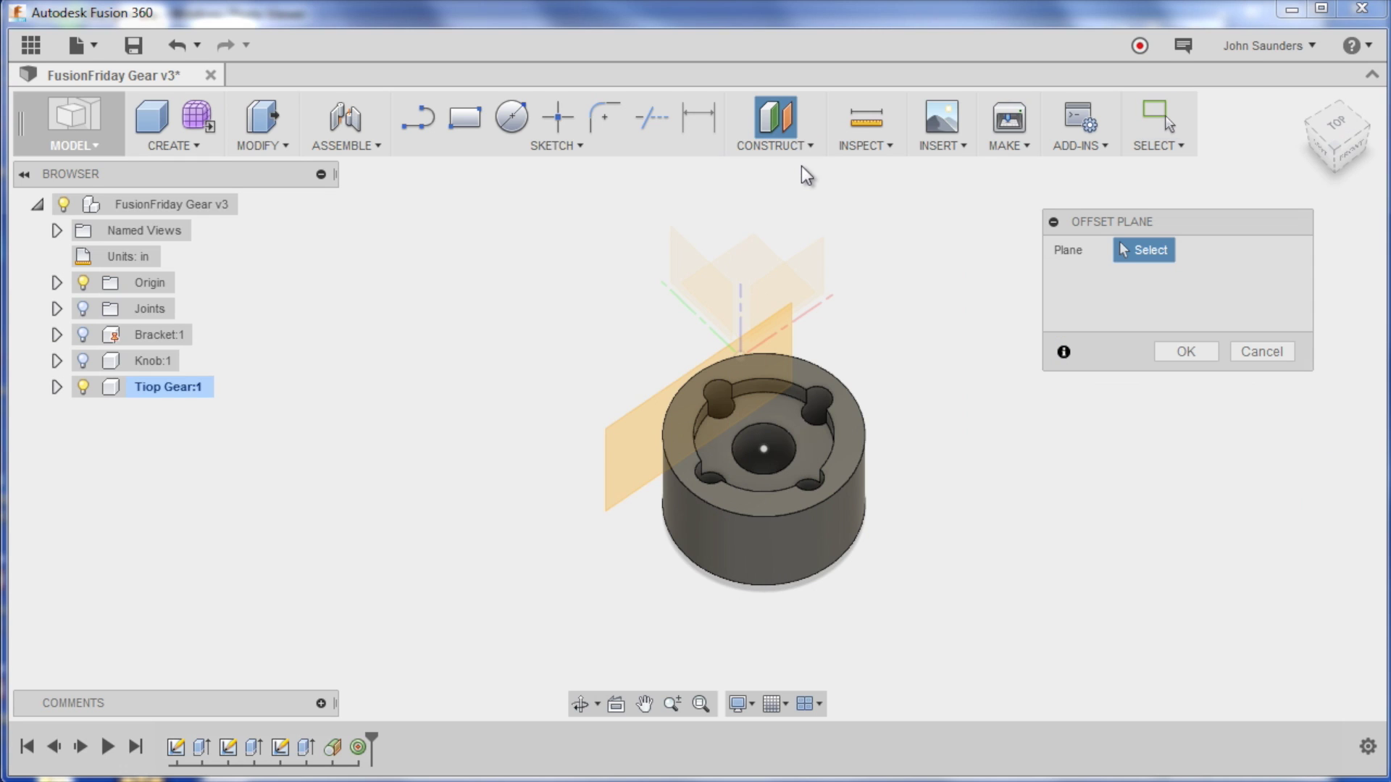
click(621, 450)
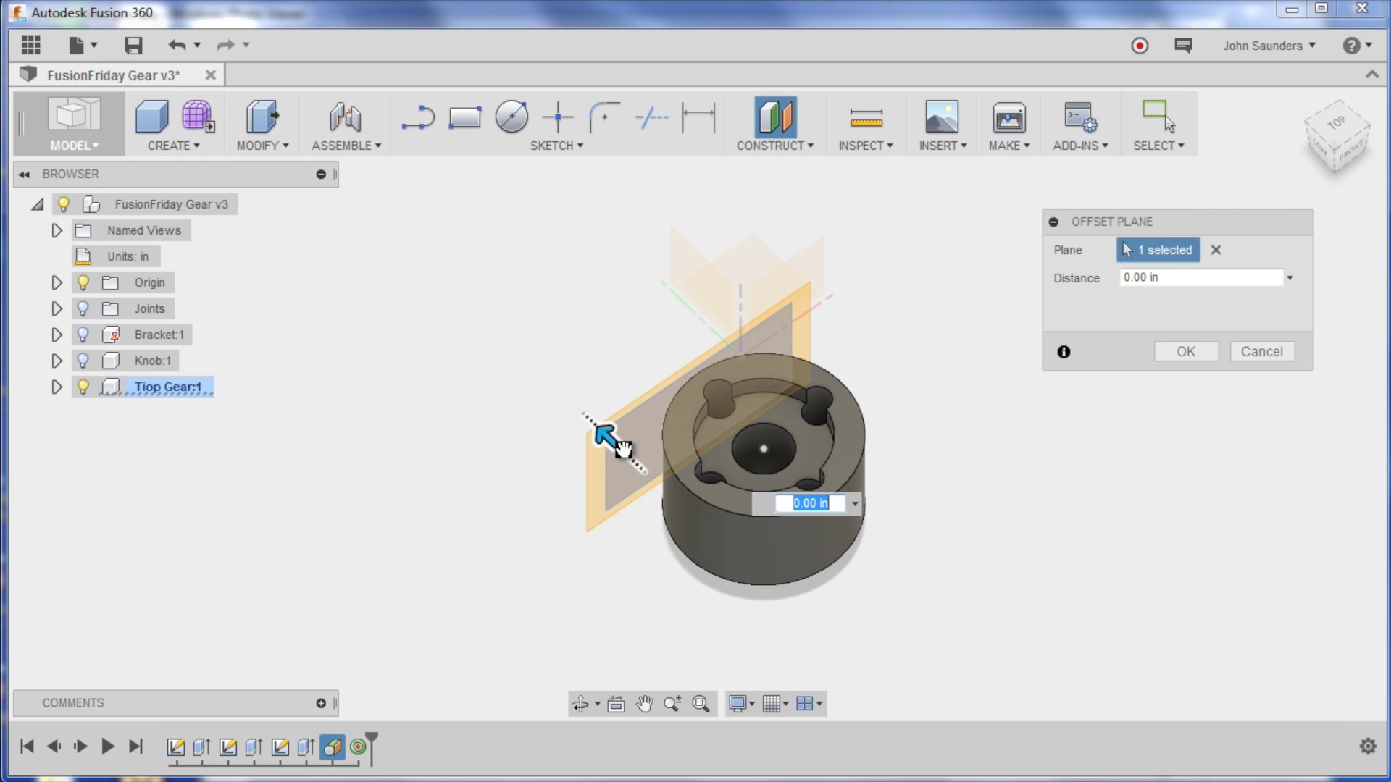
text(-0.4375)
key(Return)
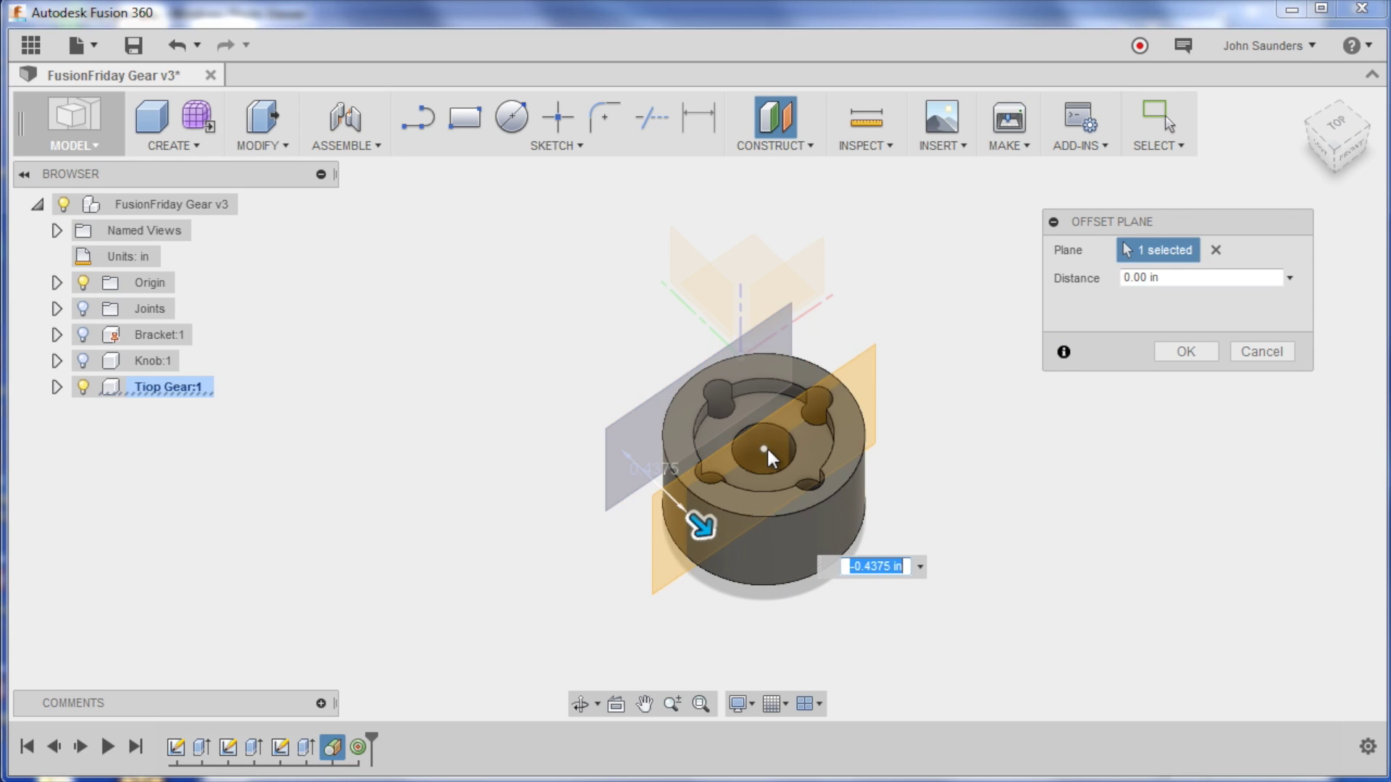
click(1192, 350)
Step: On the offset plane, sketch a vertical line from the sketch origin up to just below the gear's top edge
shift+middle_drag(1079, 479, 1144, 465)
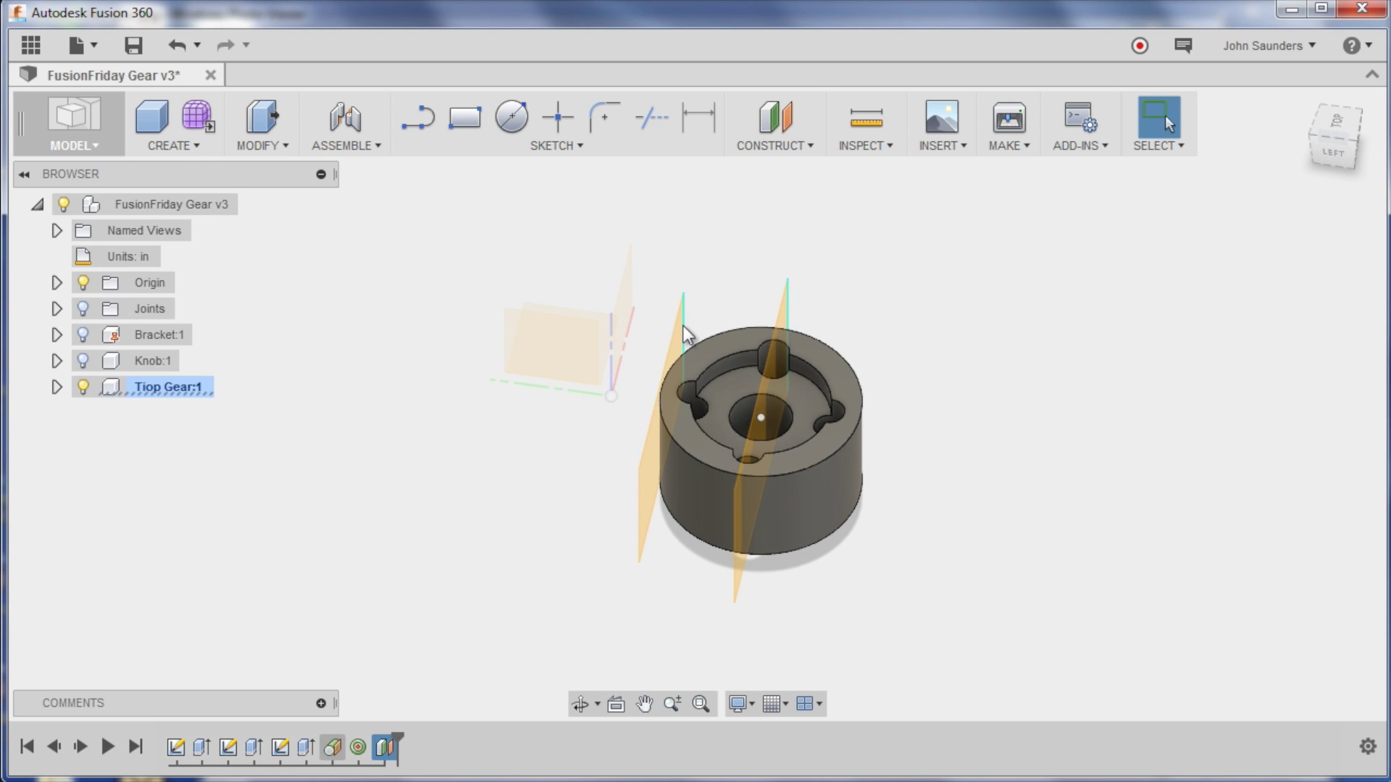
shift+middle_drag(913, 388, 957, 399)
key(l)
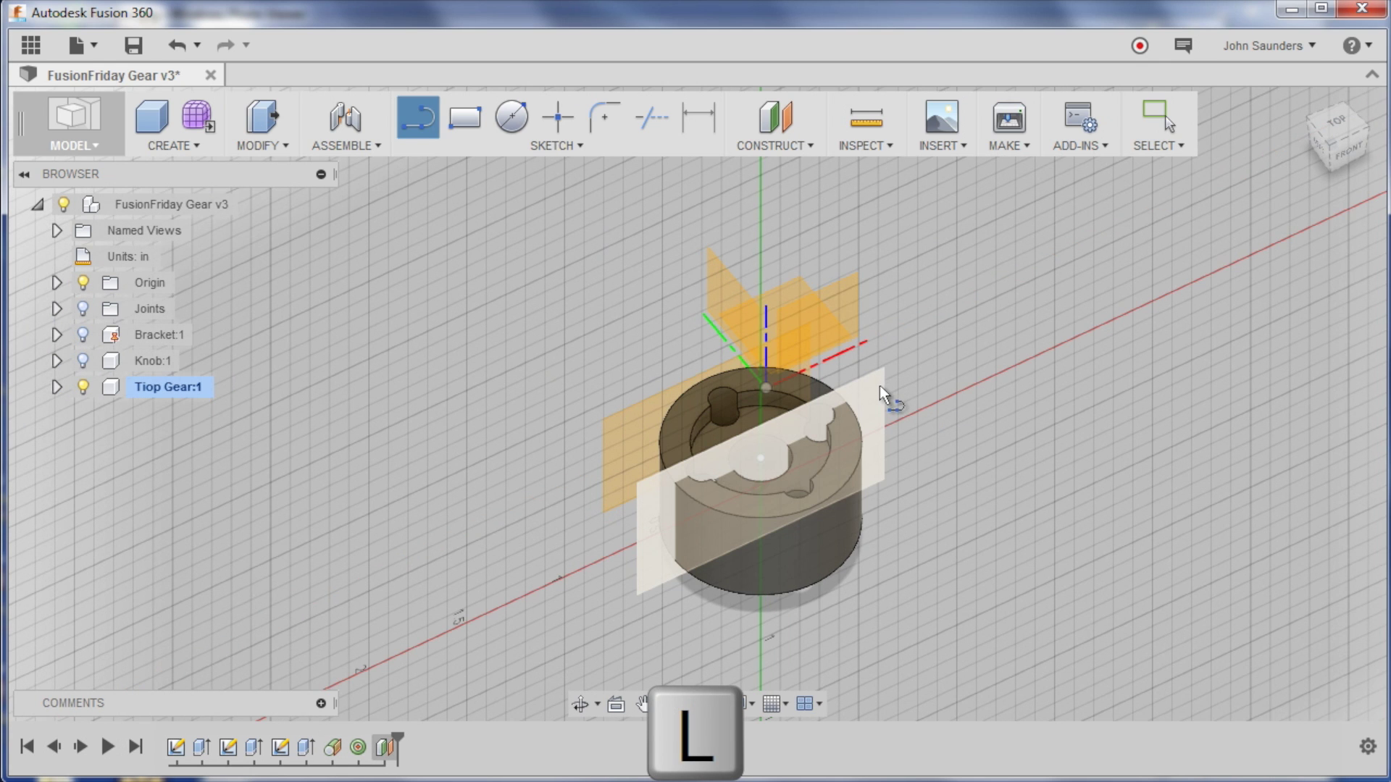
click(881, 380)
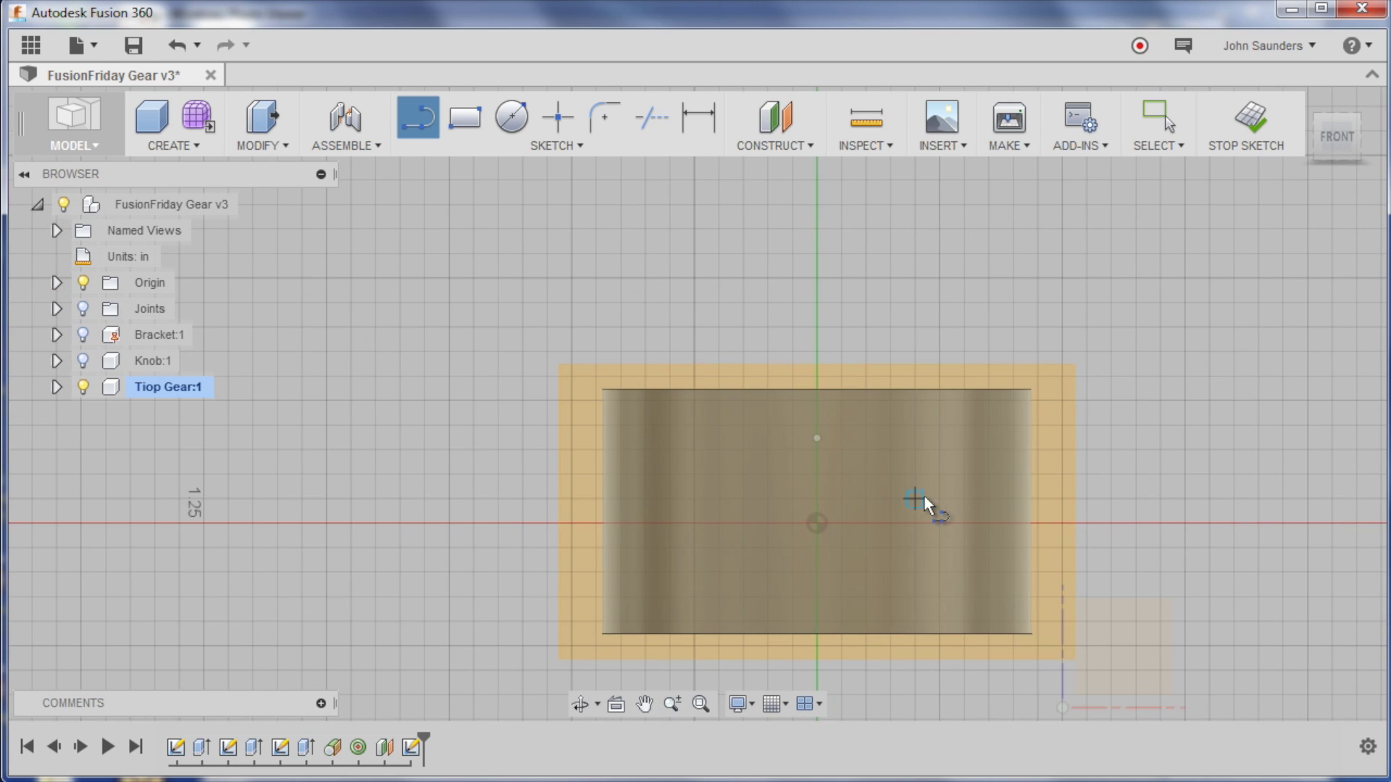
click(817, 522)
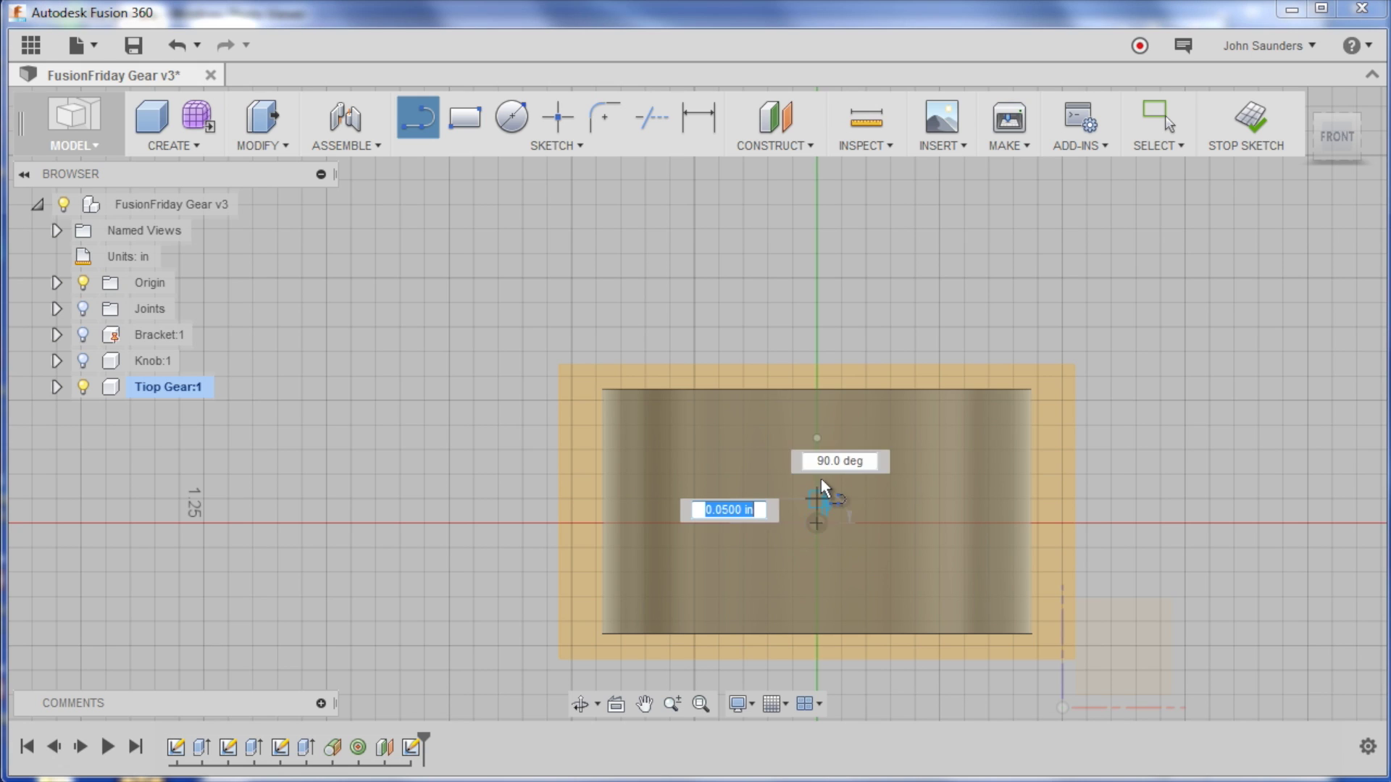
click(817, 403)
key(Escape)
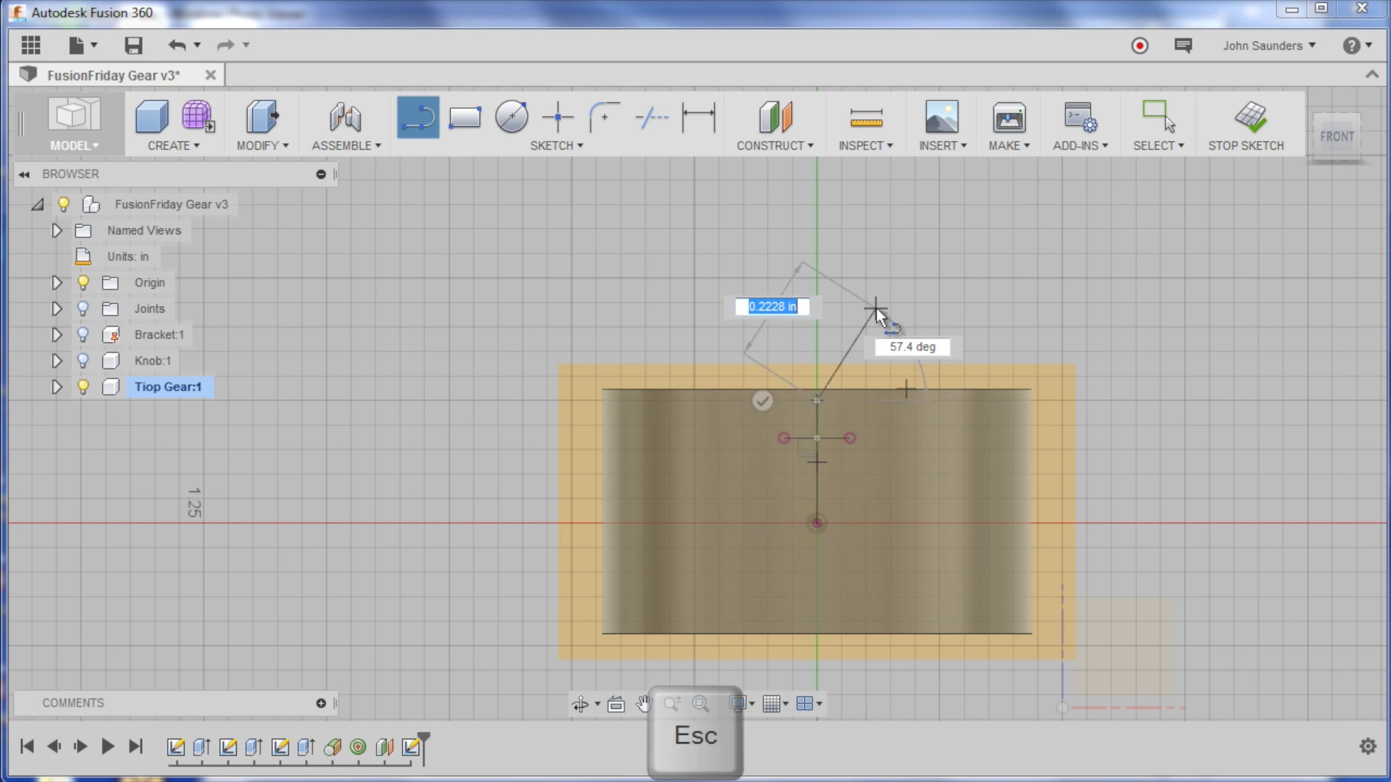
Step: Convert the vertical centre line into a construction line
scroll(883, 384, up, 5)
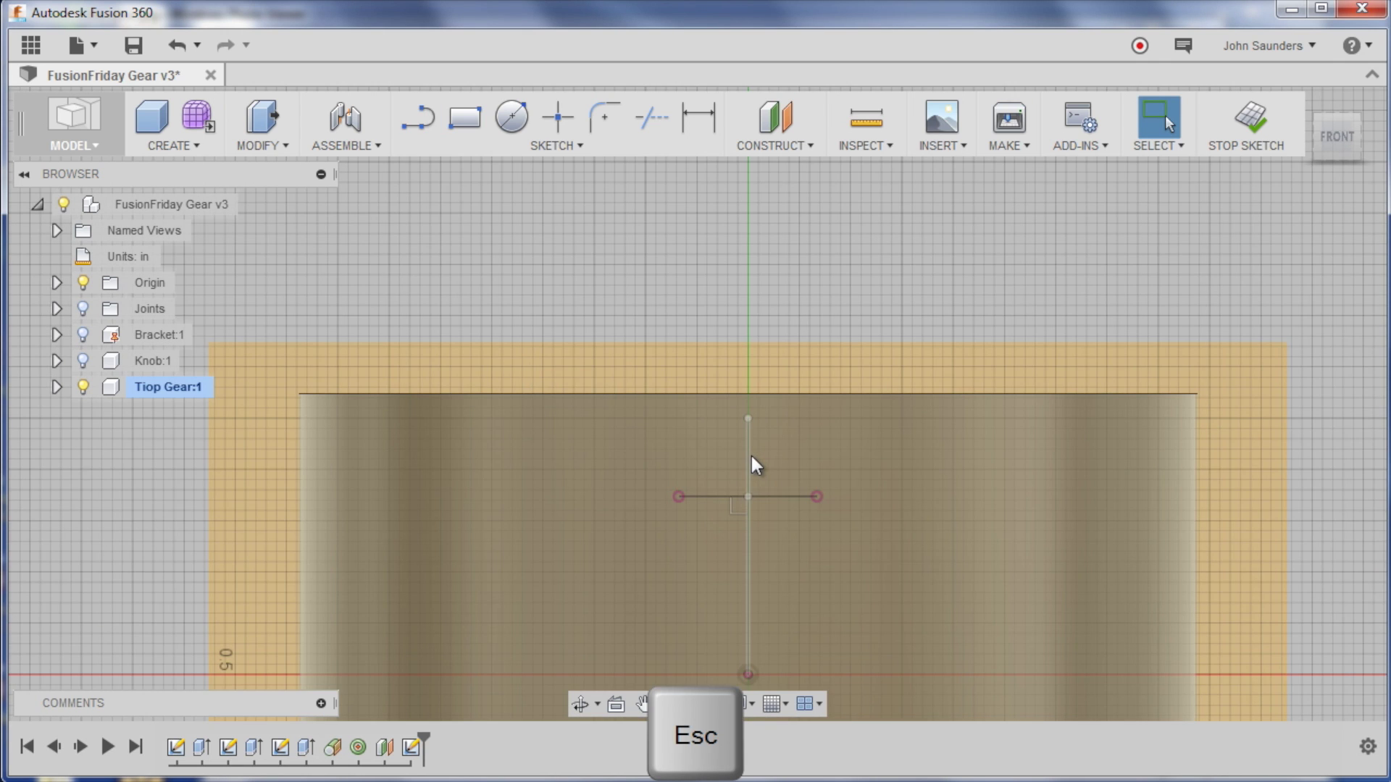
click(749, 455)
key(x)
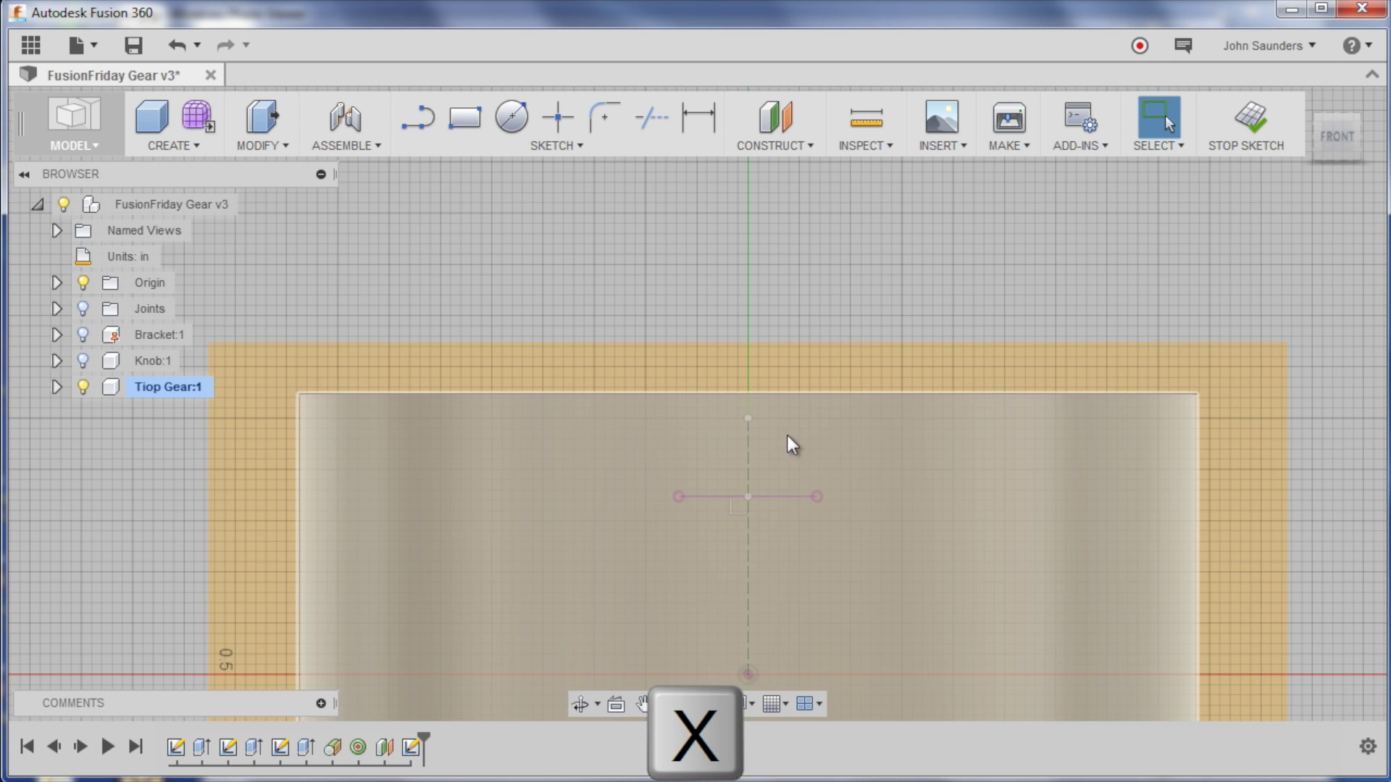
scroll(755, 427, up, 2)
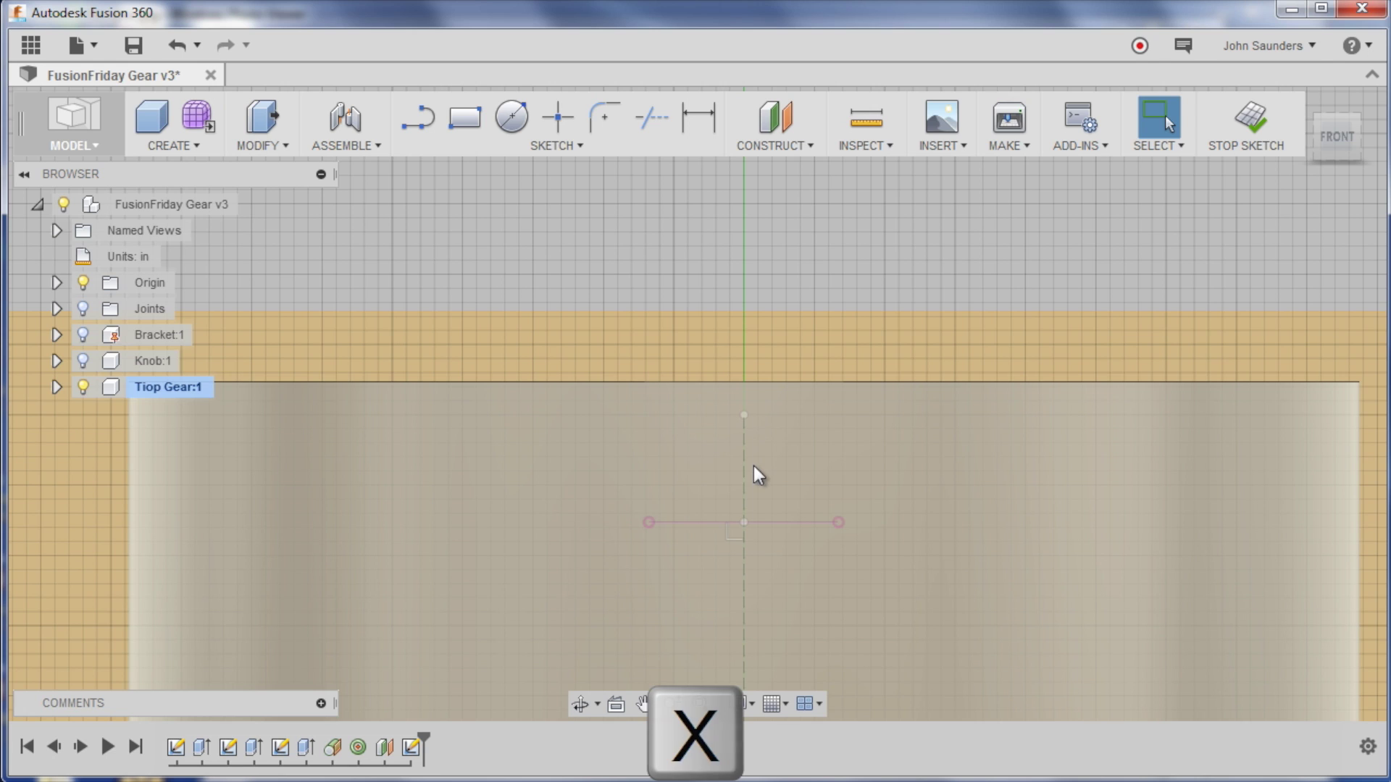
Step: Sketch a V-shaped notch, about 85° and 0.02 in deep, from the construction line's upper end to the top edge, and reveal the sketch constraints
key(l)
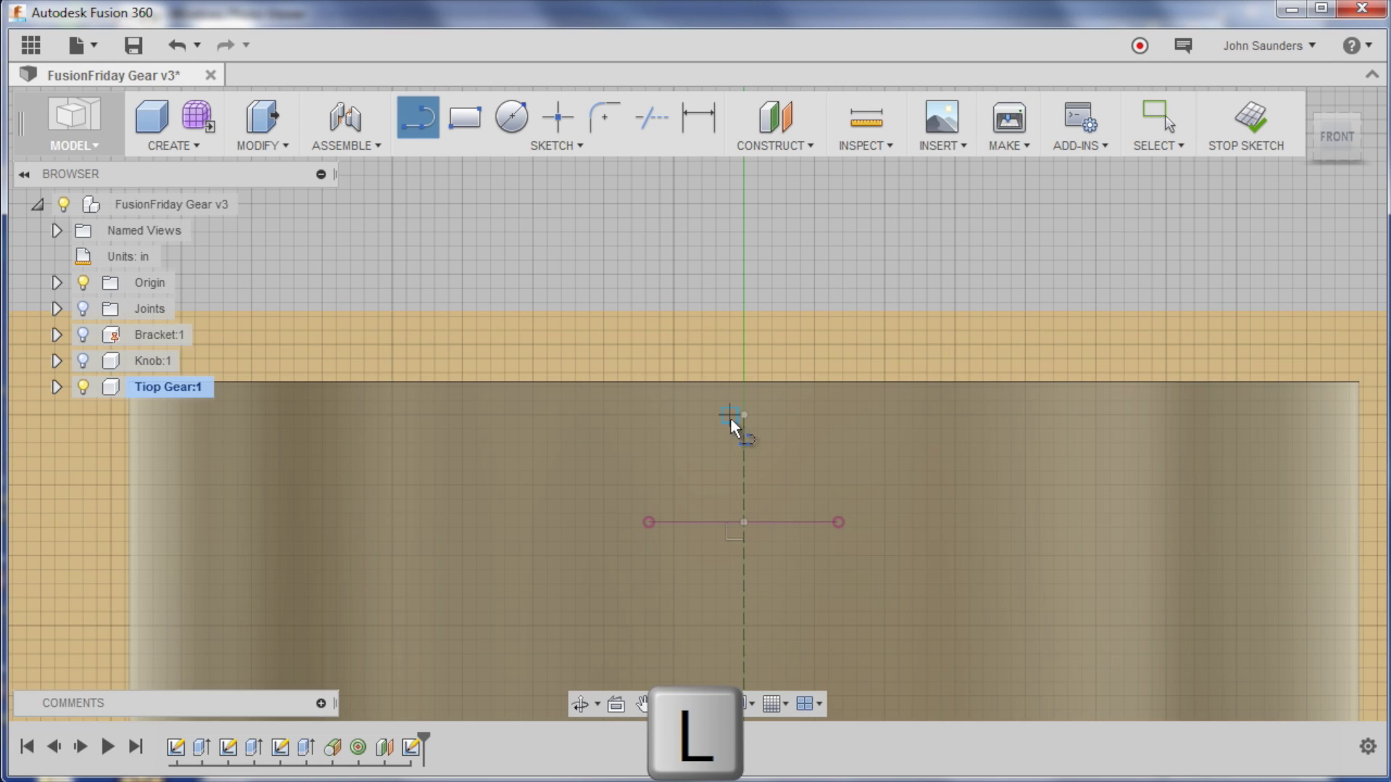
click(741, 414)
click(771, 383)
click(714, 381)
click(743, 413)
scroll(746, 395, up, 5)
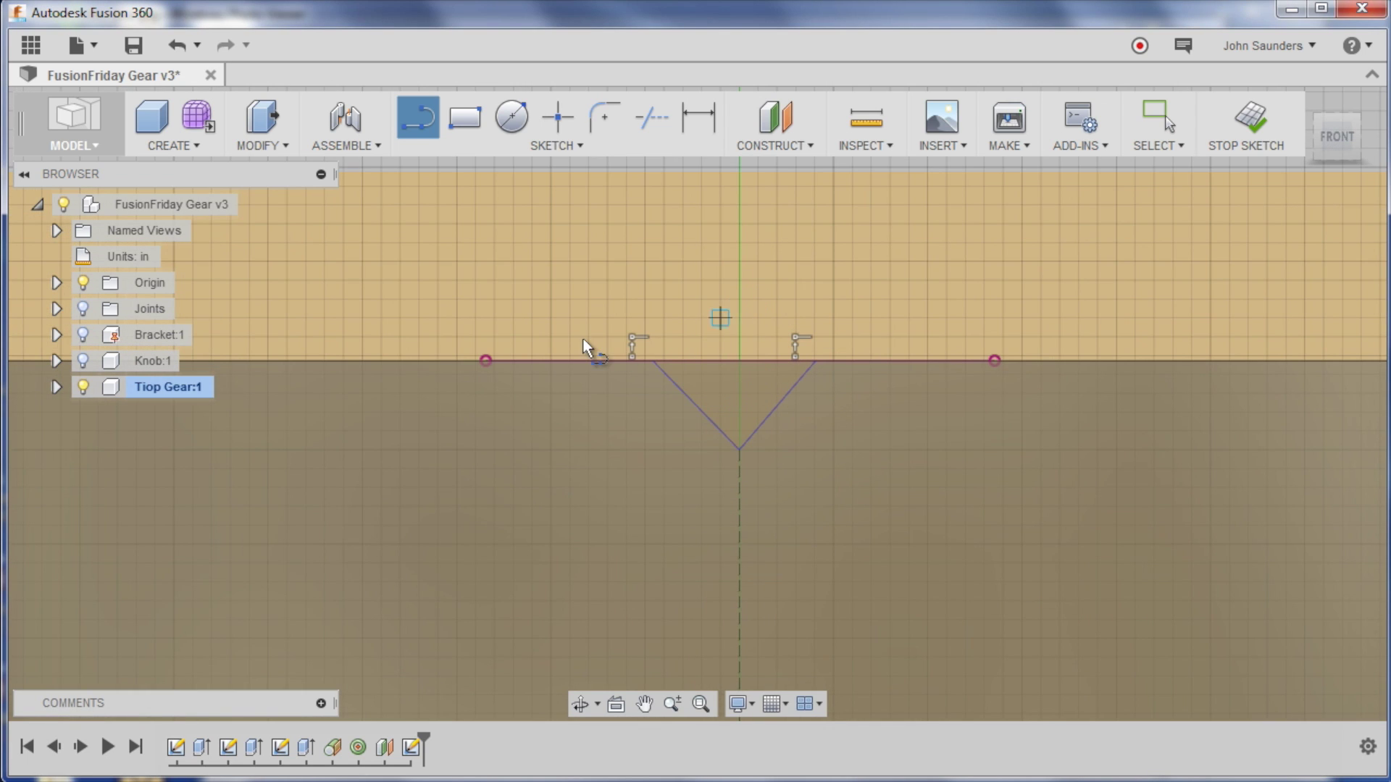
scroll(662, 420, down, 2)
scroll(662, 420, down, 3)
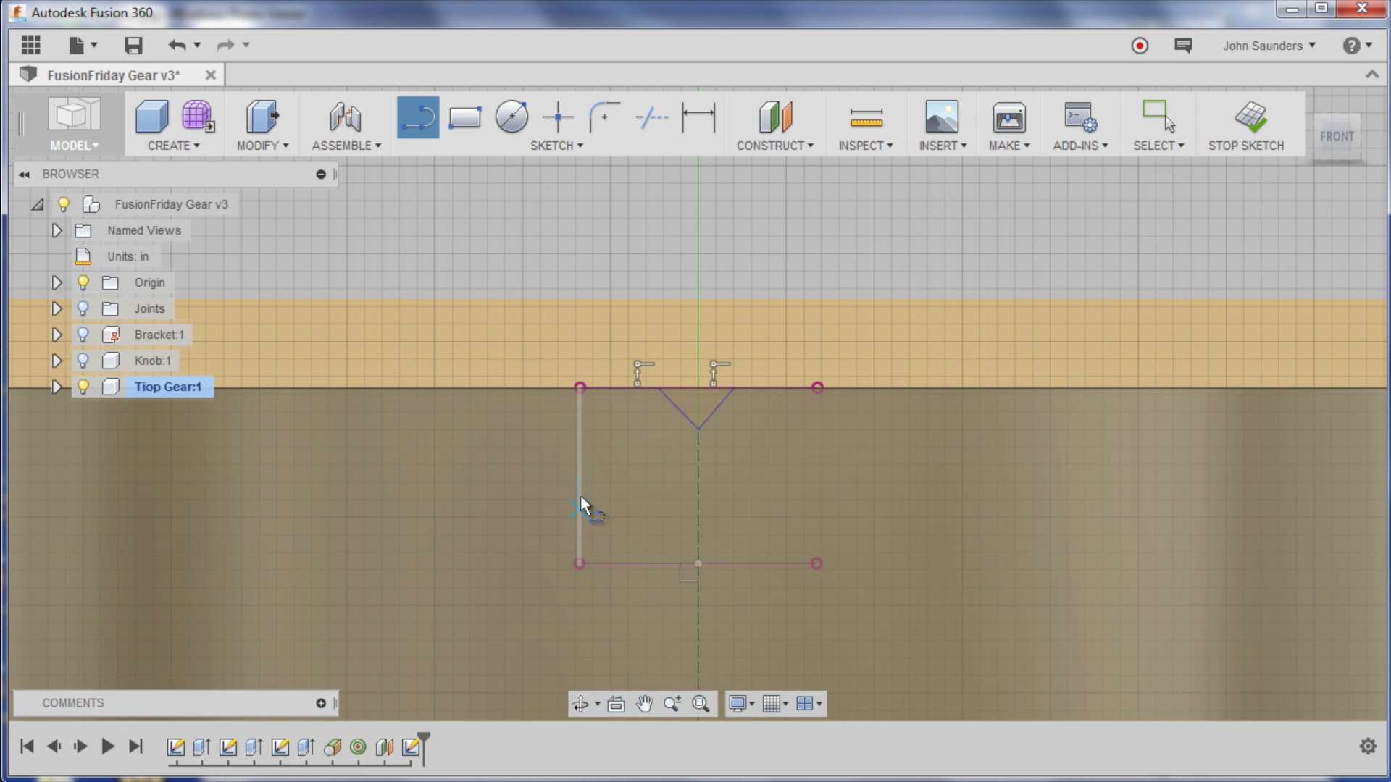
mouse_move(606, 385)
shift+middle_down()
mouse_move(624, 456)
mouse_move(661, 481)
mouse_move(855, 505)
mouse_move(587, 323)
mouse_move(591, 351)
shift+middle_up()
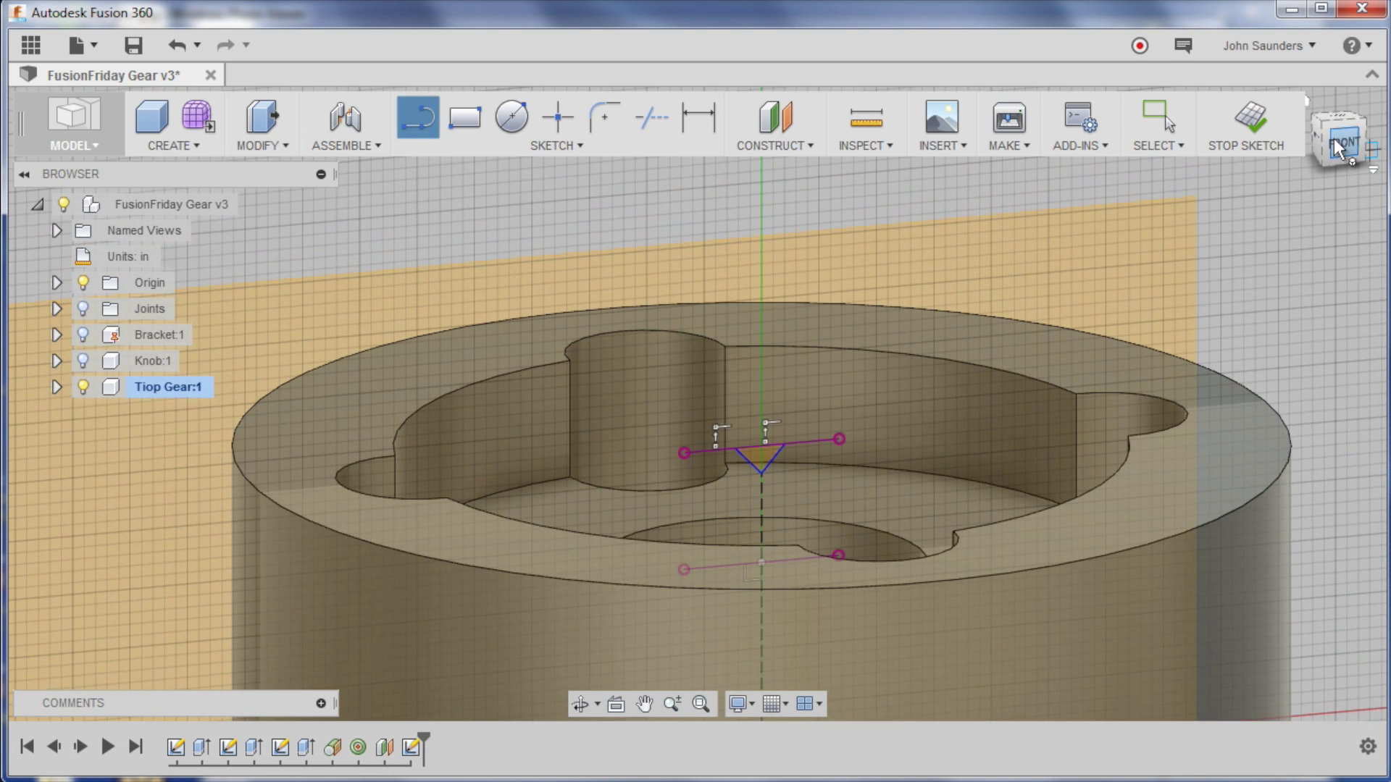
click(1338, 145)
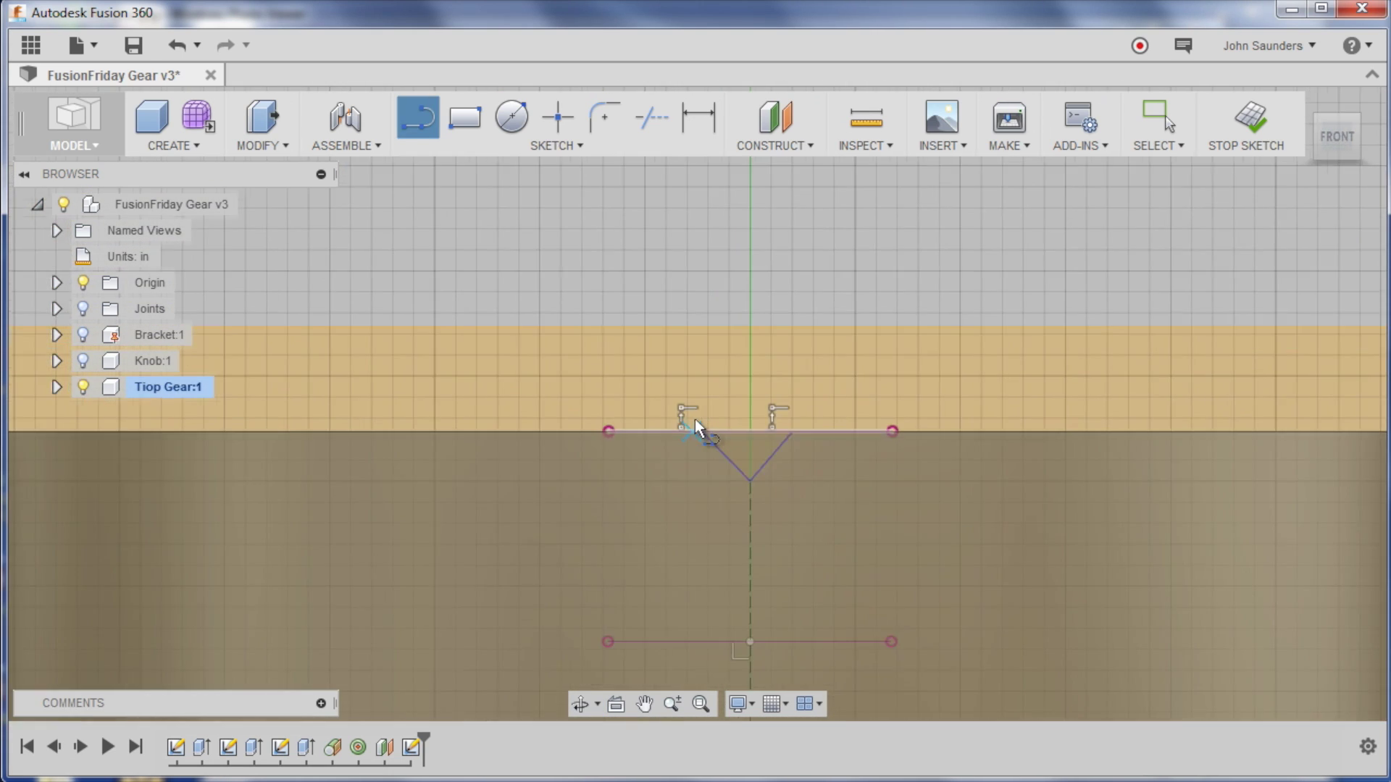
scroll(694, 419, up, 3)
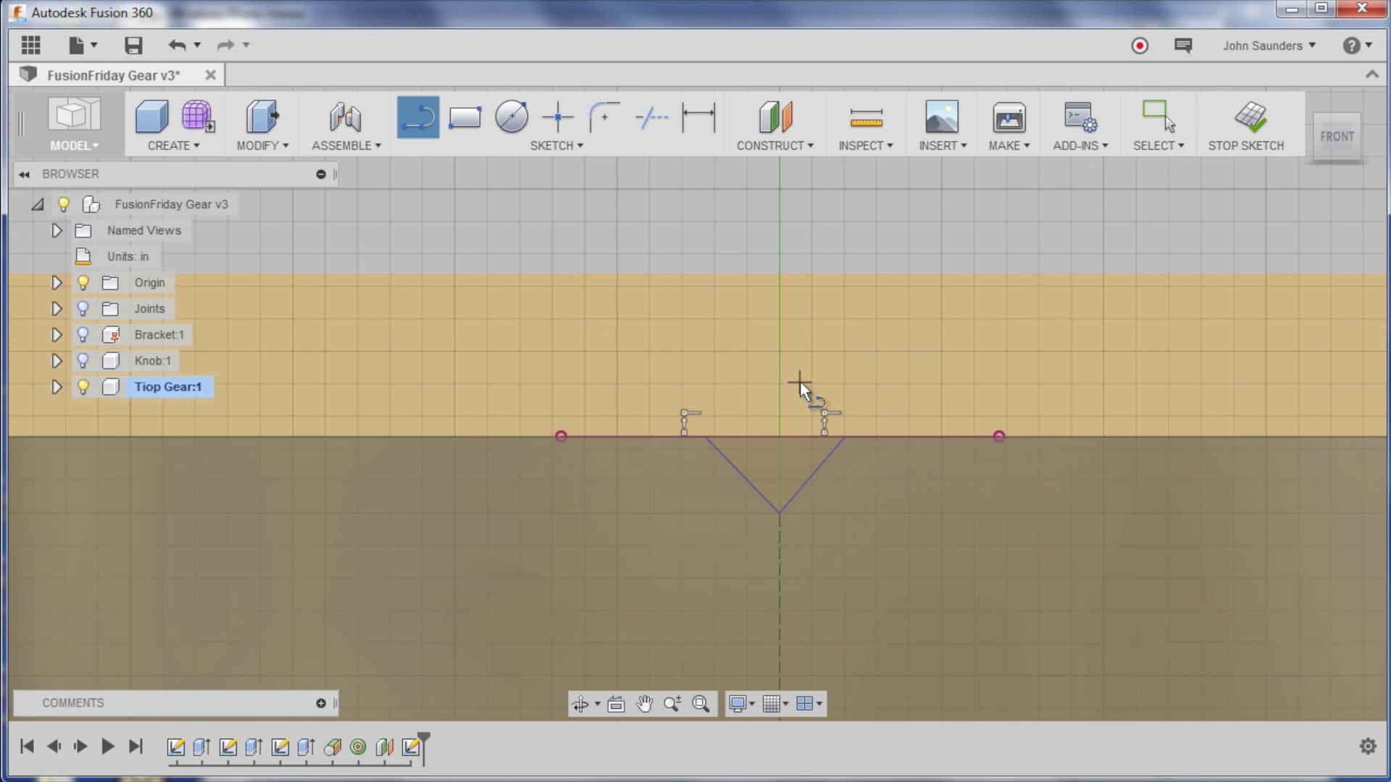
mouse_move(1388, 156)
mouse_down()
mouse_move(1180, 142)
mouse_move(1119, 119)
mouse_move(1121, 97)
mouse_up()
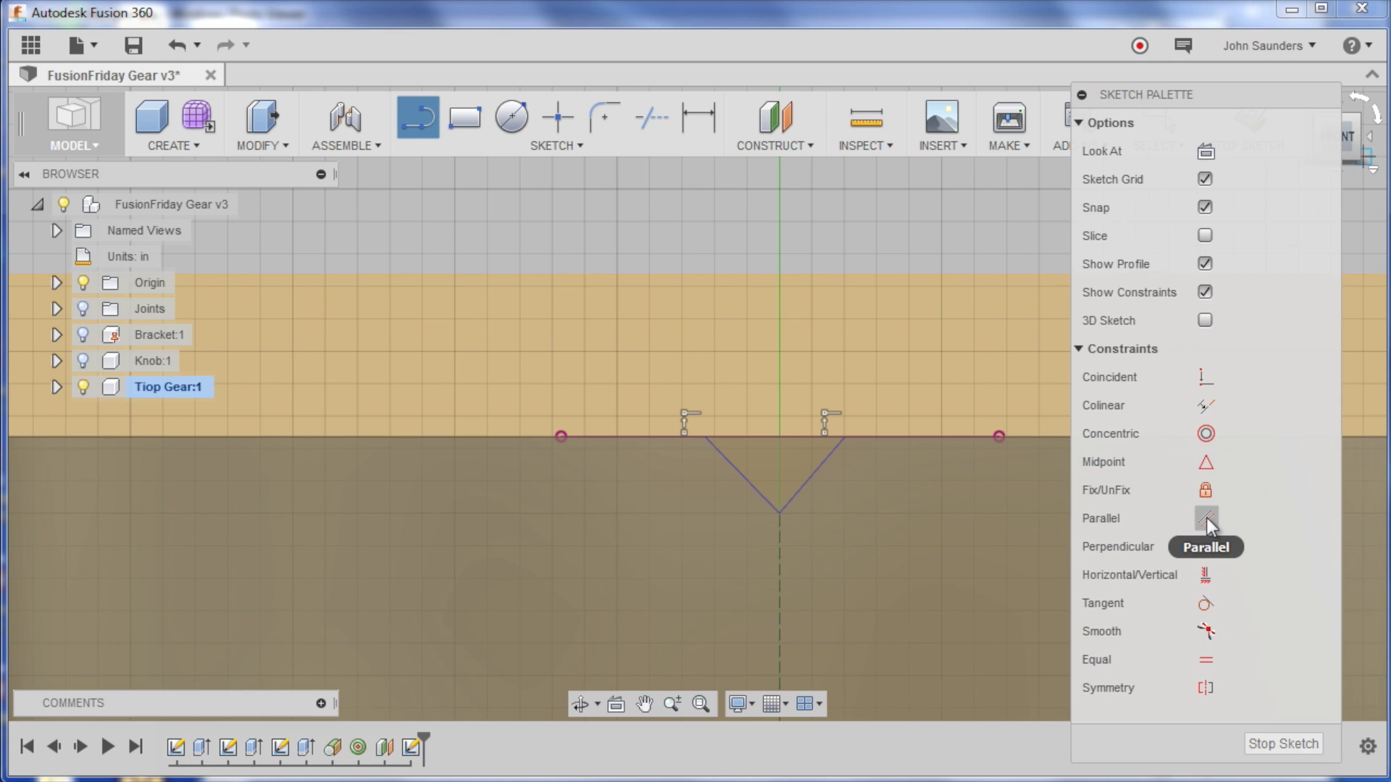
key(d)
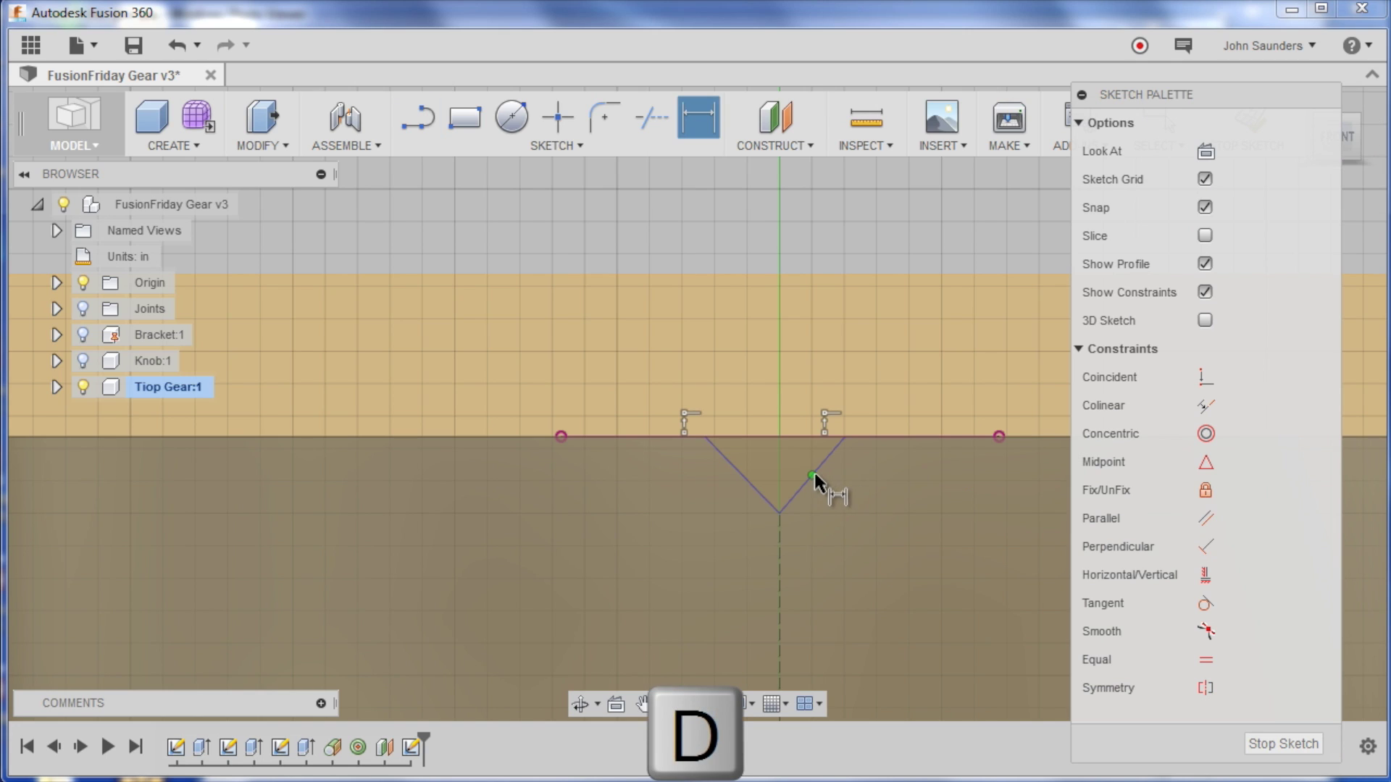
scroll(773, 463, down, 1)
shift+middle_drag(775, 469, 823, 490)
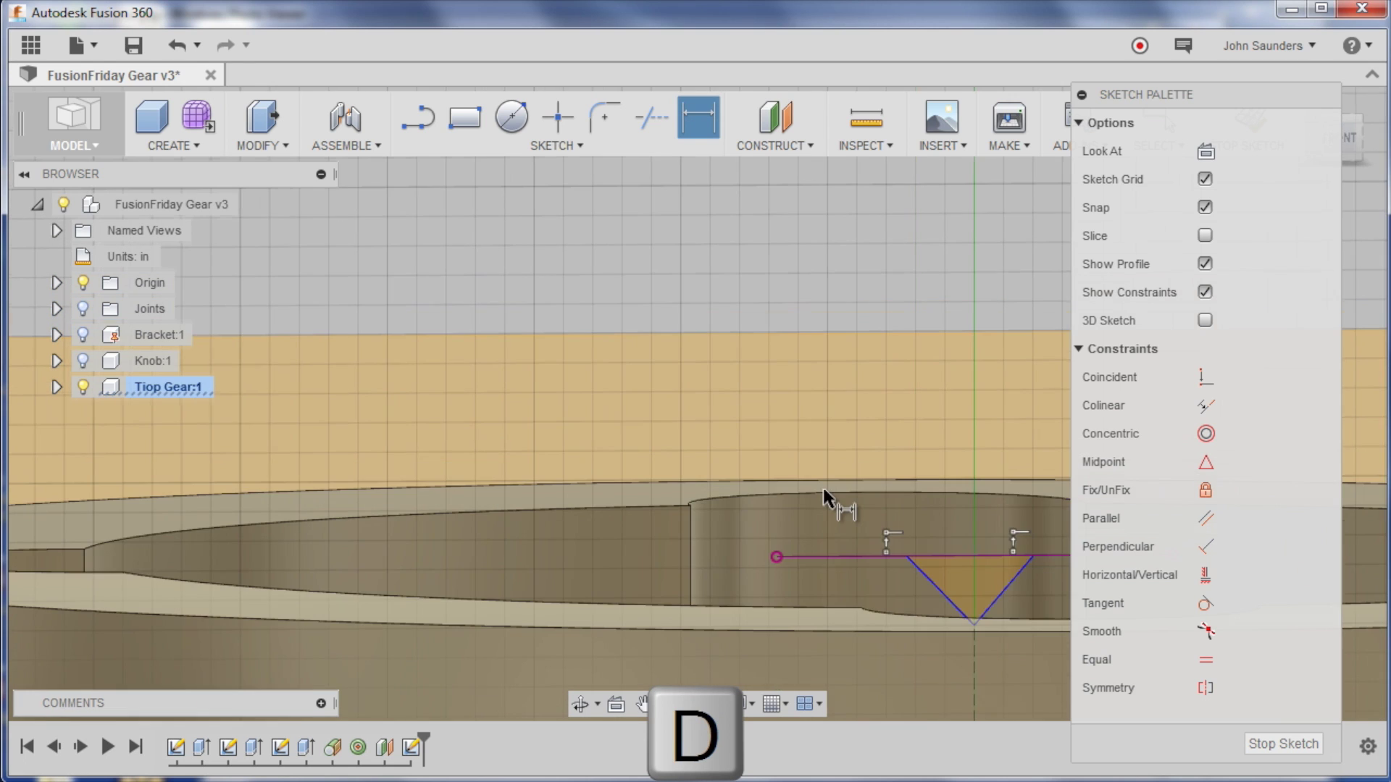
key(Escape)
scroll(911, 536, down, 2)
middle_drag(911, 539, 529, 304)
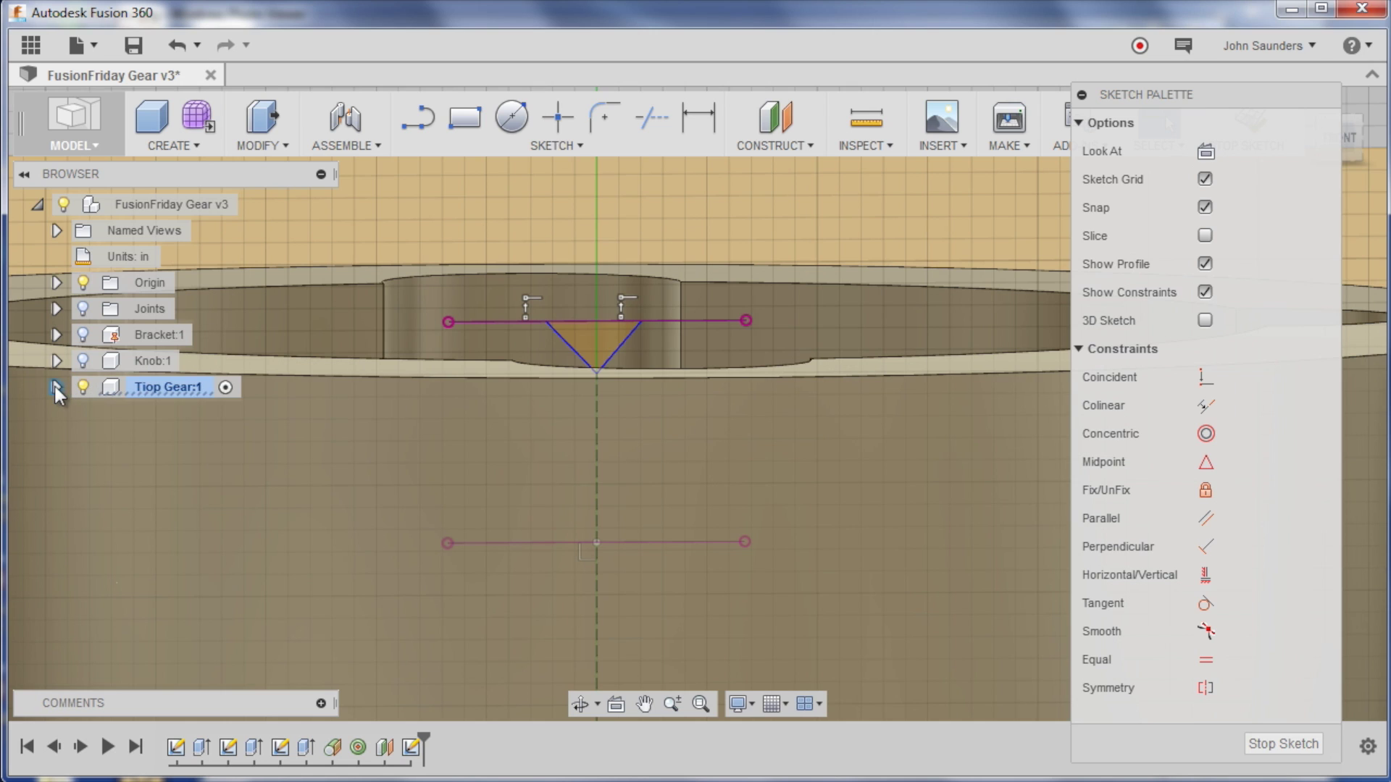
Step: Hide the top gear's bodies and the offset plane Plane2, leaving the tooth sketch in front view
click(57, 386)
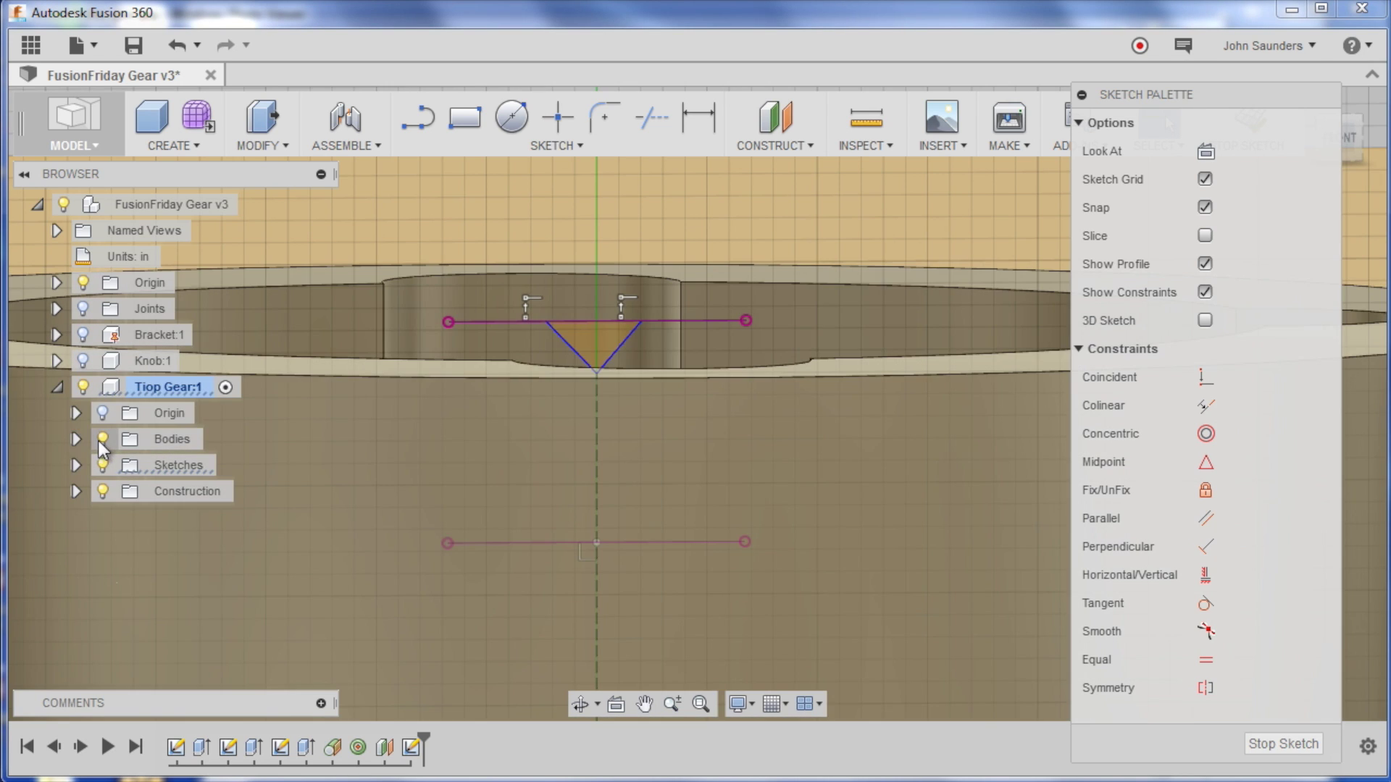
click(102, 439)
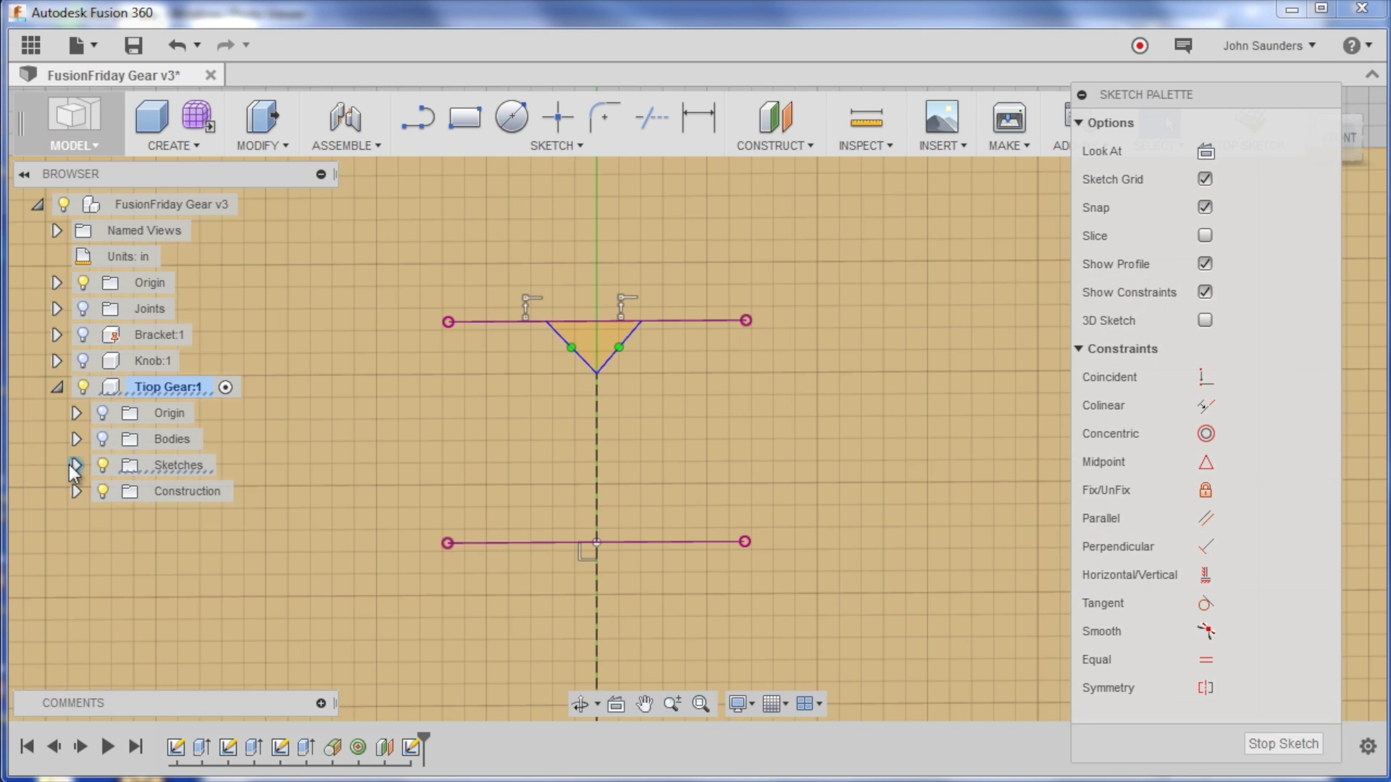
click(75, 465)
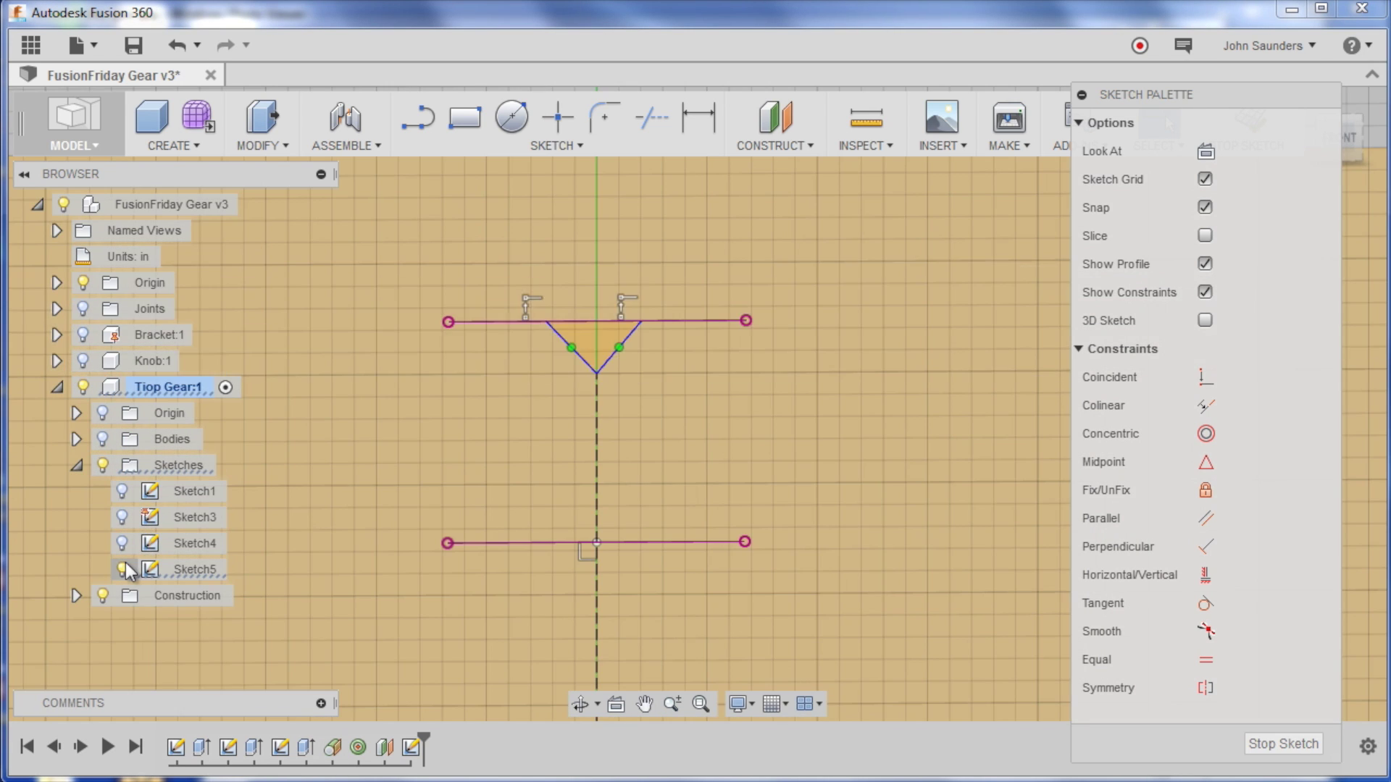
click(123, 570)
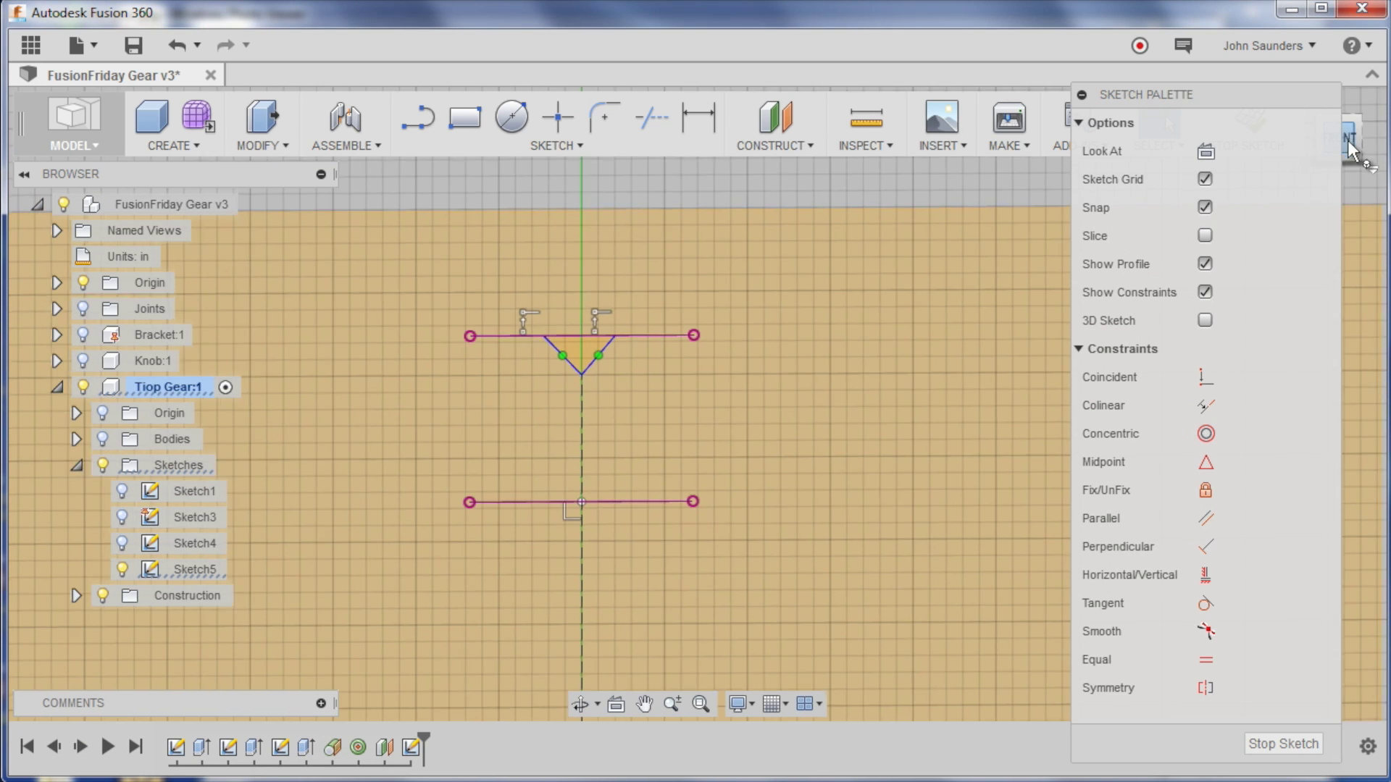
click(1348, 141)
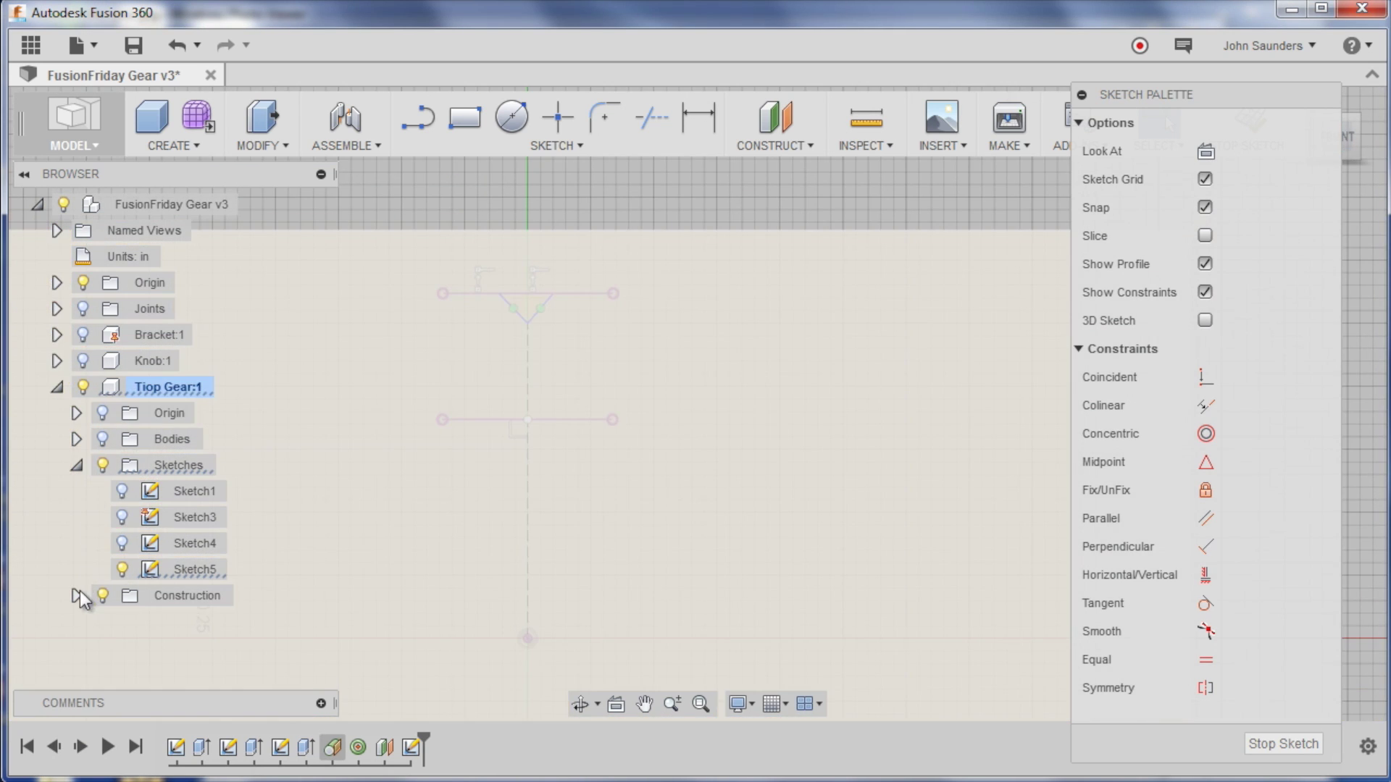
click(76, 596)
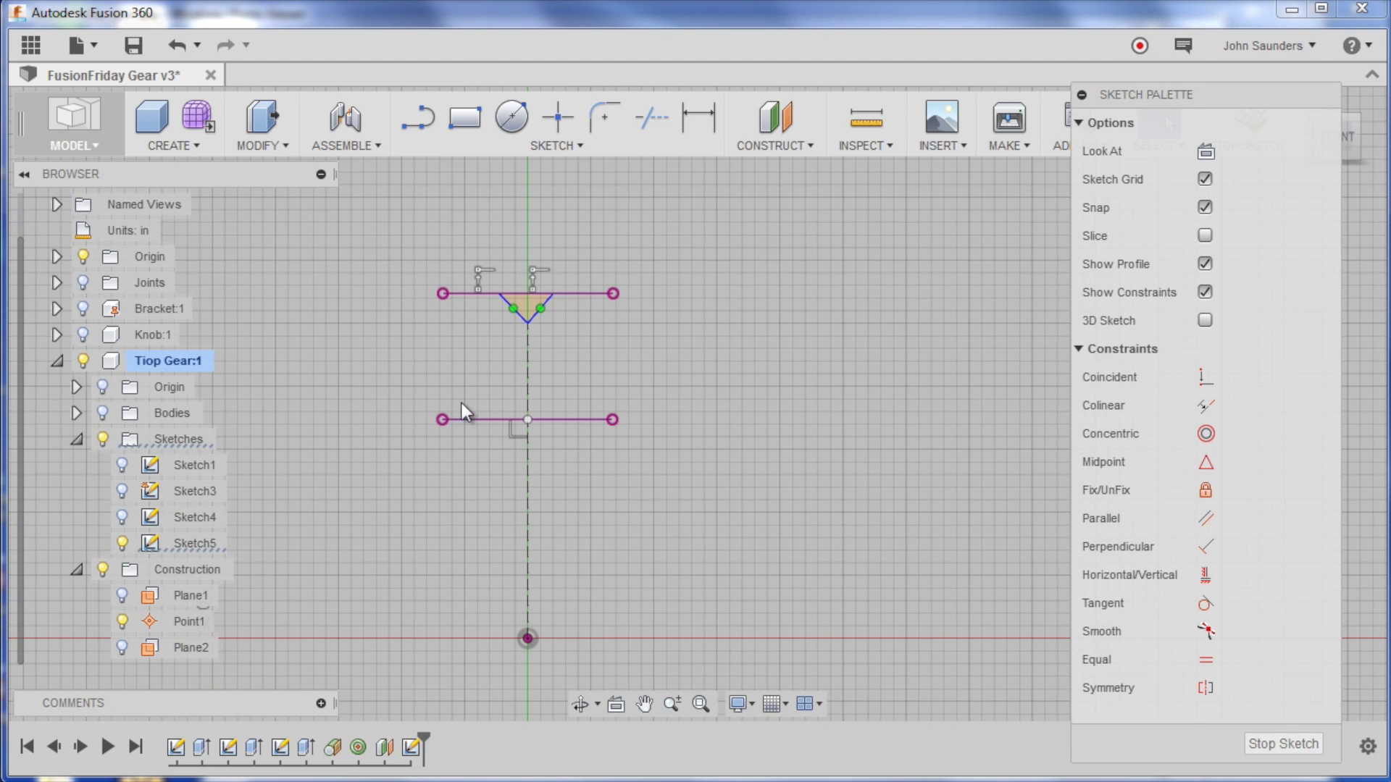
scroll(462, 402, down, 2)
mouse_move(467, 362)
middle_down()
mouse_move(754, 441)
mouse_move(784, 427)
middle_up()
scroll(784, 427, up, 5)
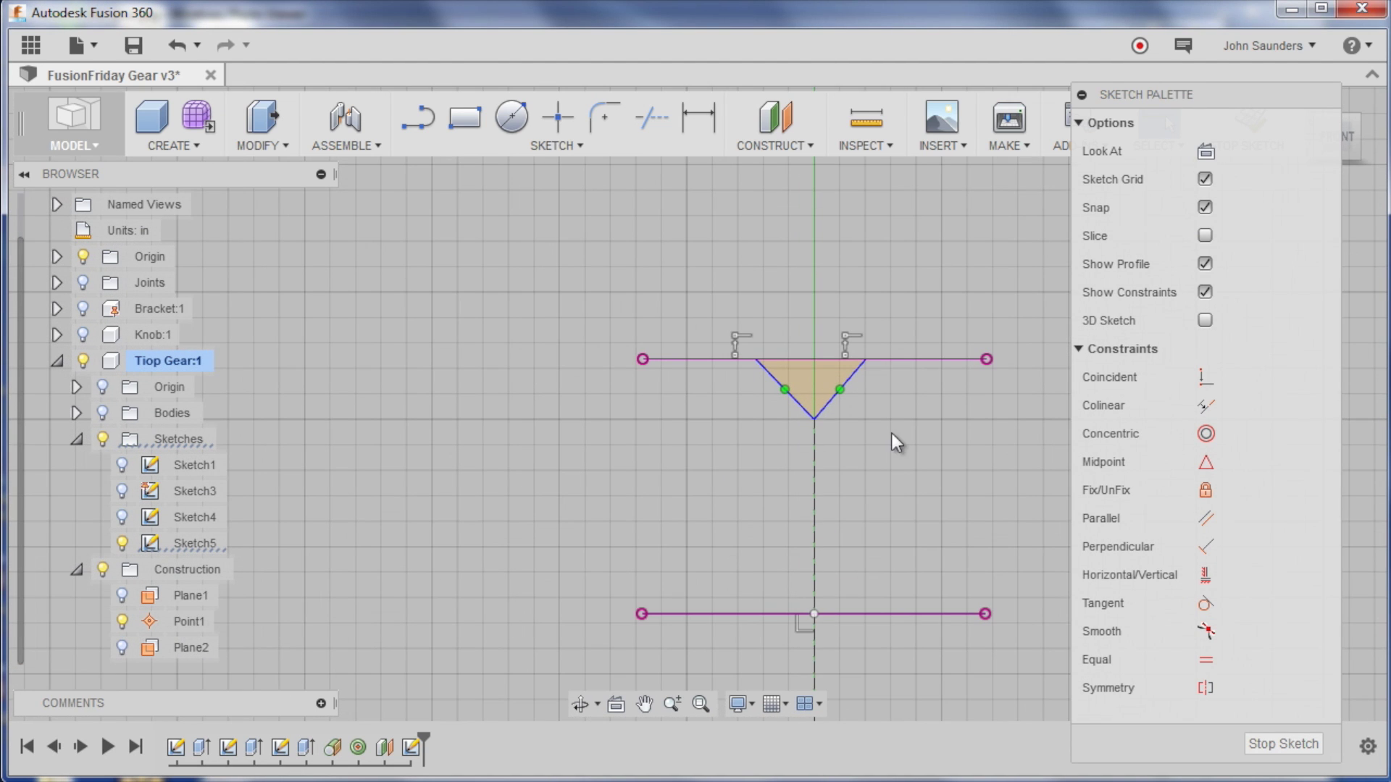
Step: Dimension the angle between the notch's two slanted lines as 90°
key(d)
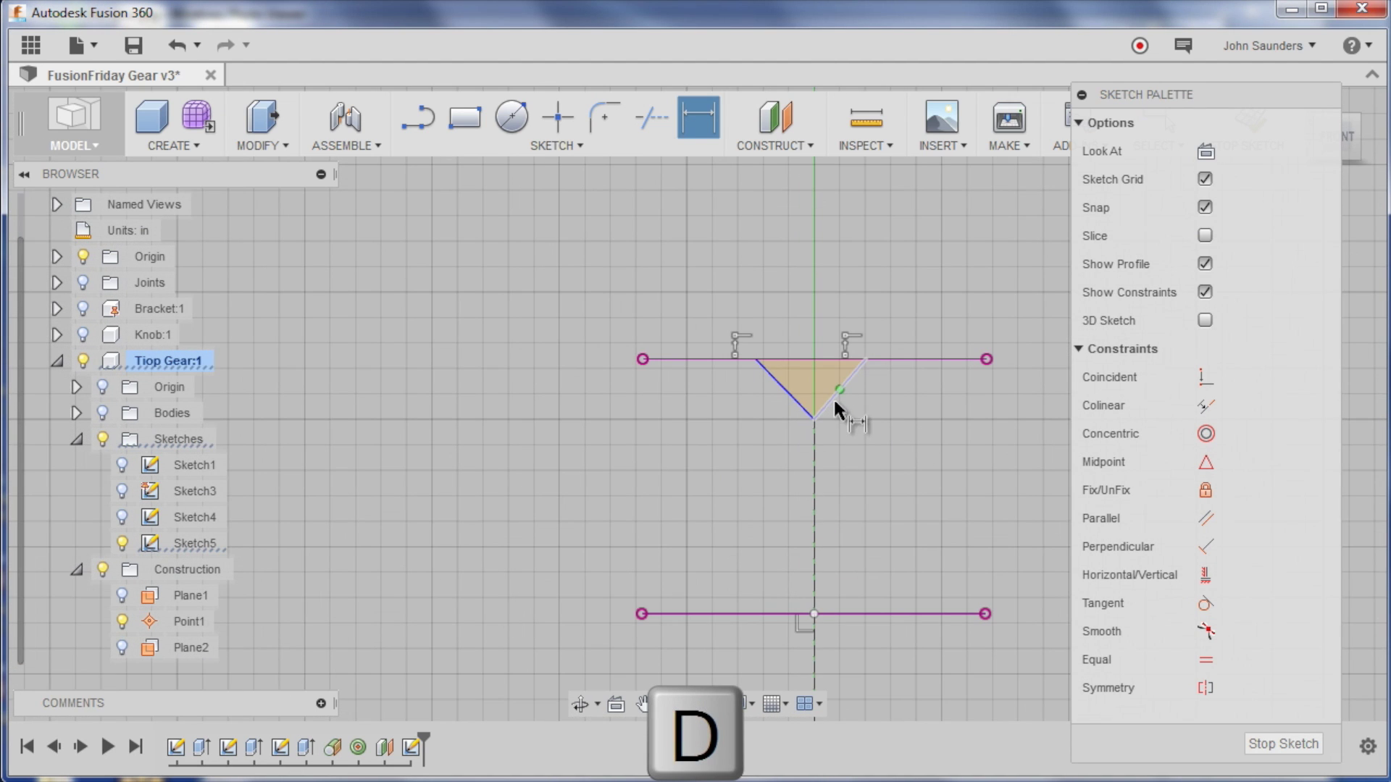
scroll(836, 401, up, 2)
key(Escape)
key(d)
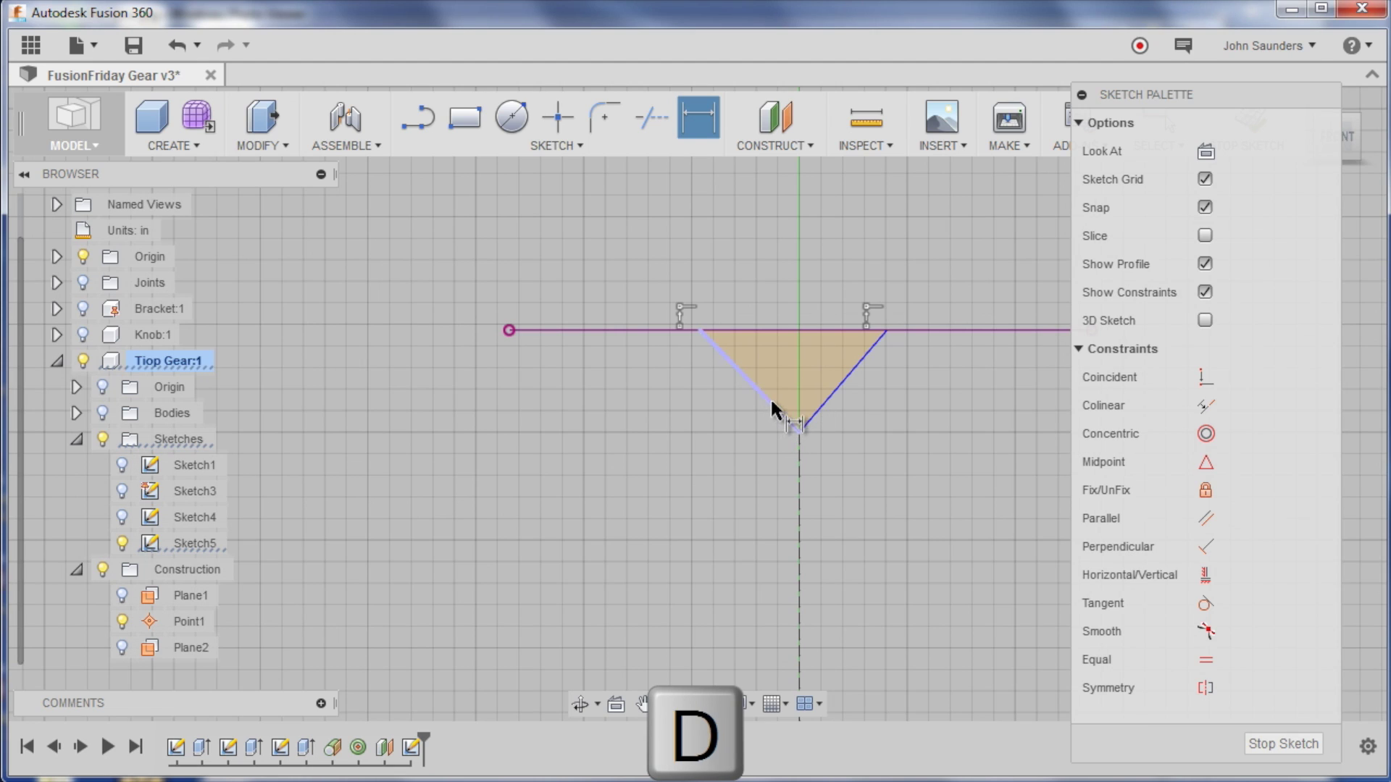
click(773, 409)
click(813, 415)
click(801, 379)
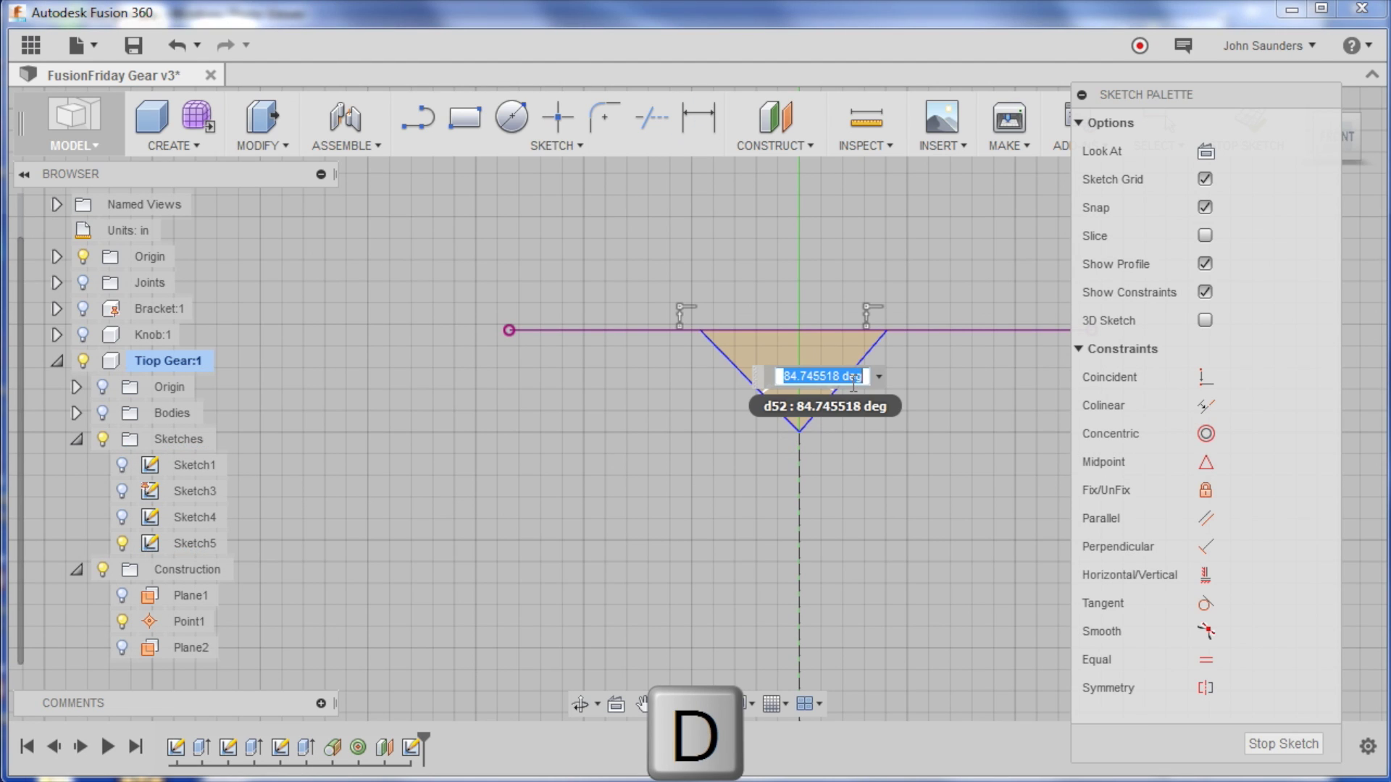
text(90)
key(Return)
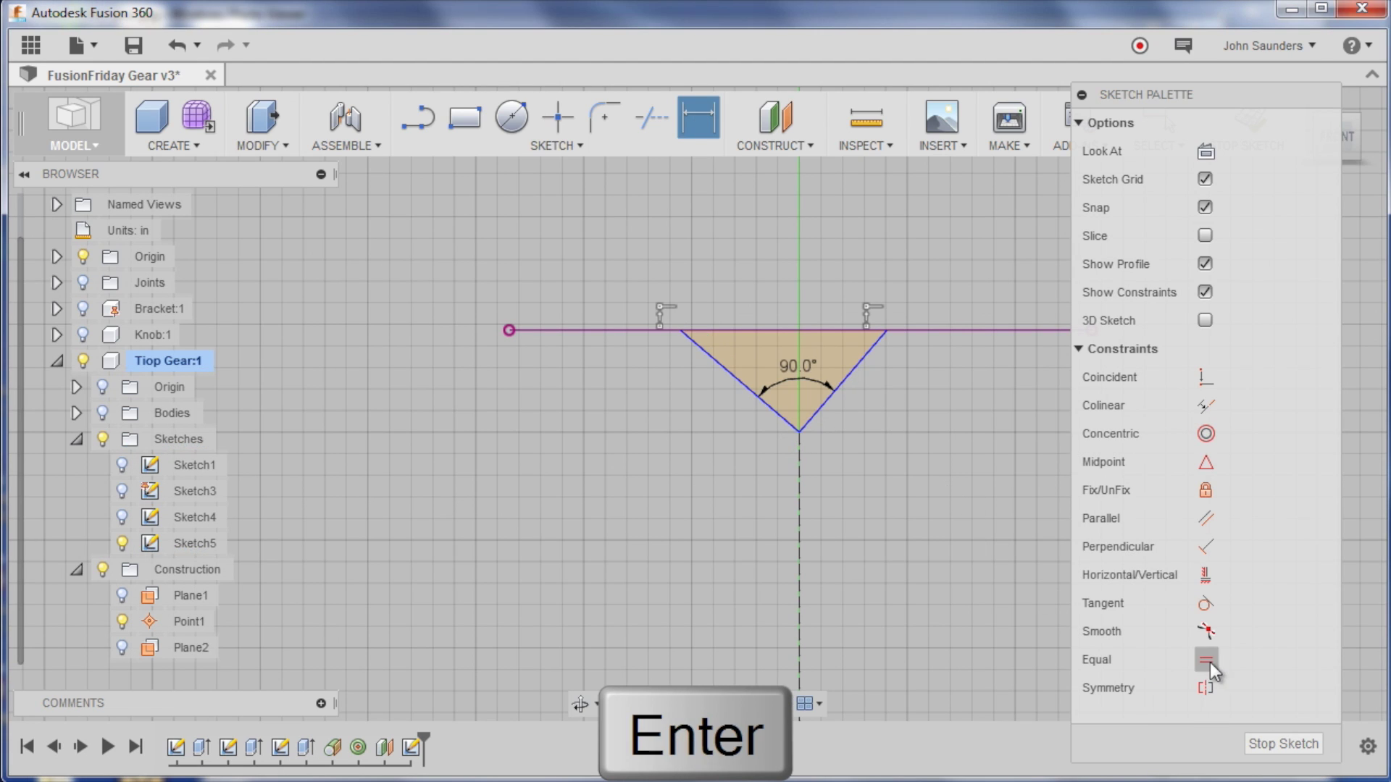
Step: Apply an Equal constraint to the notch's two slanted lines
click(1208, 660)
click(858, 364)
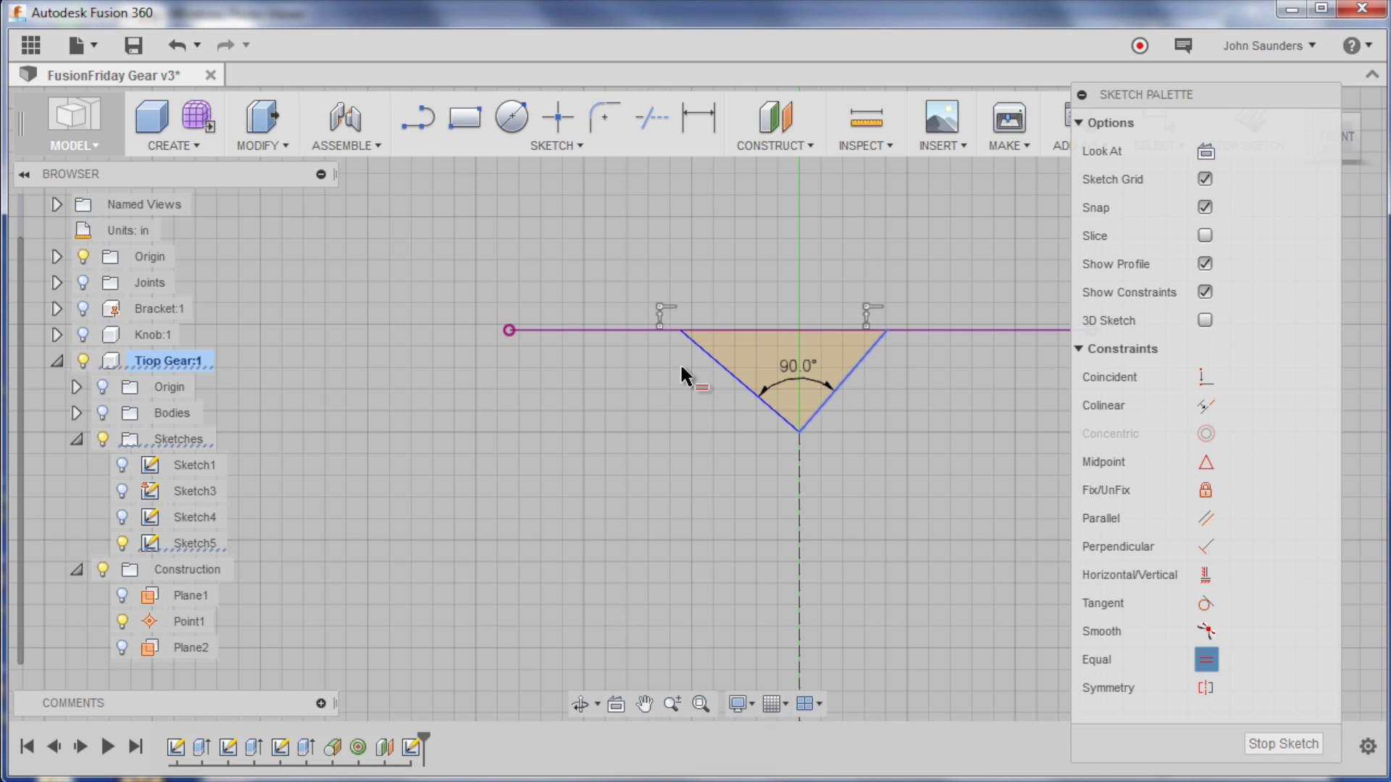
click(722, 368)
Step: Dimension the notch's depth from its lower vertex to the projected top edge as 0.005 in
middle_drag(688, 415, 543, 400)
key(d)
click(660, 405)
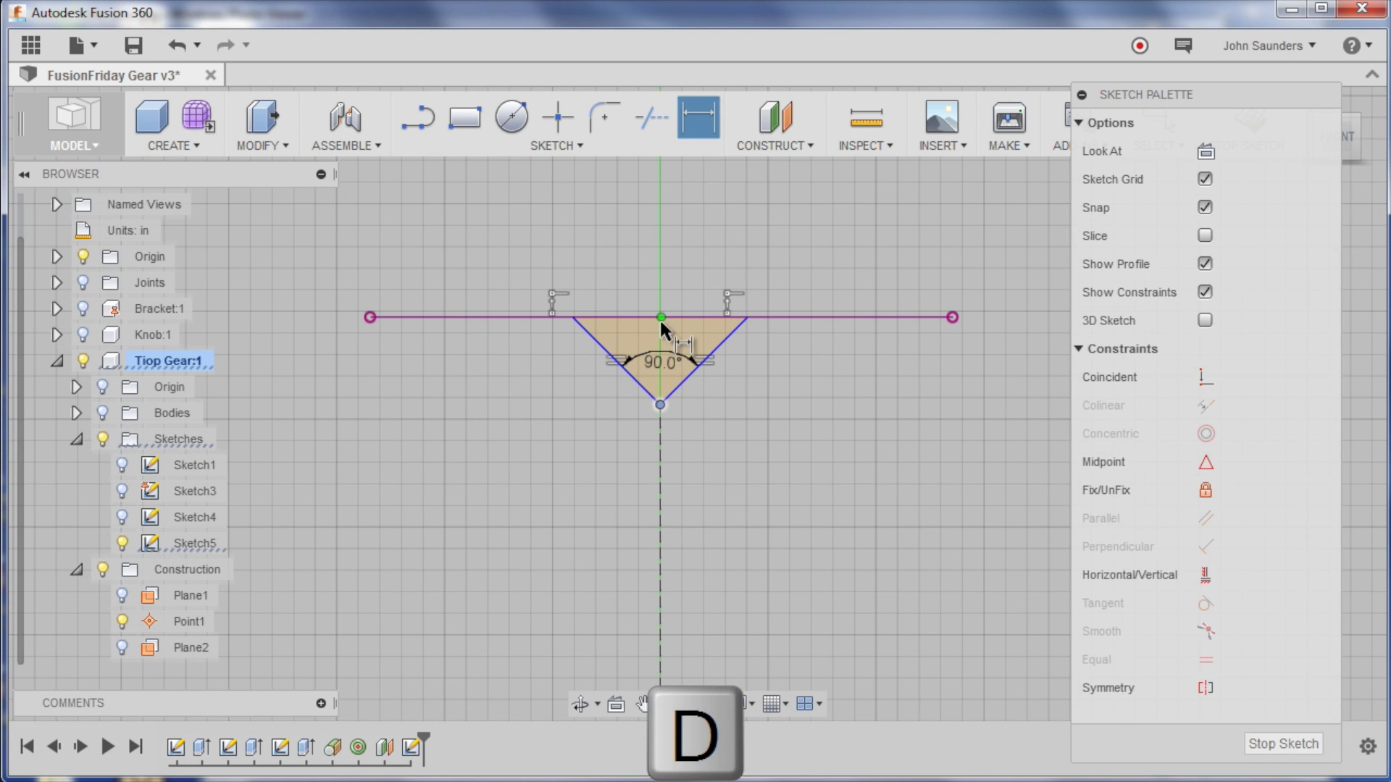
click(681, 318)
click(774, 341)
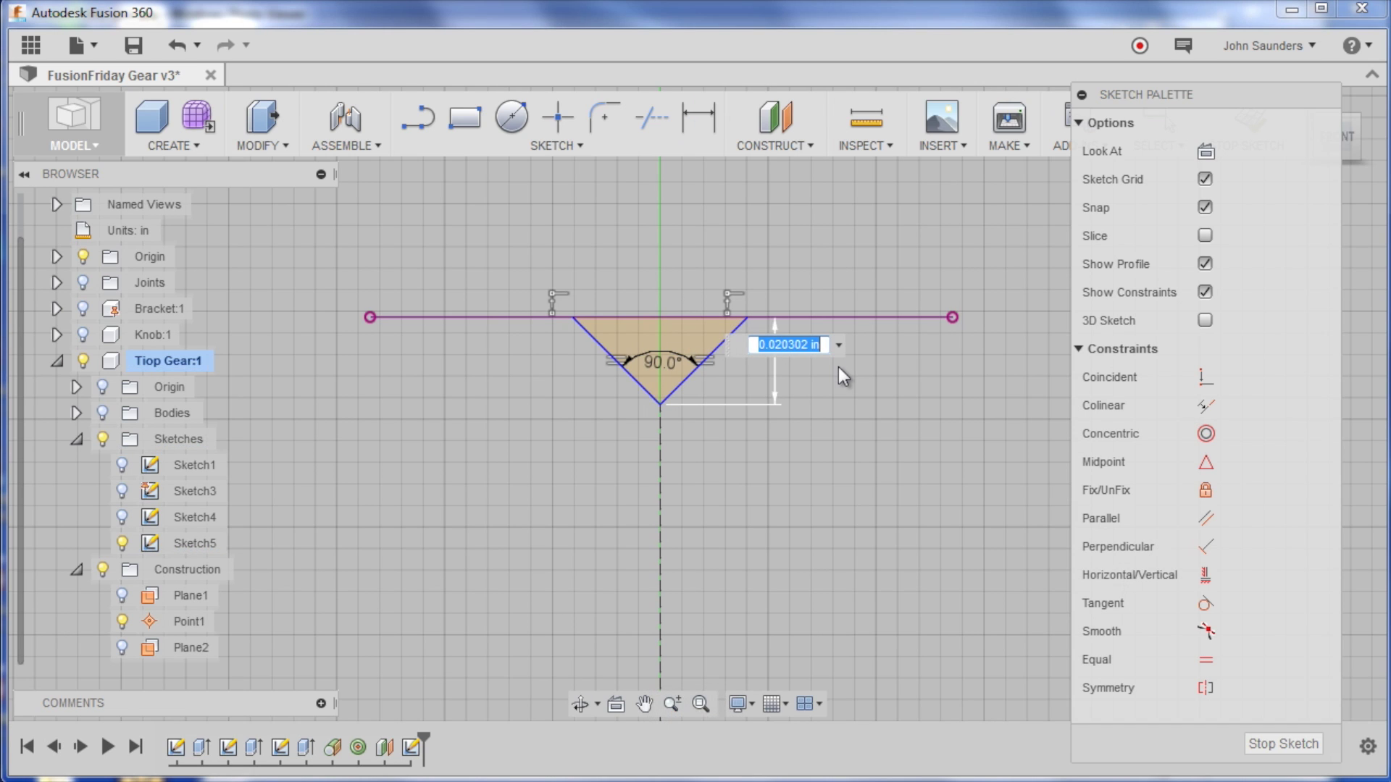
key(Delete)
text(.005)
key(Return)
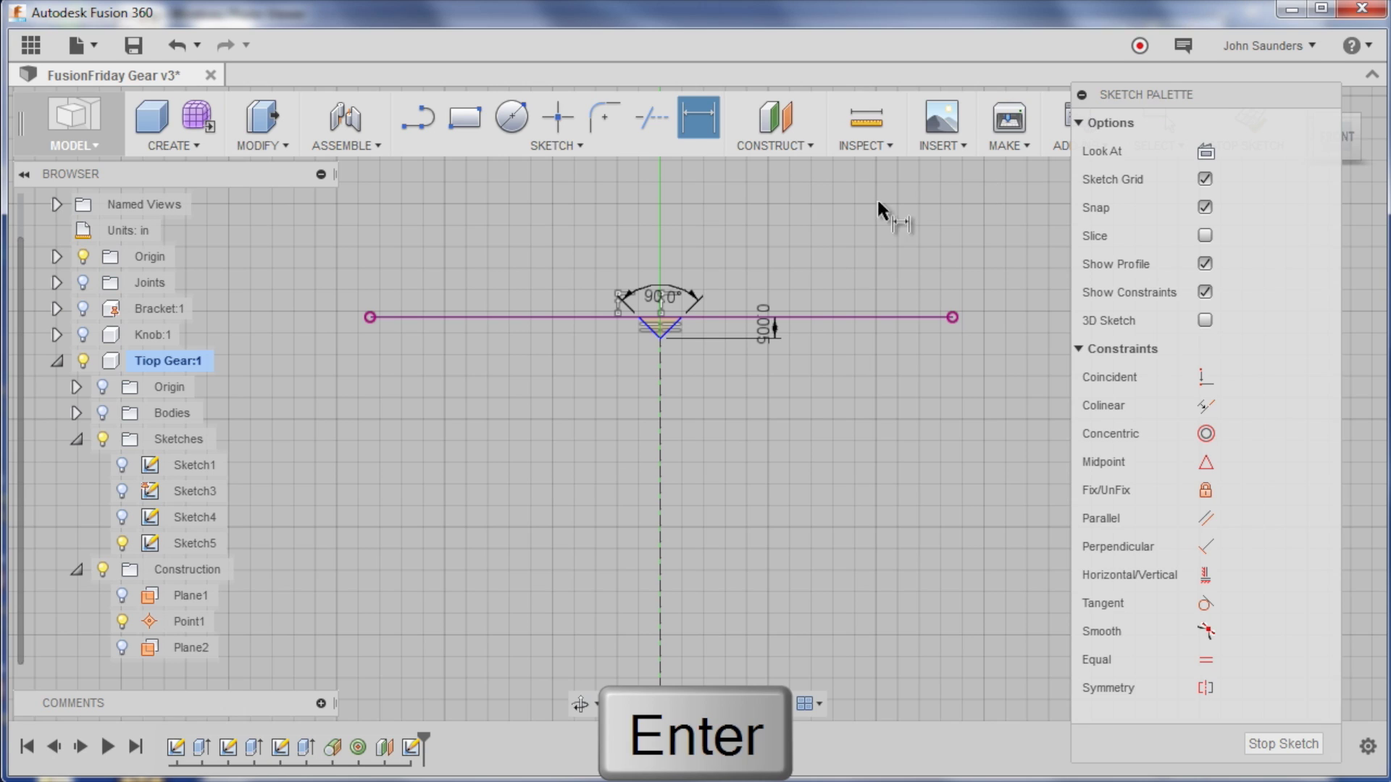
Step: Finish the notch sketch and show the top gear's bodies
click(1282, 744)
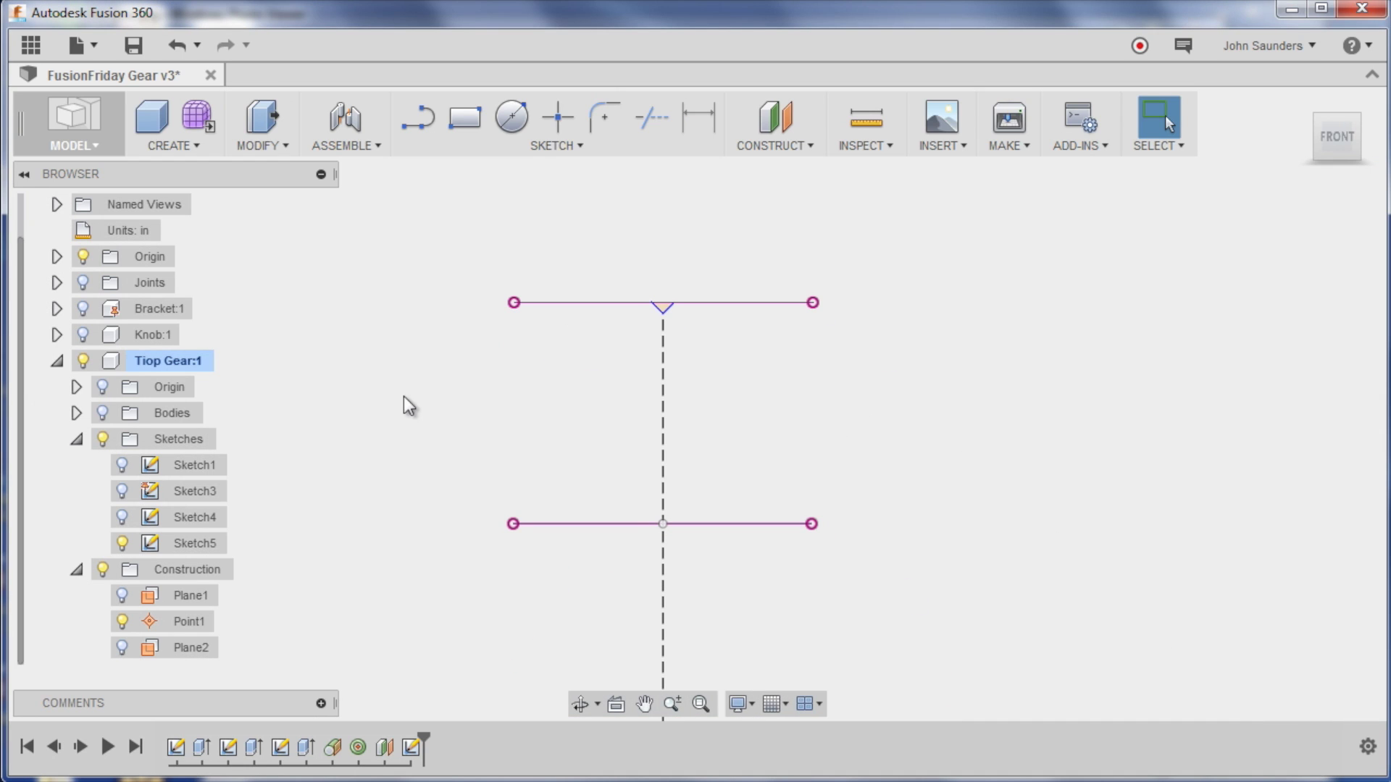
click(102, 414)
shift+middle_drag(456, 301, 491, 301)
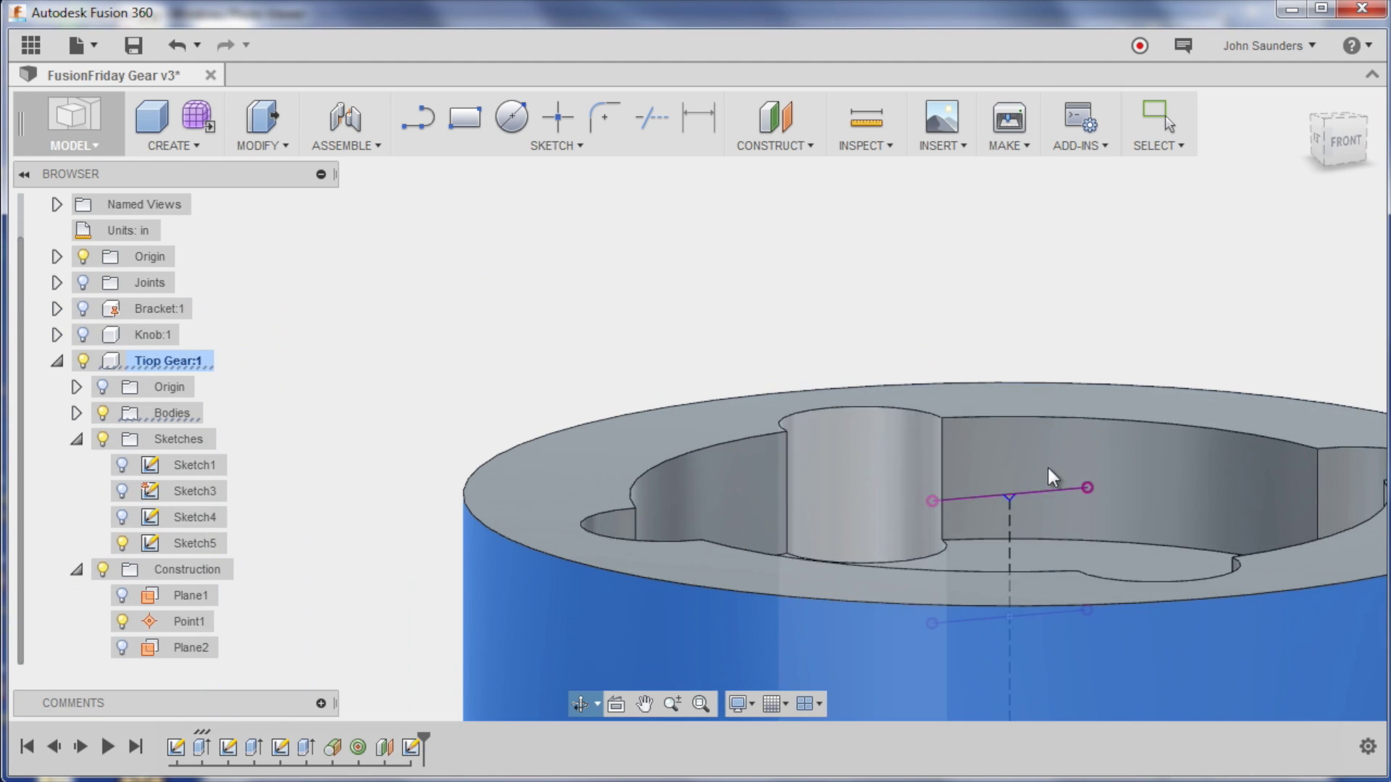
middle_drag(1048, 469, 724, 292)
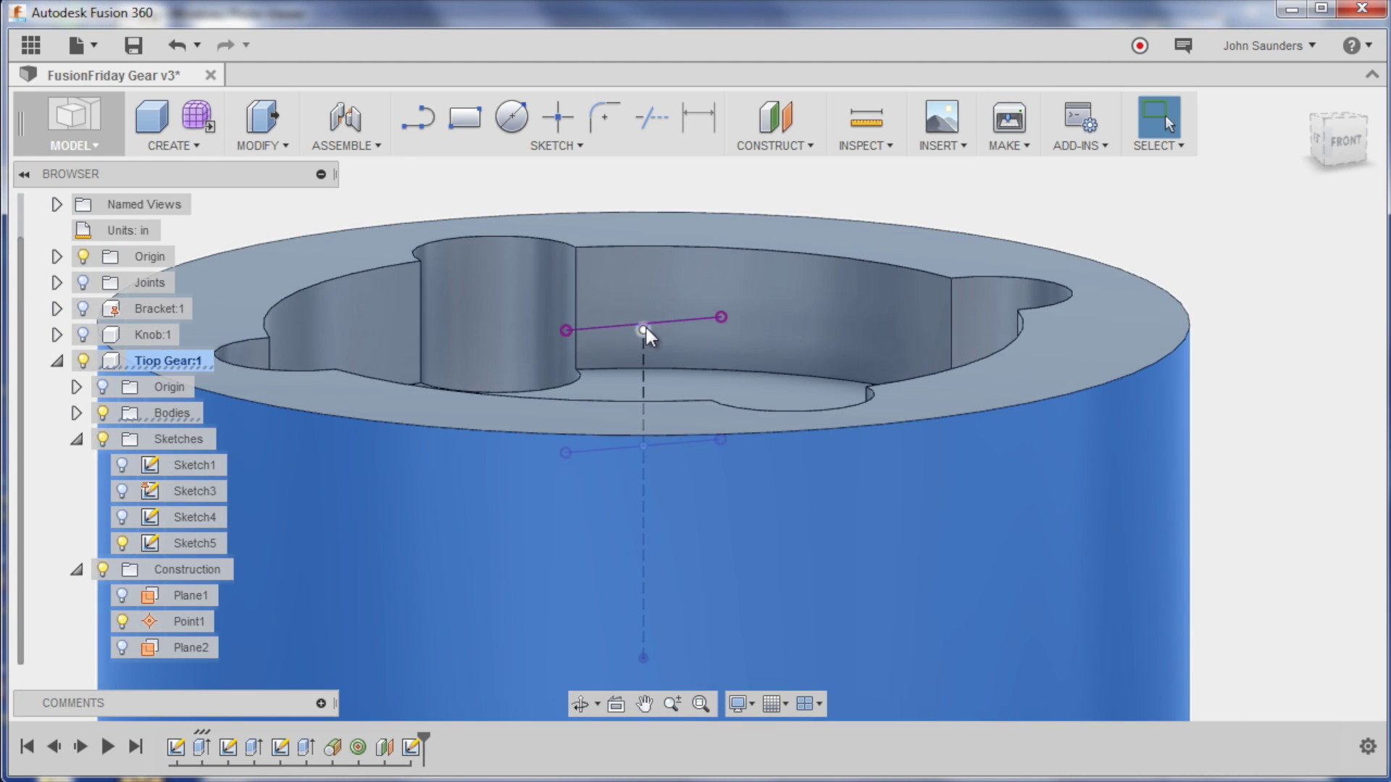
scroll(993, 192, down, 3)
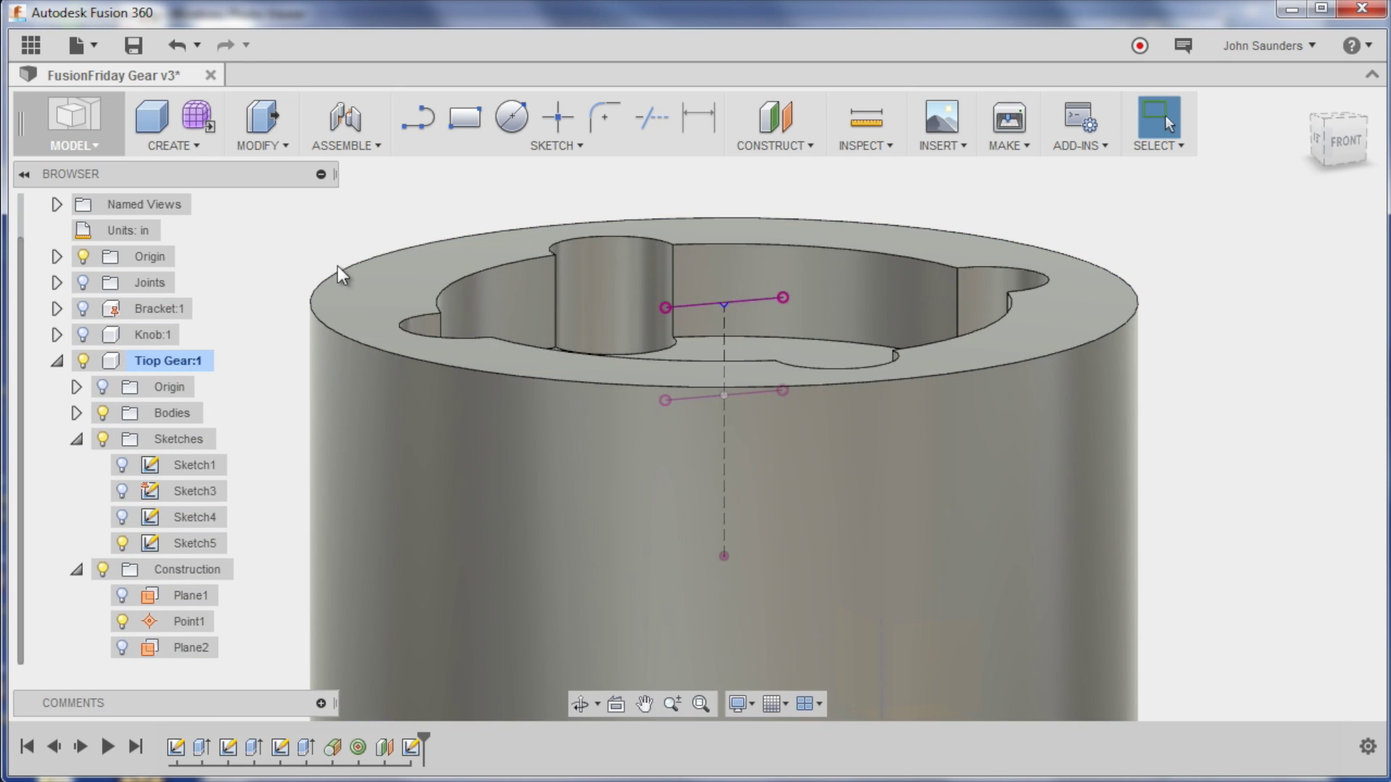
Step: Show the tangent plane Plane1 on the gear's outer wall and start a new line sketch on it
click(123, 646)
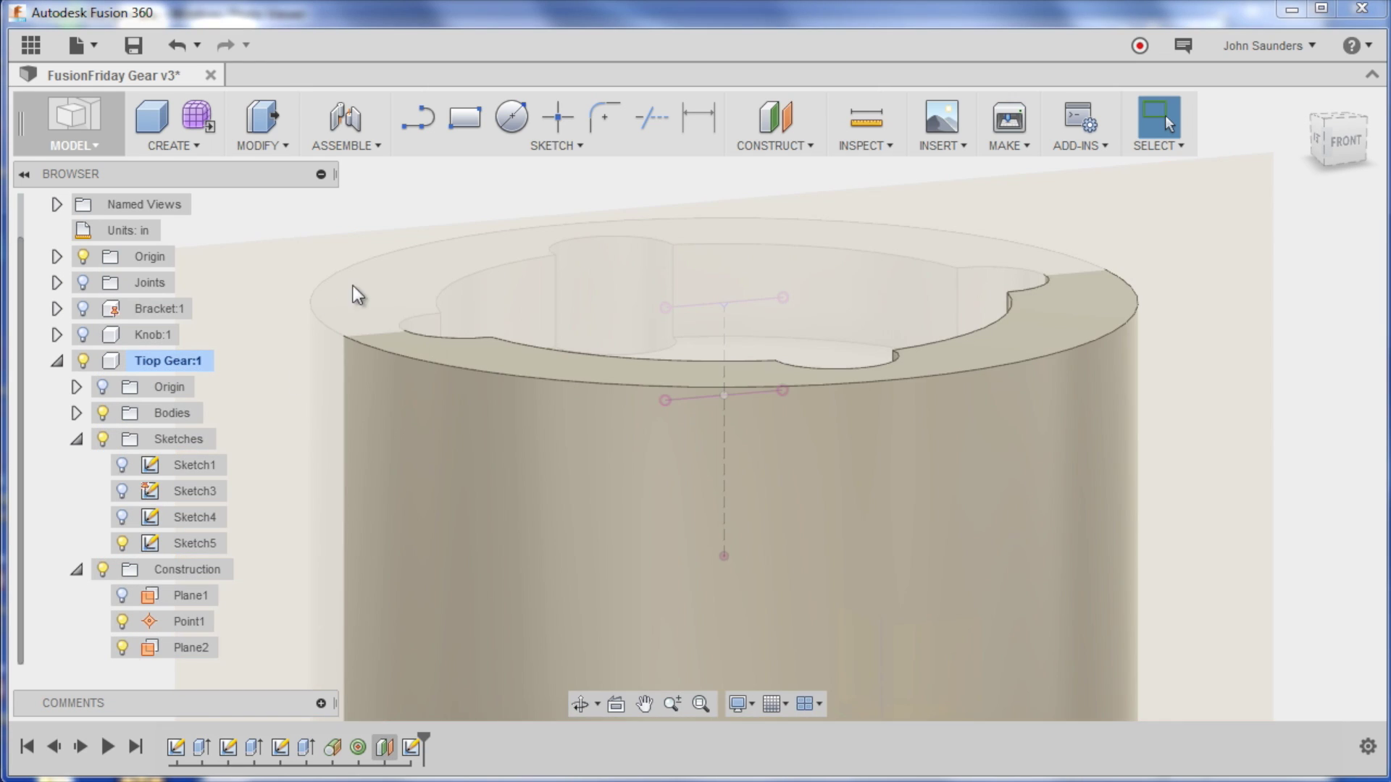
shift+middle_drag(354, 285, 435, 305)
click(123, 649)
click(122, 597)
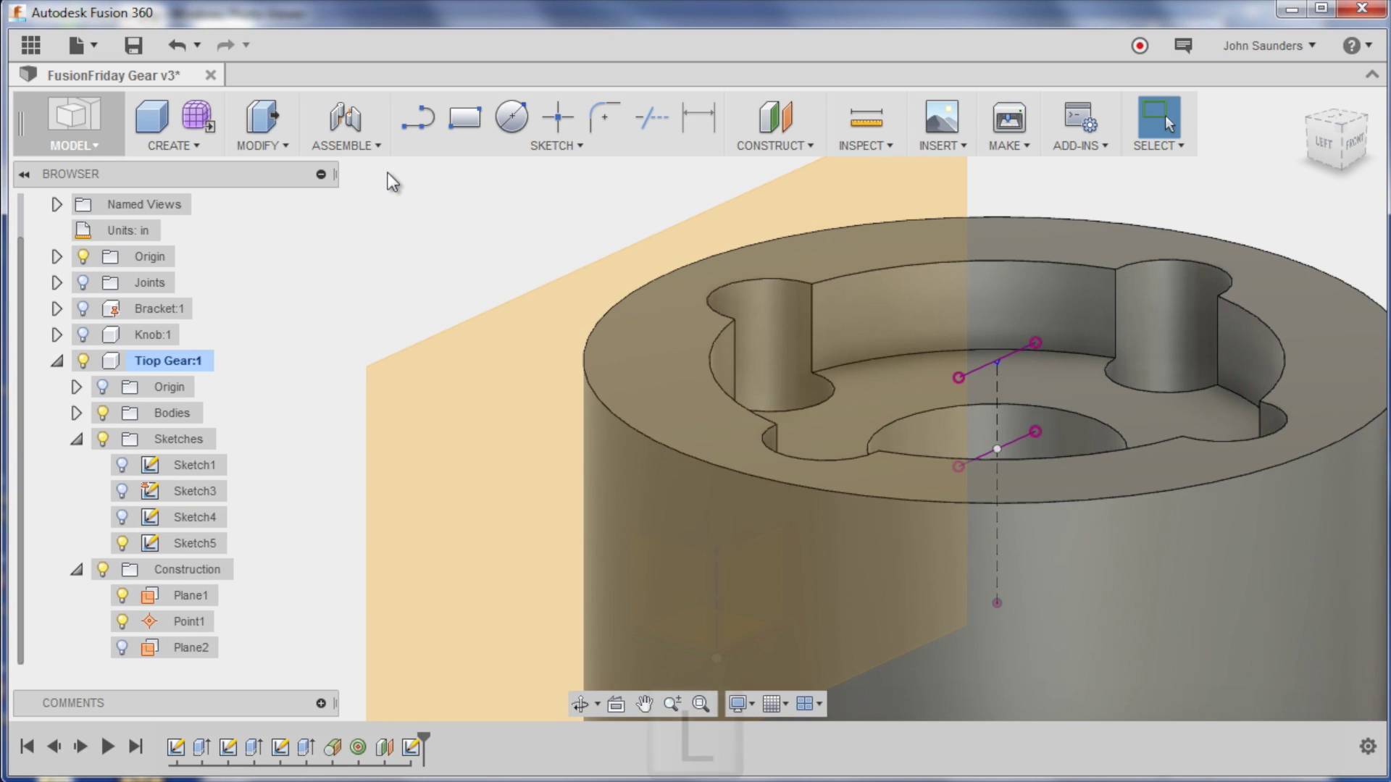
key(l)
click(507, 355)
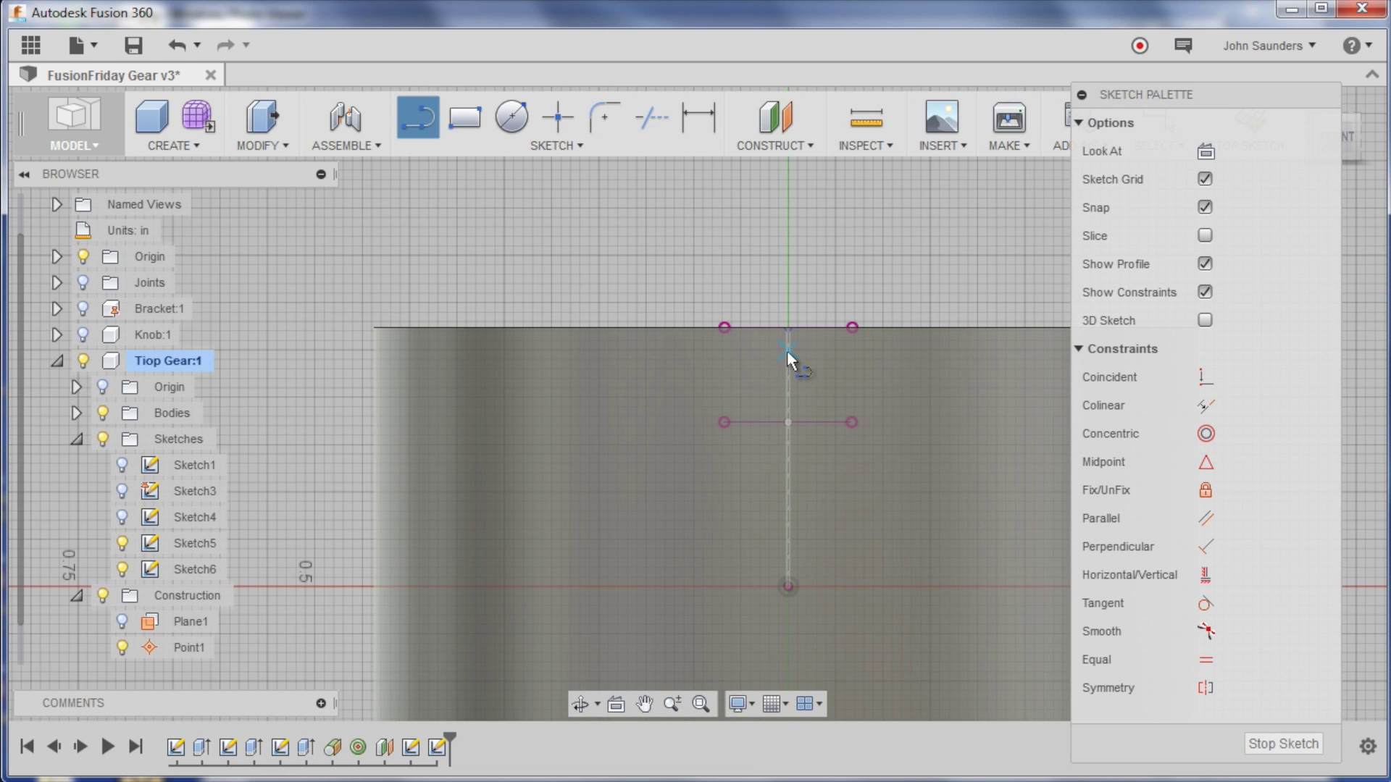
Step: Hide the top gear's bodies and sketch a V-notch from the vertical axis to the projected top edge, sides about 0.07 in long
click(102, 413)
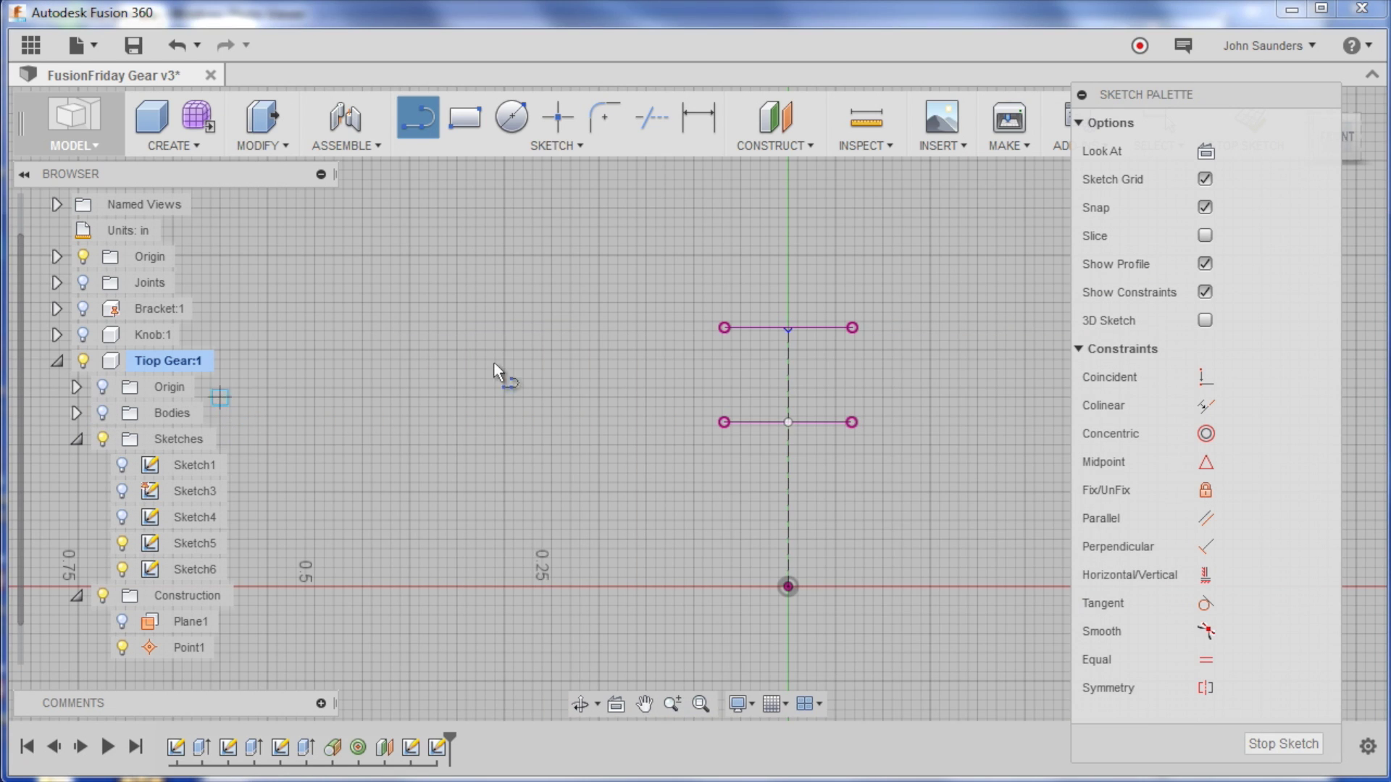
middle_drag(717, 314, 534, 295)
scroll(574, 336, up, 2)
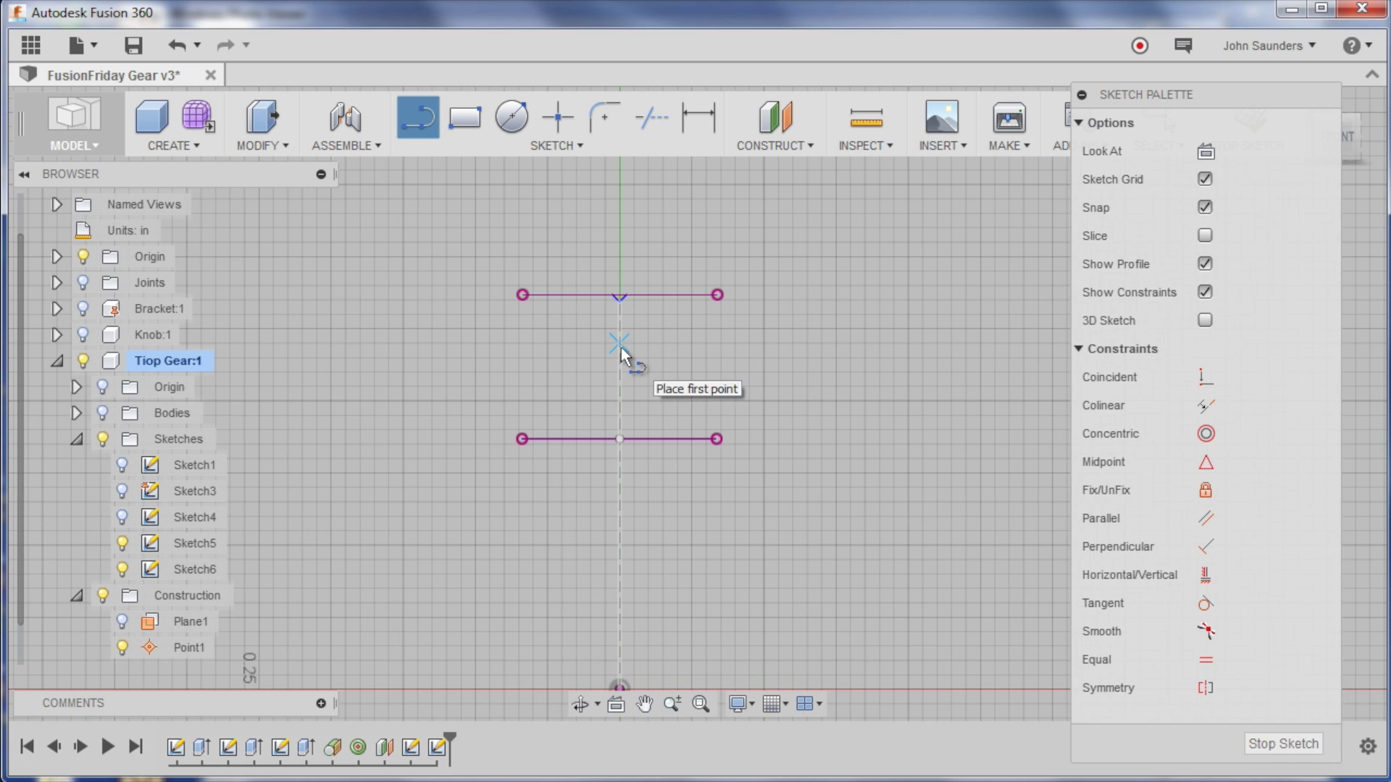
key(l)
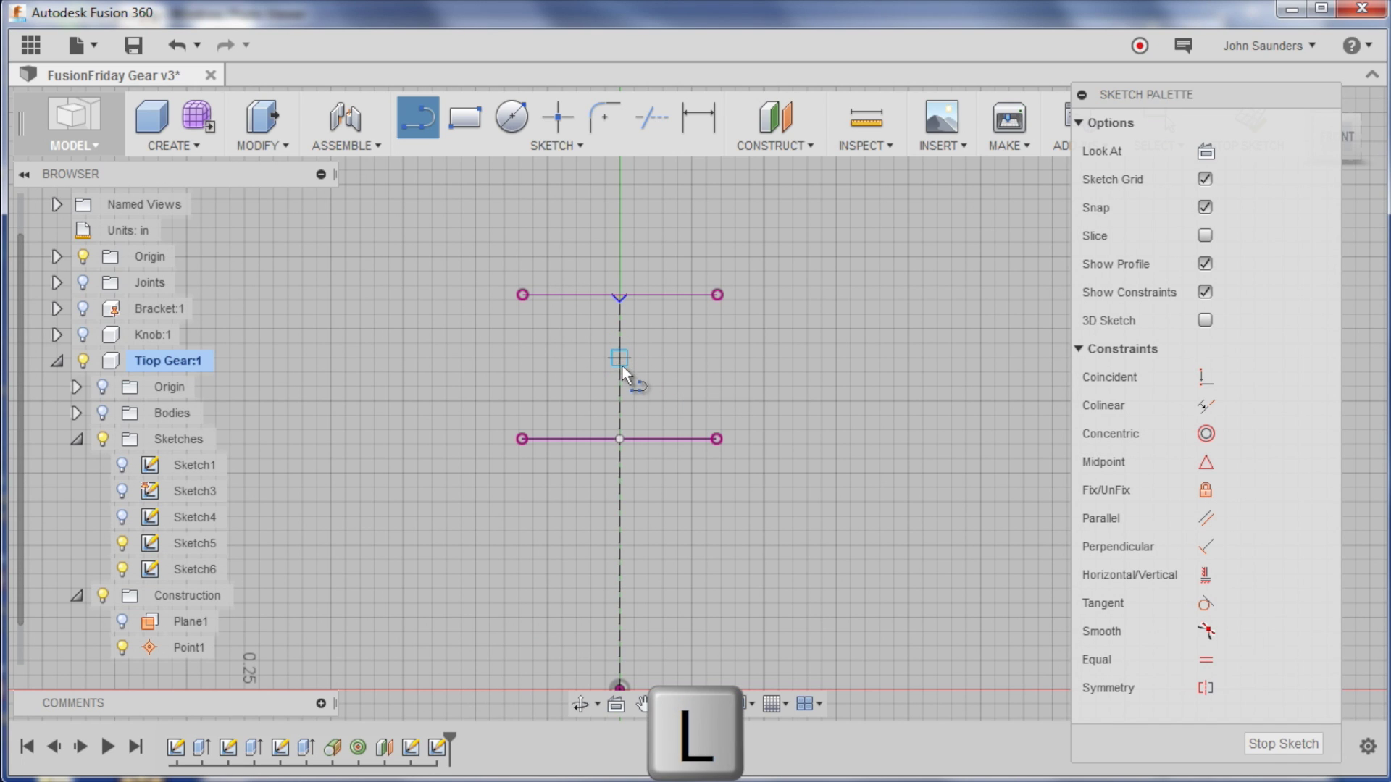
click(620, 370)
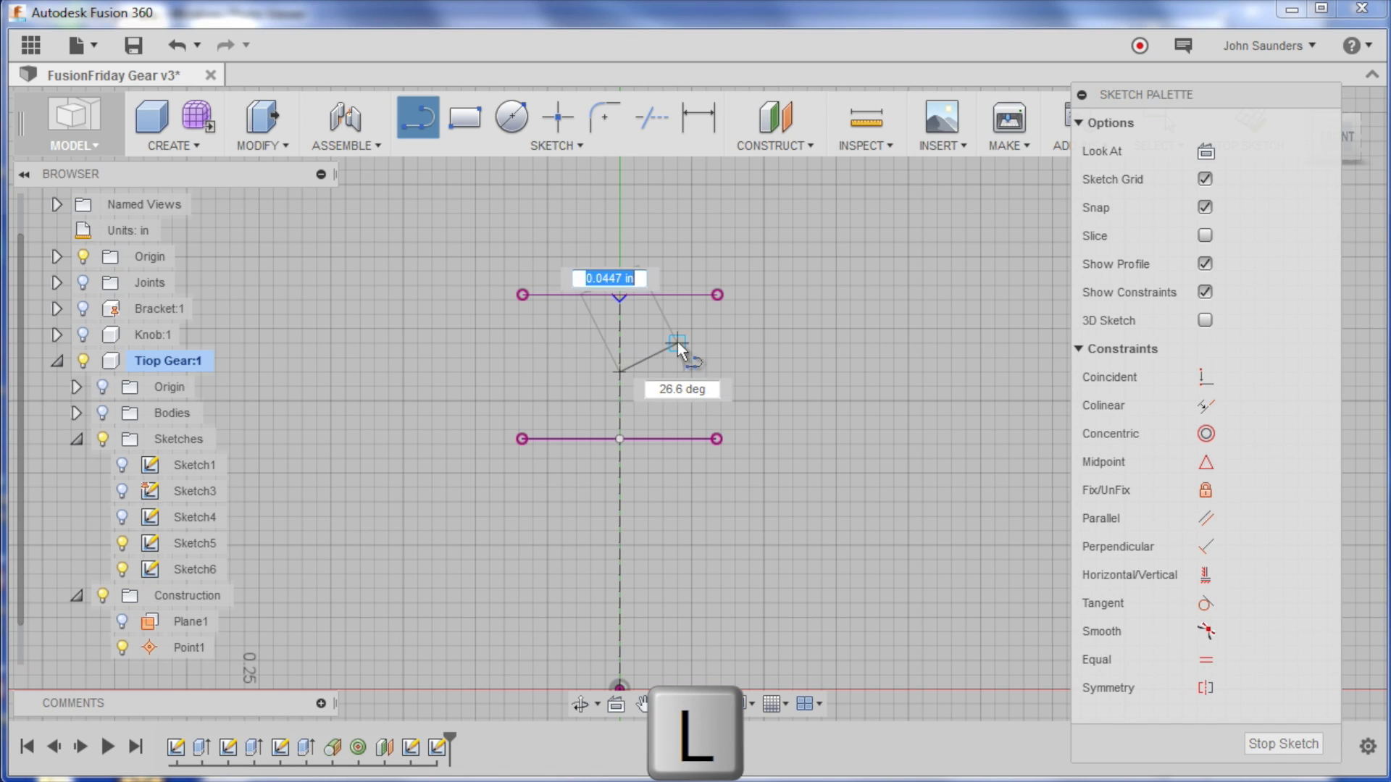
click(693, 304)
click(546, 294)
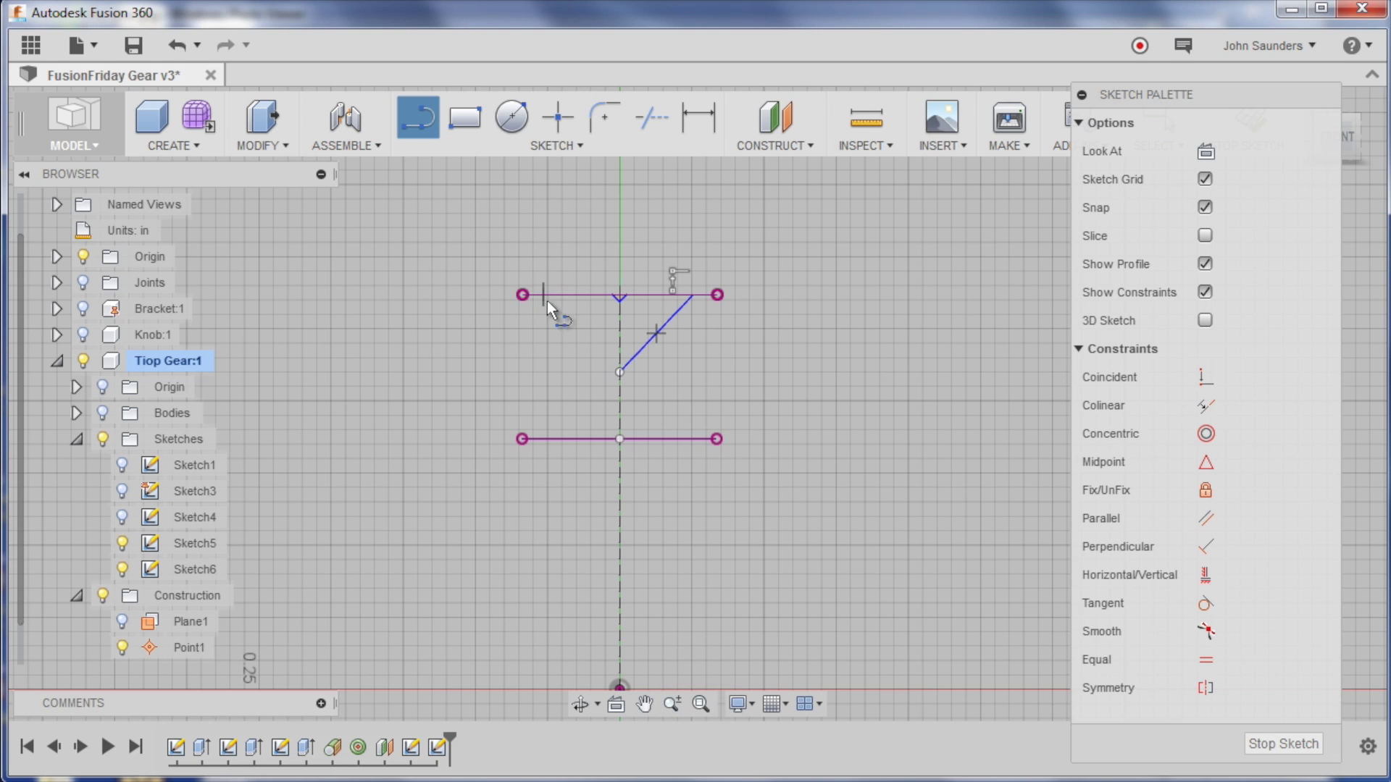
click(620, 373)
Step: Hide the centre-plane notch sketch Sketch5 and return to the front view of the larger notch
mouse_move(619, 377)
shift+middle_down()
mouse_move(589, 328)
mouse_move(580, 351)
mouse_move(528, 376)
mouse_move(534, 391)
mouse_move(819, 454)
mouse_move(748, 435)
mouse_move(768, 433)
shift+middle_up()
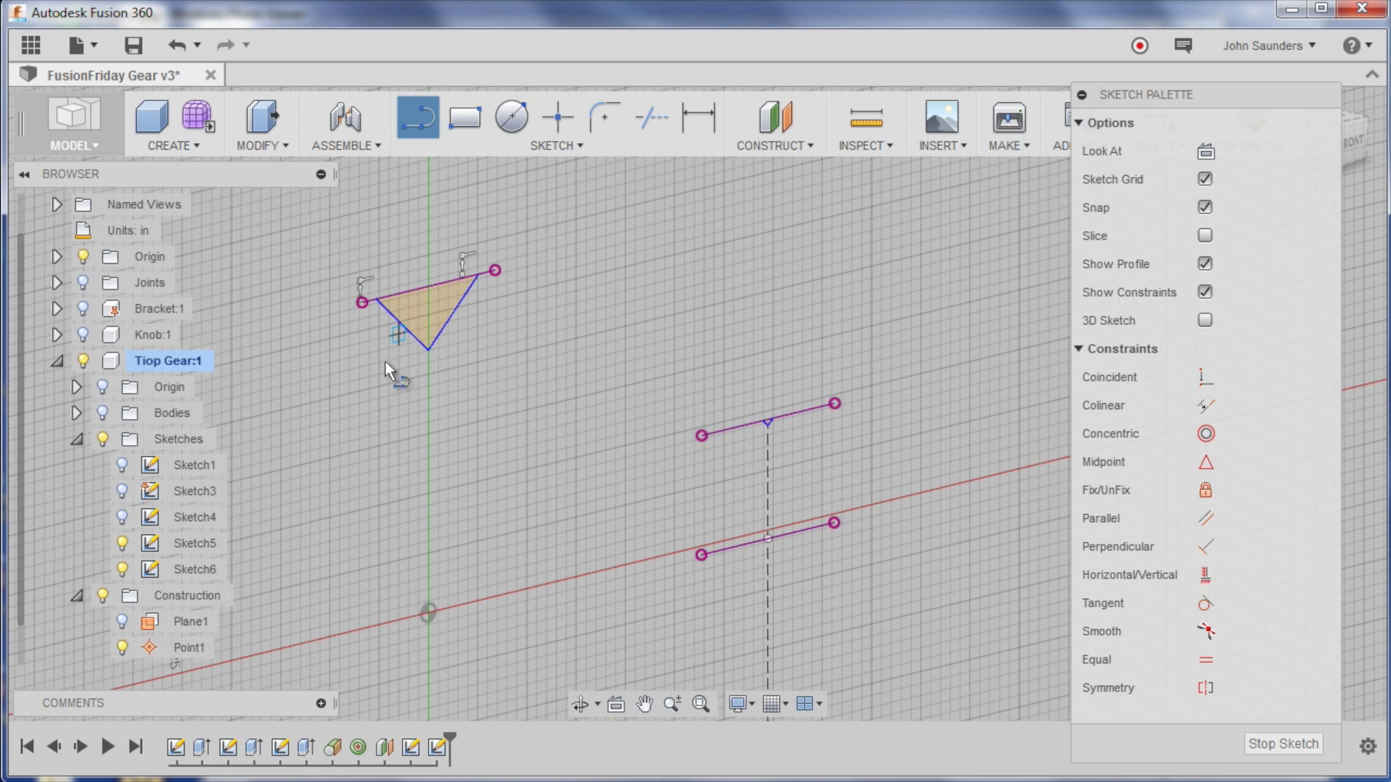
scroll(366, 484, down, 1)
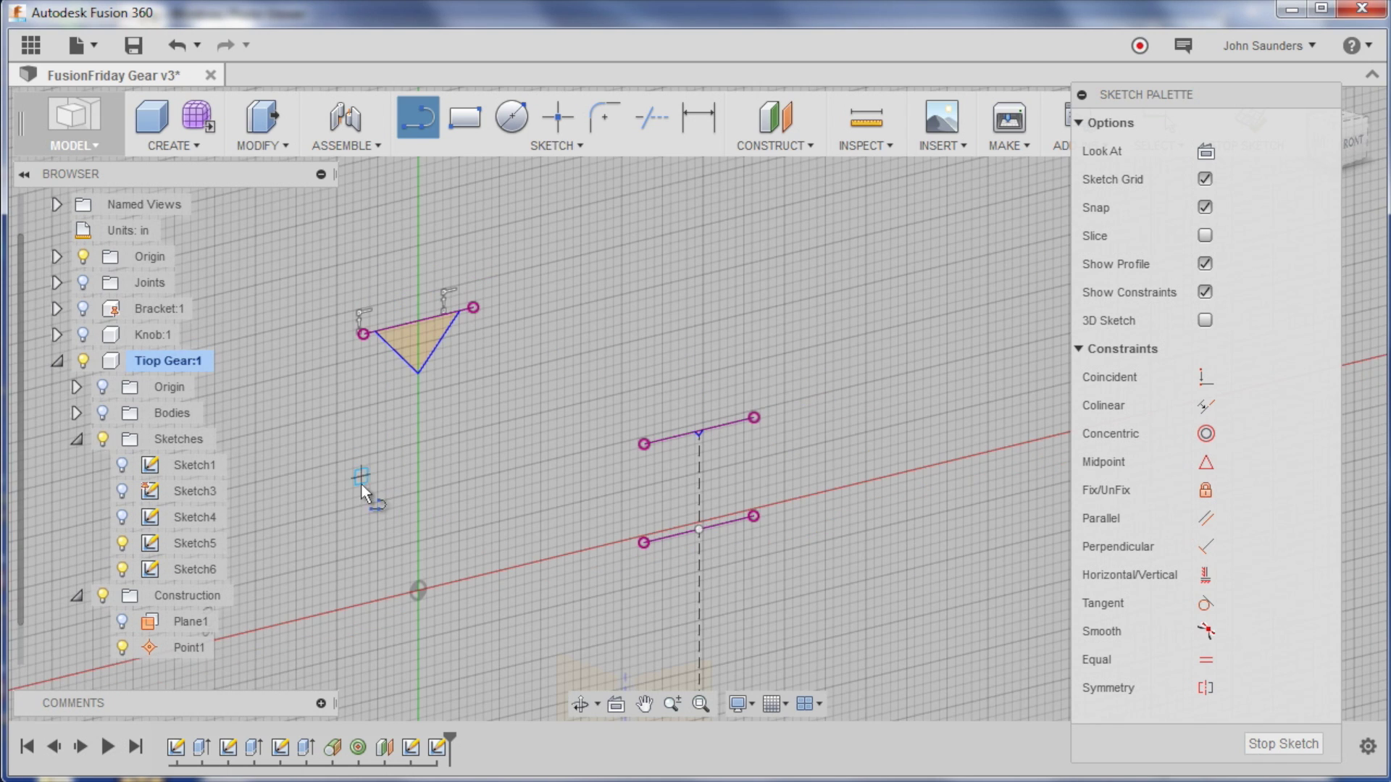
click(121, 544)
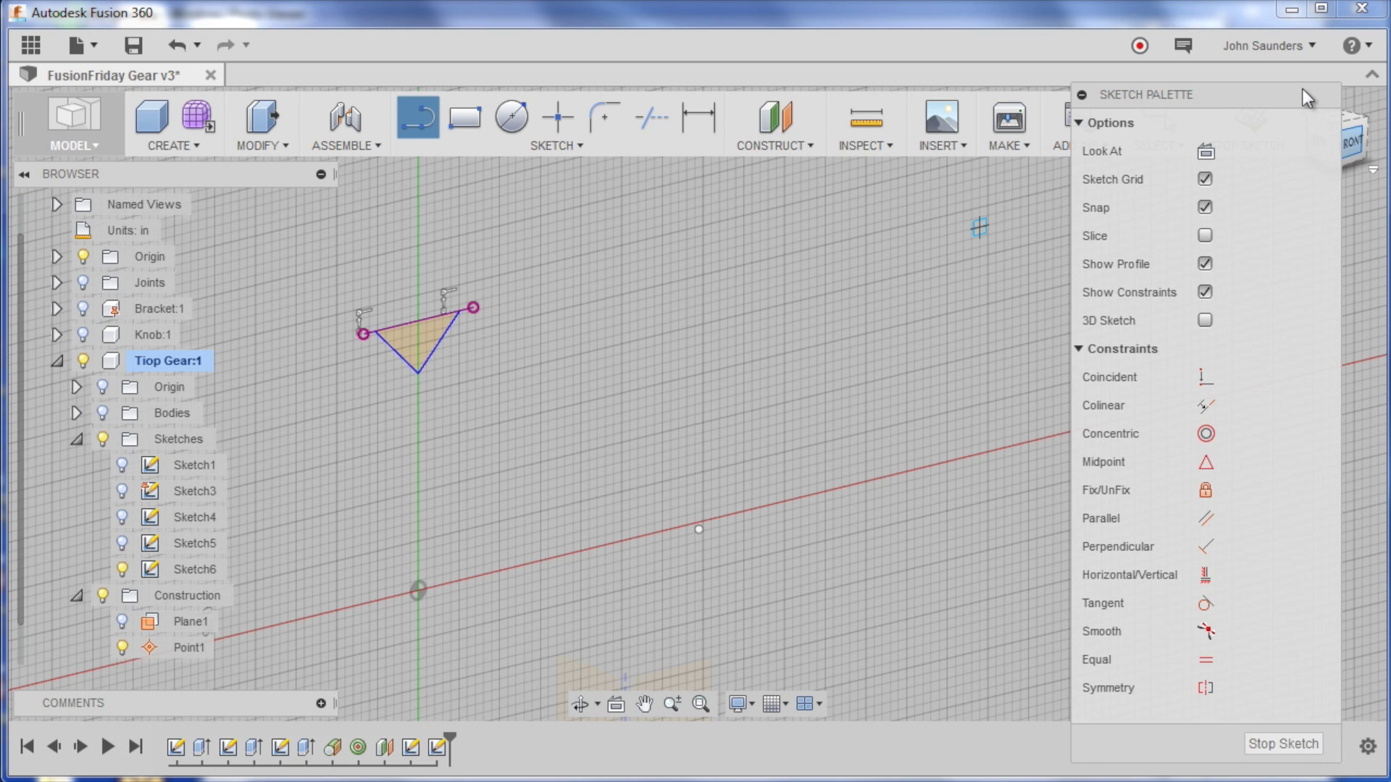
drag(1307, 98, 1227, 117)
click(1323, 142)
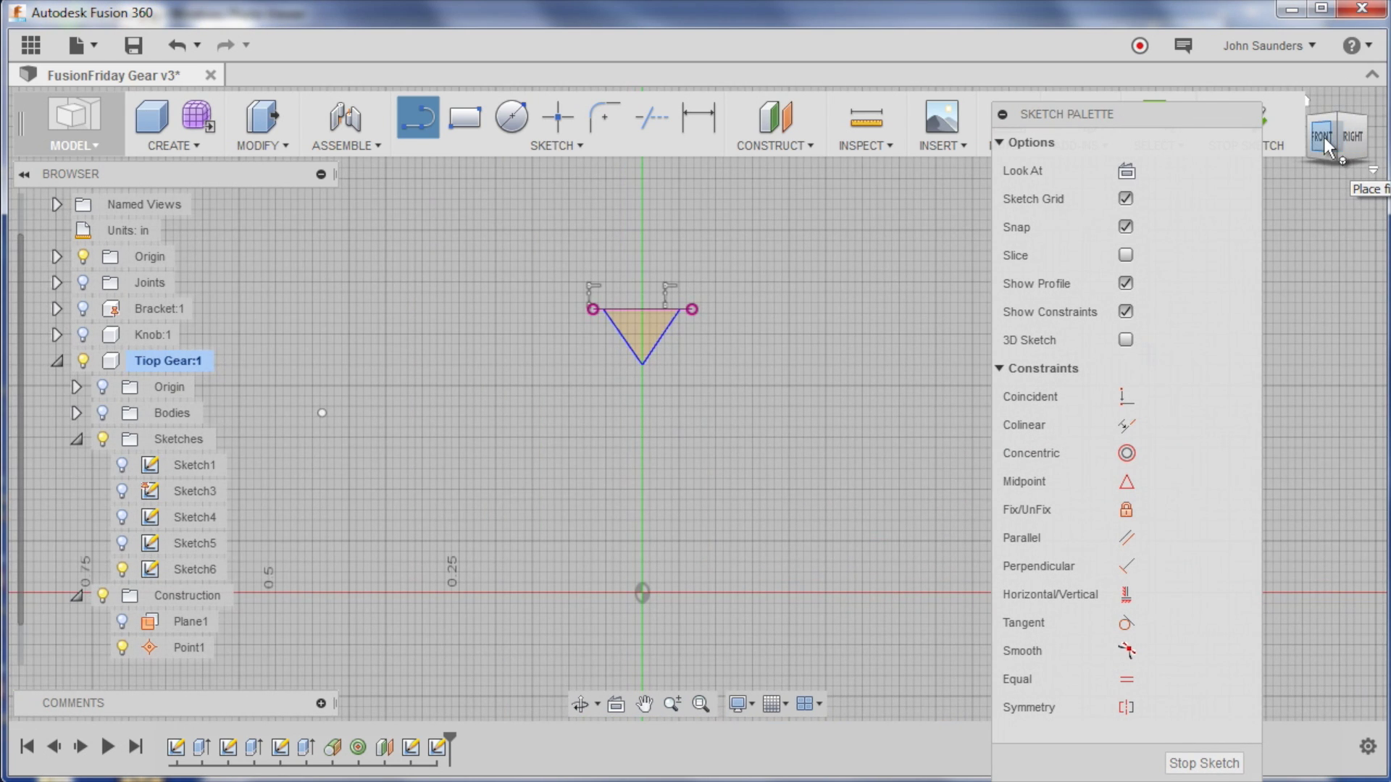
Step: Dimension the angle between the notch's two slanted lines as 90 degrees
scroll(575, 389, up, 4)
key(d)
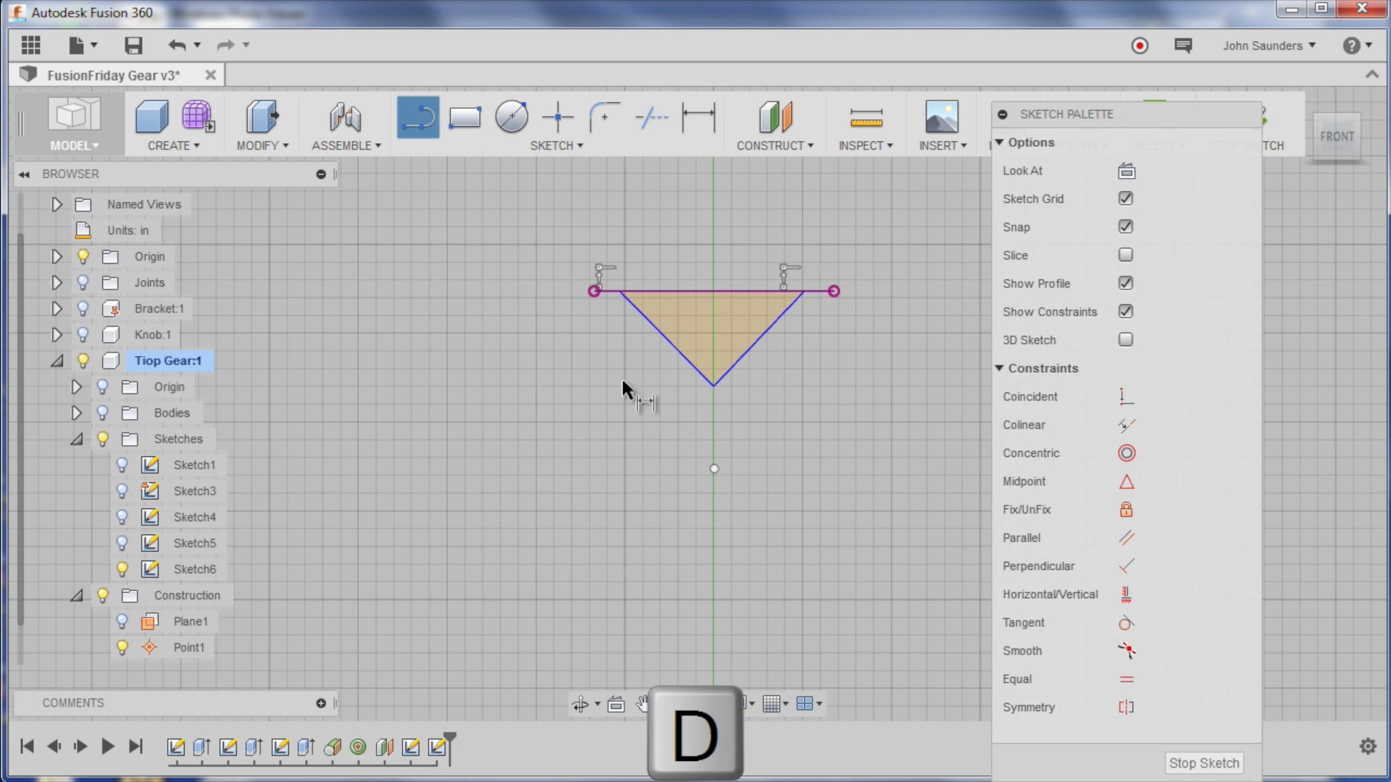
click(692, 362)
click(737, 360)
click(728, 352)
text(90)
key(Return)
Step: Apply an Equal constraint to the two slanted lines of the 90-degree notch and check its lower vertex against the vertical axis
click(1126, 679)
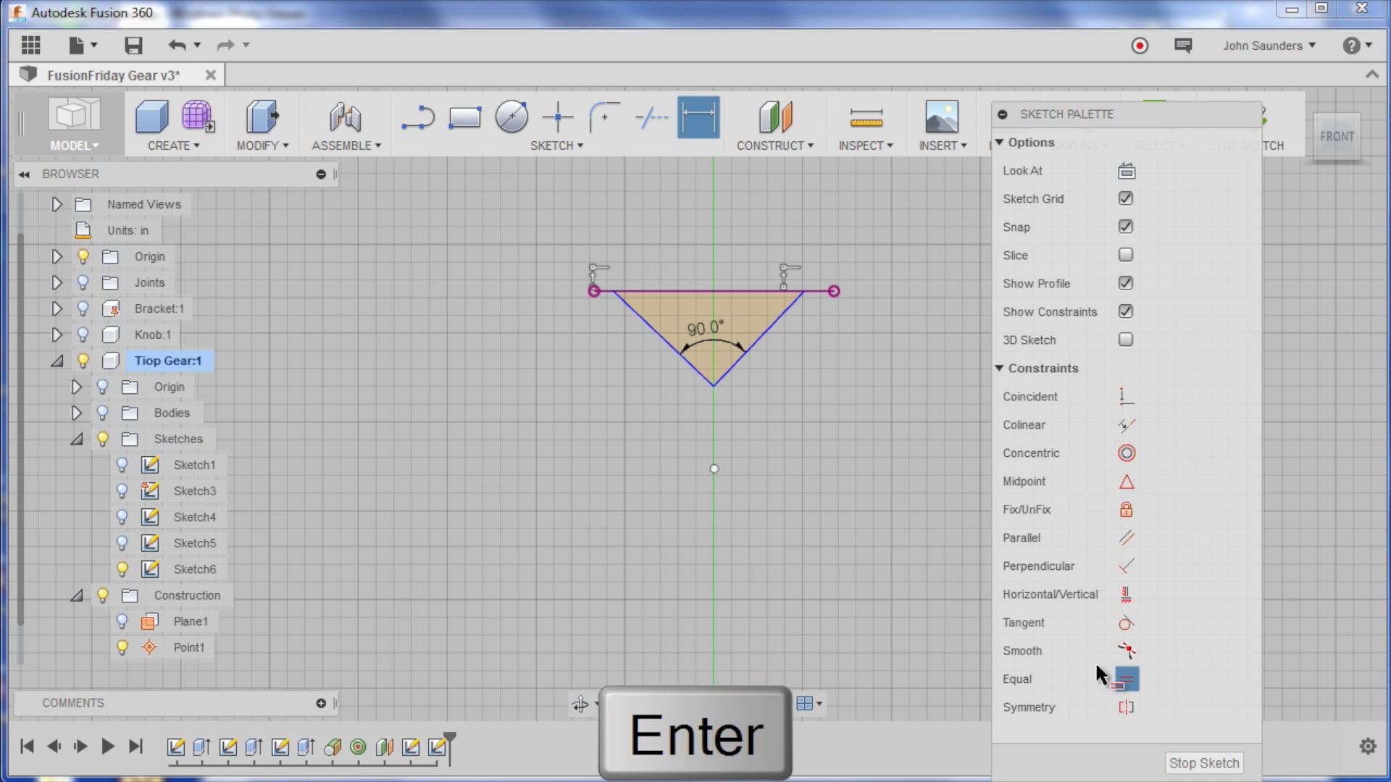
click(766, 334)
click(660, 342)
scroll(726, 391, down, 2)
scroll(724, 386, up, 6)
scroll(672, 391, up, 3)
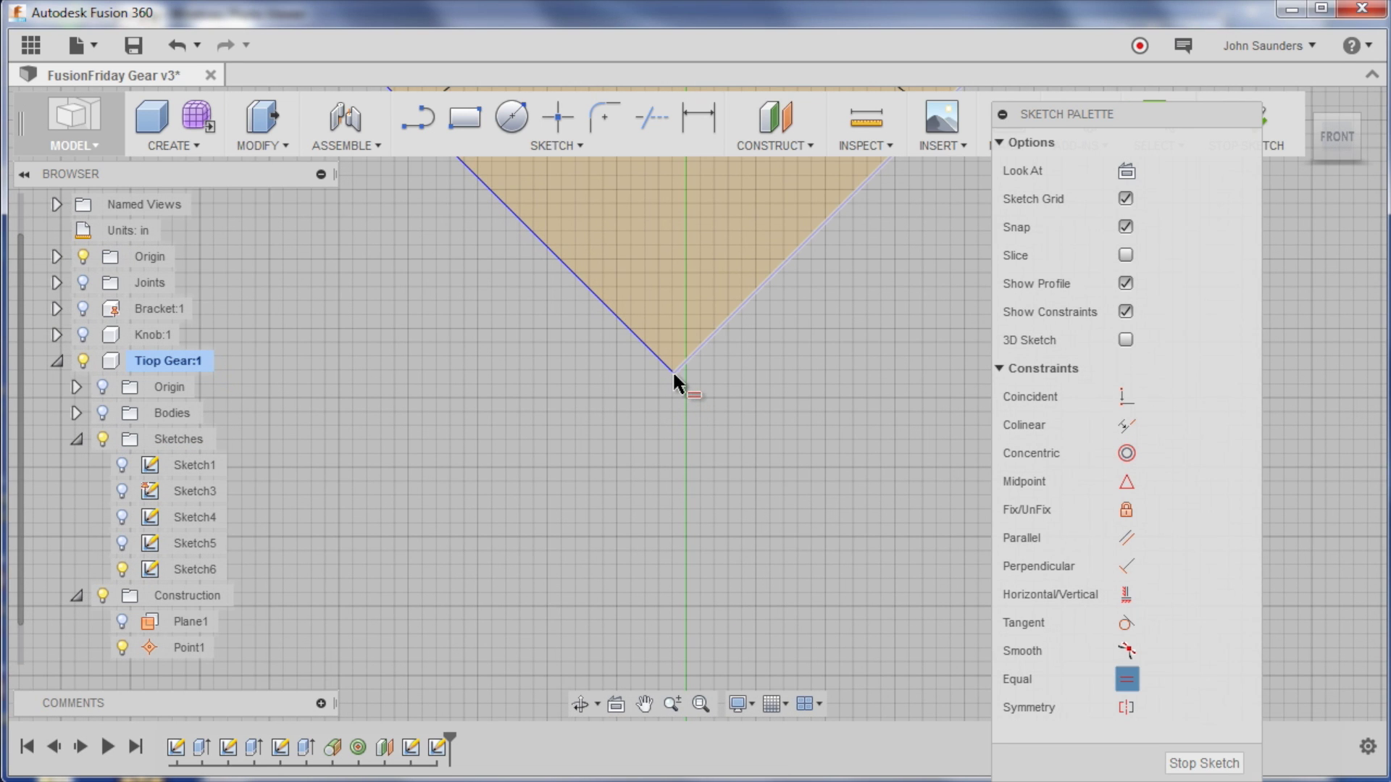
scroll(724, 413, down, 3)
scroll(758, 463, down, 3)
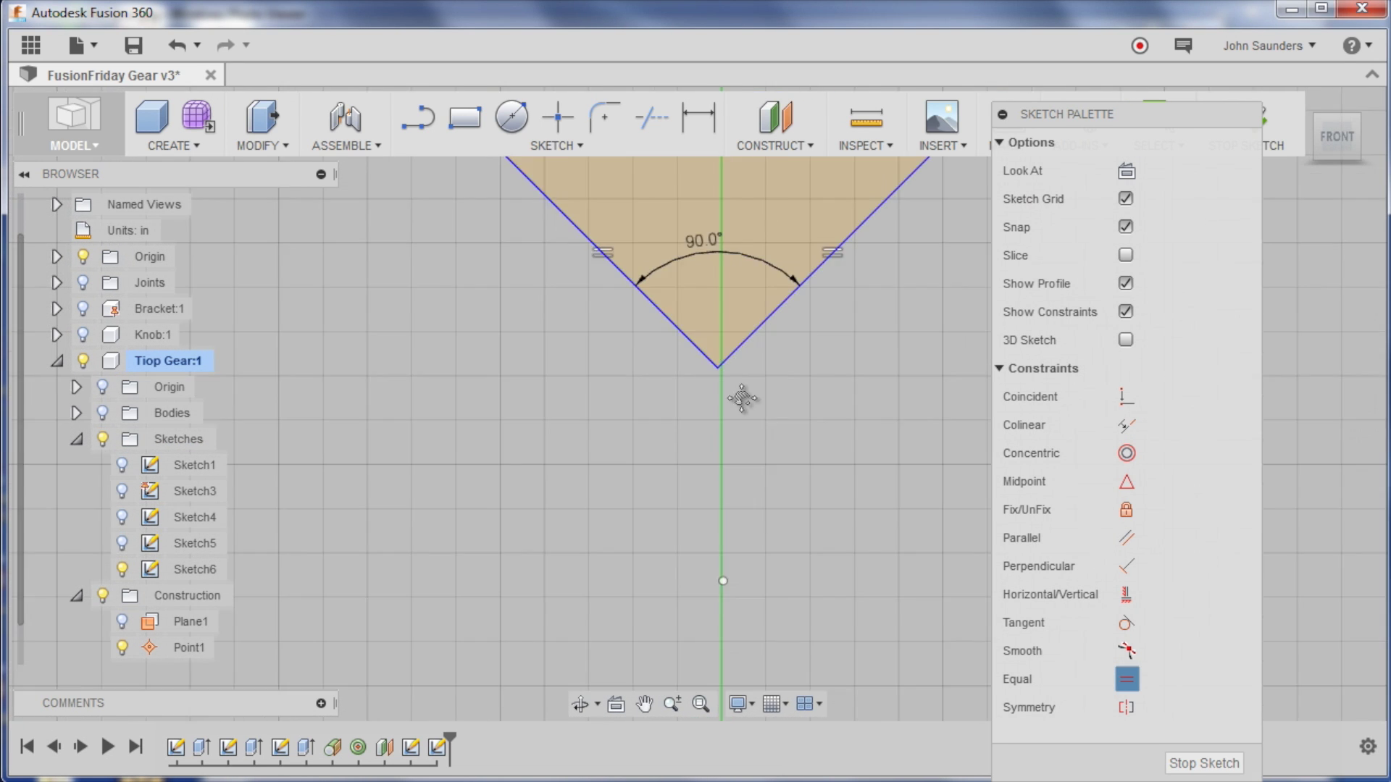
scroll(746, 499, down, 6)
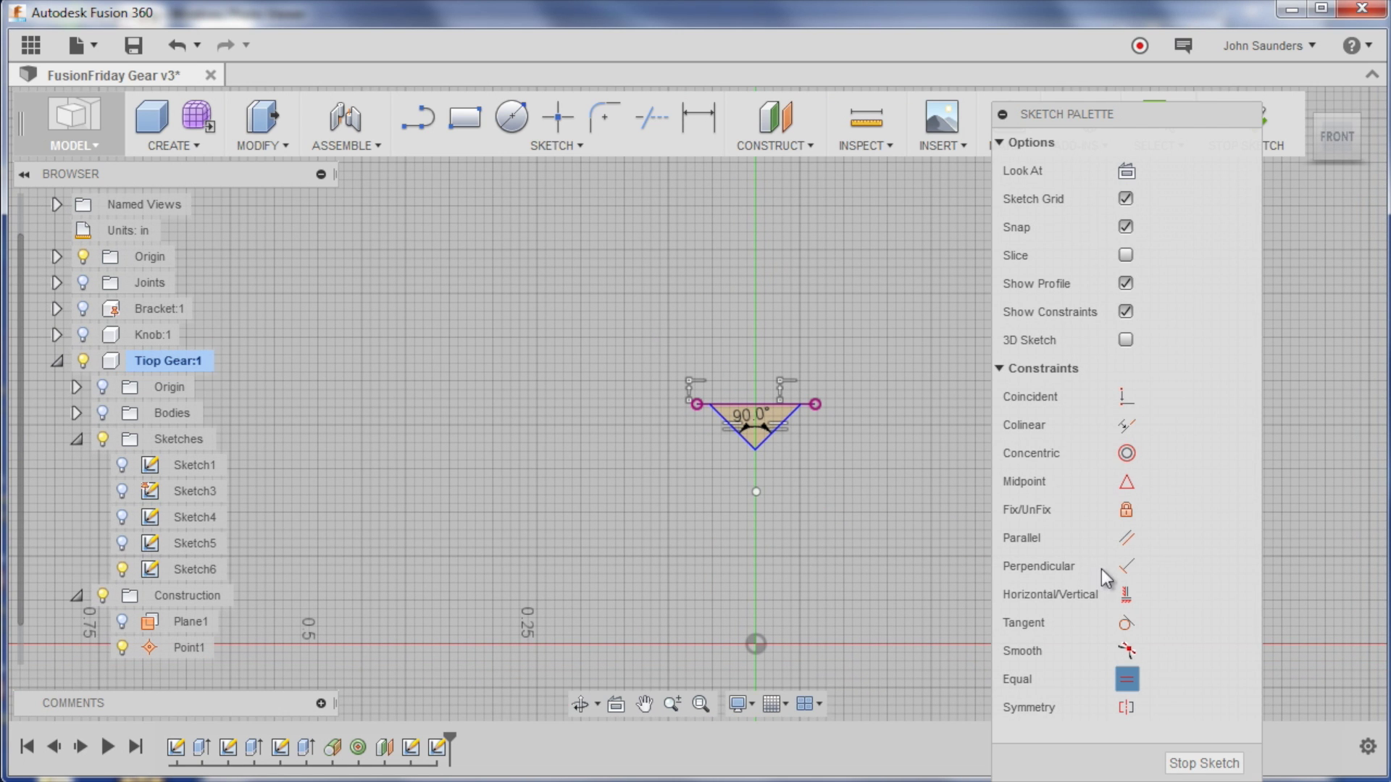
Step: Apply a Horizontal/Vertical constraint between the notch's lower vertex and the sketch origin
click(1126, 595)
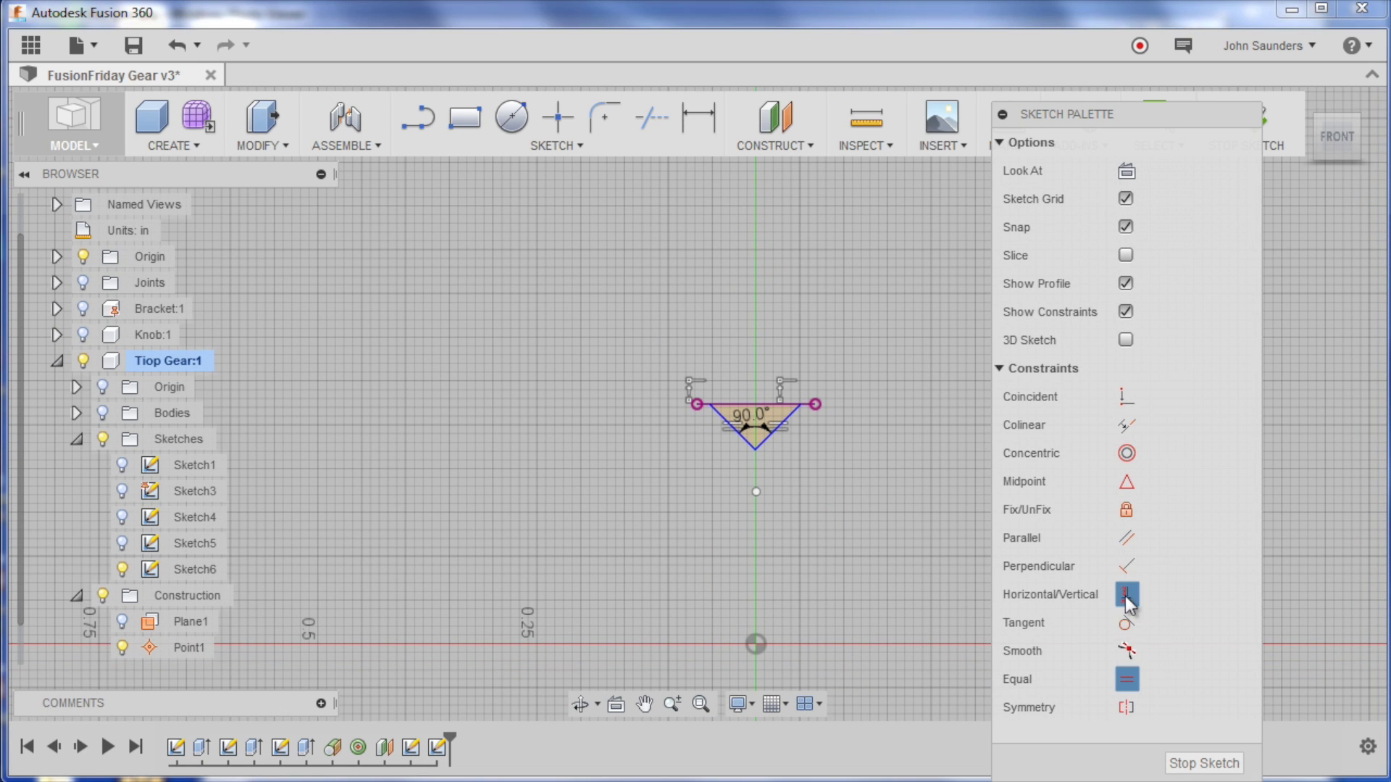
click(755, 450)
click(756, 645)
scroll(786, 488, up, 10)
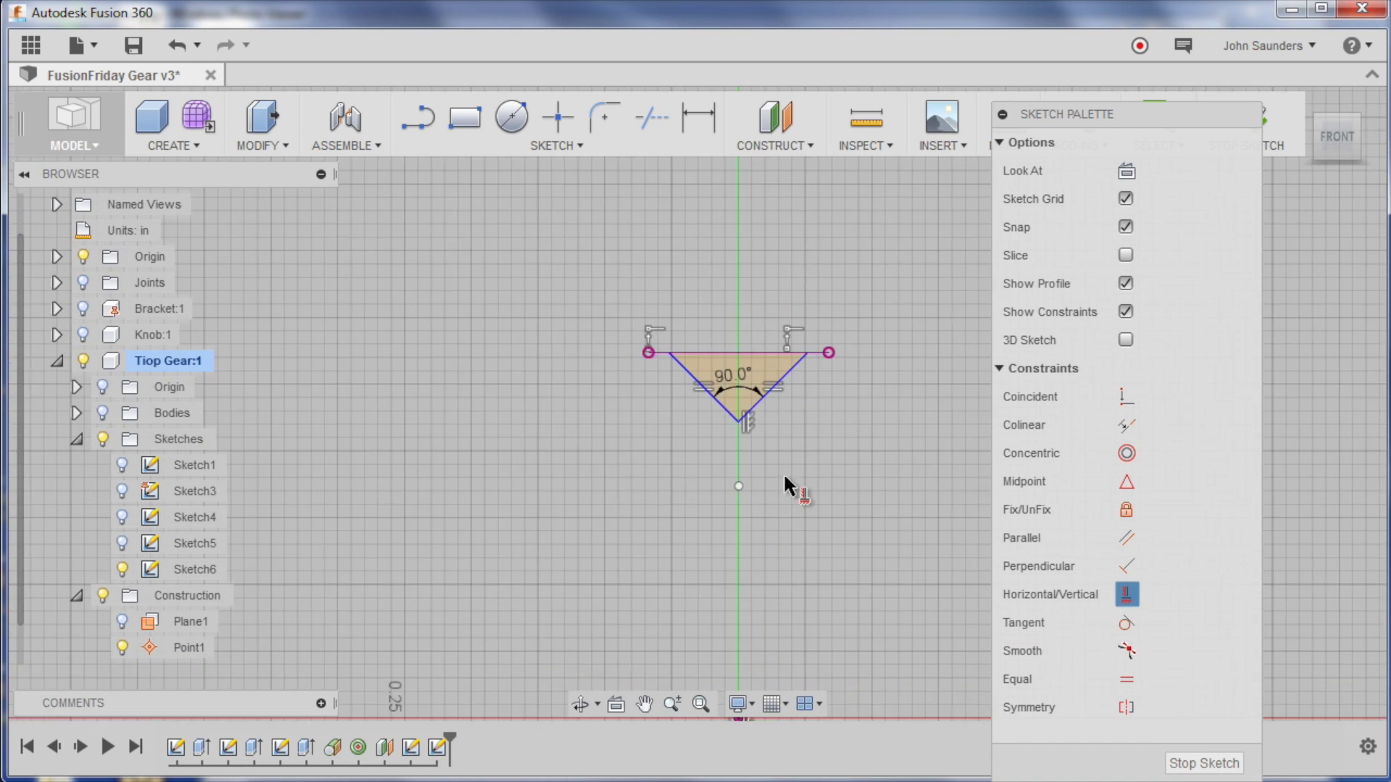
Step: Finish the tangent-plane notch sketch and show the top gear's bodies
scroll(661, 517, down, 5)
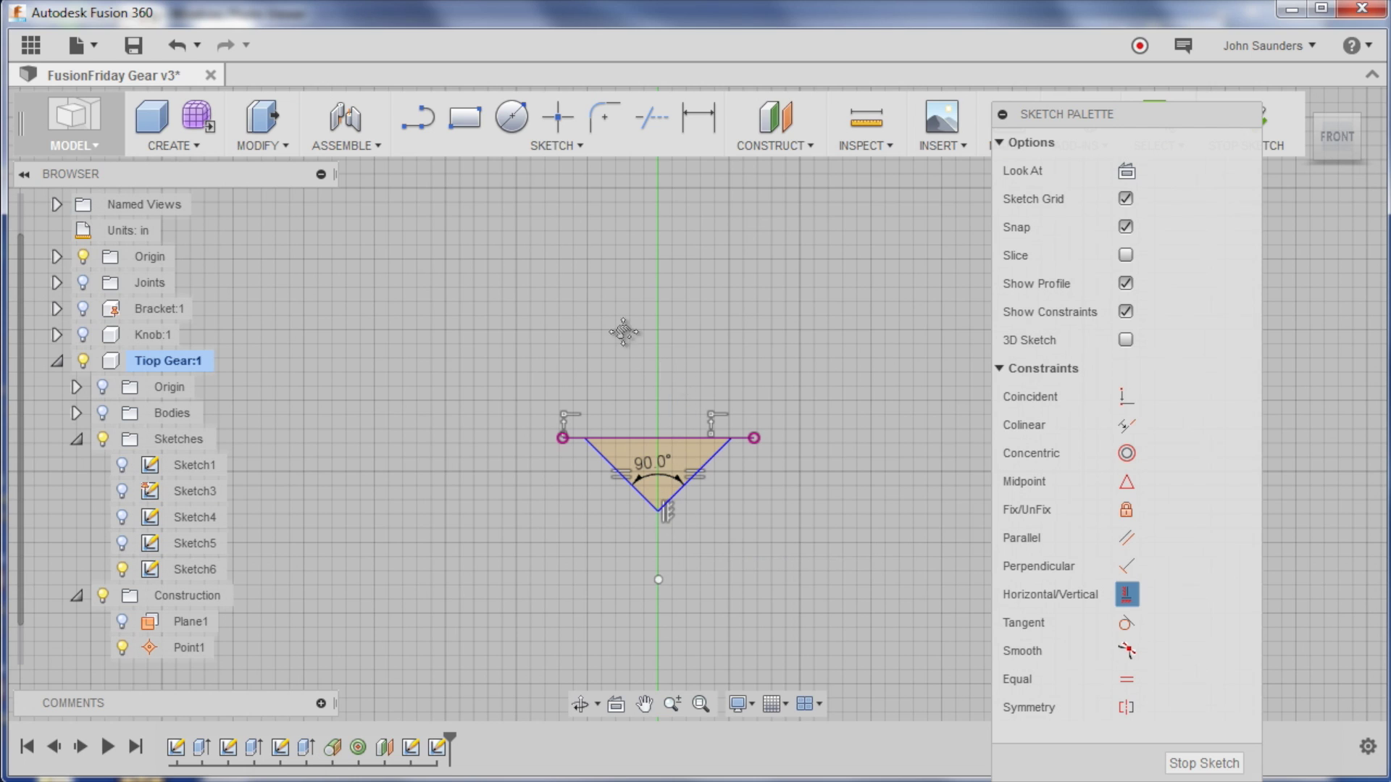
scroll(563, 245, down, 2)
scroll(690, 295, down, 1)
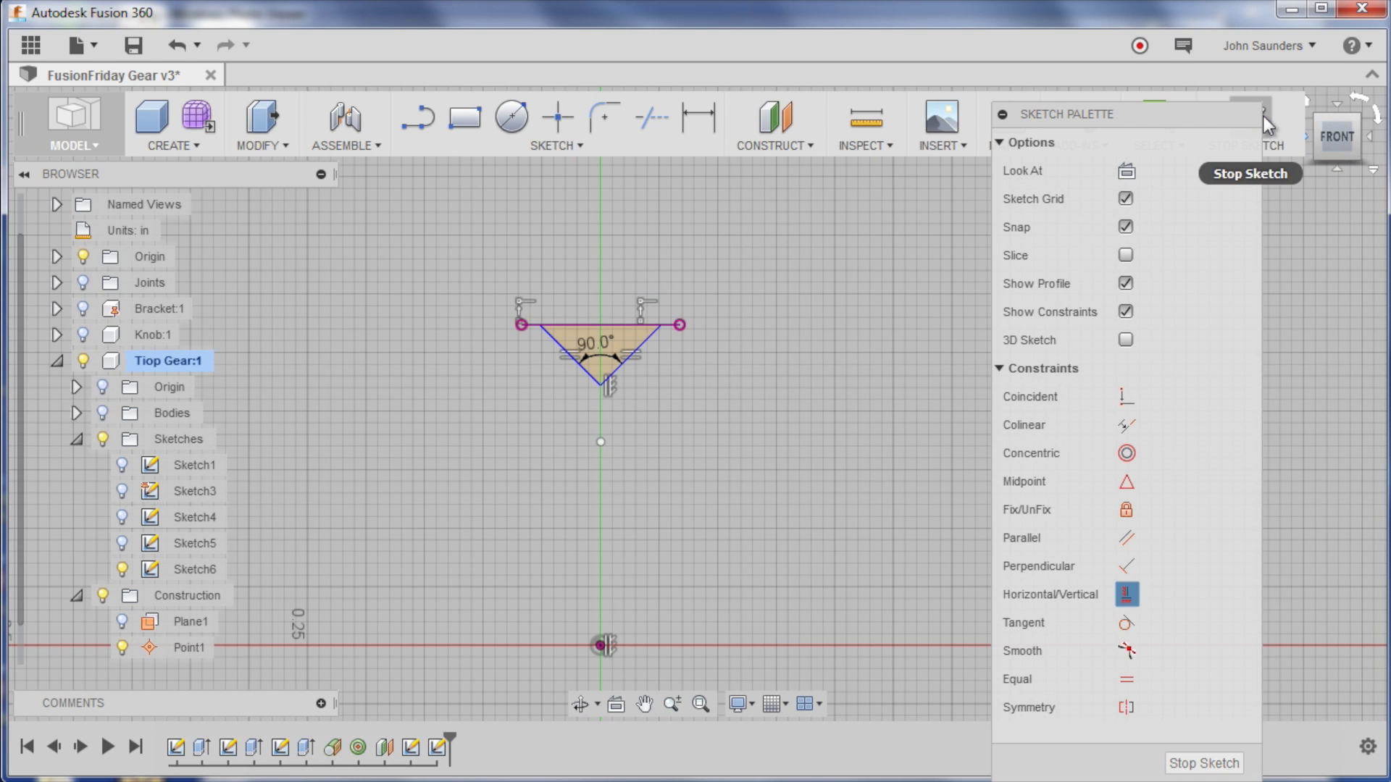
click(1284, 150)
scroll(558, 341, down, 3)
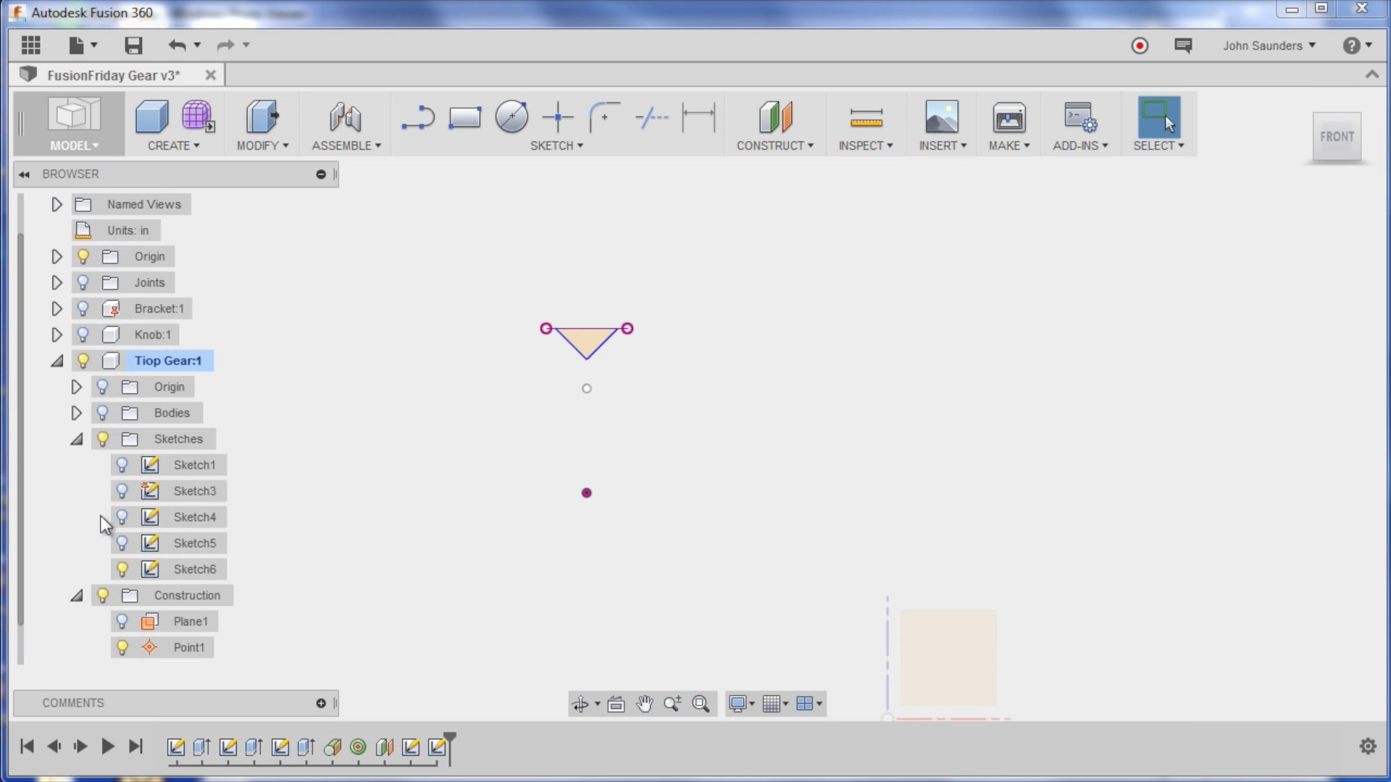
click(103, 412)
shift+middle_drag(354, 282, 421, 293)
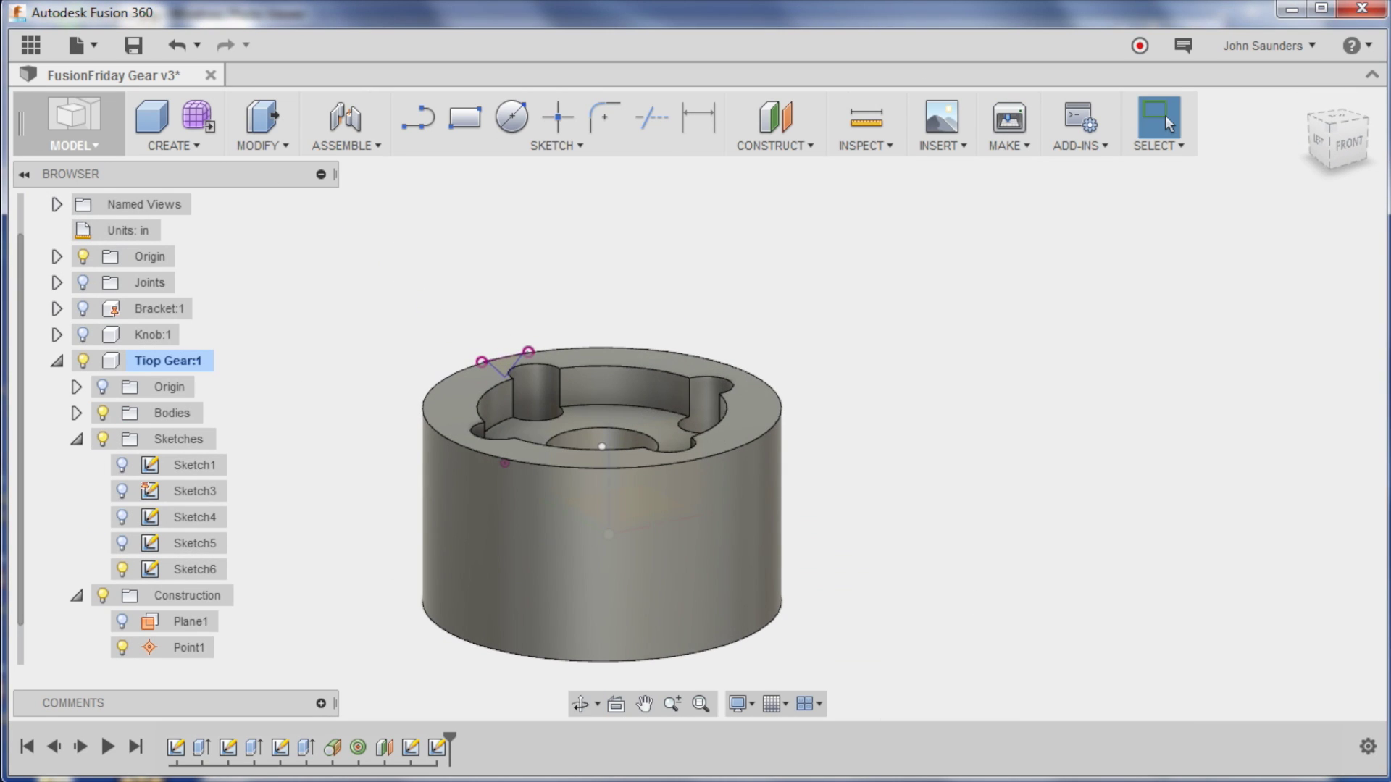
Step: Check the tooth callouts on the reference image in Windows Photo Viewer, then measure the gear's outer top edge in Fusion 360
click(943, 760)
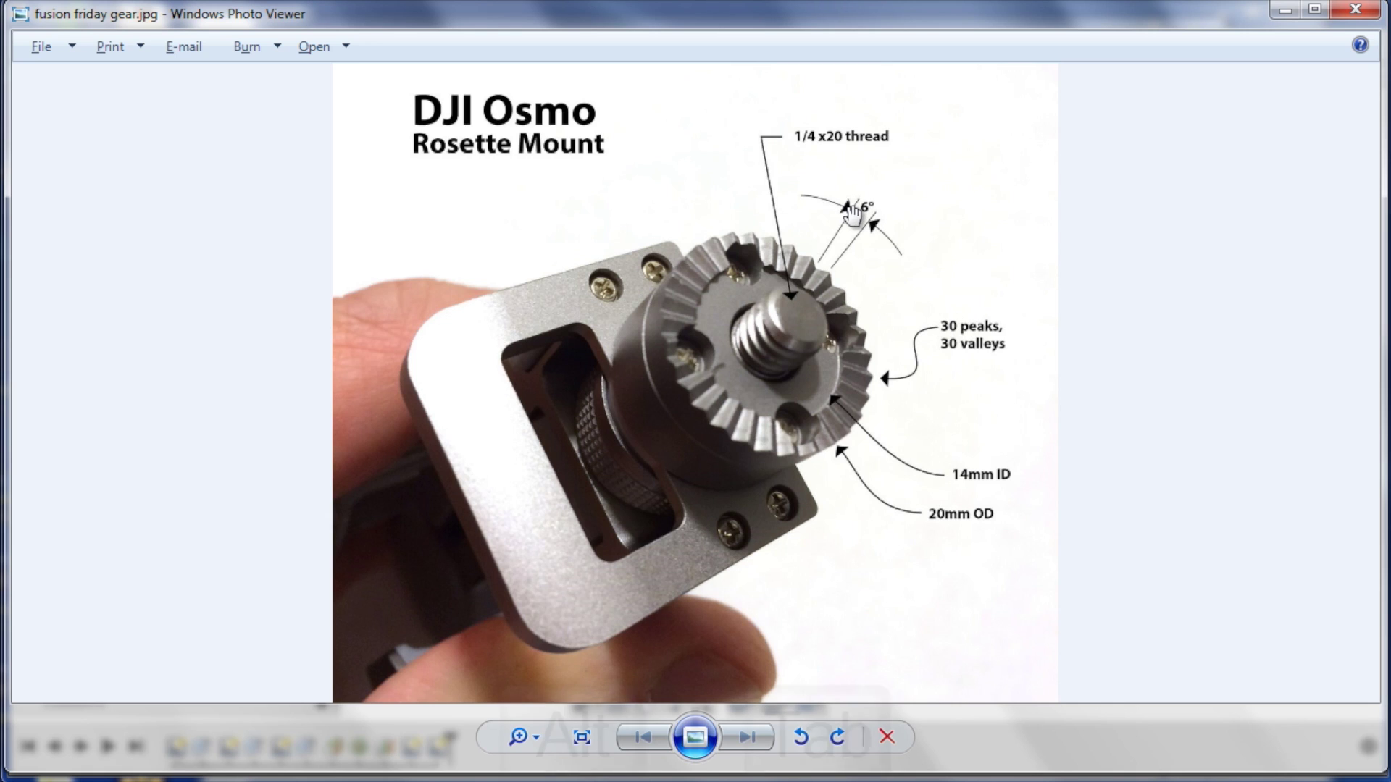
key(alt+Tab)
key(i)
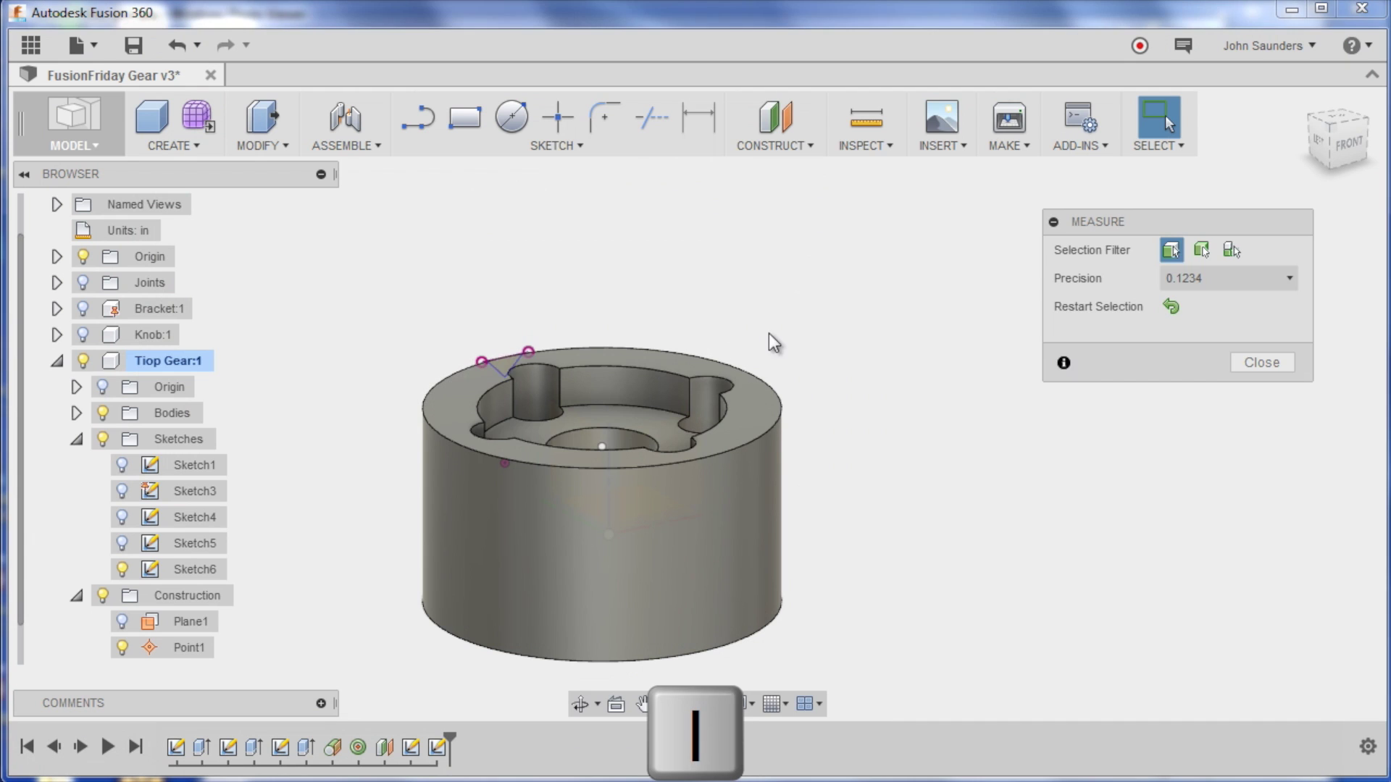
click(725, 363)
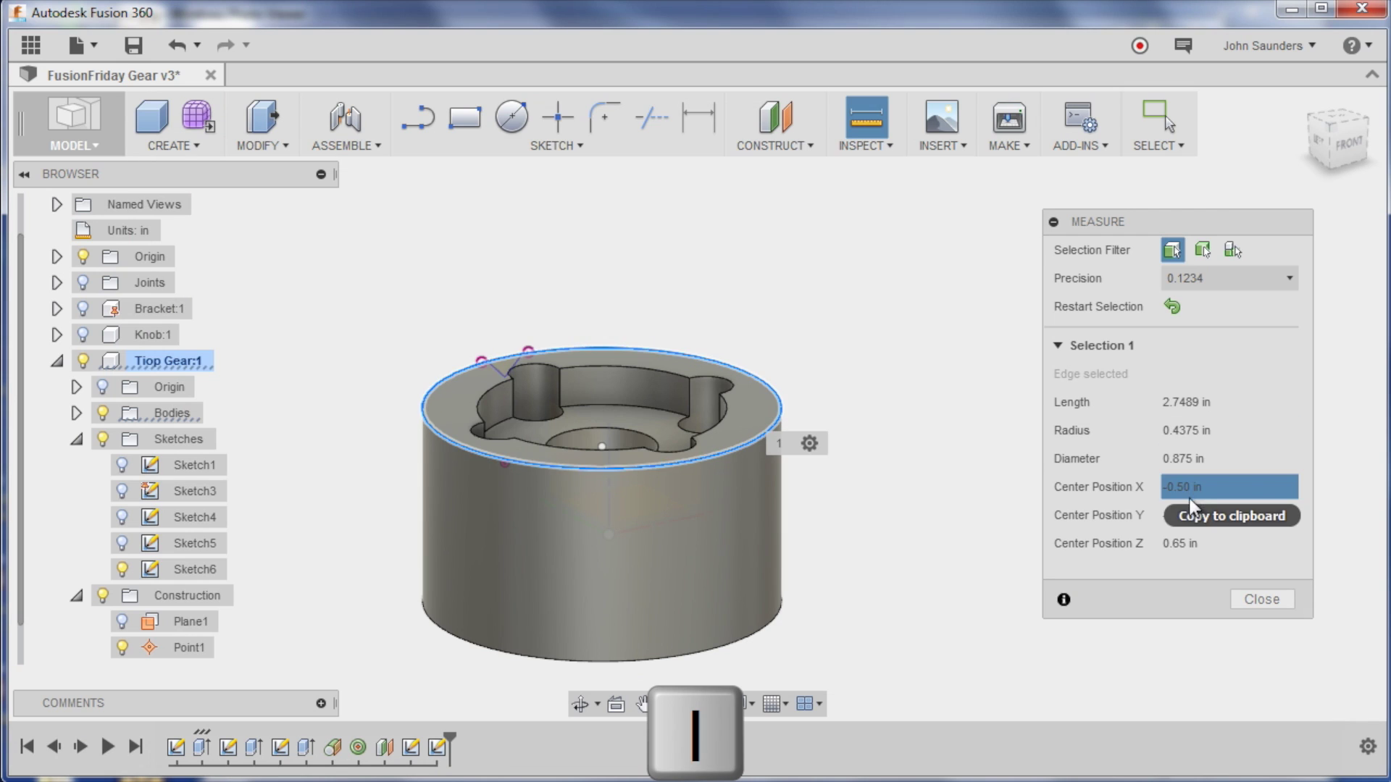
click(1260, 600)
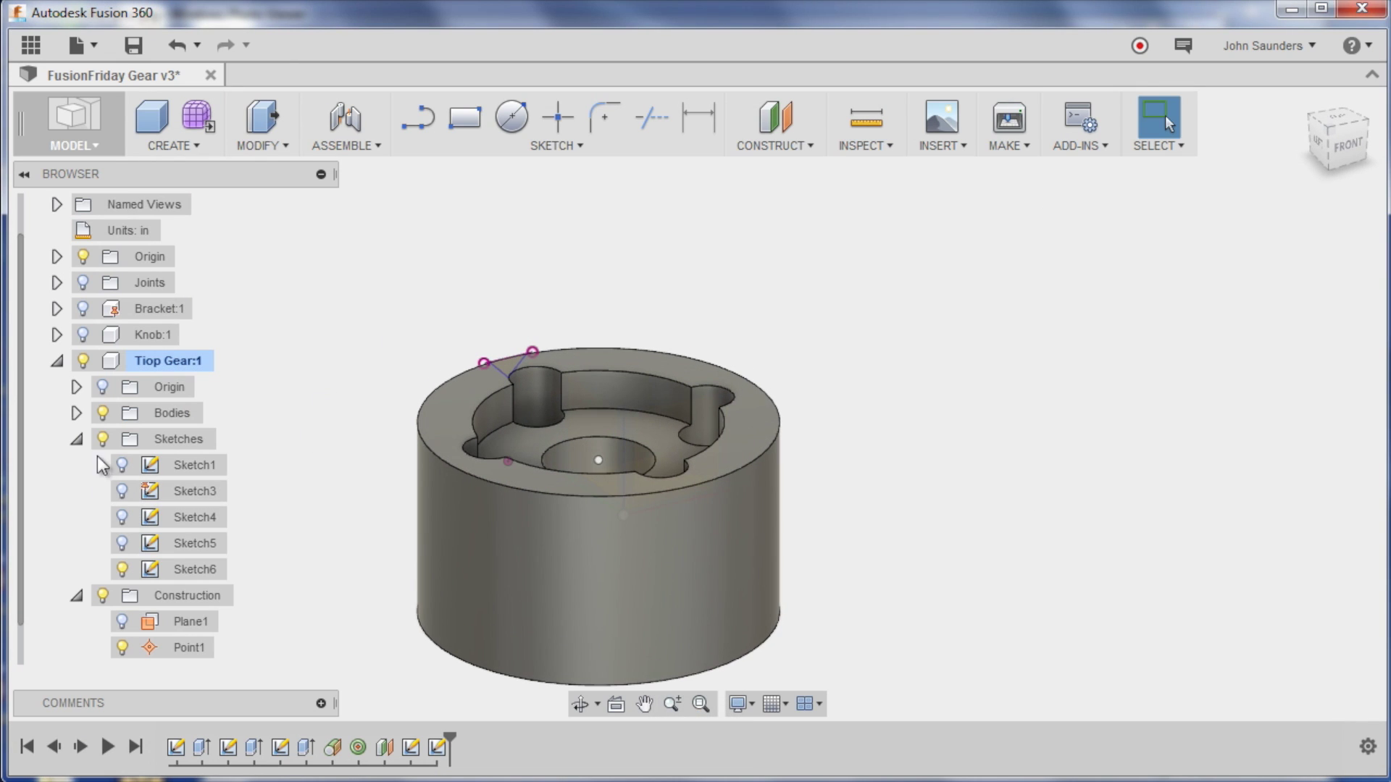
Step: Hide the top gear's bodies and reopen Sketch6 for editing
click(102, 413)
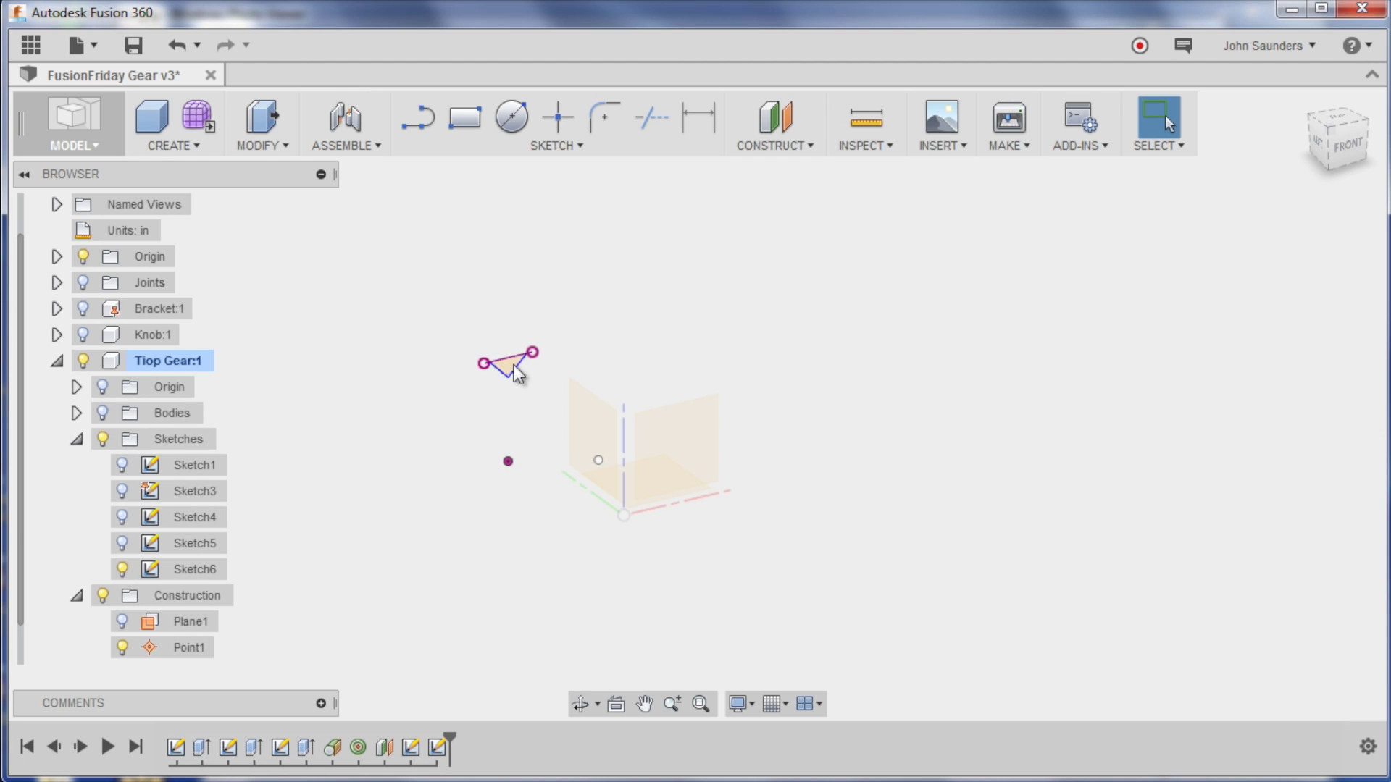
right_click(197, 569)
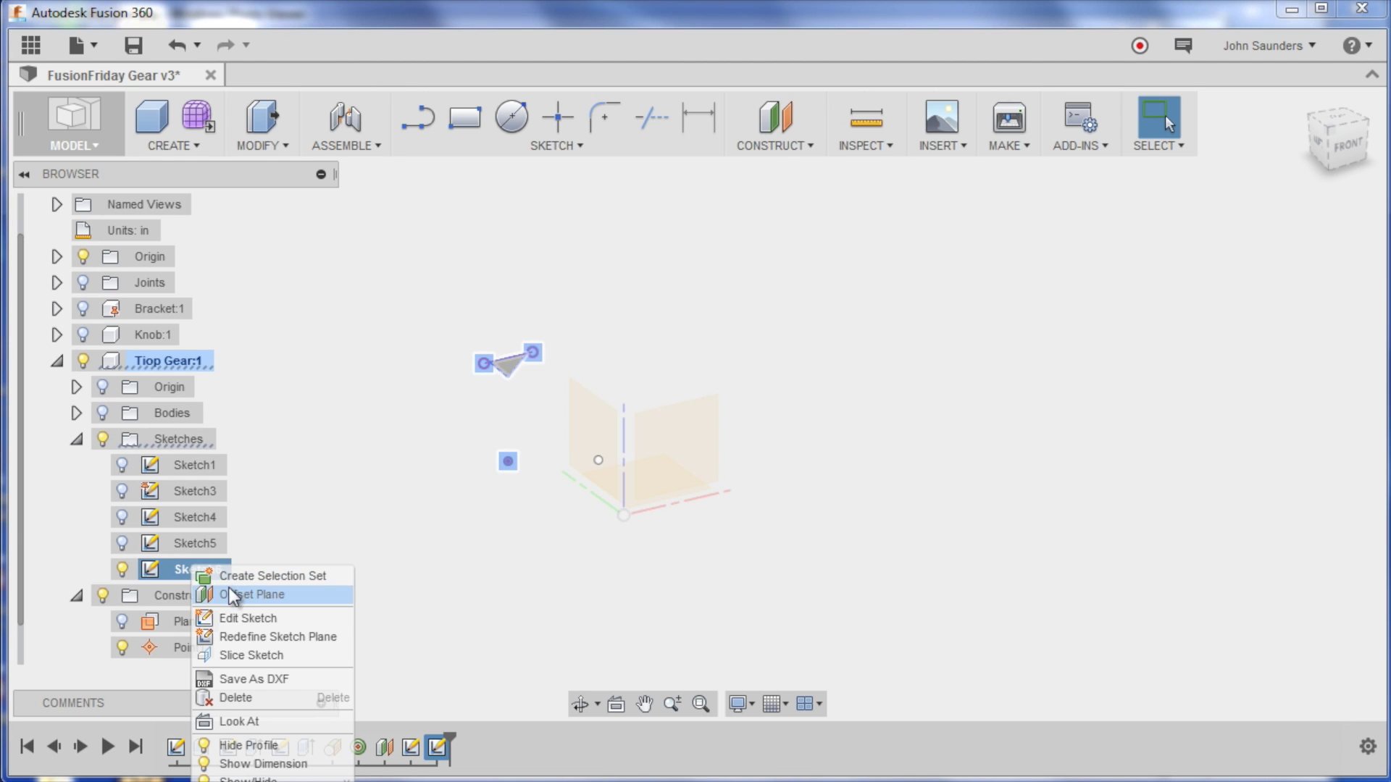
click(241, 614)
scroll(705, 405, up, 3)
key(d)
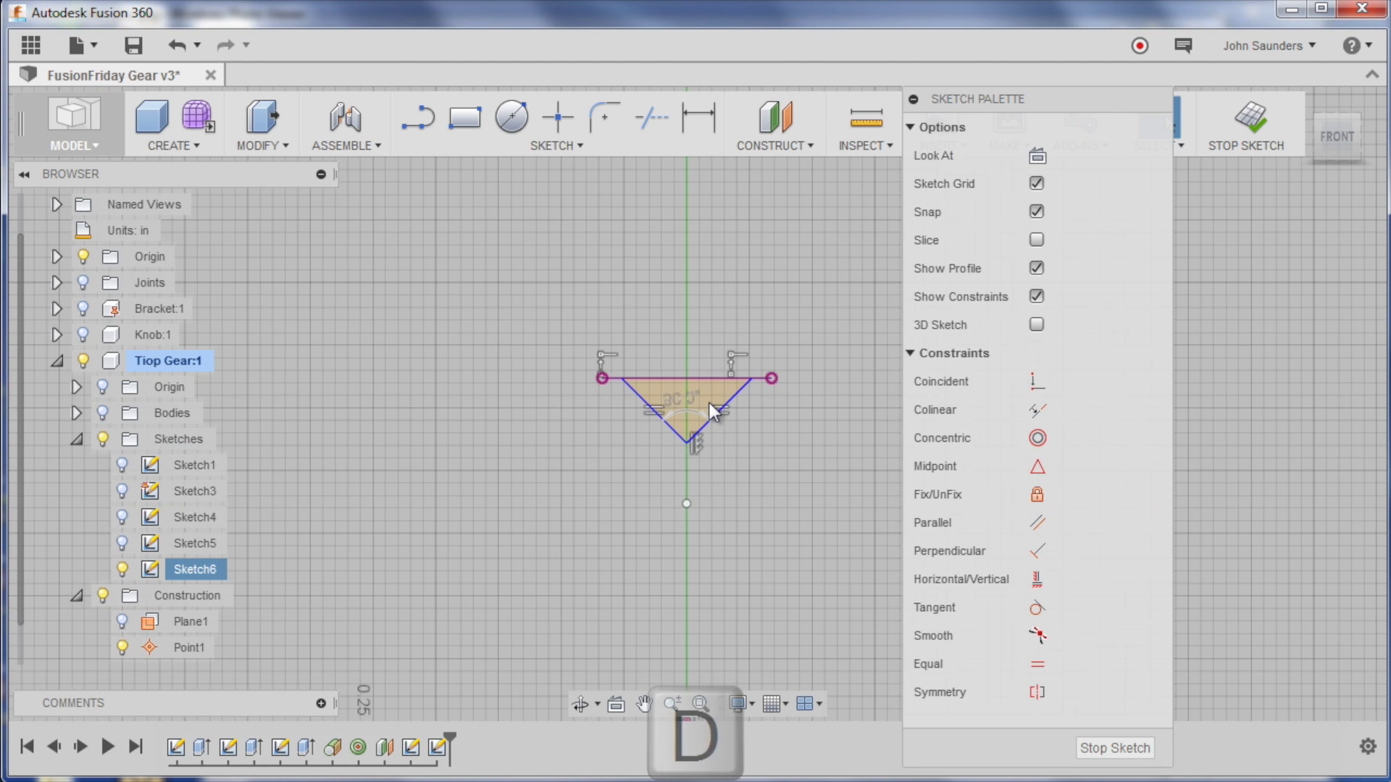
scroll(660, 372, up, 2)
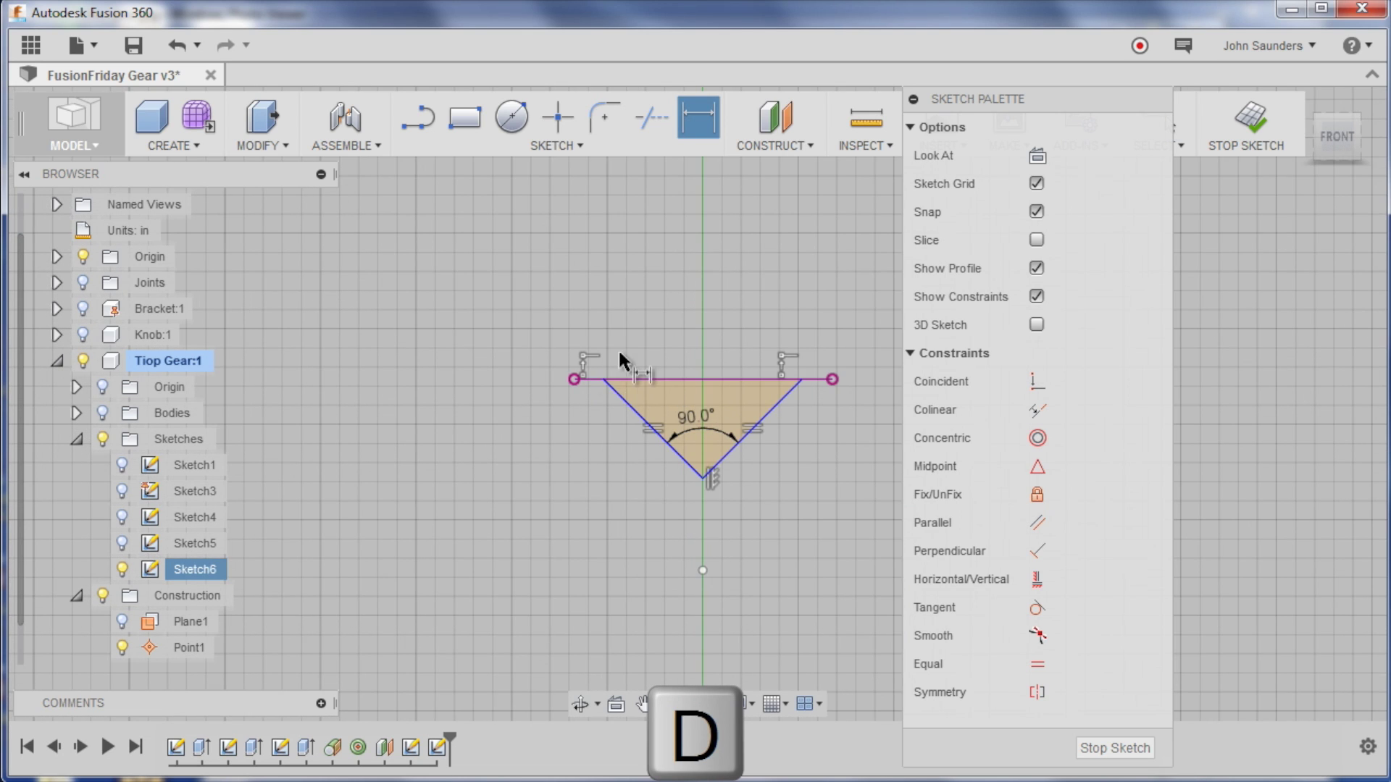
click(591, 379)
key(Escape)
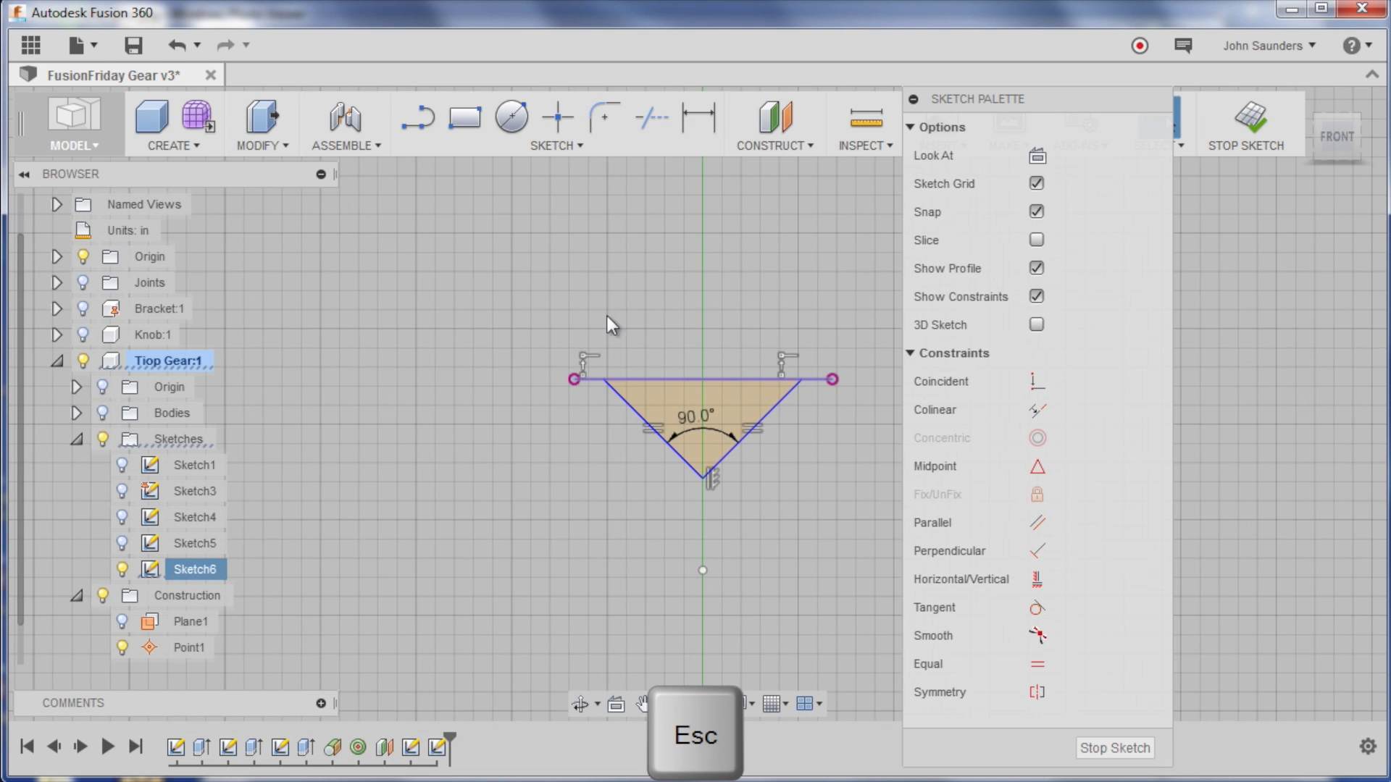
Step: Replace the projected top edge with a horizontal line joining the notch's two upper endpoints
click(585, 379)
key(Delete)
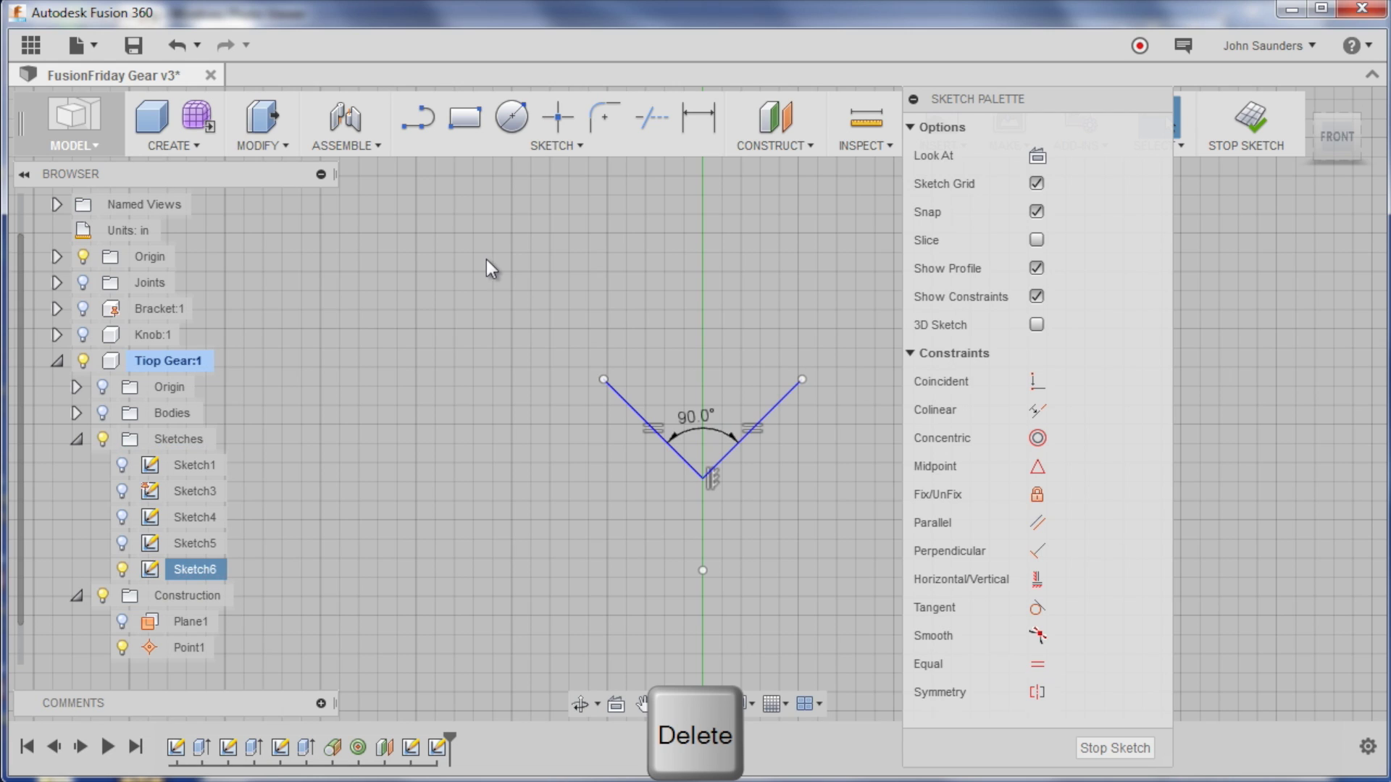
key(l)
click(603, 379)
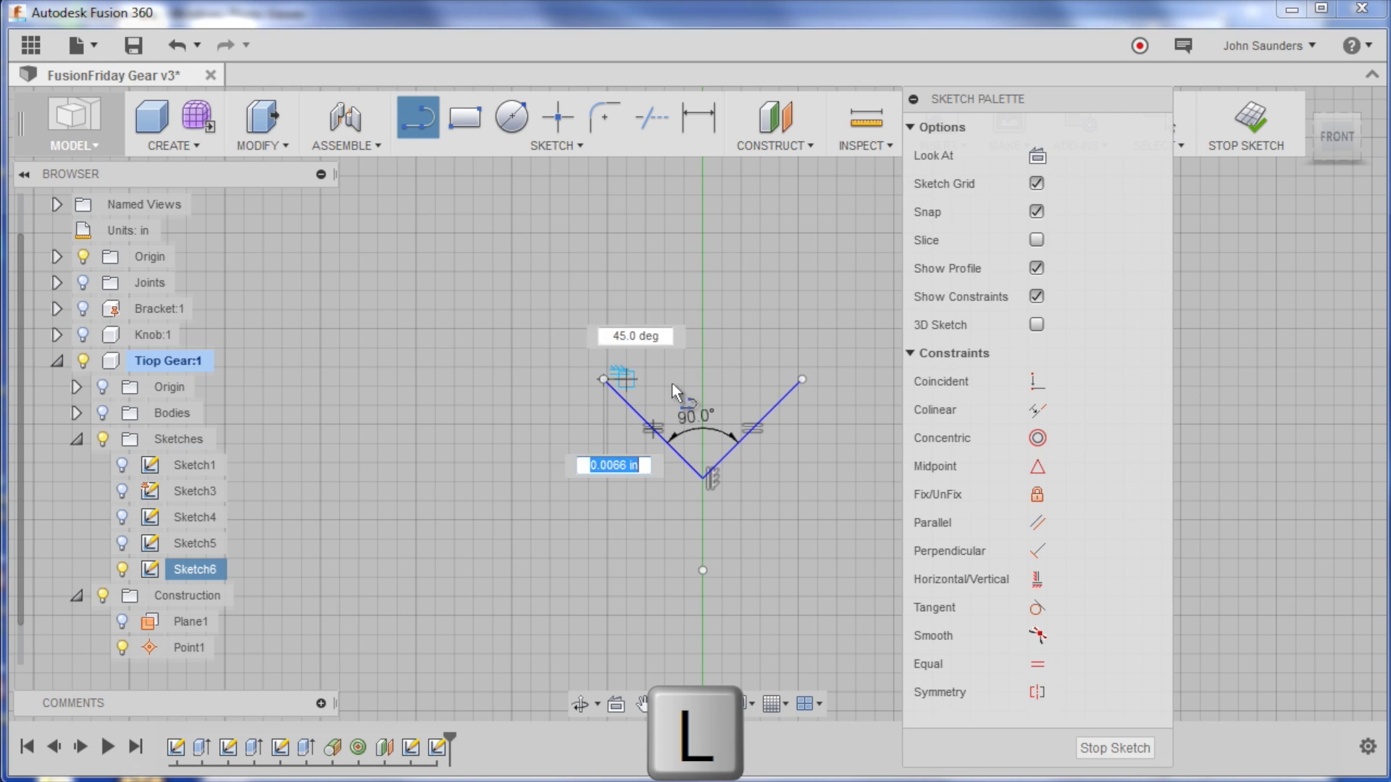
click(801, 379)
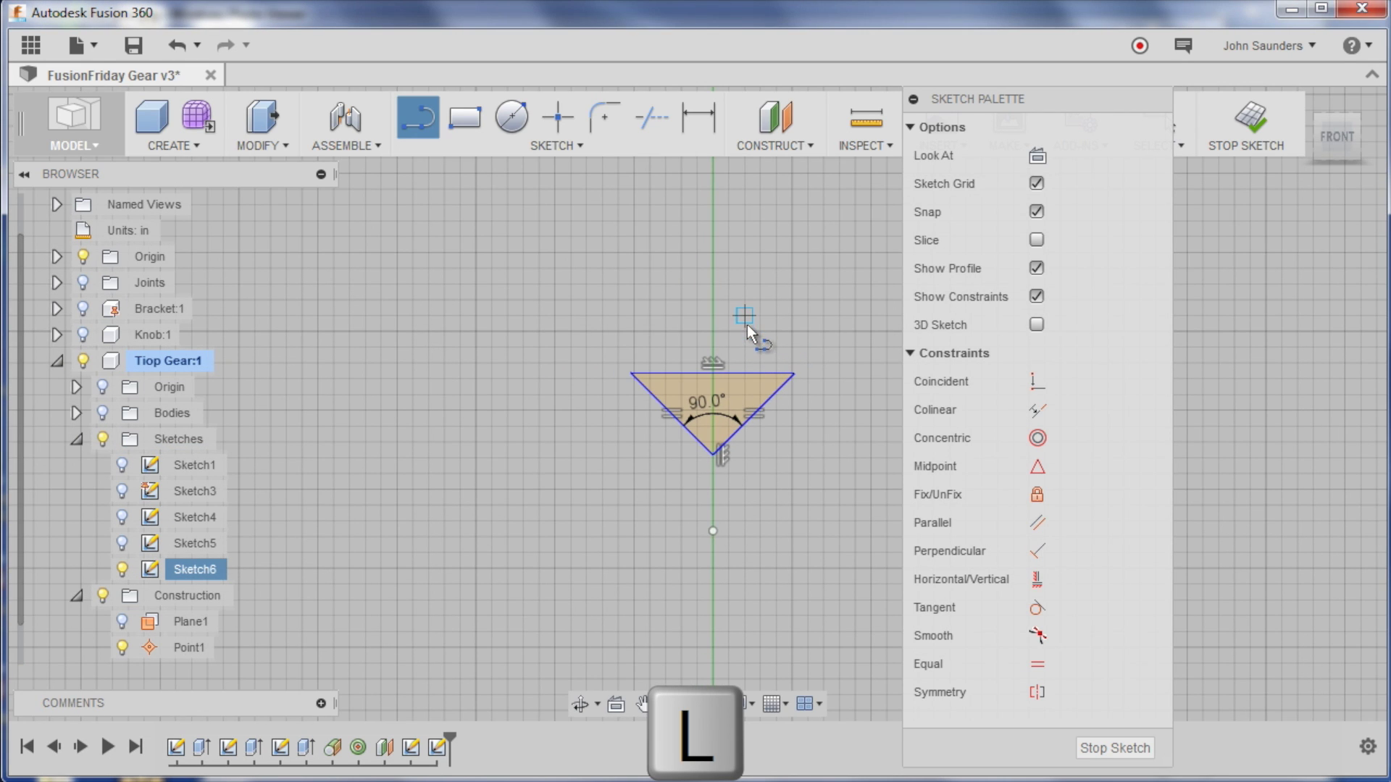
Step: Dimension the notch's upper horizontal line to the gear's circumference divided by 30, using the expression (.875*3.1415926/30)
key(d)
click(738, 374)
click(724, 317)
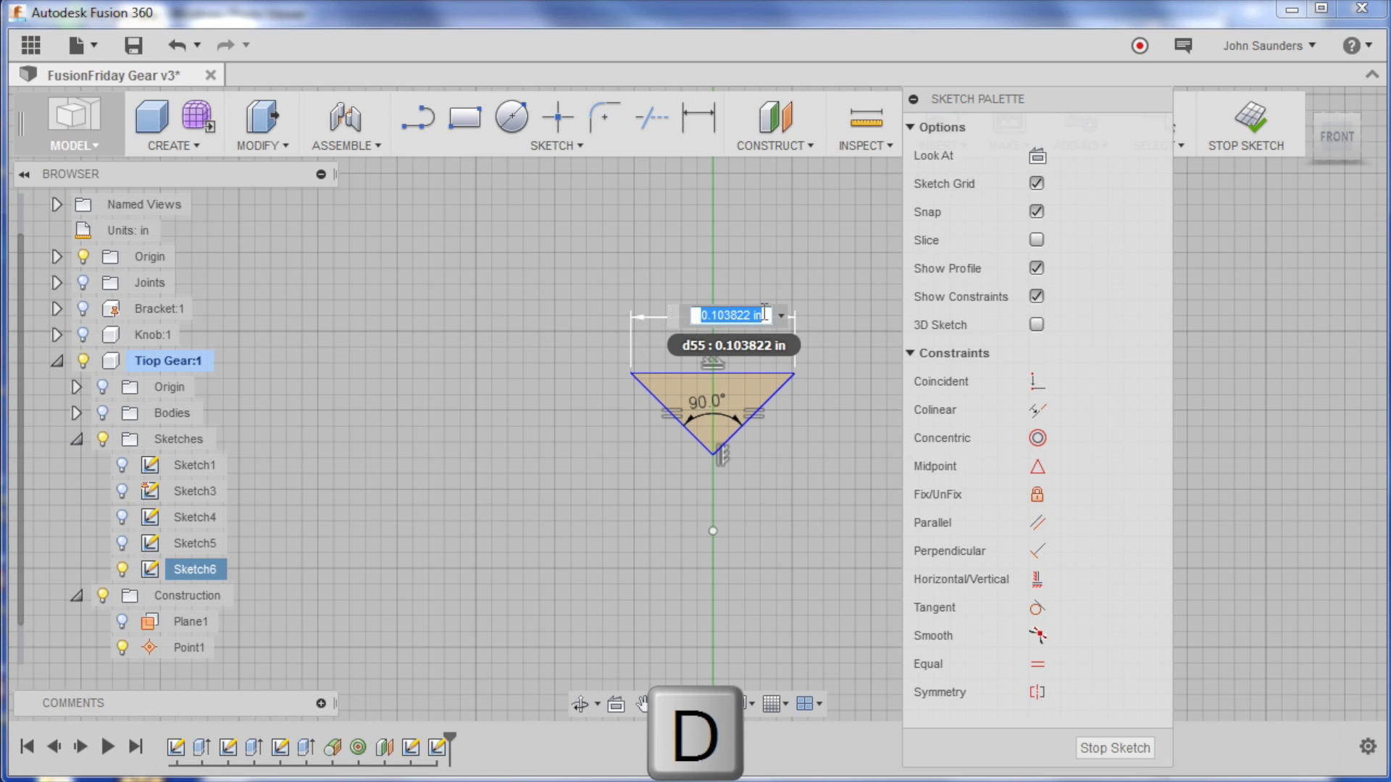
text((.8)
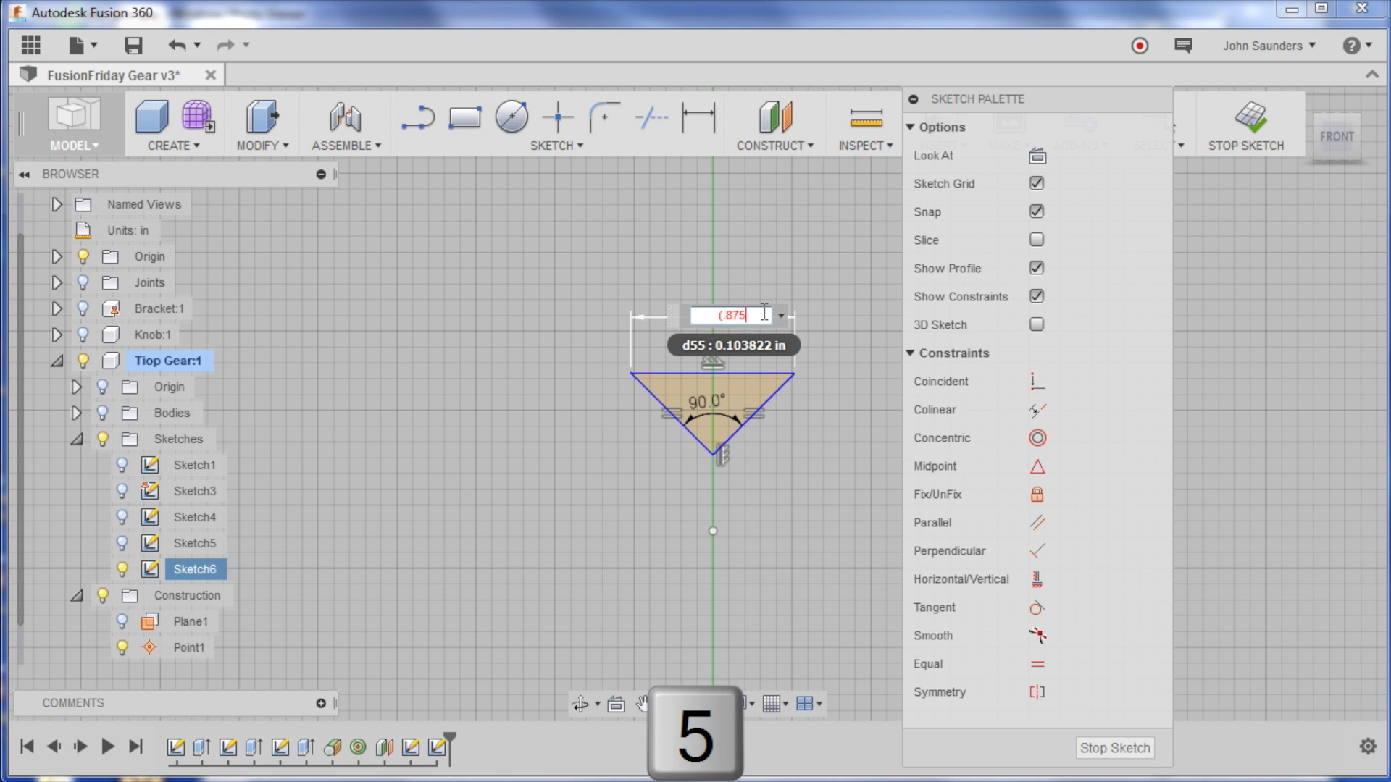
text(75)
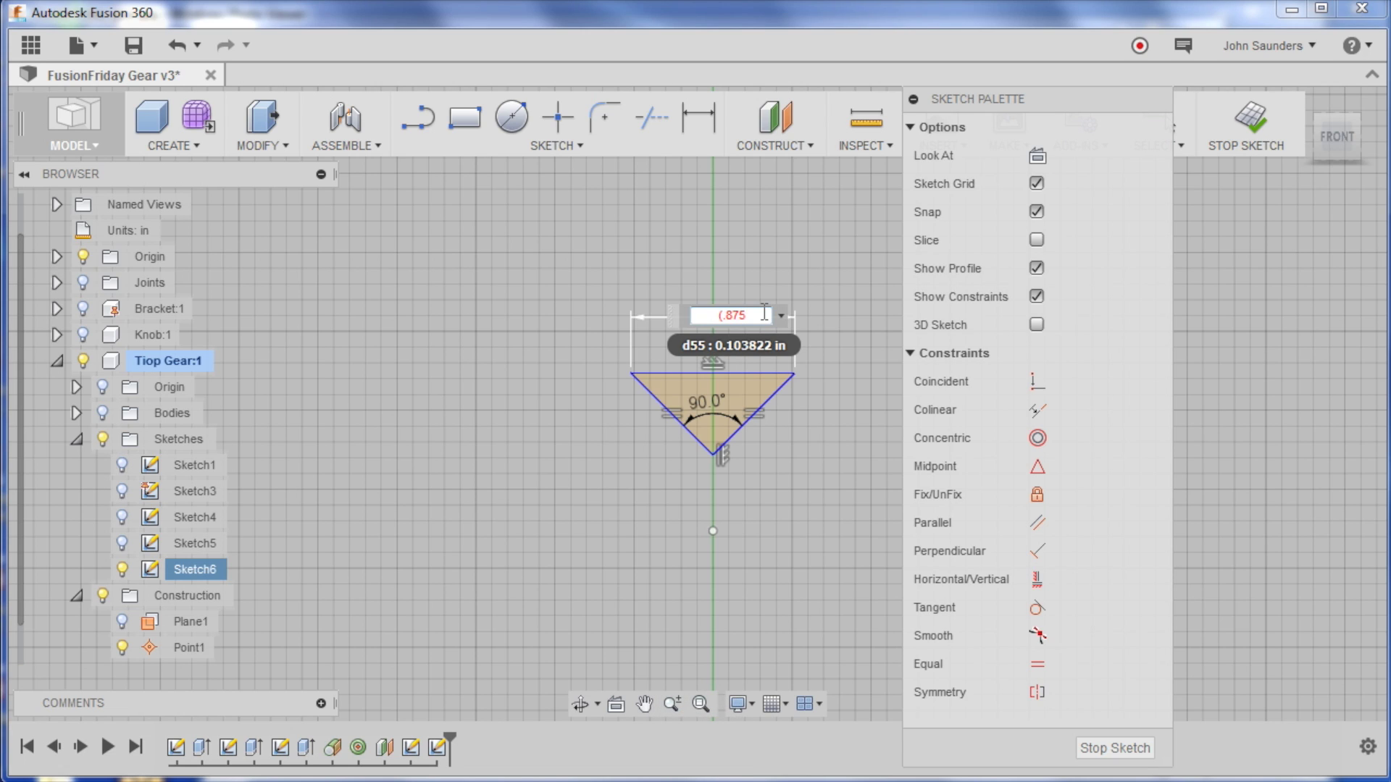
text(*)
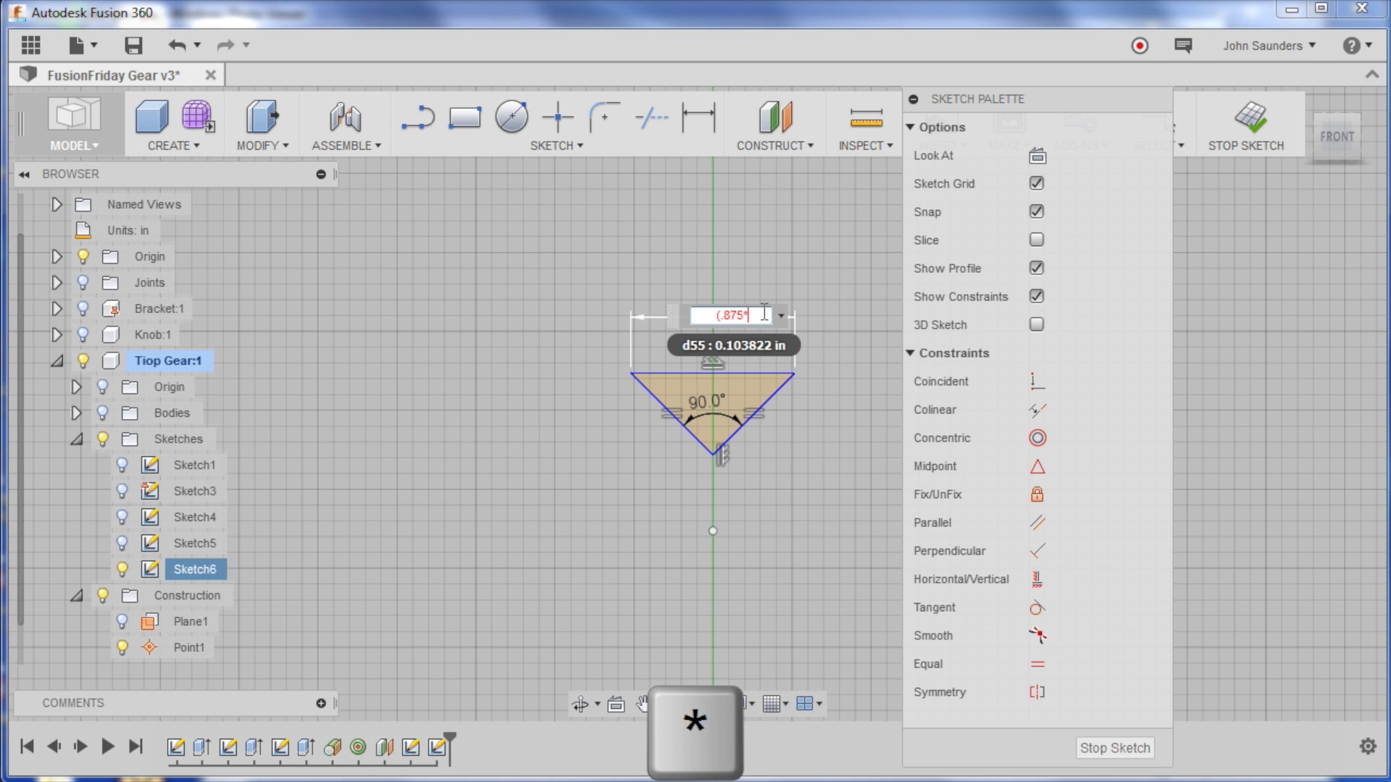
text(3.1415926)
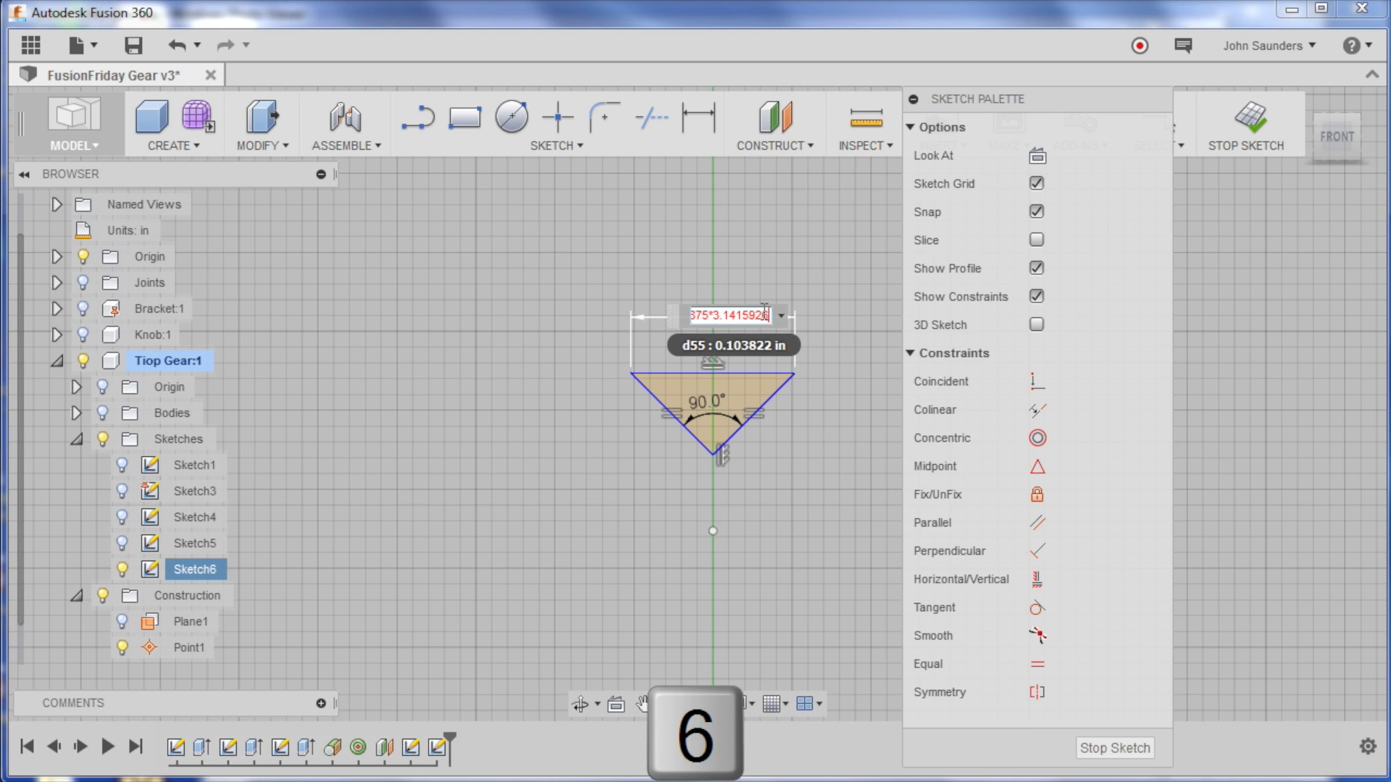
text(/)
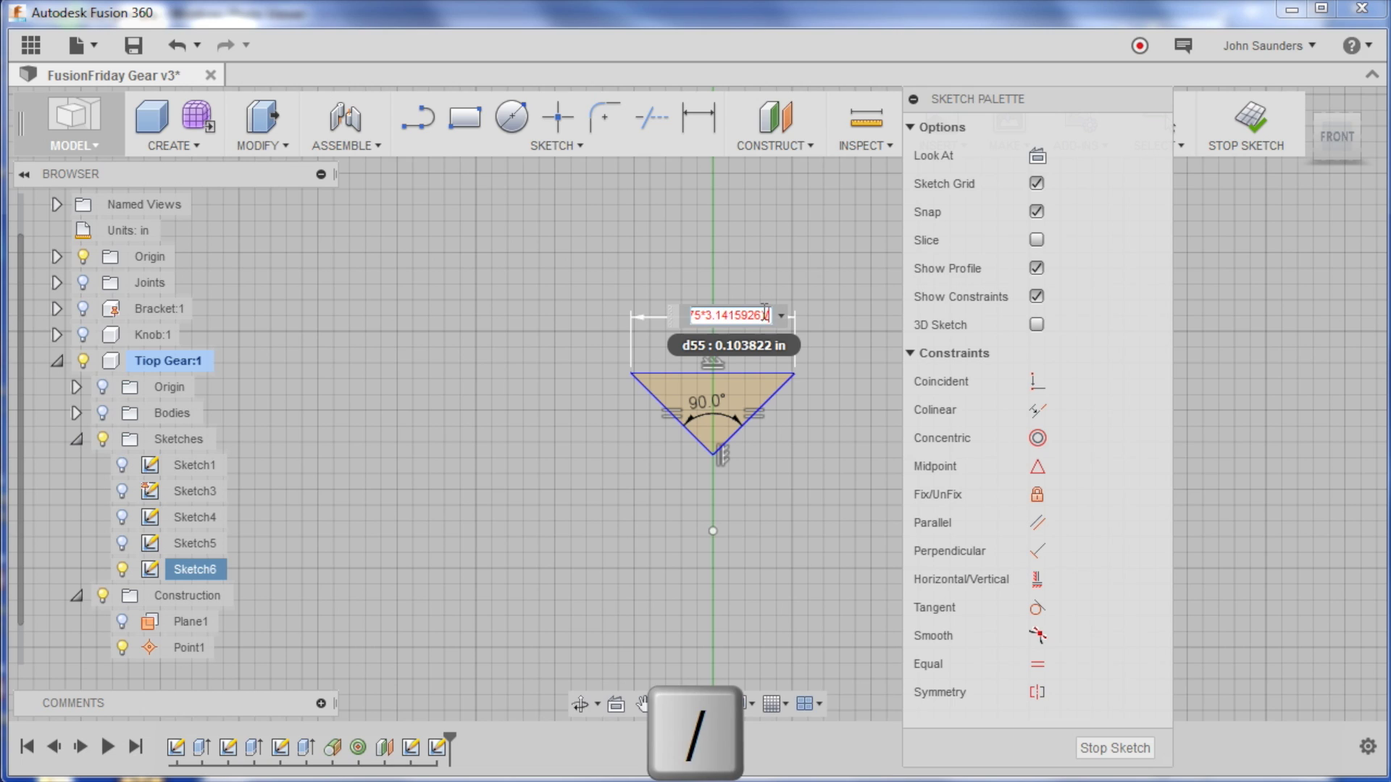
text(30)
key(Return)
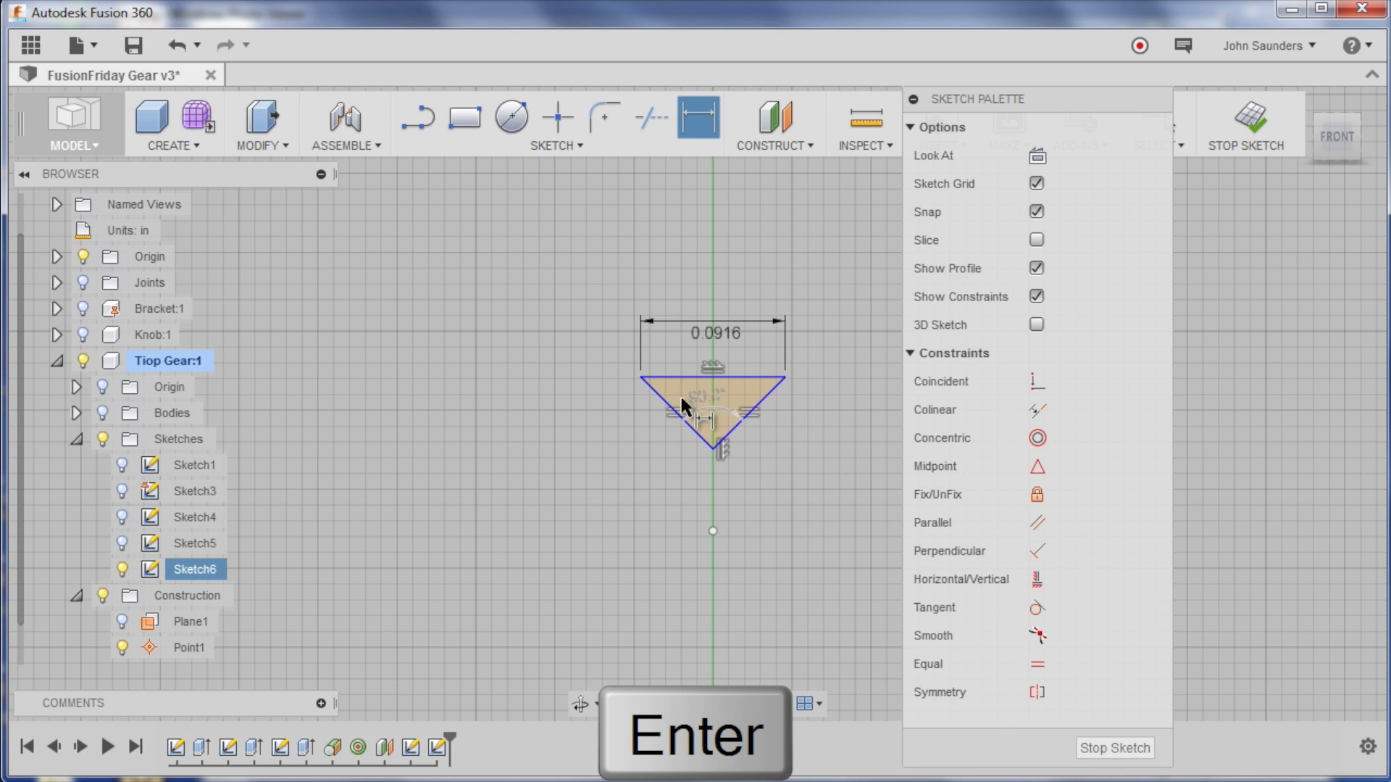
Step: Finish Sketch6 and turn the top gear's bodies back on to compare the notch with the rim
click(1246, 120)
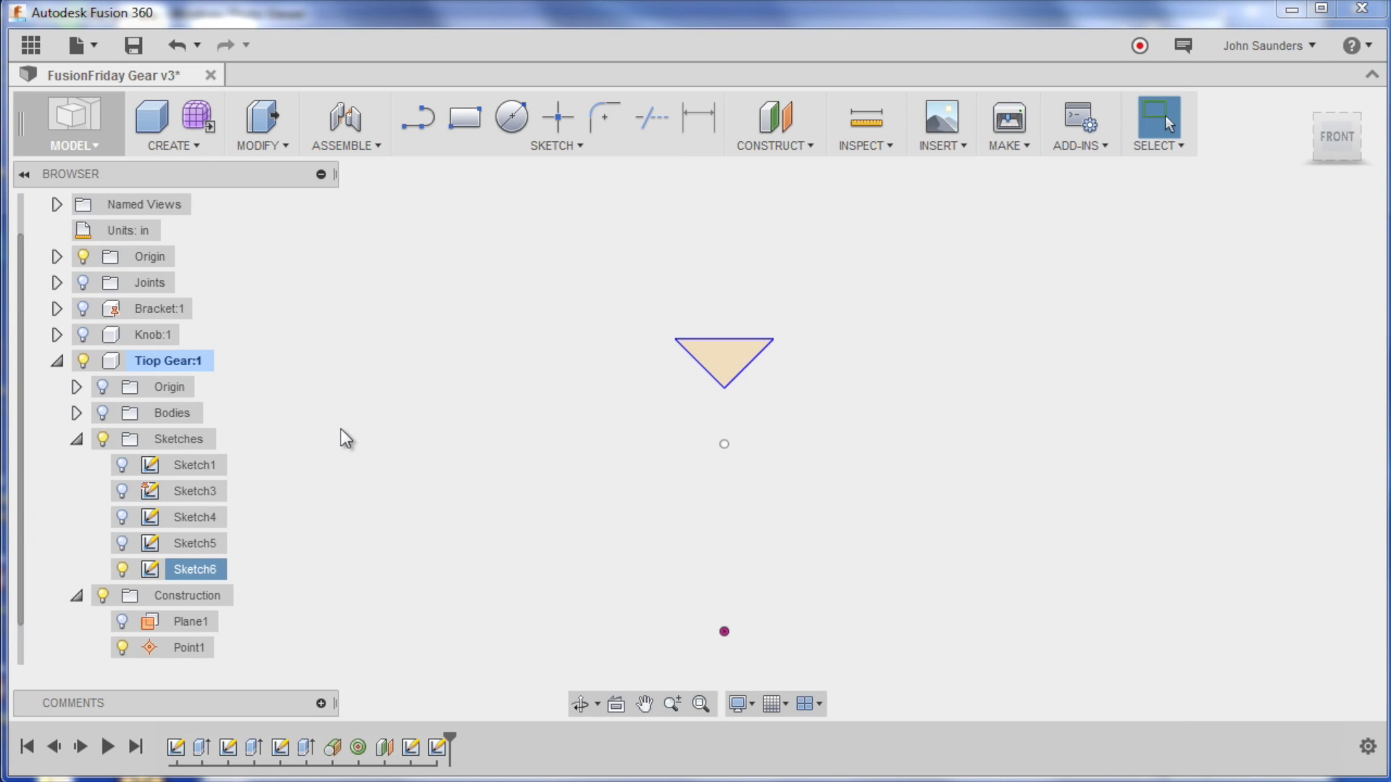
click(103, 412)
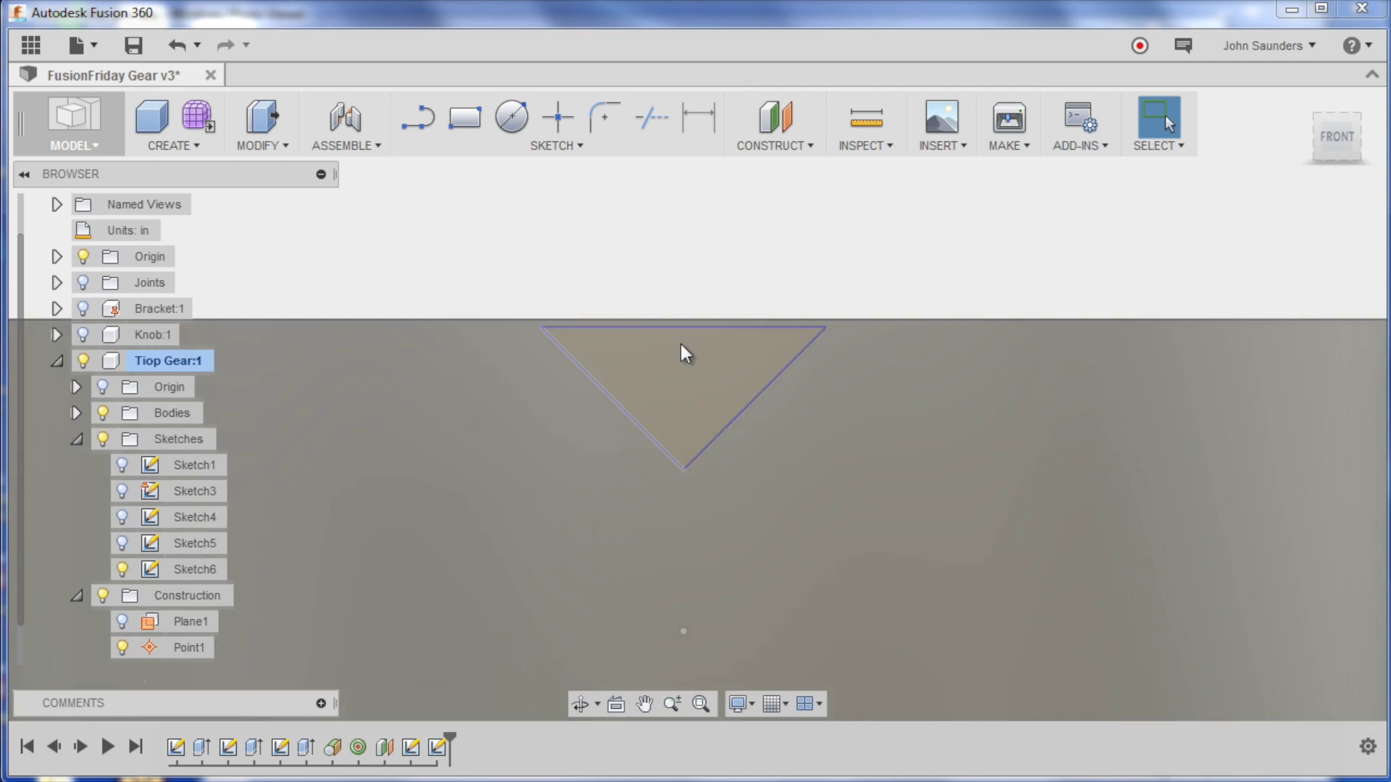
scroll(680, 345, up, 3)
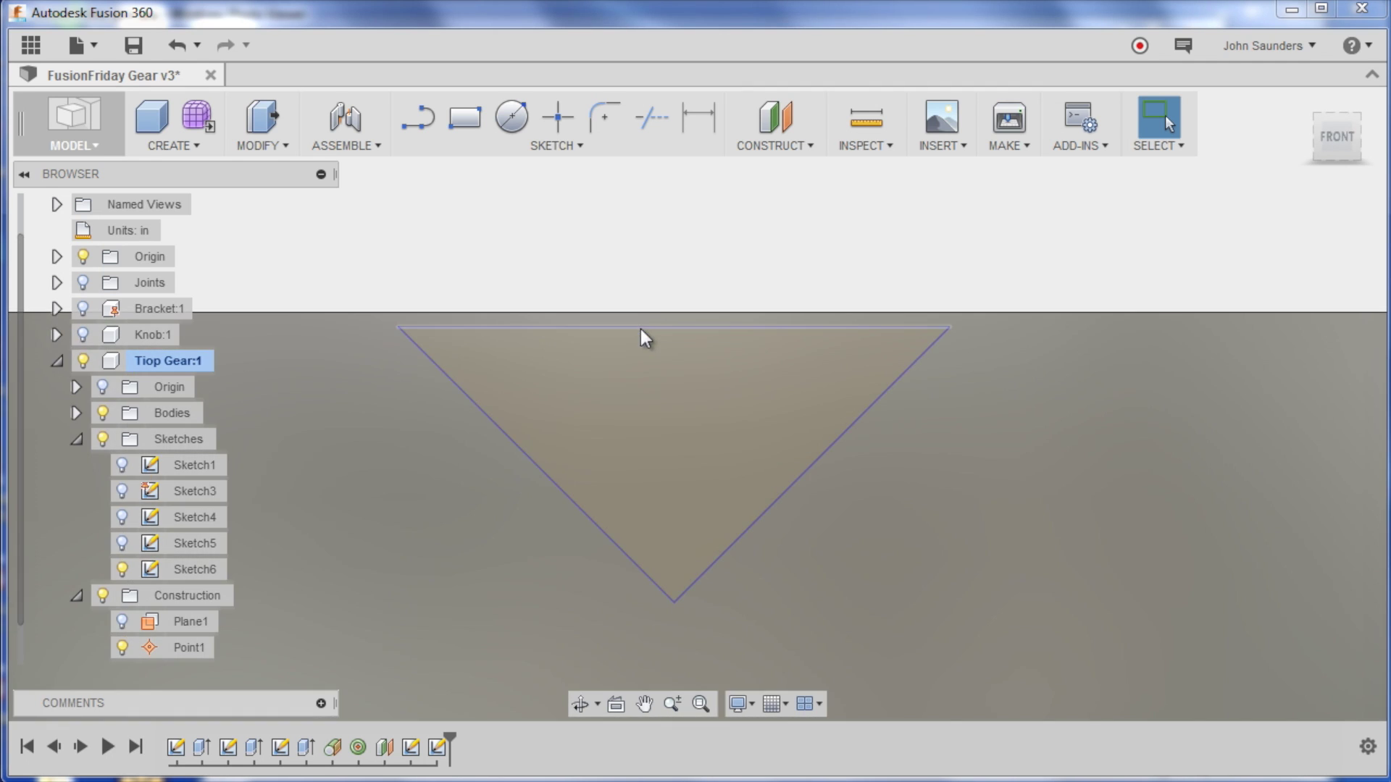
Step: Edit Sketch6 to make the notch's upper line colinear with the gear's top edge, and finish the sketch
right_click(186, 571)
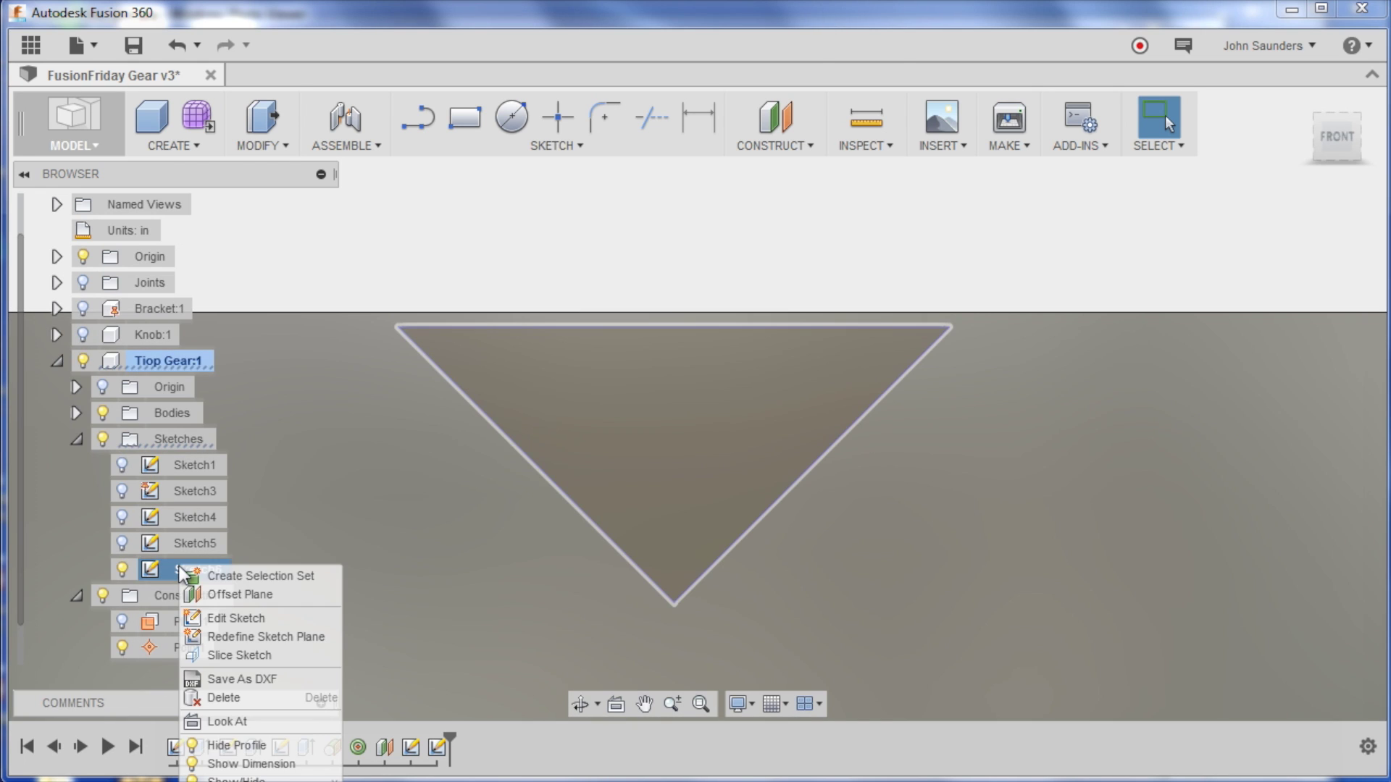
click(214, 618)
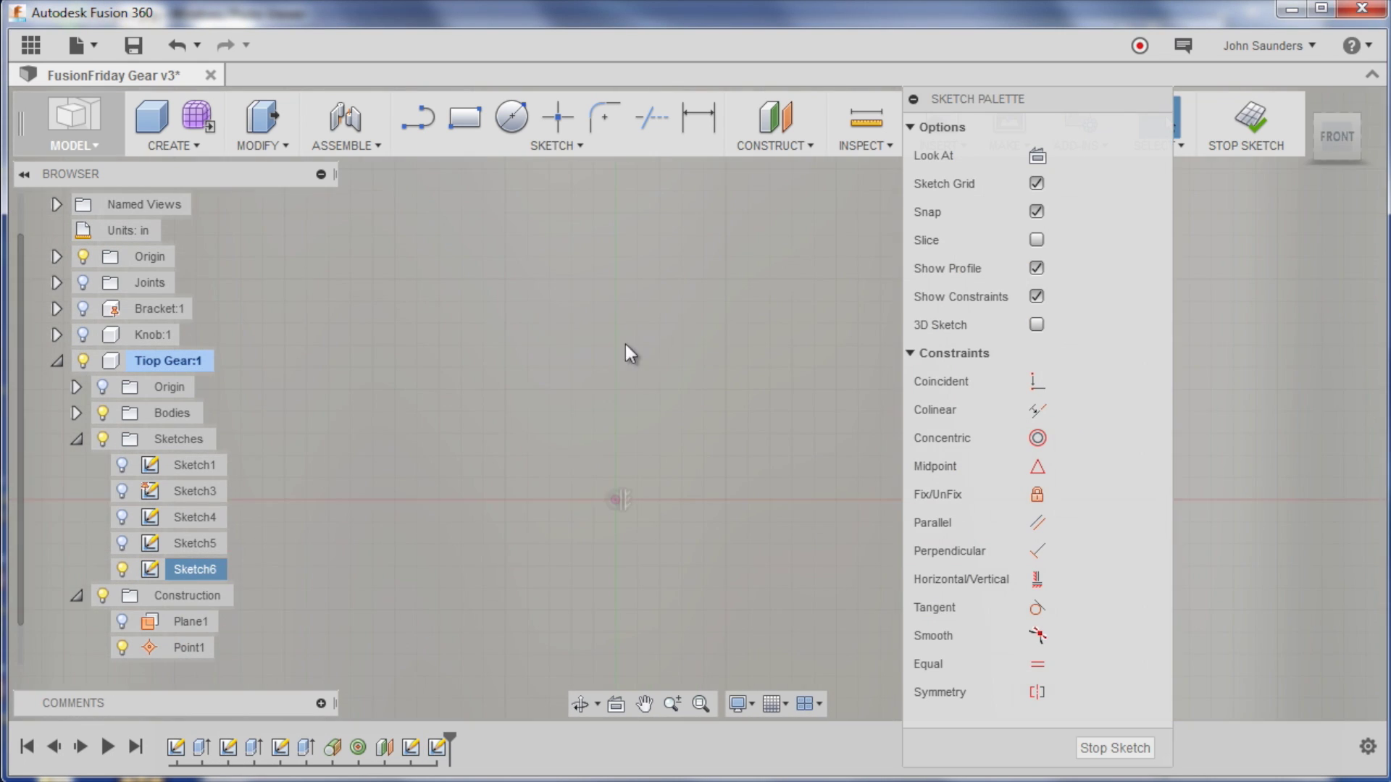
scroll(732, 438, up, 3)
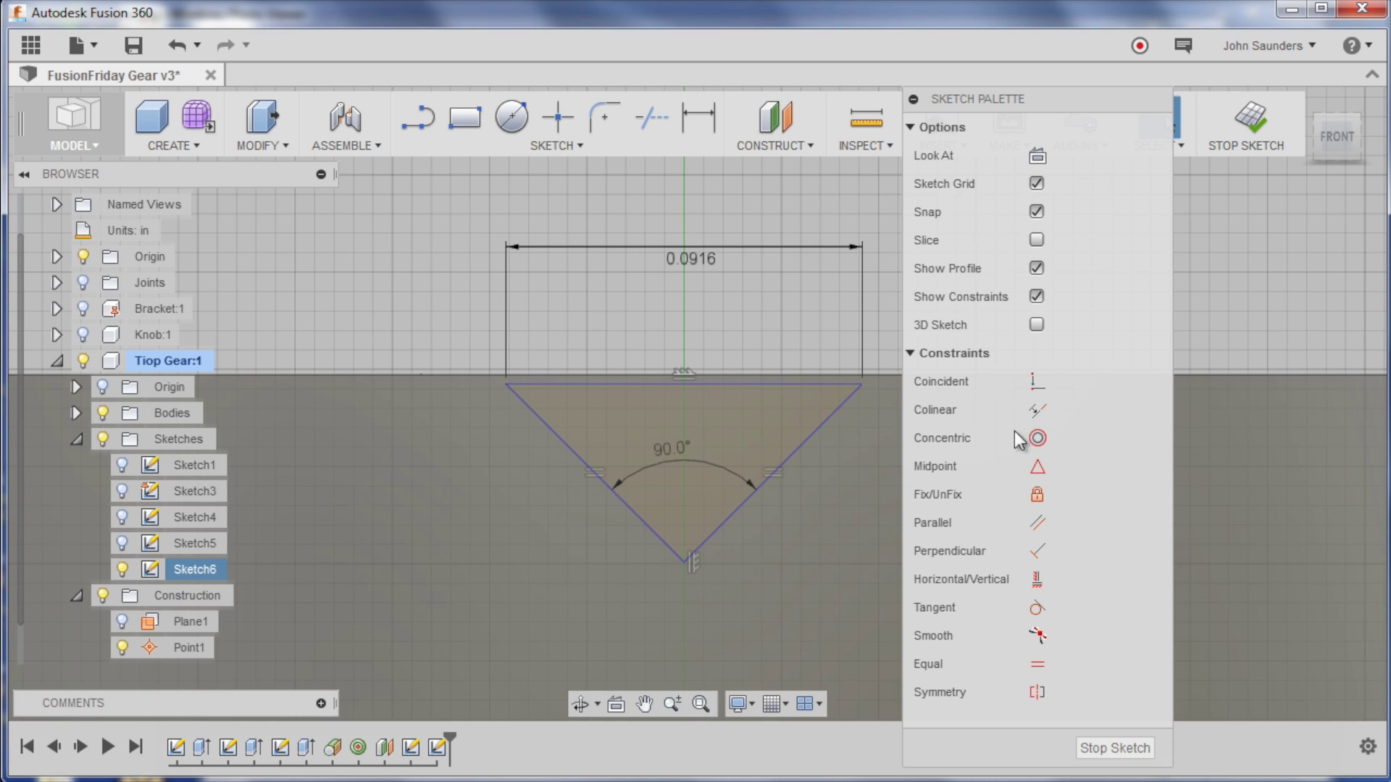
click(1037, 410)
click(730, 385)
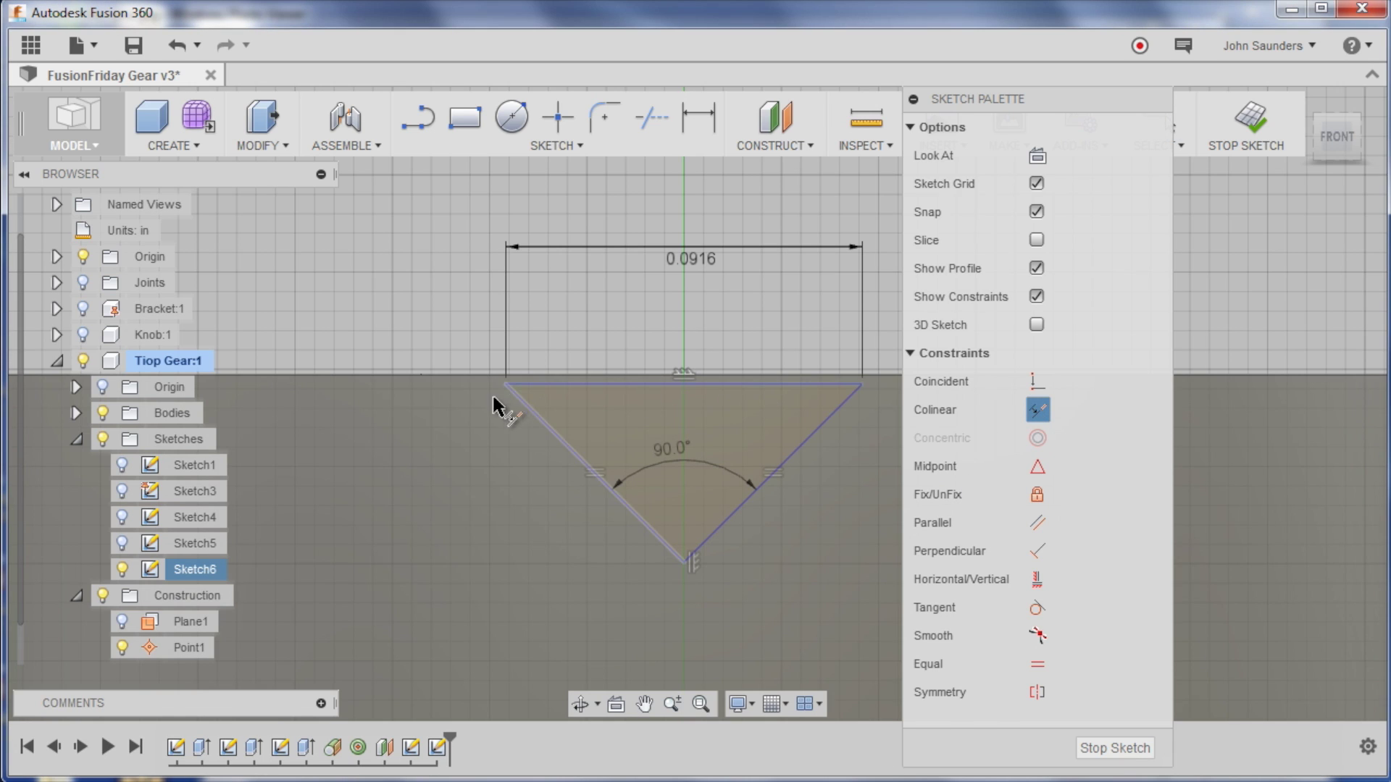
click(476, 375)
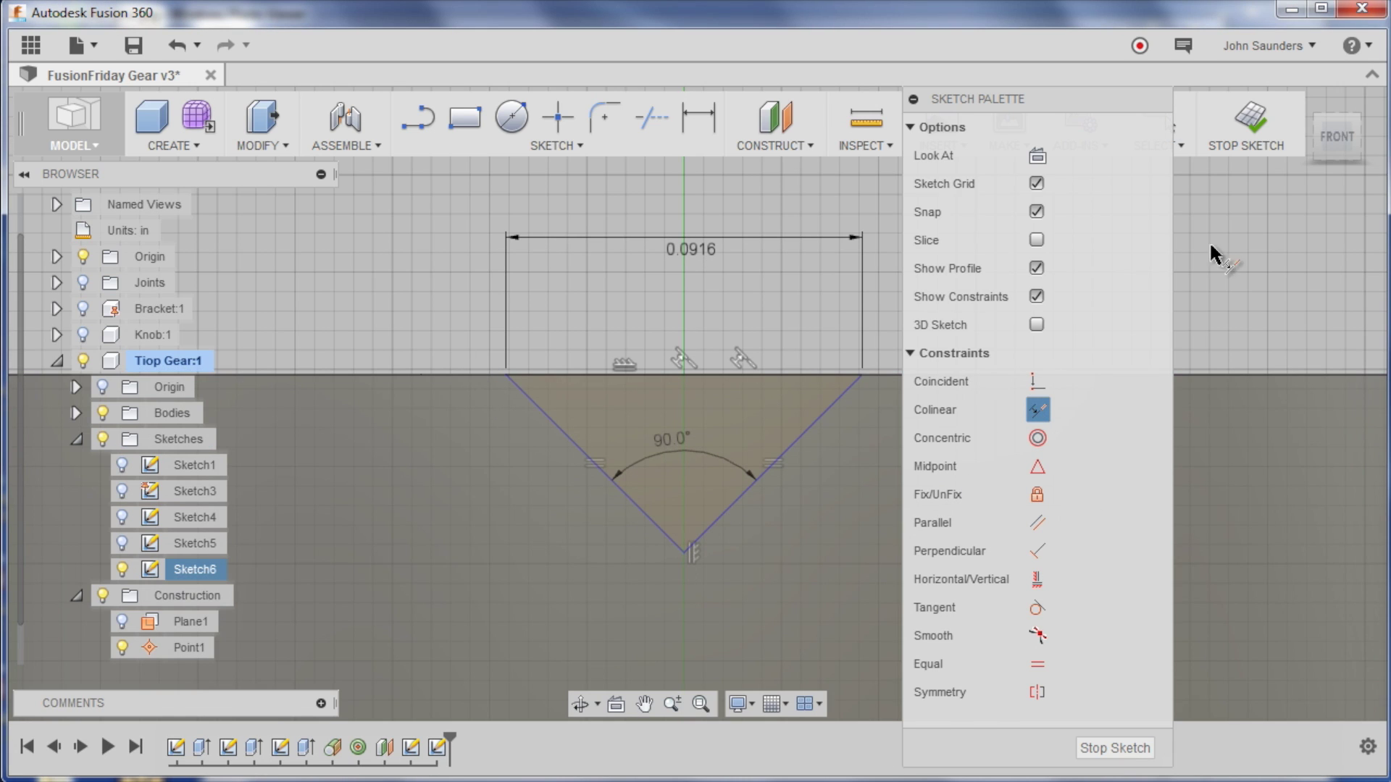
click(1245, 126)
Step: Show Sketch5 with the small notch profile at the gear's centre
scroll(706, 372, down, 3)
shift+middle_drag(460, 266, 478, 326)
scroll(493, 374, down, 2)
click(122, 543)
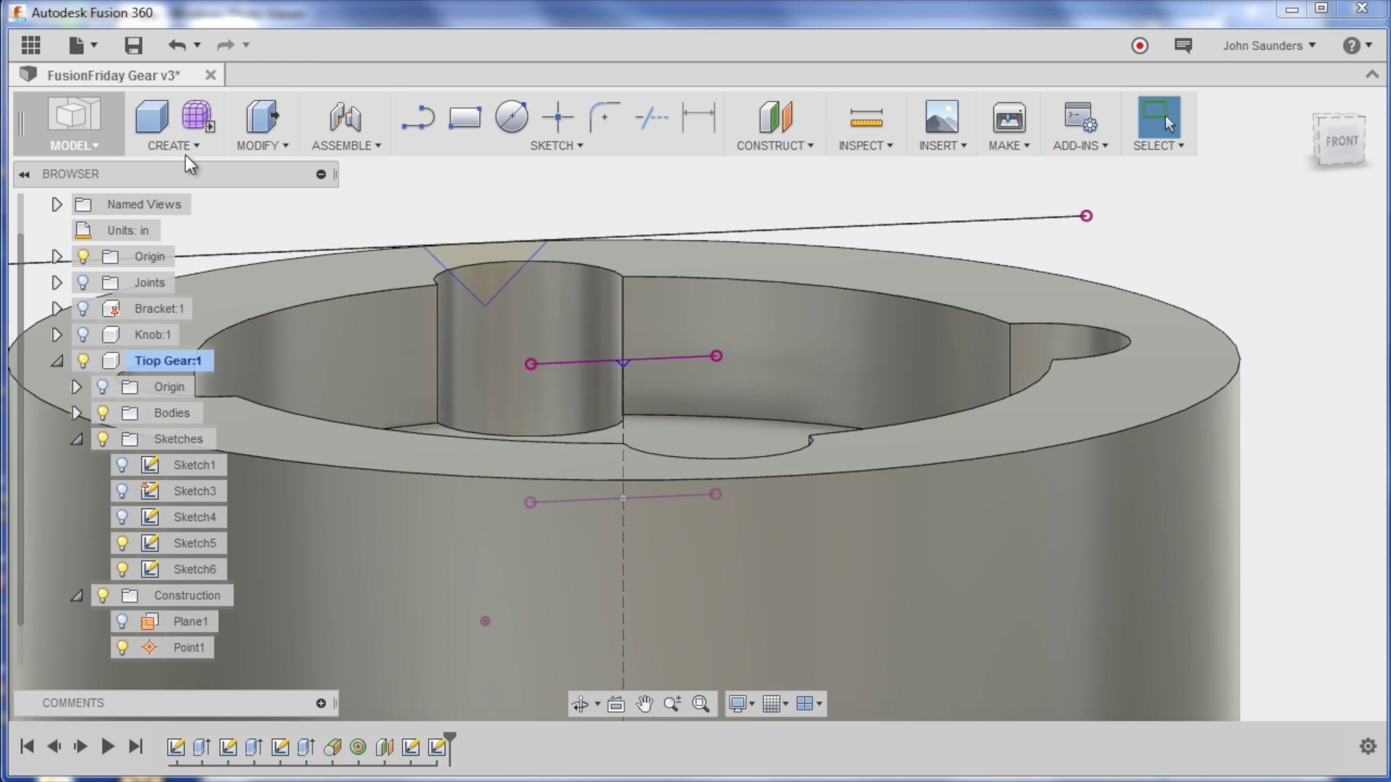
Step: Loft a cut from the small central notch profile in Sketch5 to the outer notch profile in Sketch6
click(186, 148)
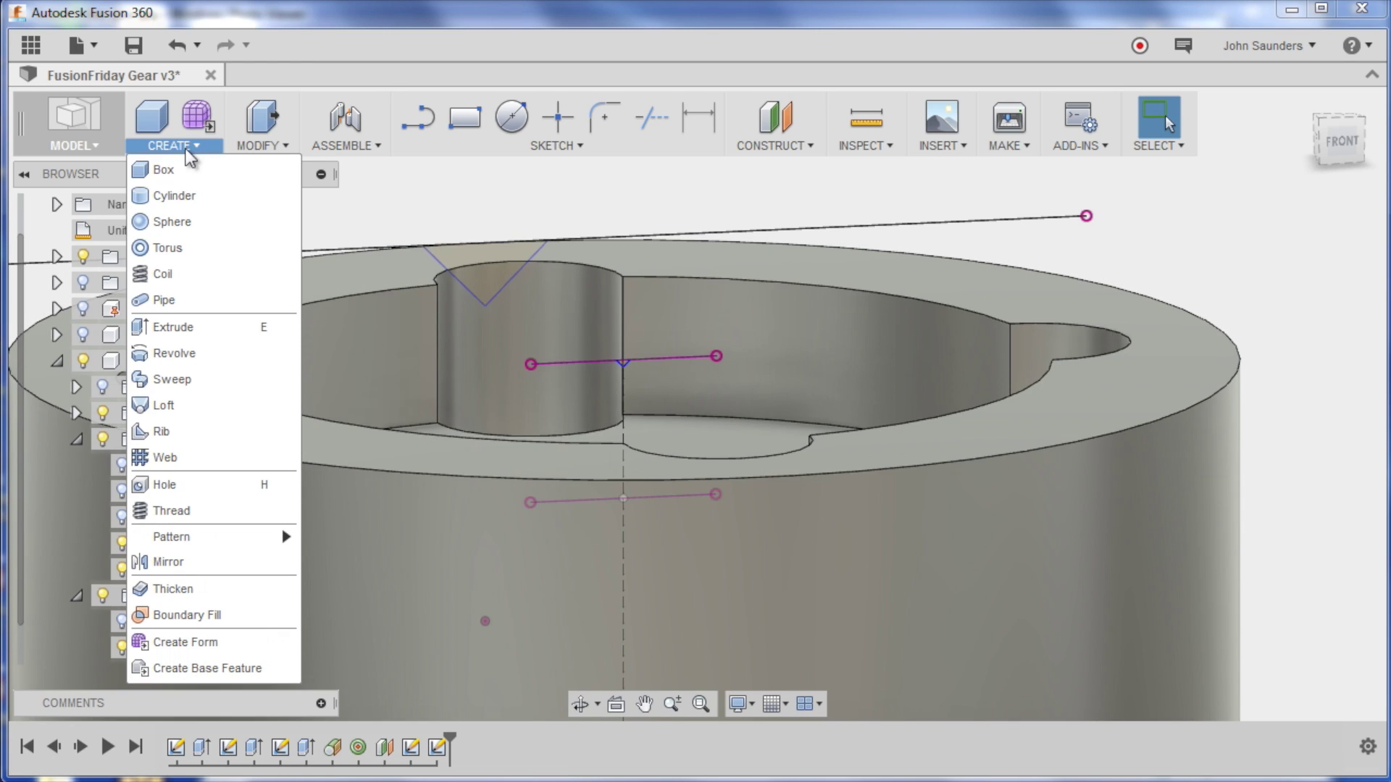
click(190, 405)
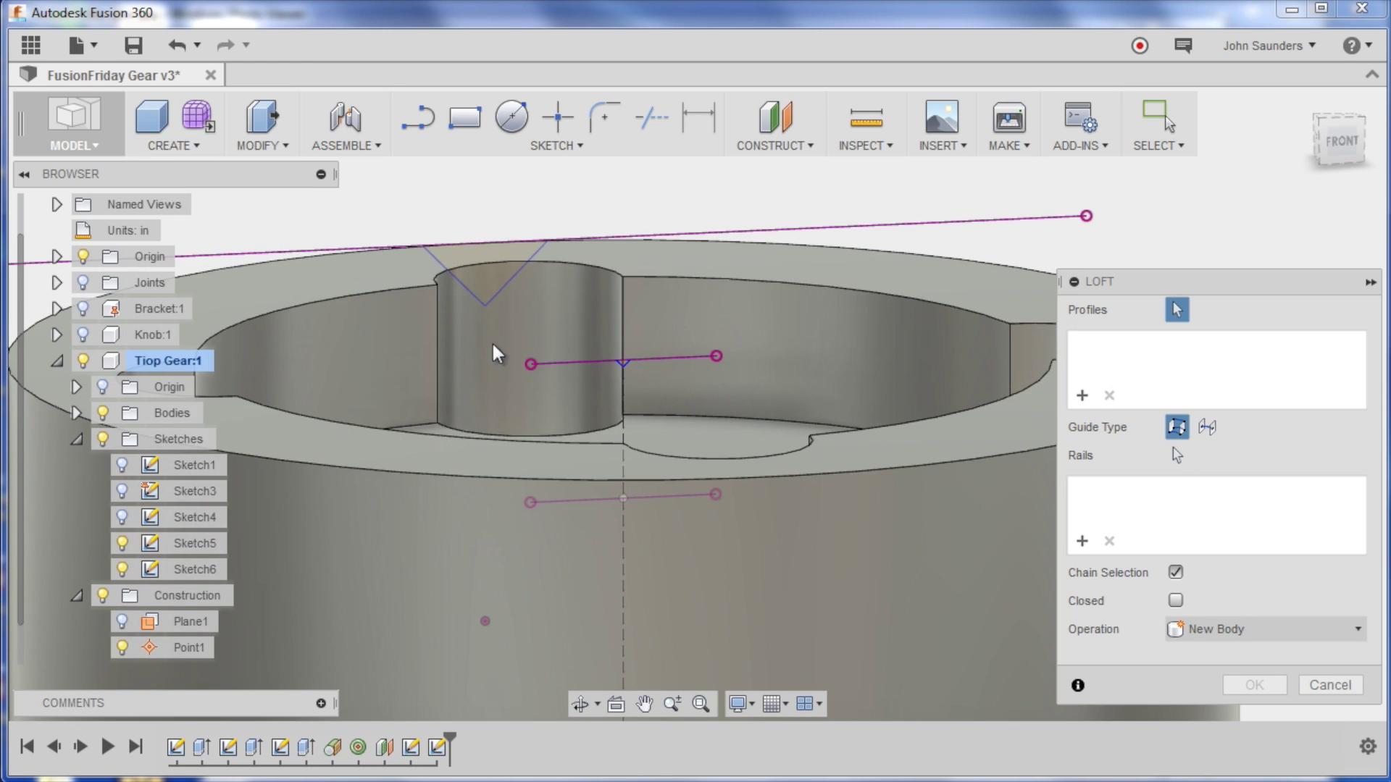
scroll(637, 355, up, 8)
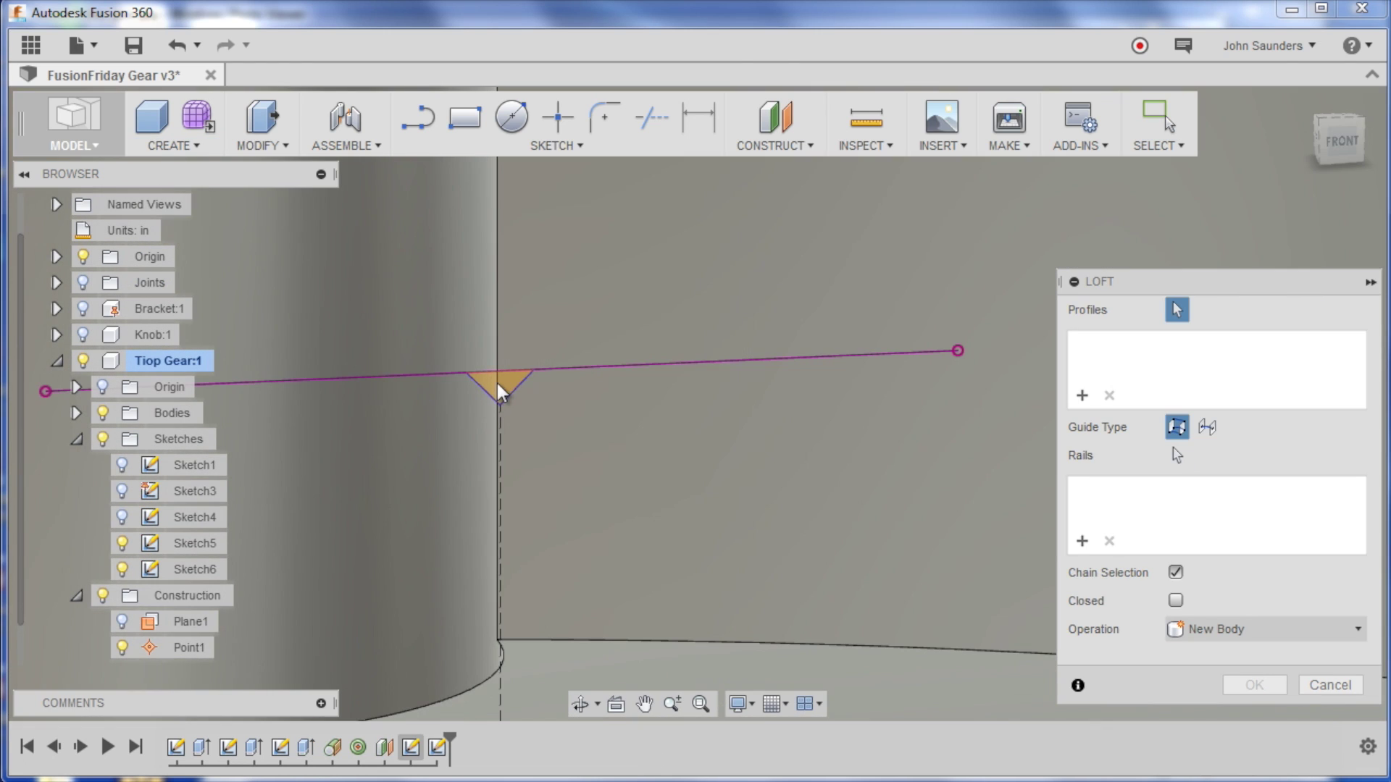
click(500, 391)
scroll(470, 334, down, 6)
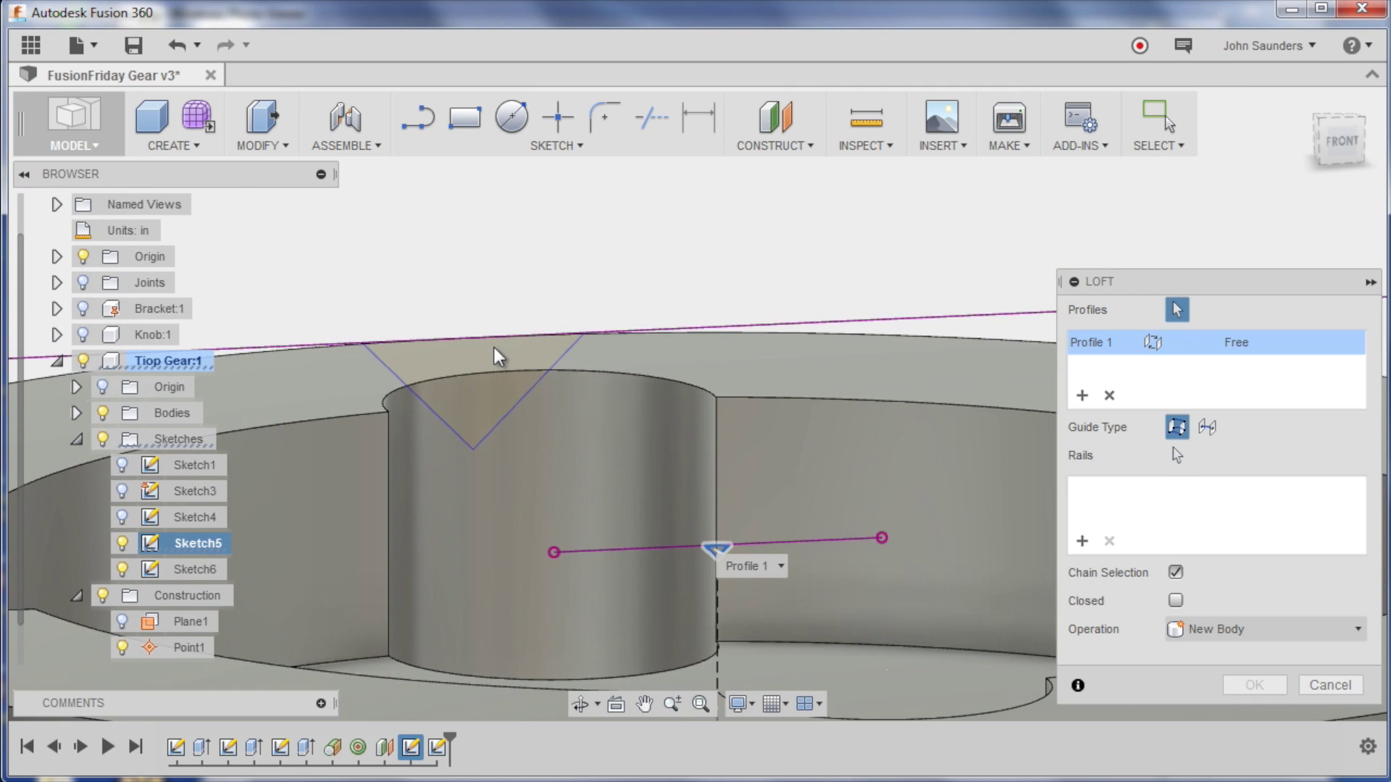
shift+middle_drag(494, 348, 432, 317)
scroll(487, 413, down, 5)
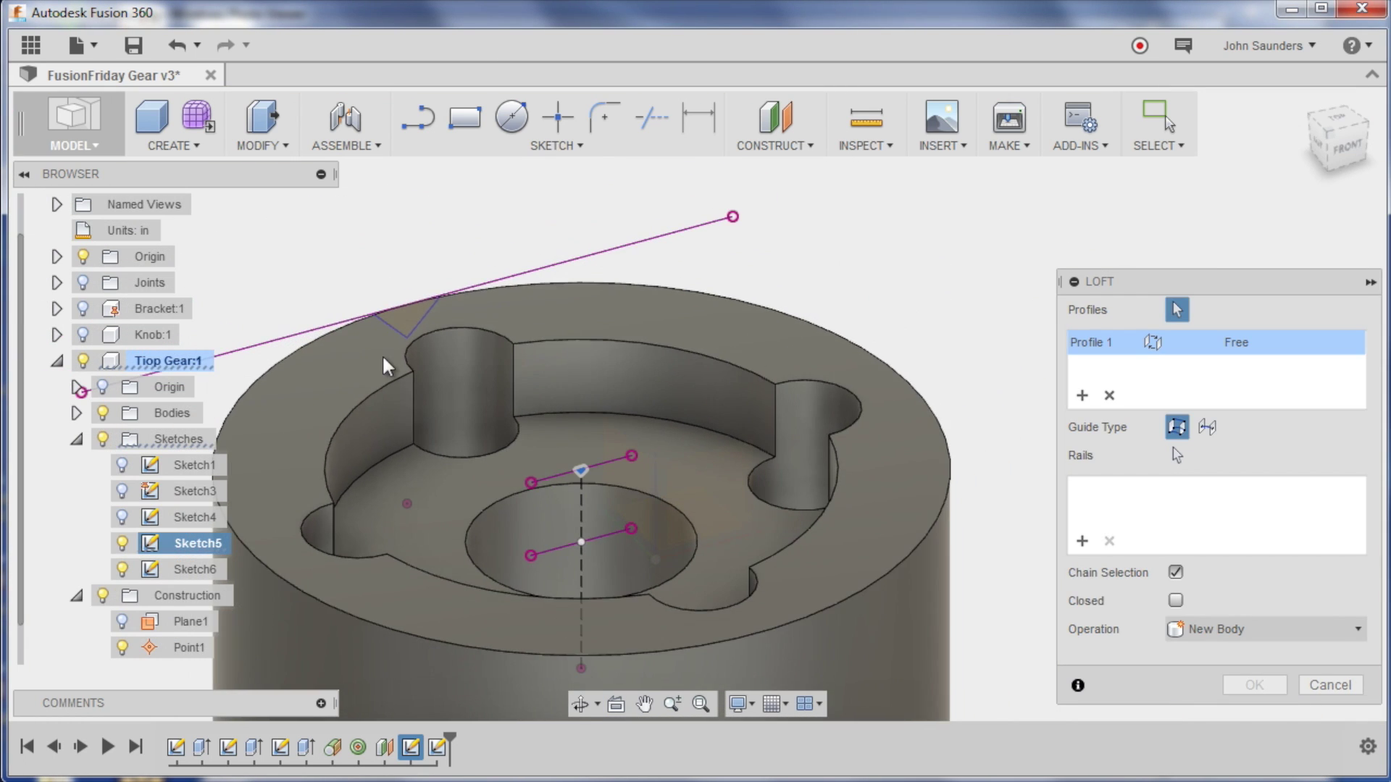
shift+middle_drag(387, 366, 580, 551)
click(579, 552)
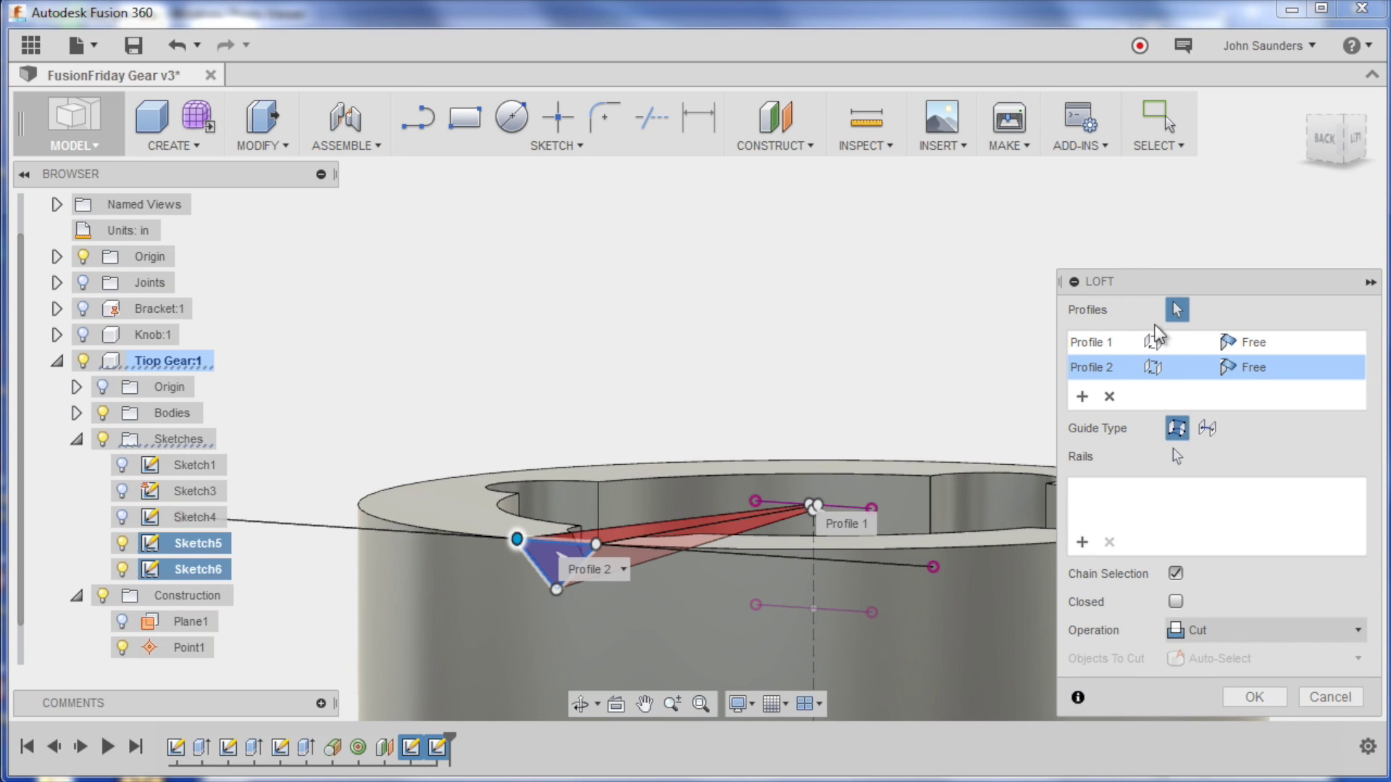
click(1258, 704)
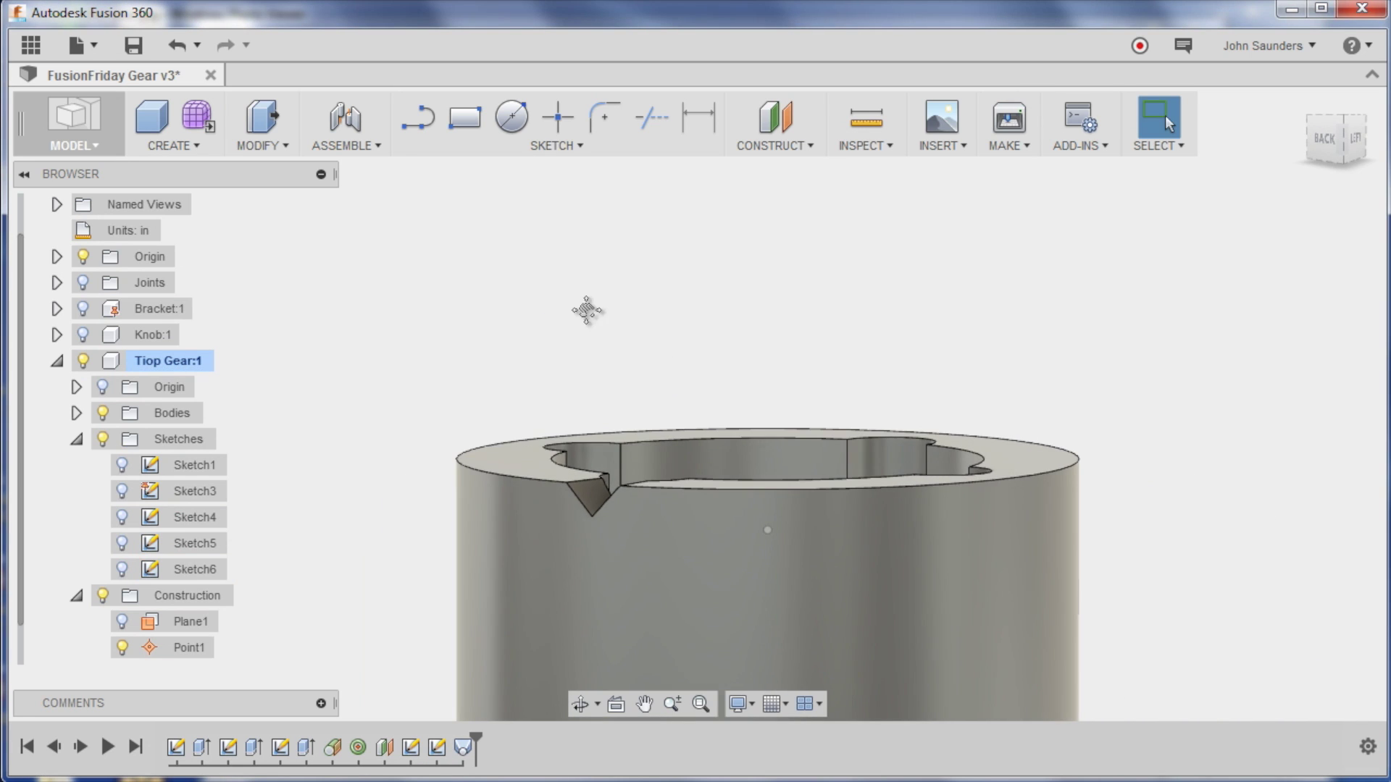
Step: Circular-pattern the lofted notch feature around the gear's outer top edge with a quantity of 30 over the full circle
shift+middle_drag(587, 310, 576, 269)
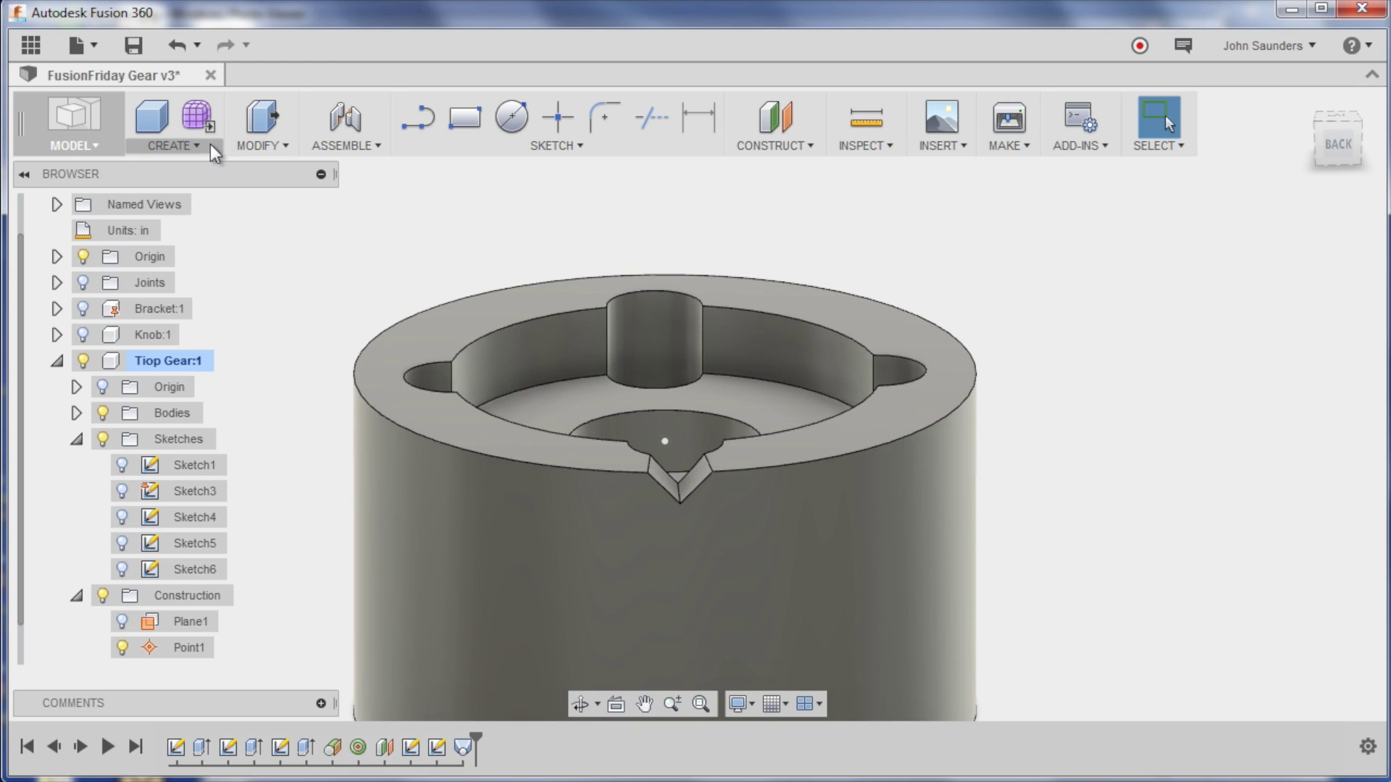
click(174, 145)
mouse_move(221, 536)
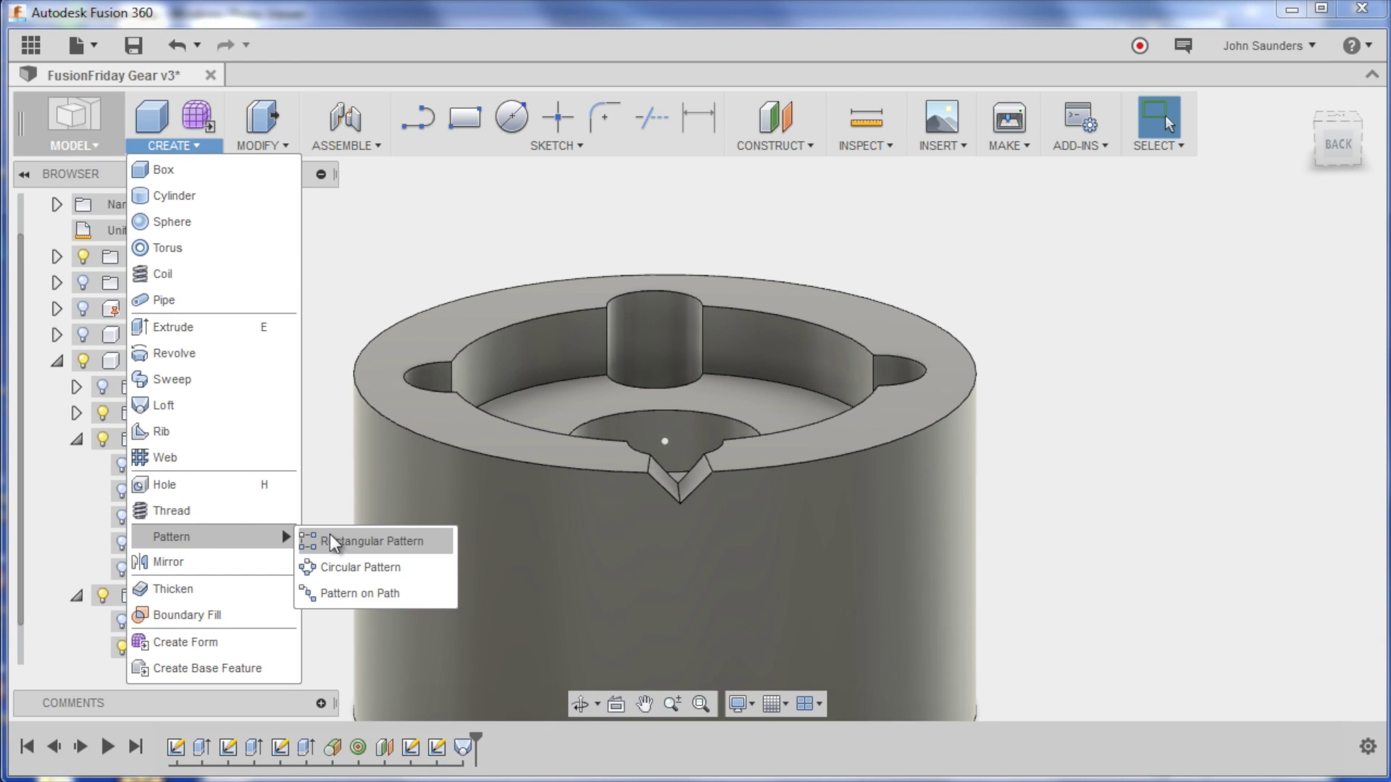
click(355, 568)
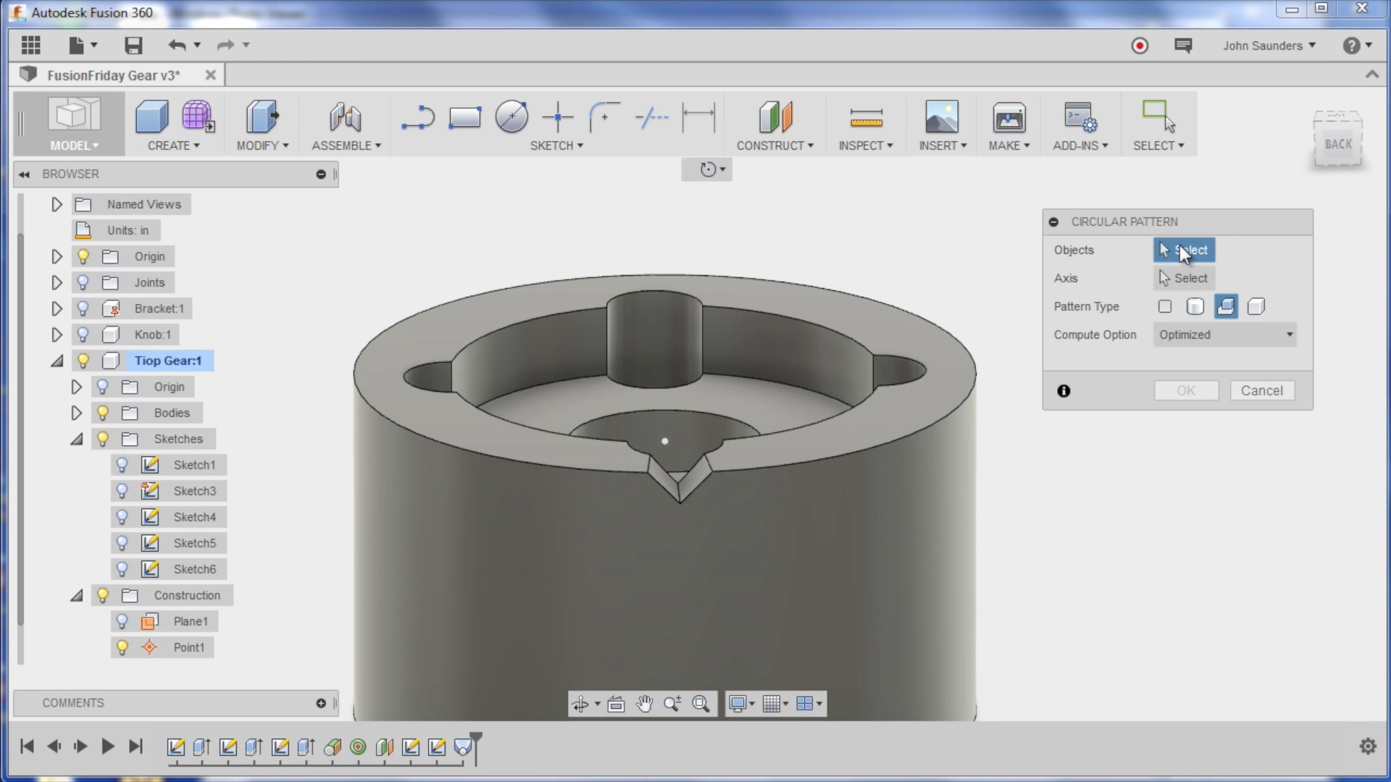
click(462, 746)
click(1182, 278)
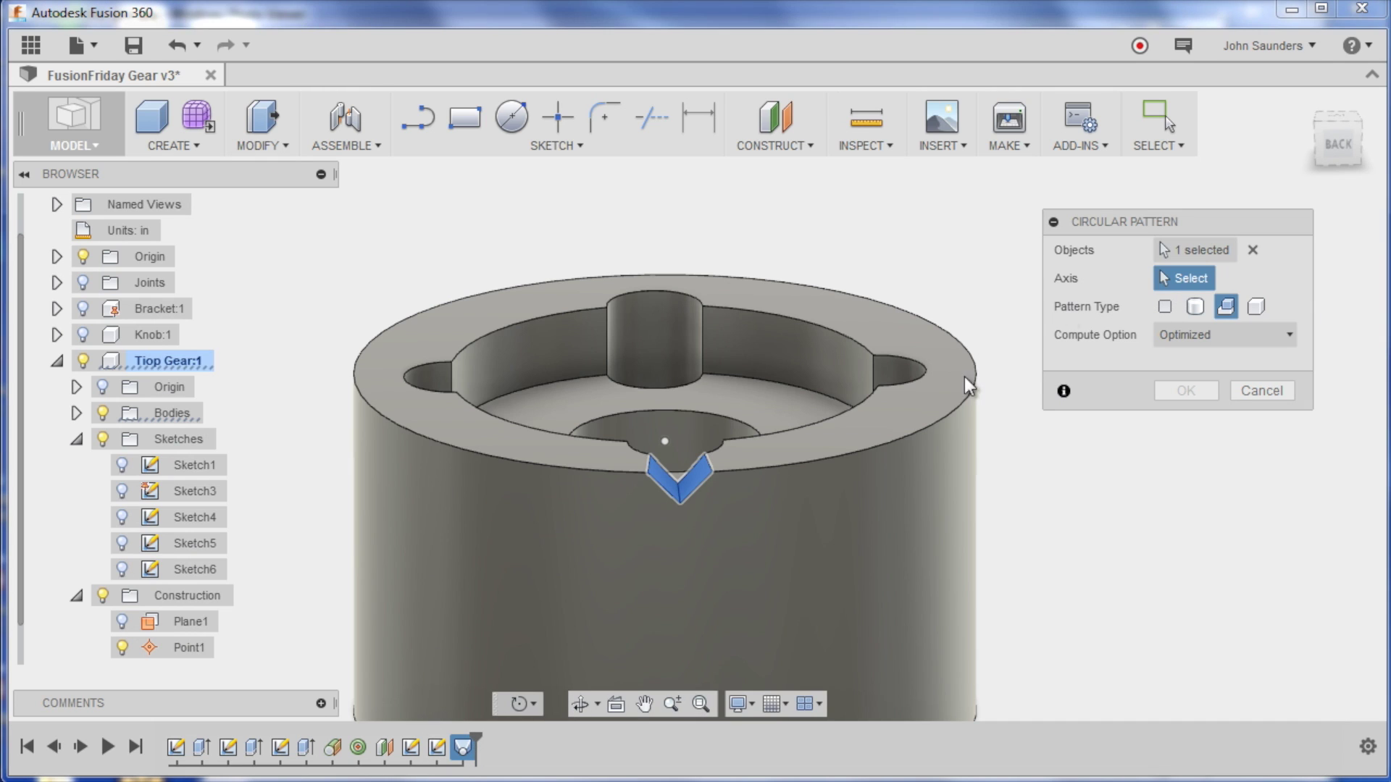
click(929, 432)
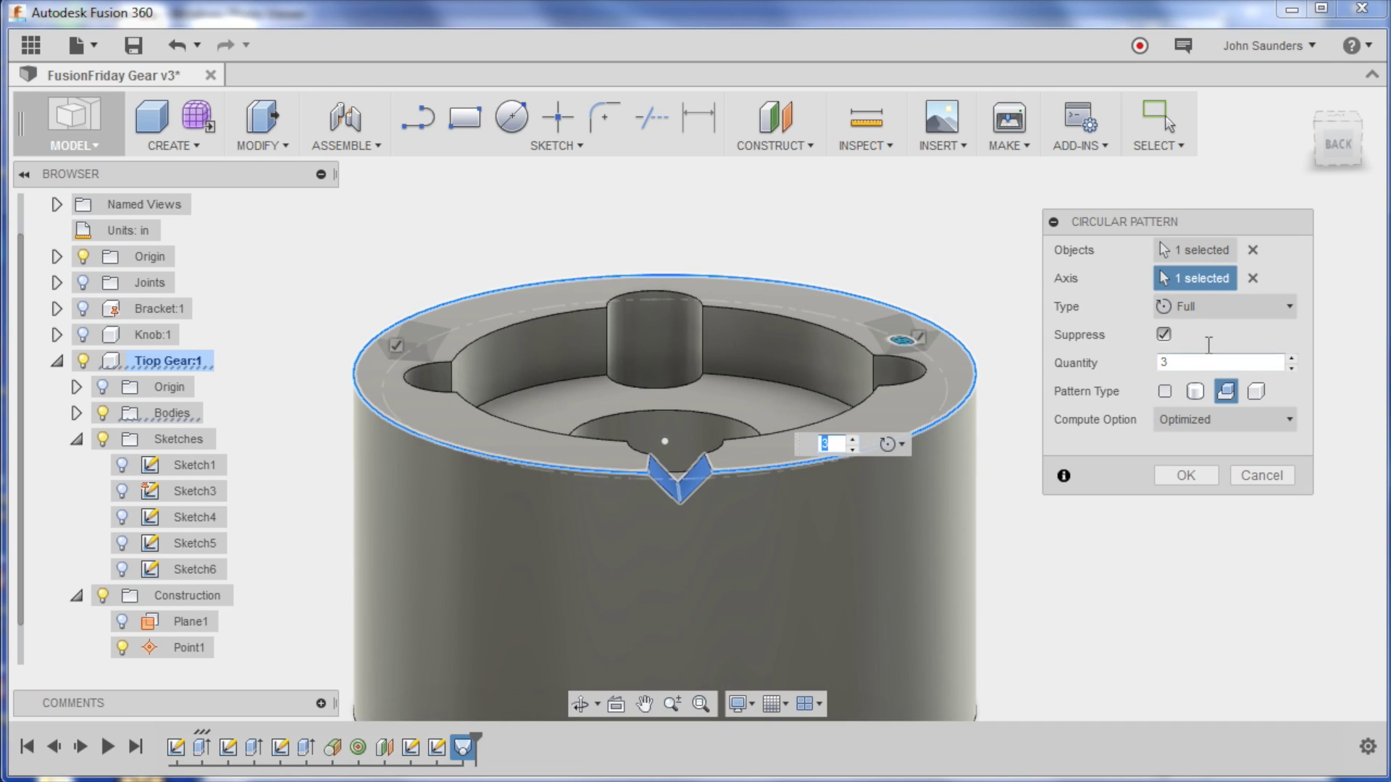
click(1208, 349)
text(0)
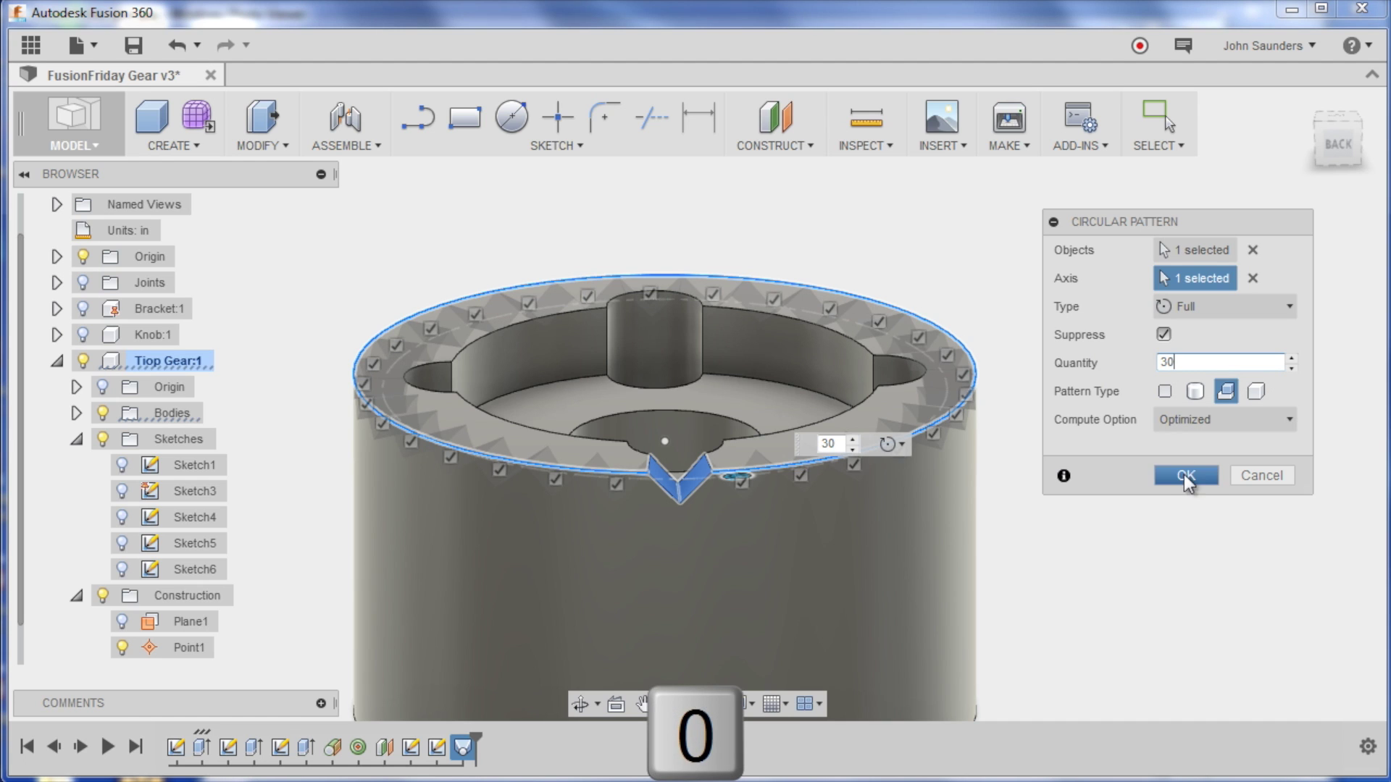
click(1188, 475)
Step: Examine the patterned teeth up close from several angles, checking the tooth tips around the gear's rim
scroll(656, 494, up, 3)
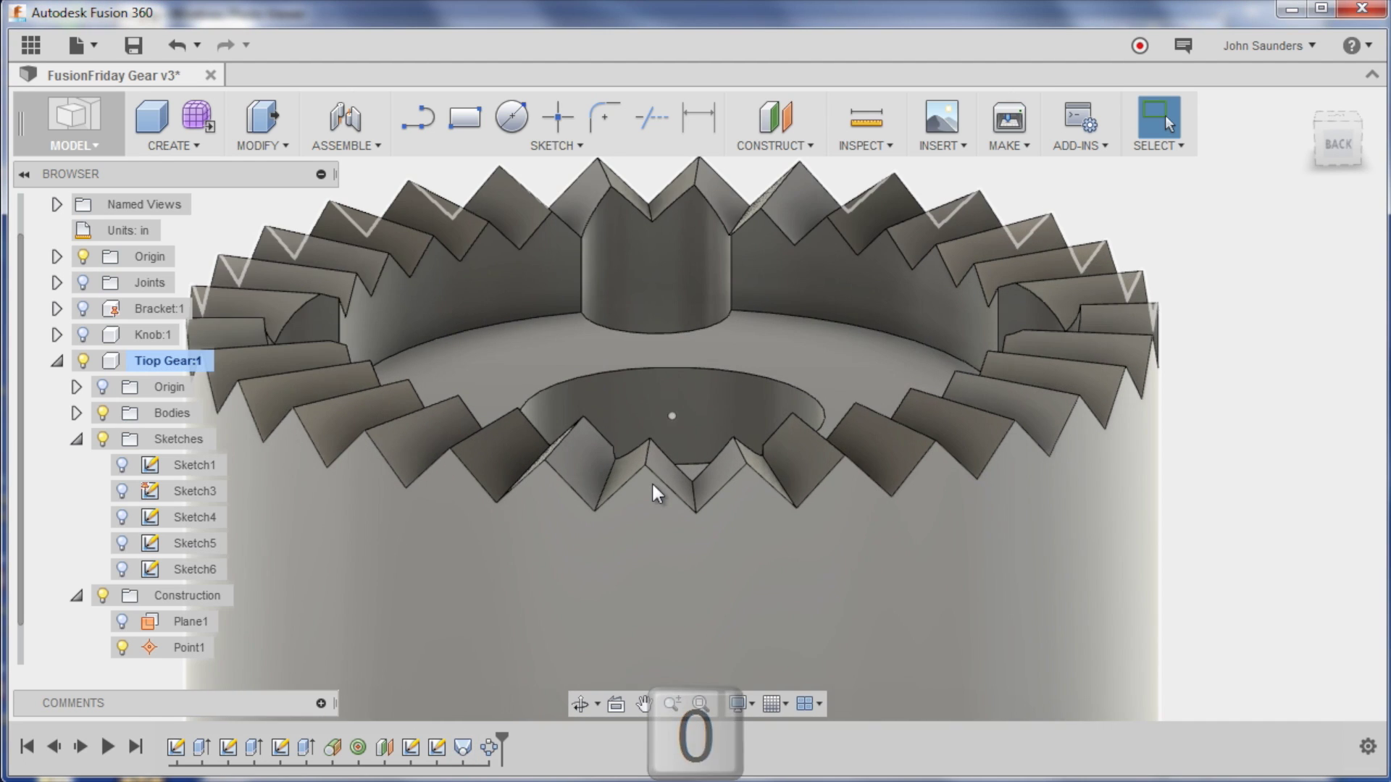
click(1335, 143)
scroll(728, 355, up, 3)
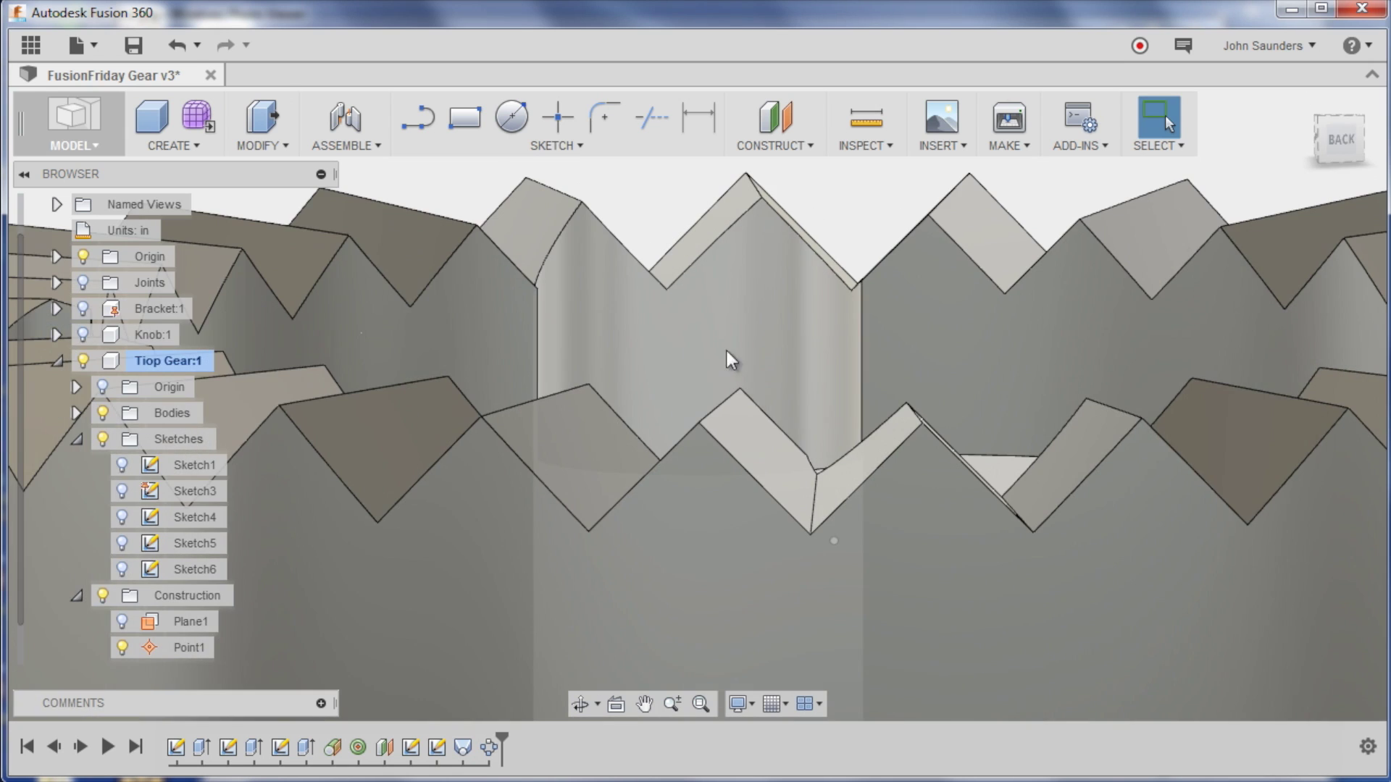
scroll(731, 360, up, 6)
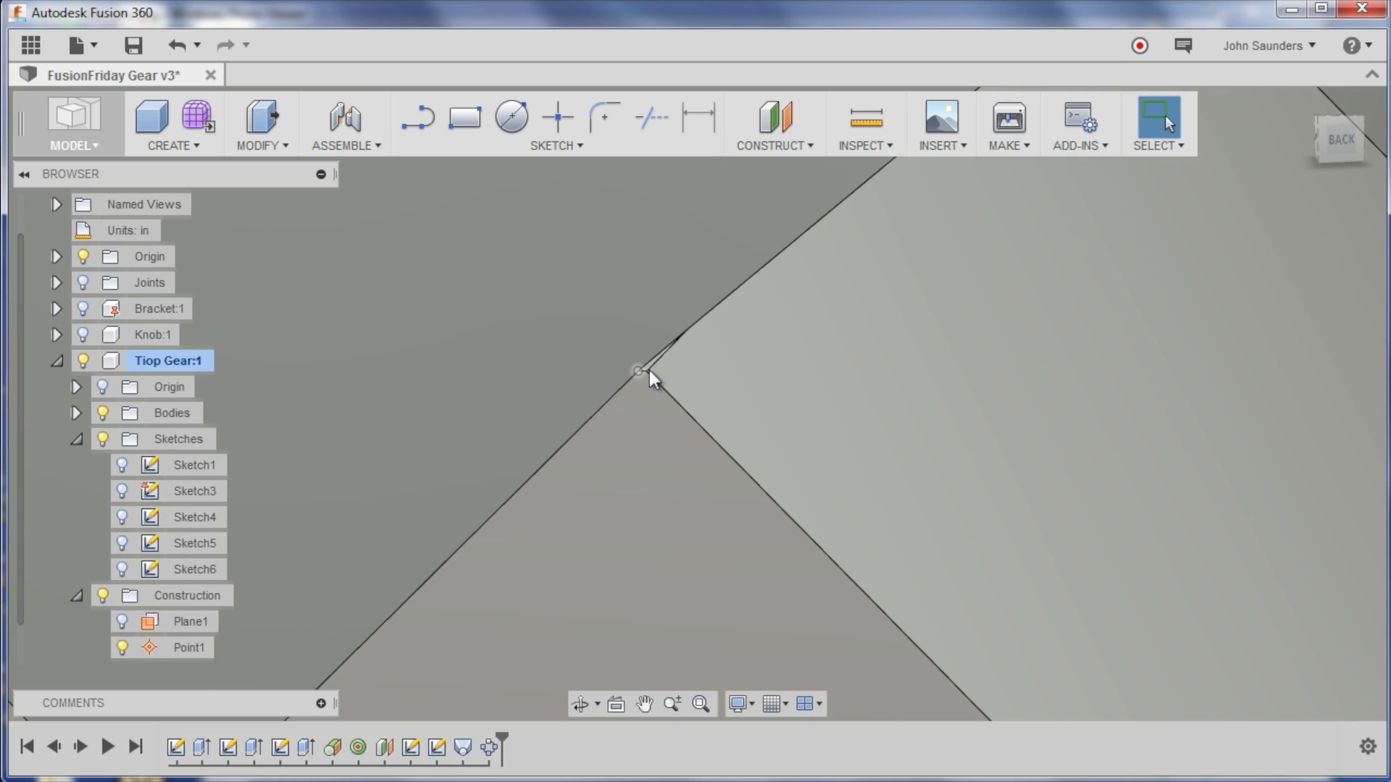
scroll(651, 375, down, 5)
scroll(659, 373, down, 10)
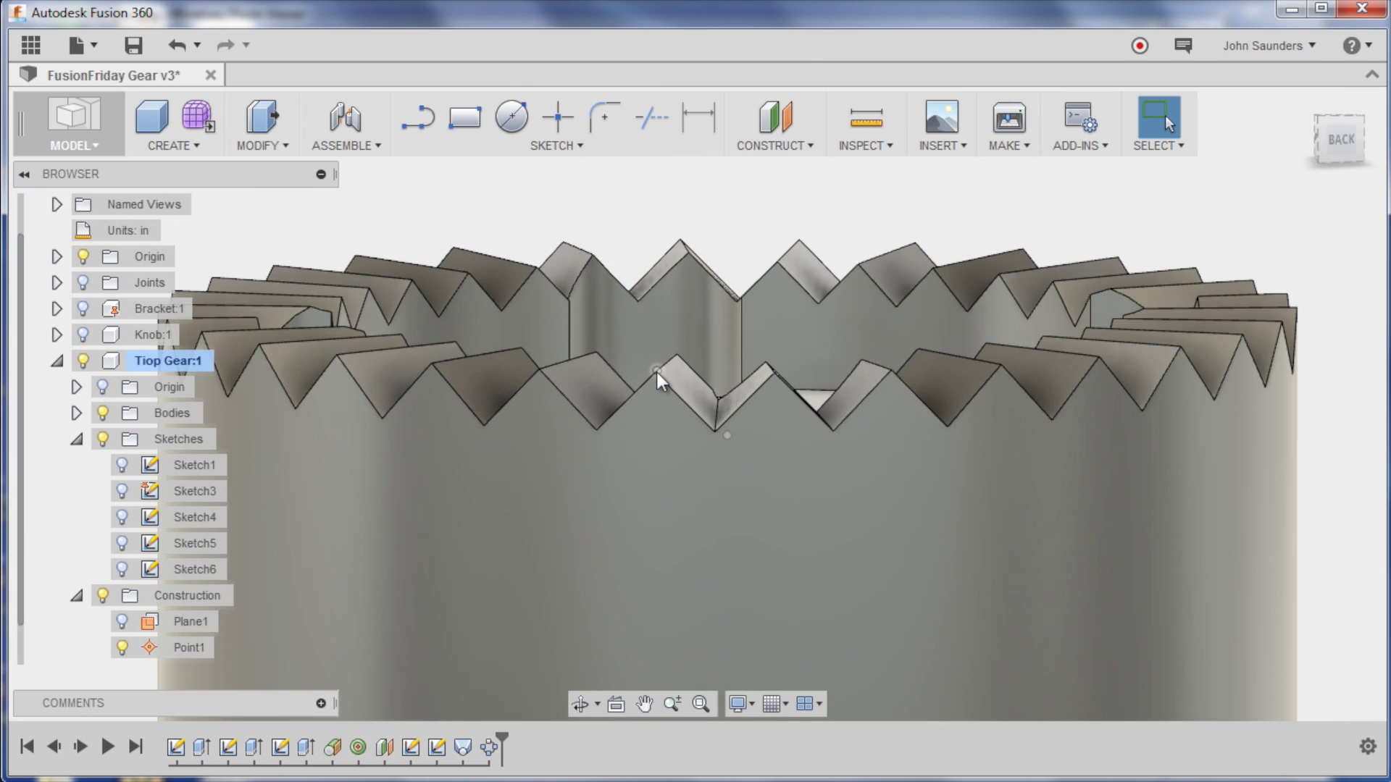
scroll(775, 371, down, 1)
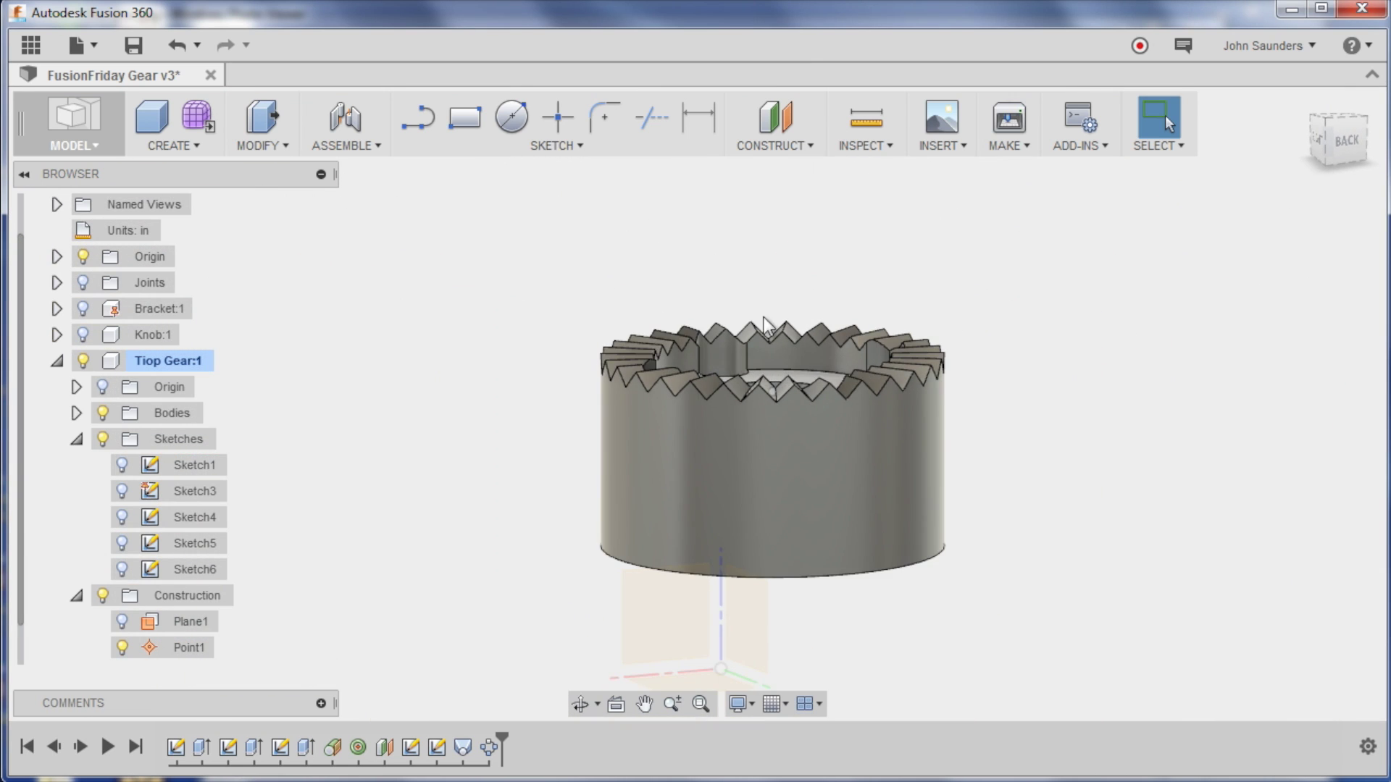
shift+middle_drag(763, 318, 838, 322)
scroll(812, 367, up, 5)
click(1348, 124)
scroll(859, 521, up, 4)
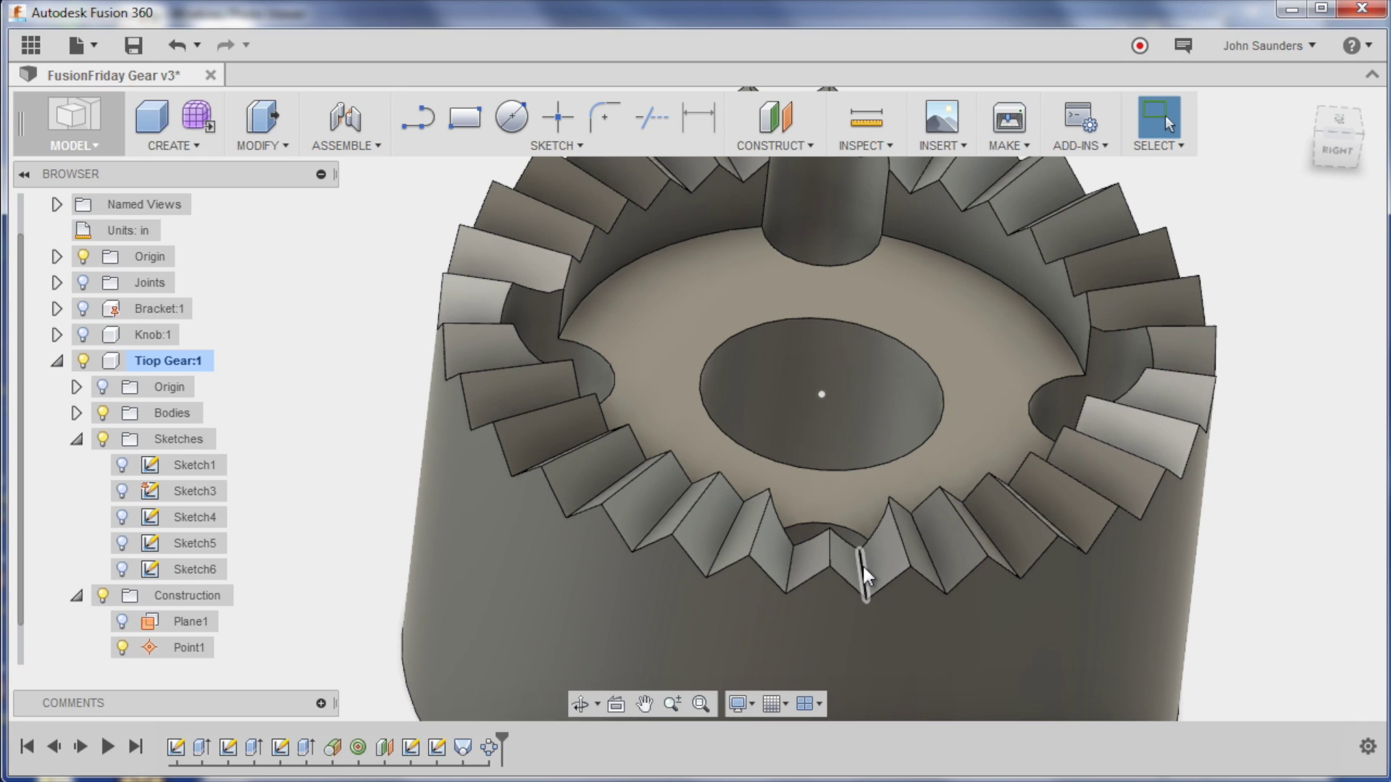
Step: Check the DJI Osmo reference photo and offset the gear's recessed floor face to a distance of -0.05 in with Press Pull
key(alt+Tab)
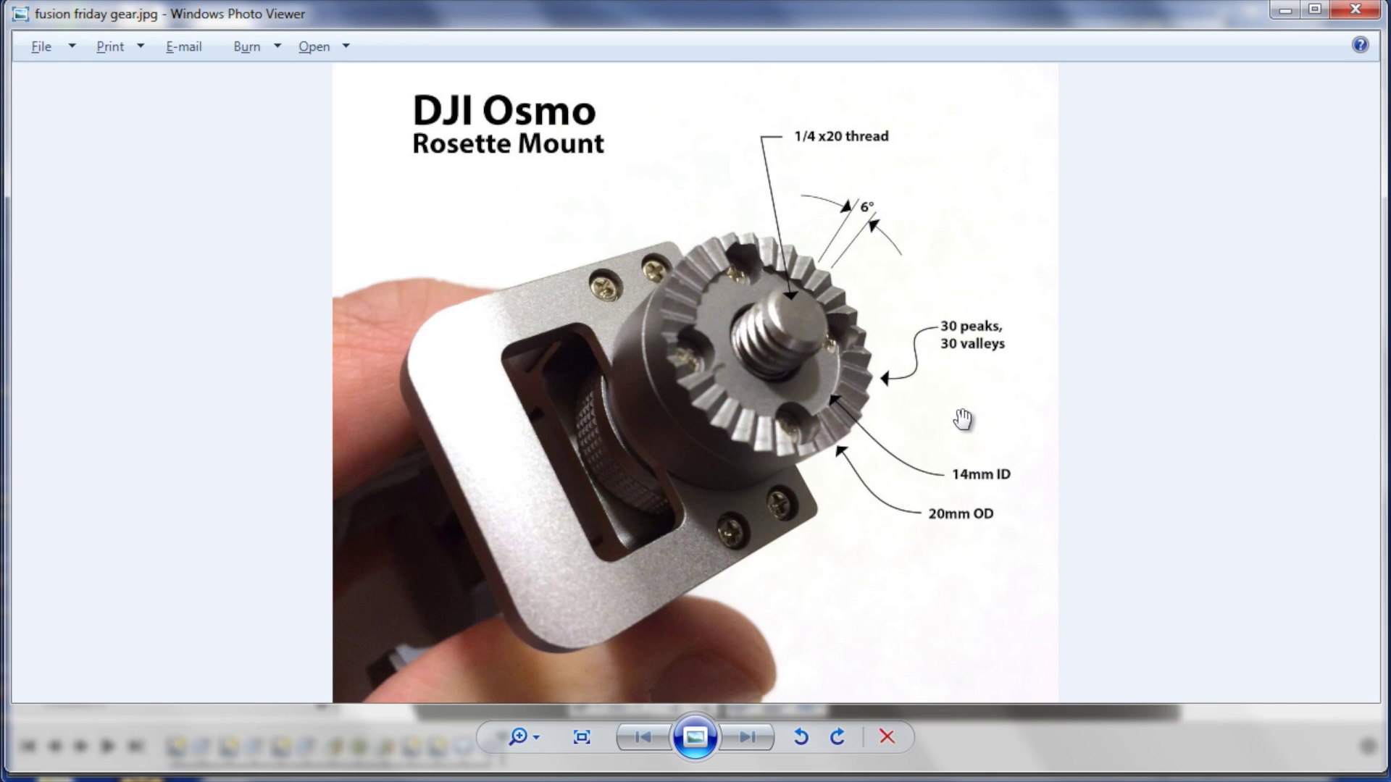
key(alt+Tab)
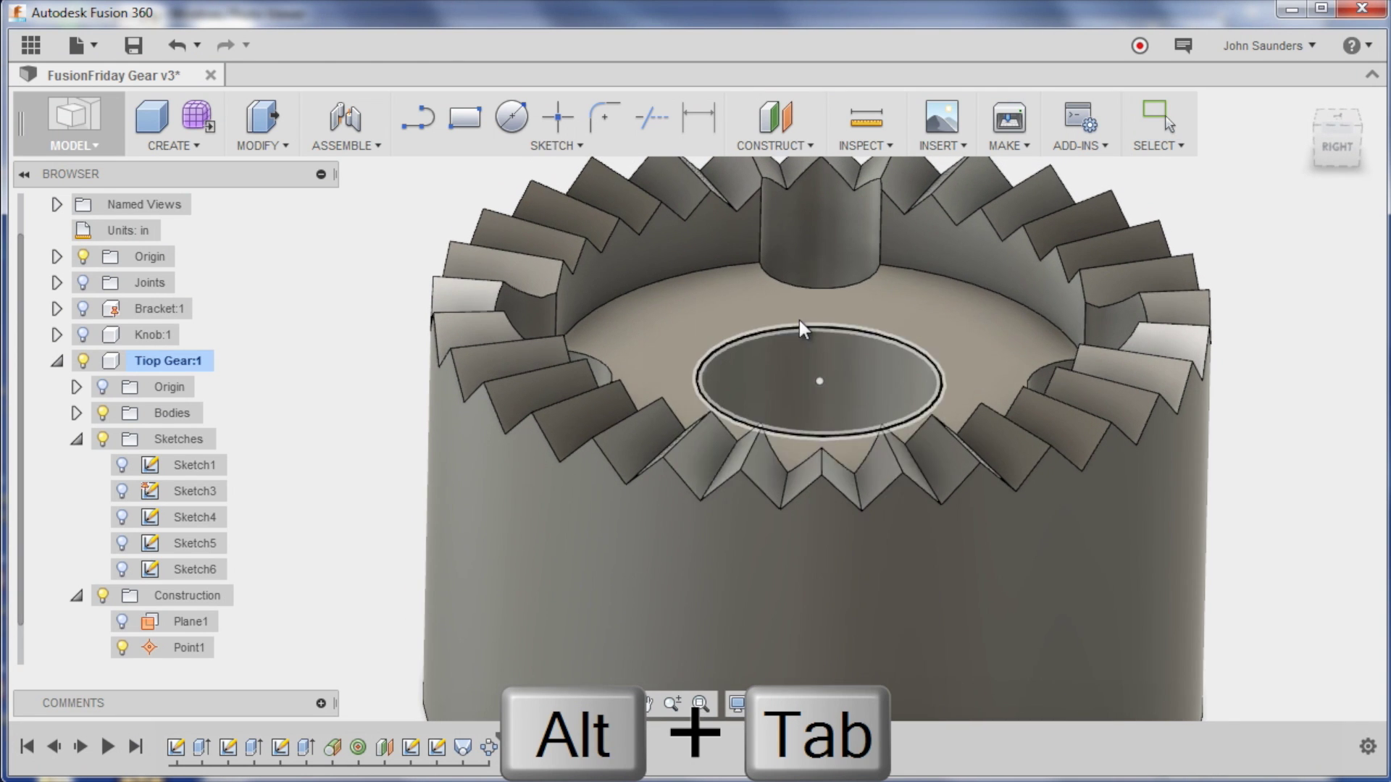
click(689, 319)
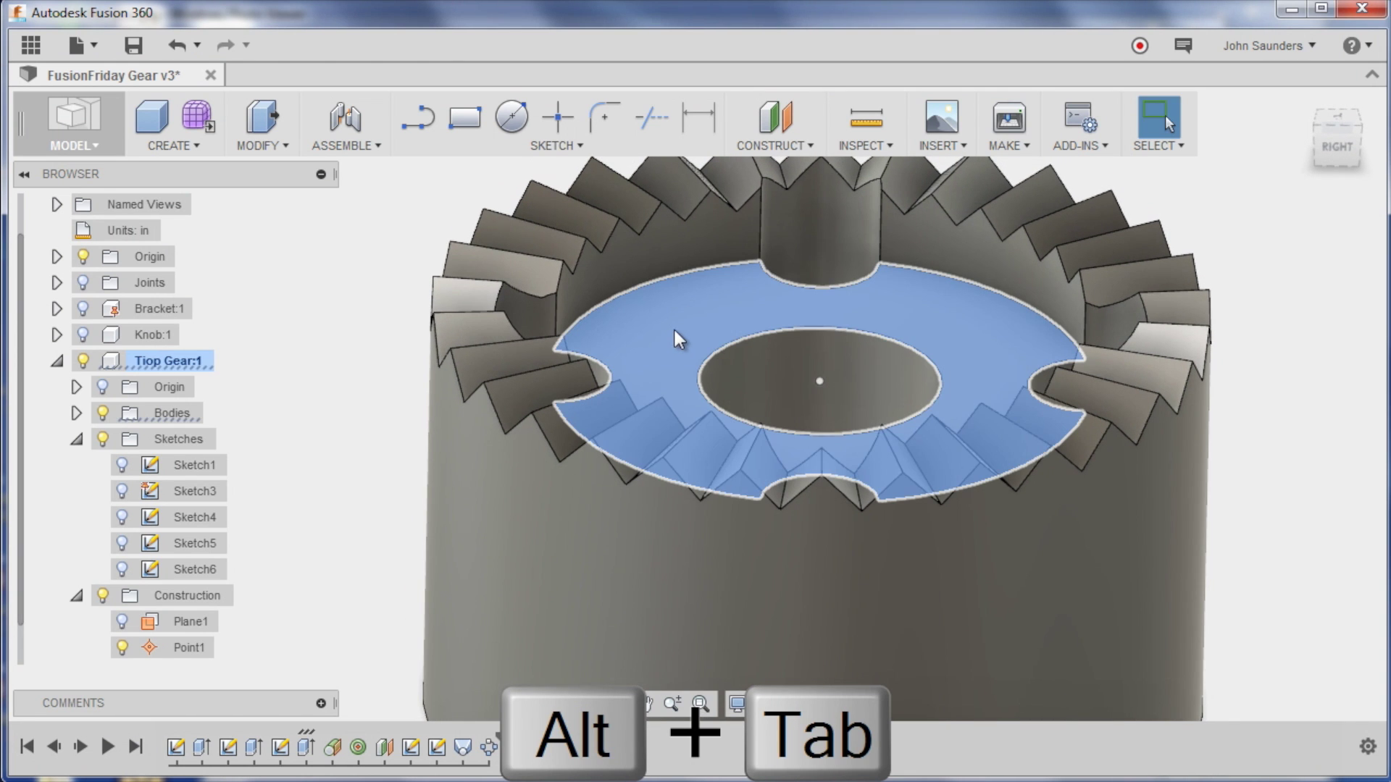
key(q)
key(Escape)
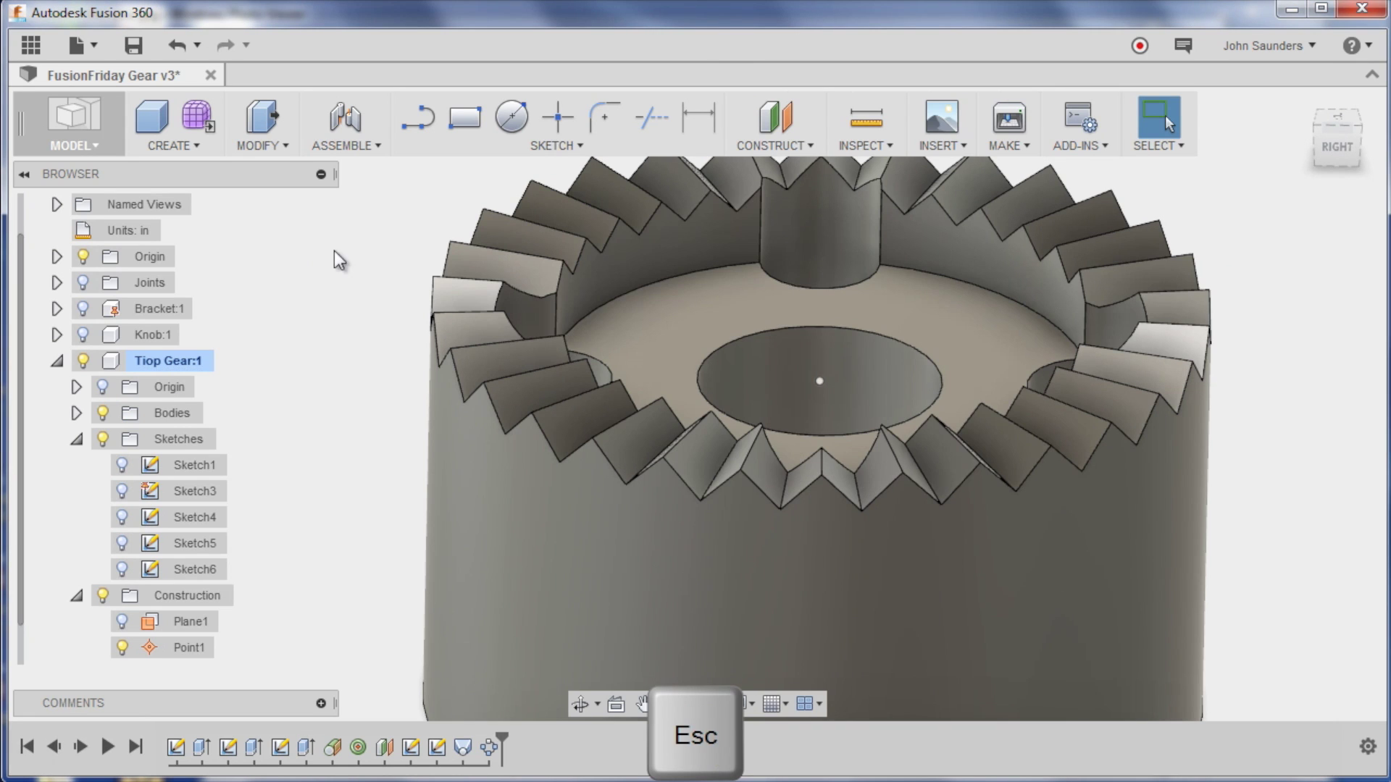
click(643, 320)
key(q)
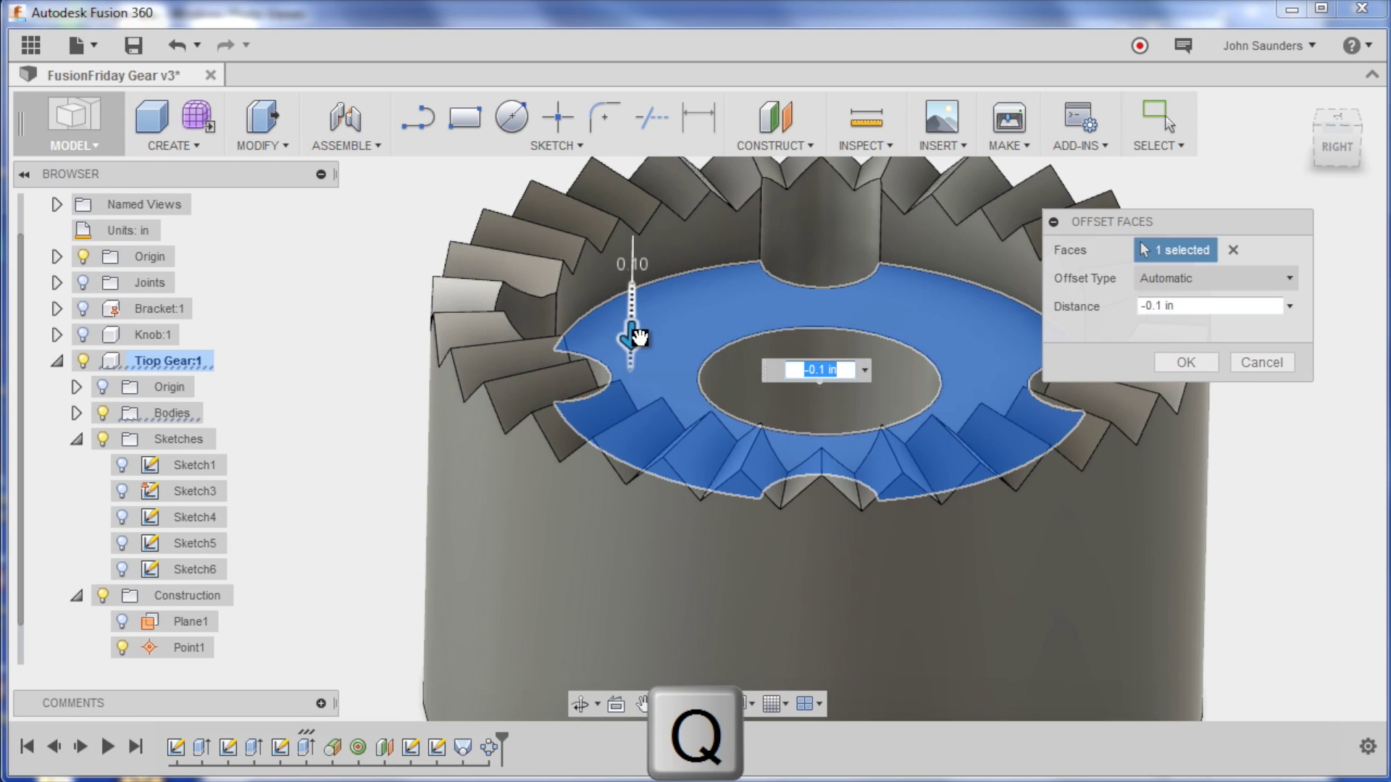
drag(639, 337, 642, 294)
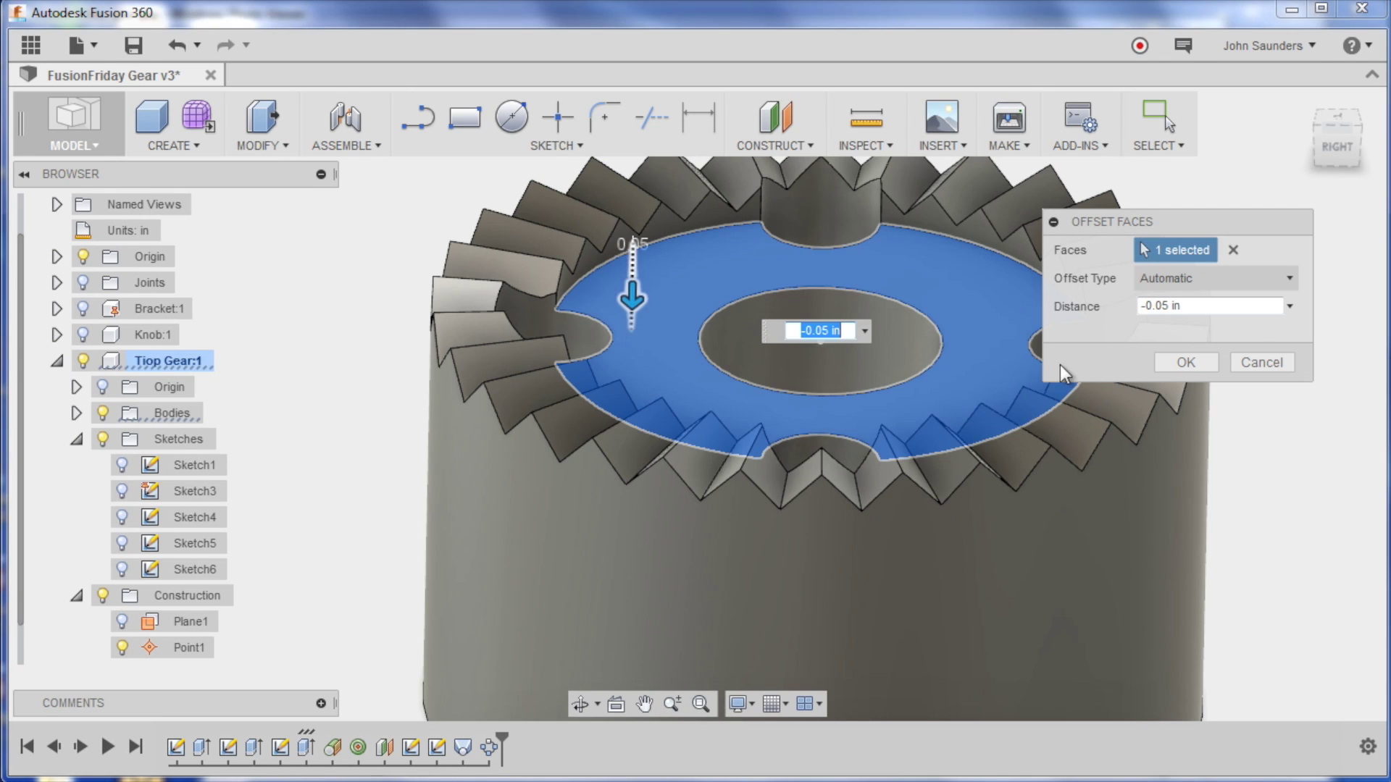
click(1185, 362)
Step: Show the Knob and Bracket components and activate the top-level FusionFriday Gear v3 assembly
scroll(397, 293, down, 2)
shift+middle_drag(413, 276, 465, 323)
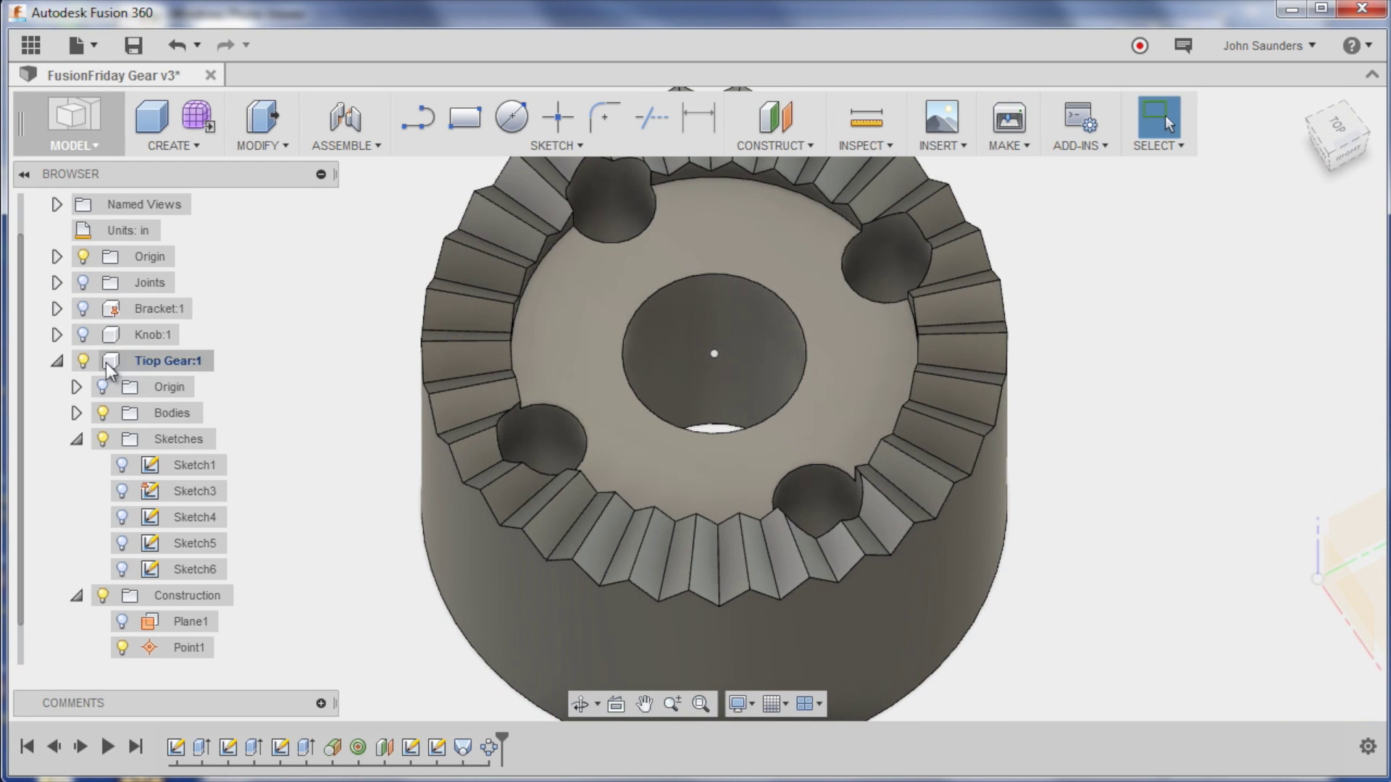
click(83, 335)
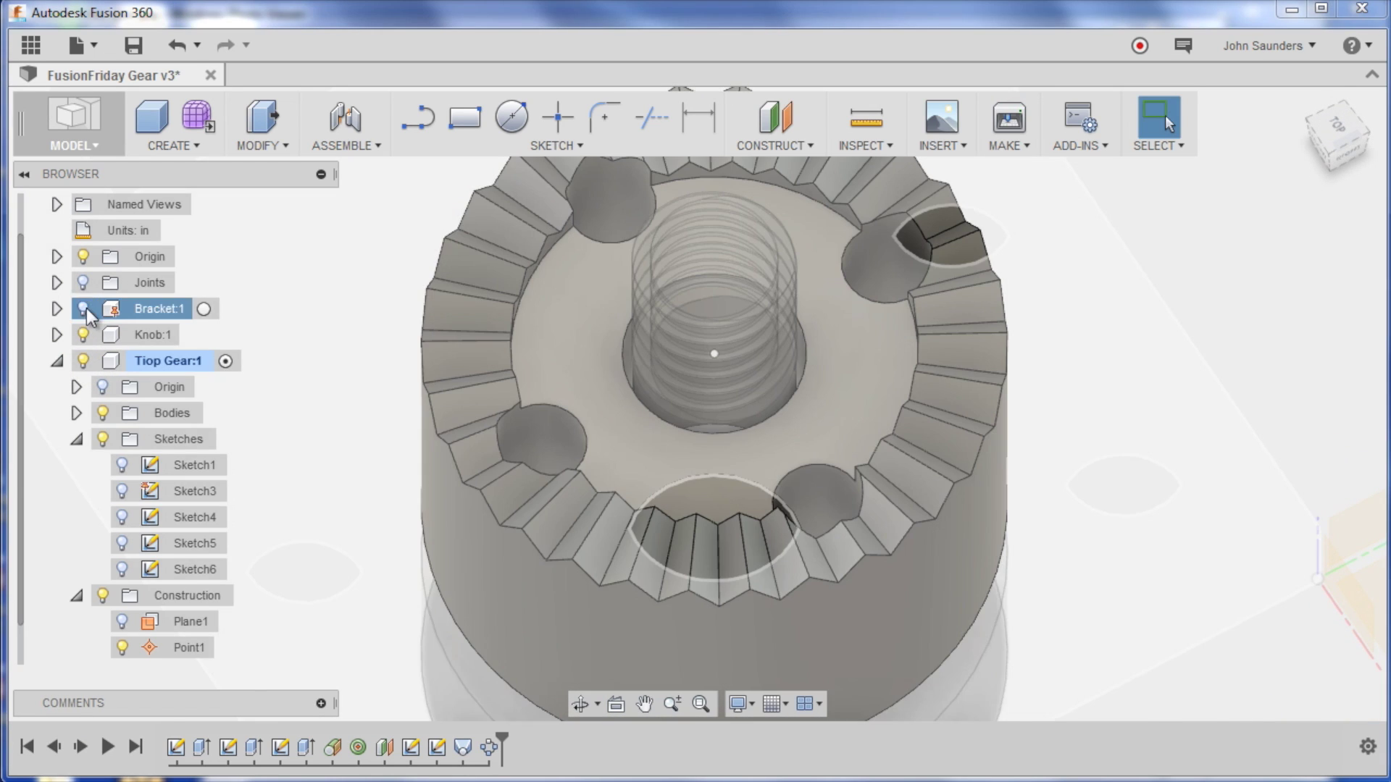
click(84, 309)
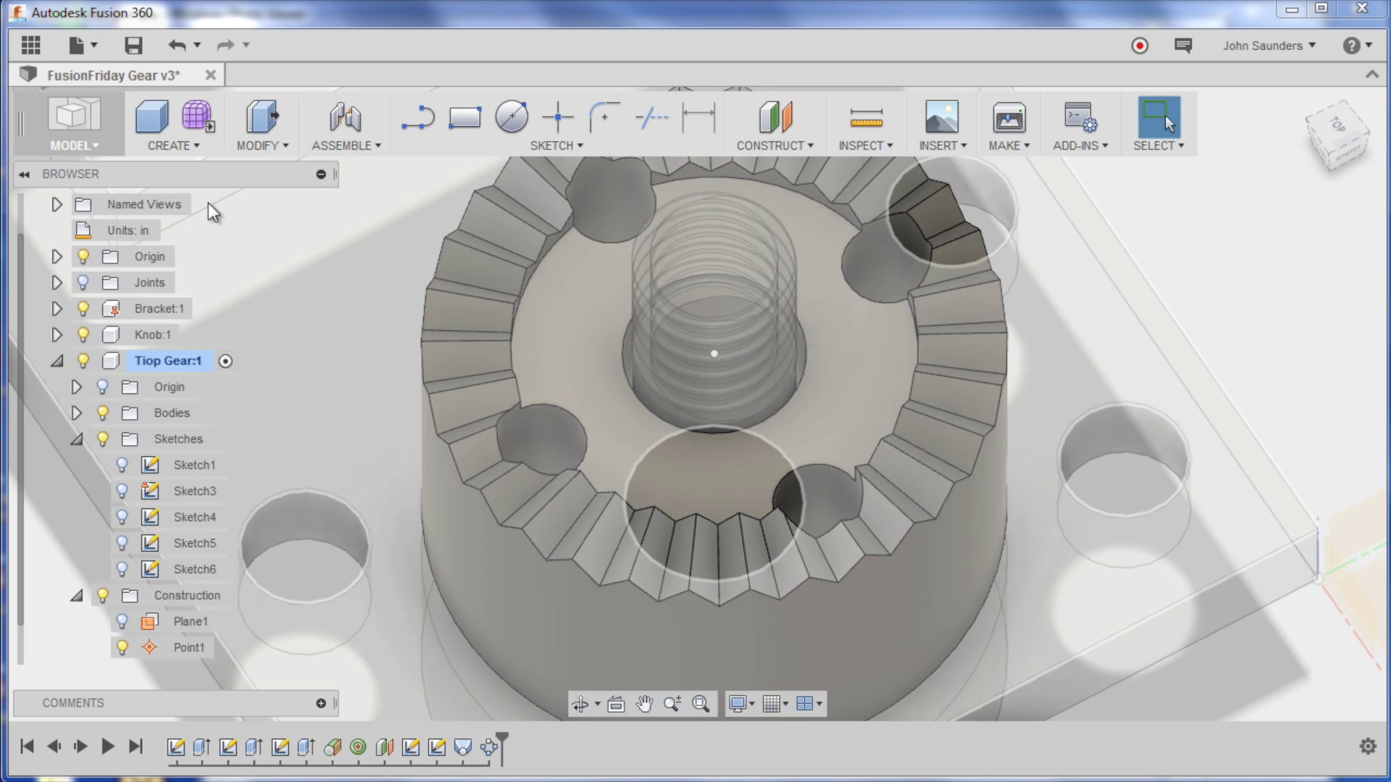
click(172, 205)
scroll(190, 221, up, 1)
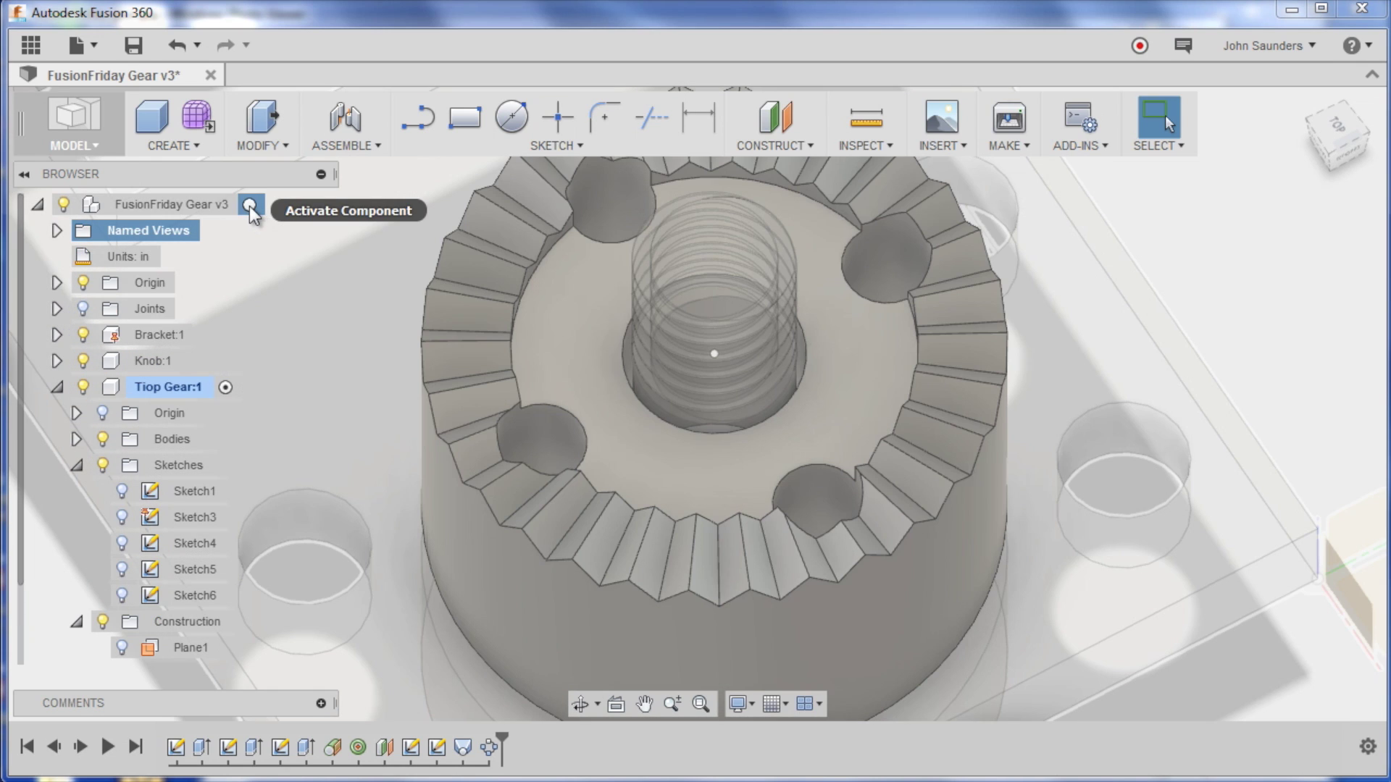
click(249, 205)
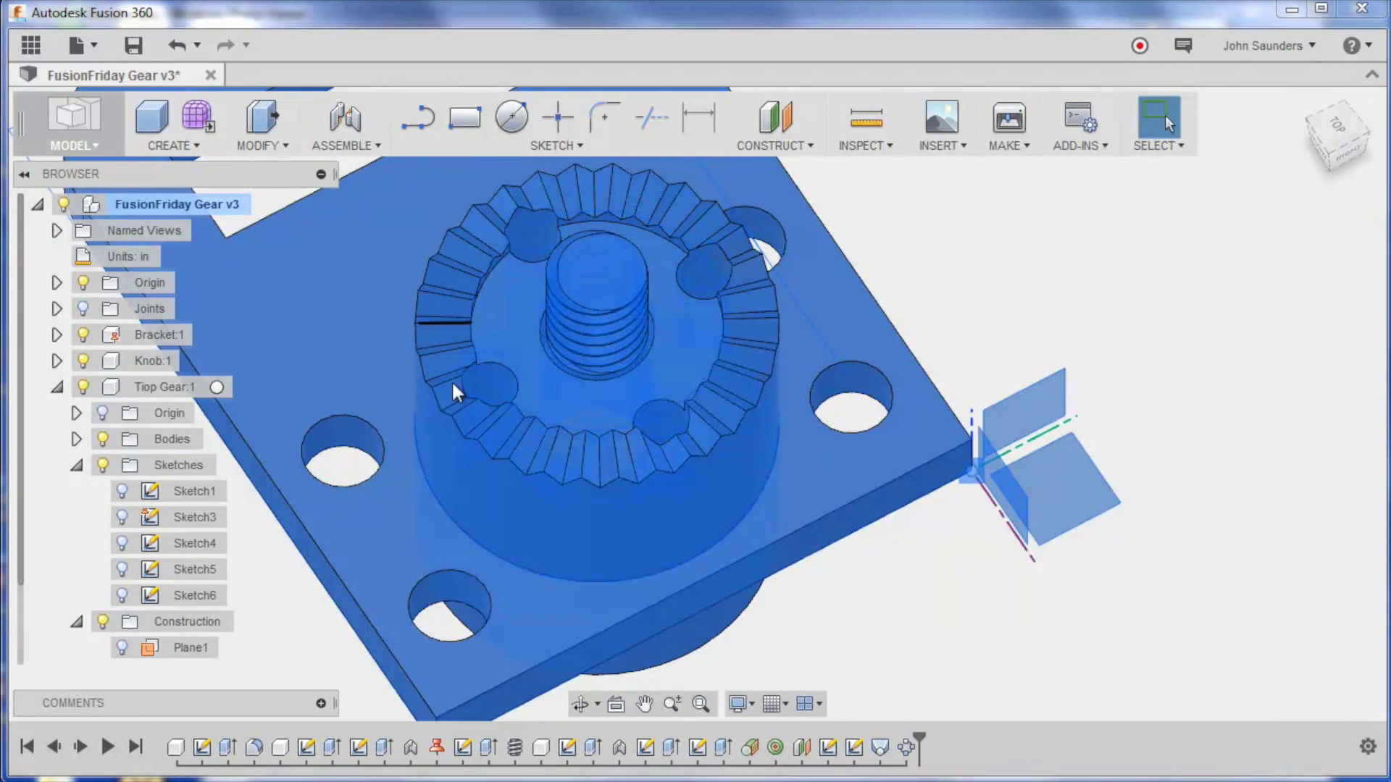
Step: Examine the assembled bracket, knob and toothed gear from above and from the side
scroll(452, 384, down, 2)
click(907, 280)
shift+middle_drag(907, 280, 949, 282)
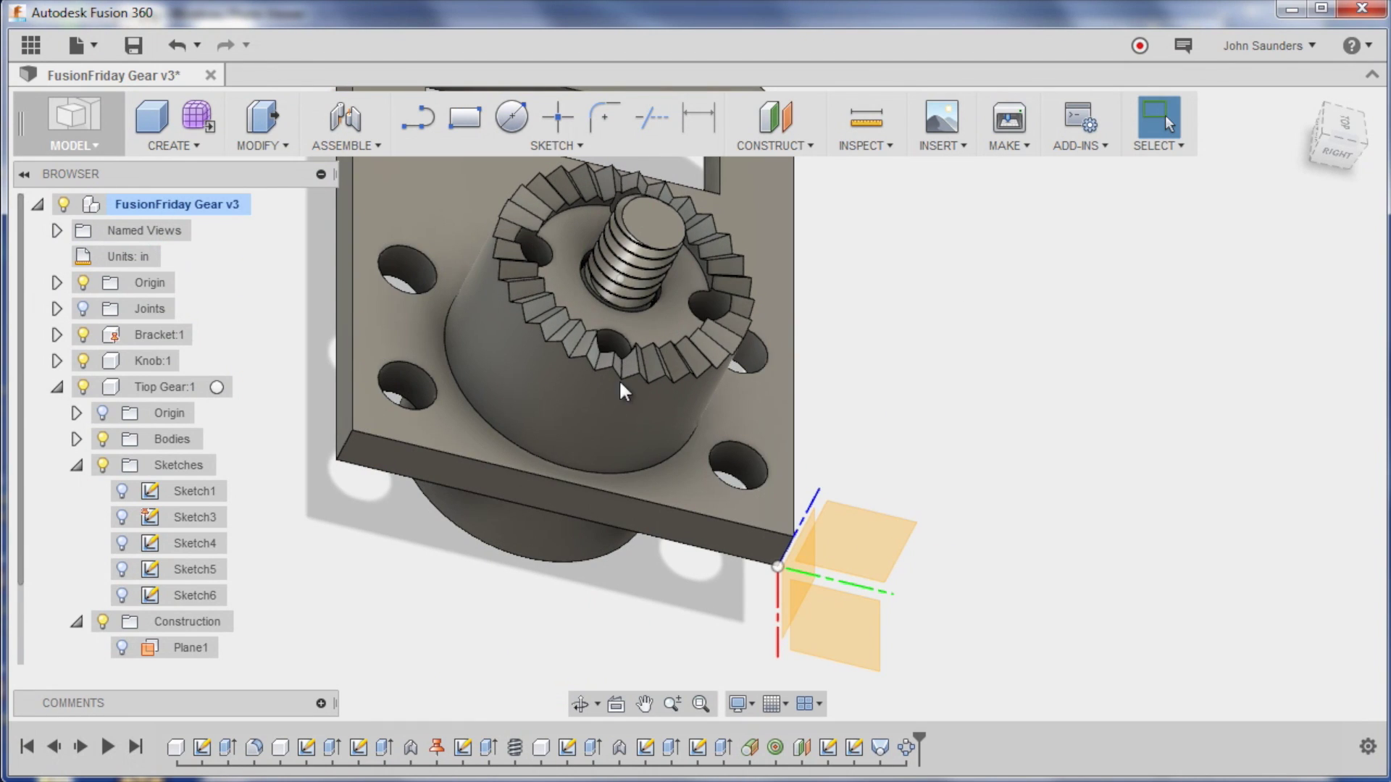
shift+middle_drag(620, 391, 547, 431)
click(804, 584)
middle_drag(660, 461, 702, 376)
shift+middle_drag(346, 384, 296, 370)
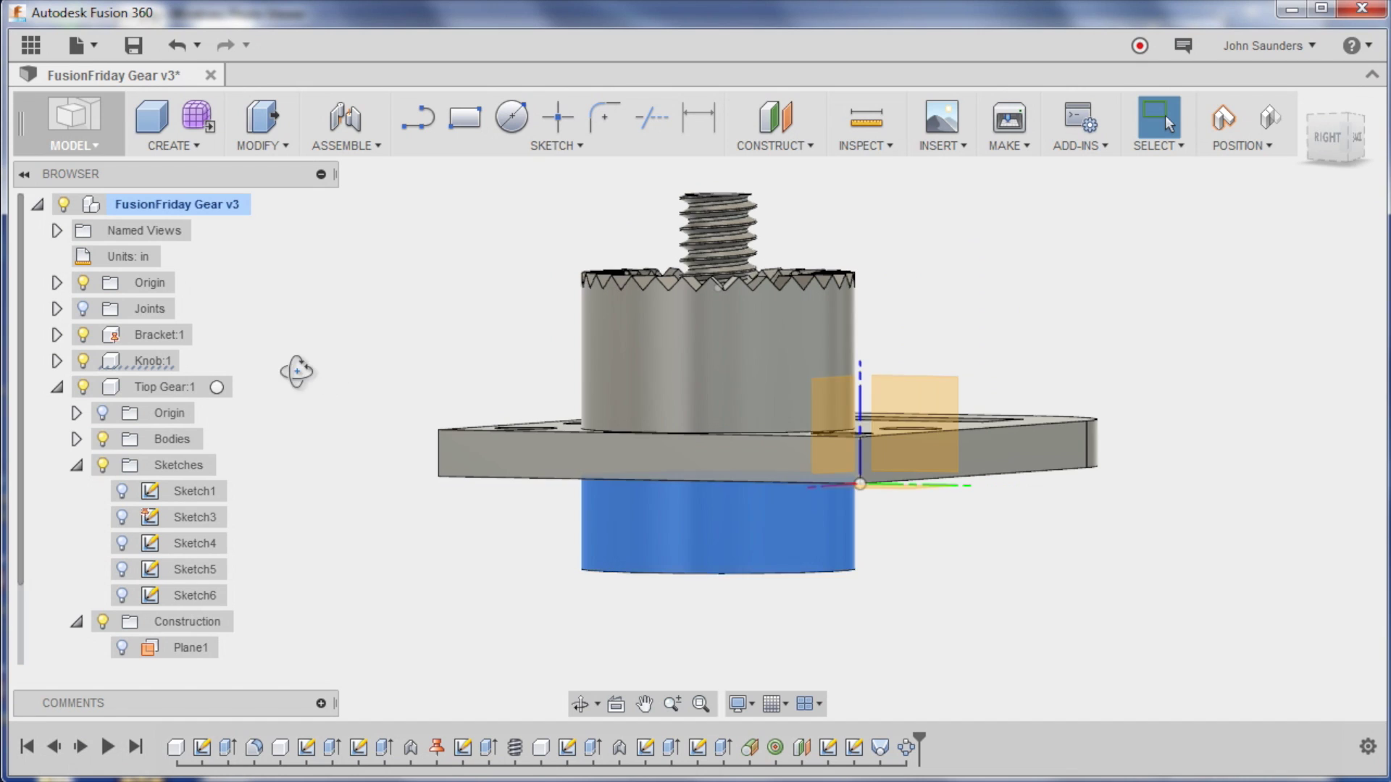
Step: Activate the Knob component and hide the Bracket and Tiop Gear components to isolate it
click(58, 389)
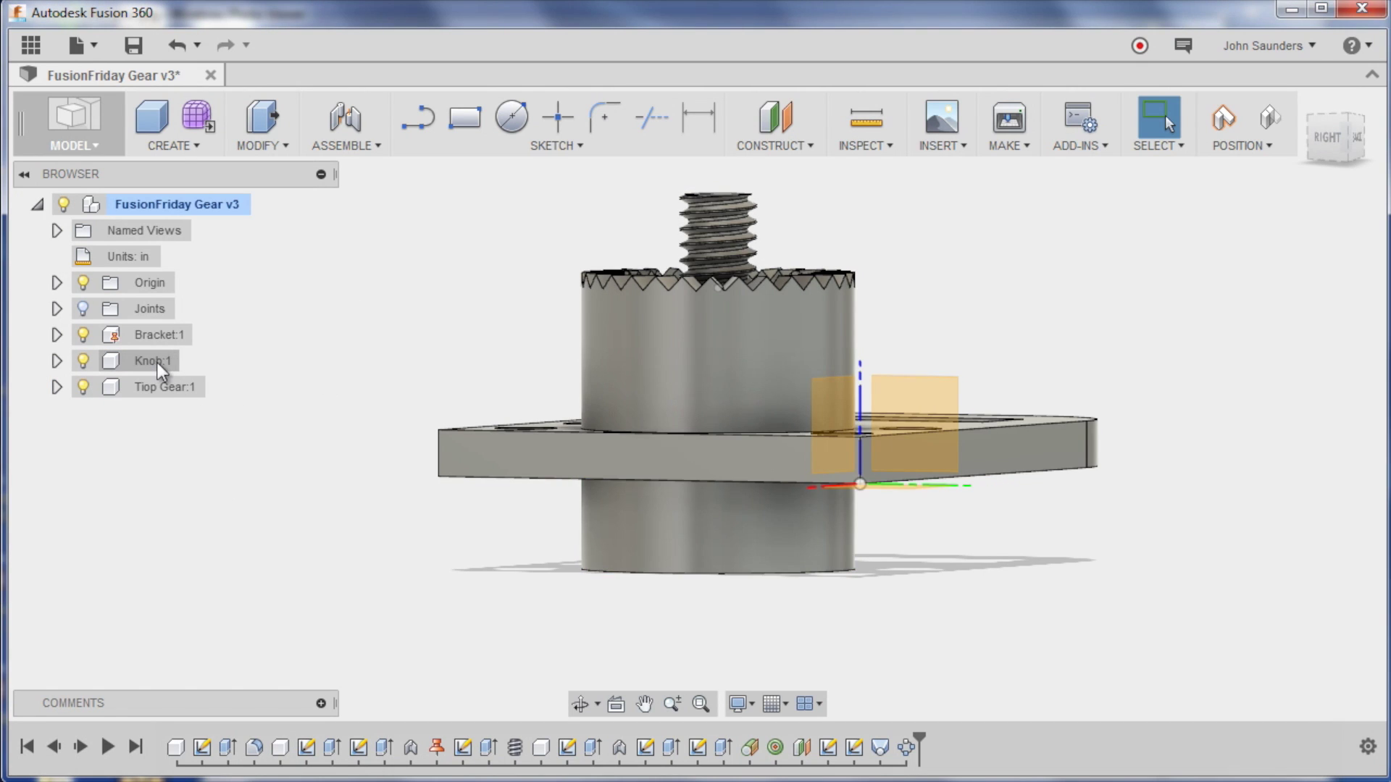
click(215, 362)
click(83, 334)
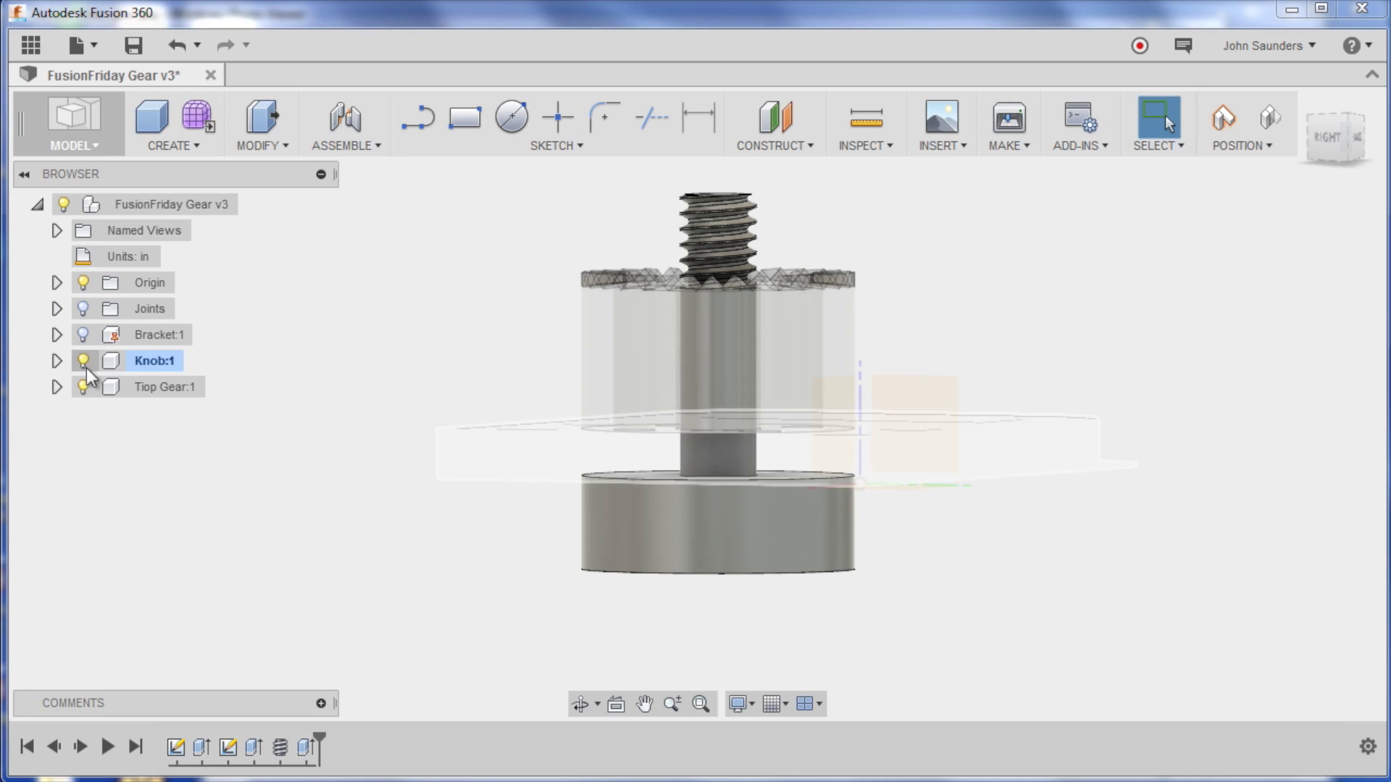
click(83, 386)
shift+middle_drag(432, 436, 405, 415)
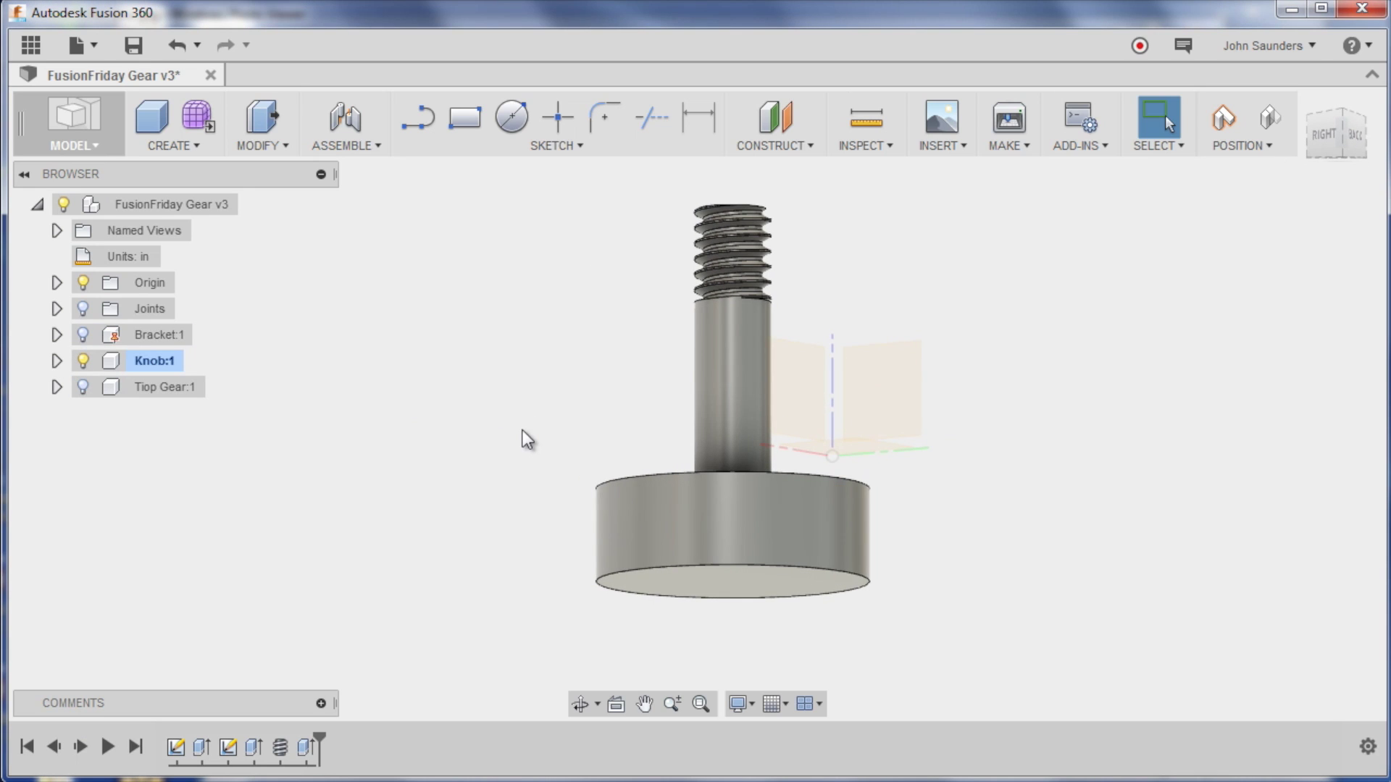
Step: Construct a plane tangent to the knob head's cylindrical side at 0 degrees, continuing with the components in their previous position
click(941, 147)
mouse_move(809, 149)
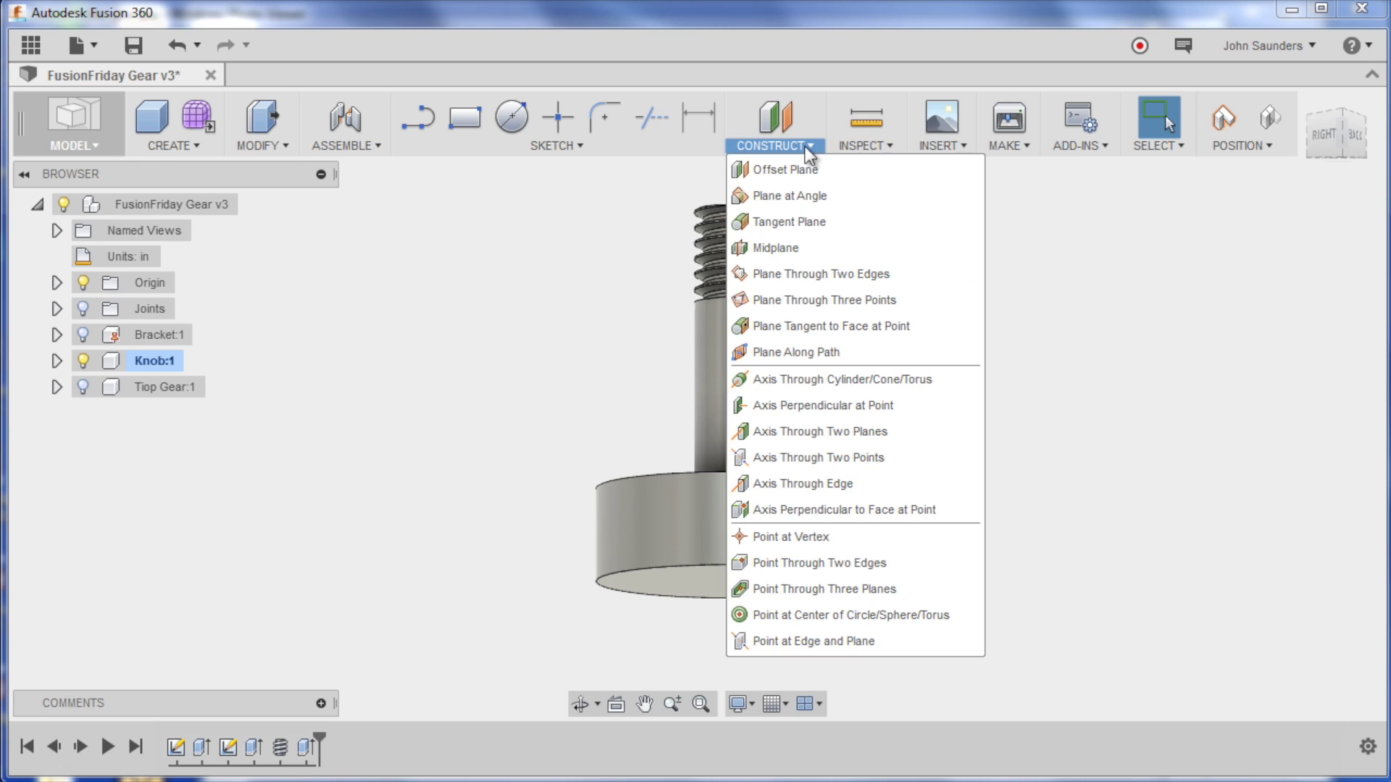
click(814, 221)
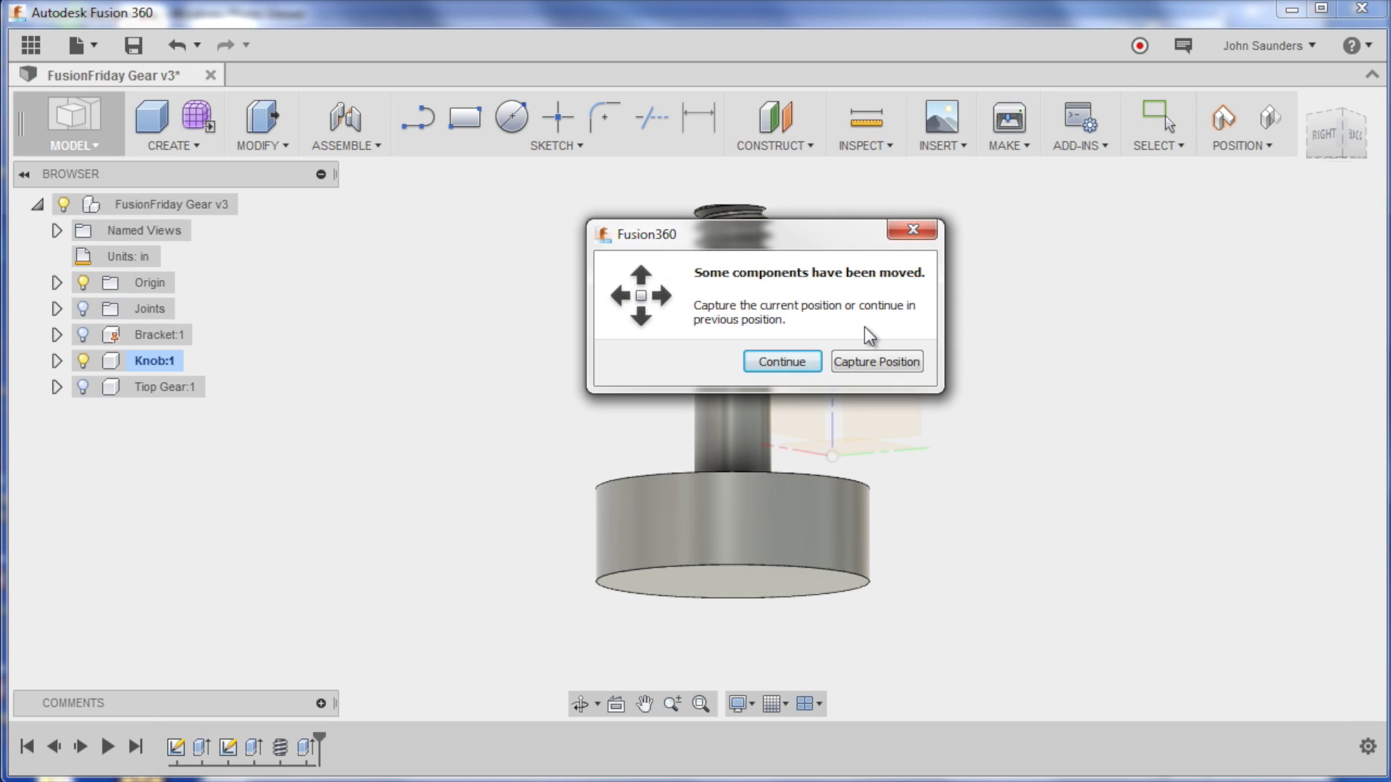
click(795, 366)
click(798, 520)
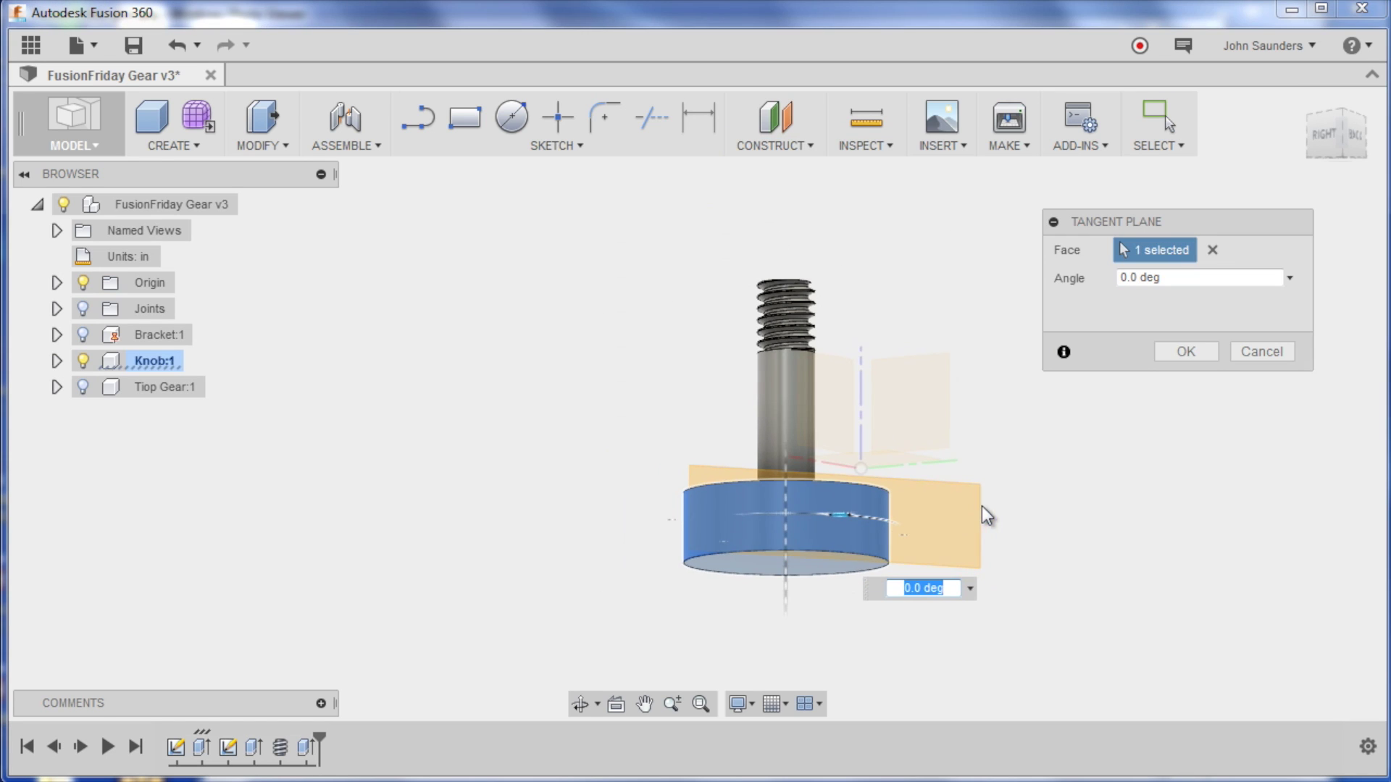
shift+middle_drag(981, 505, 1050, 488)
click(1185, 352)
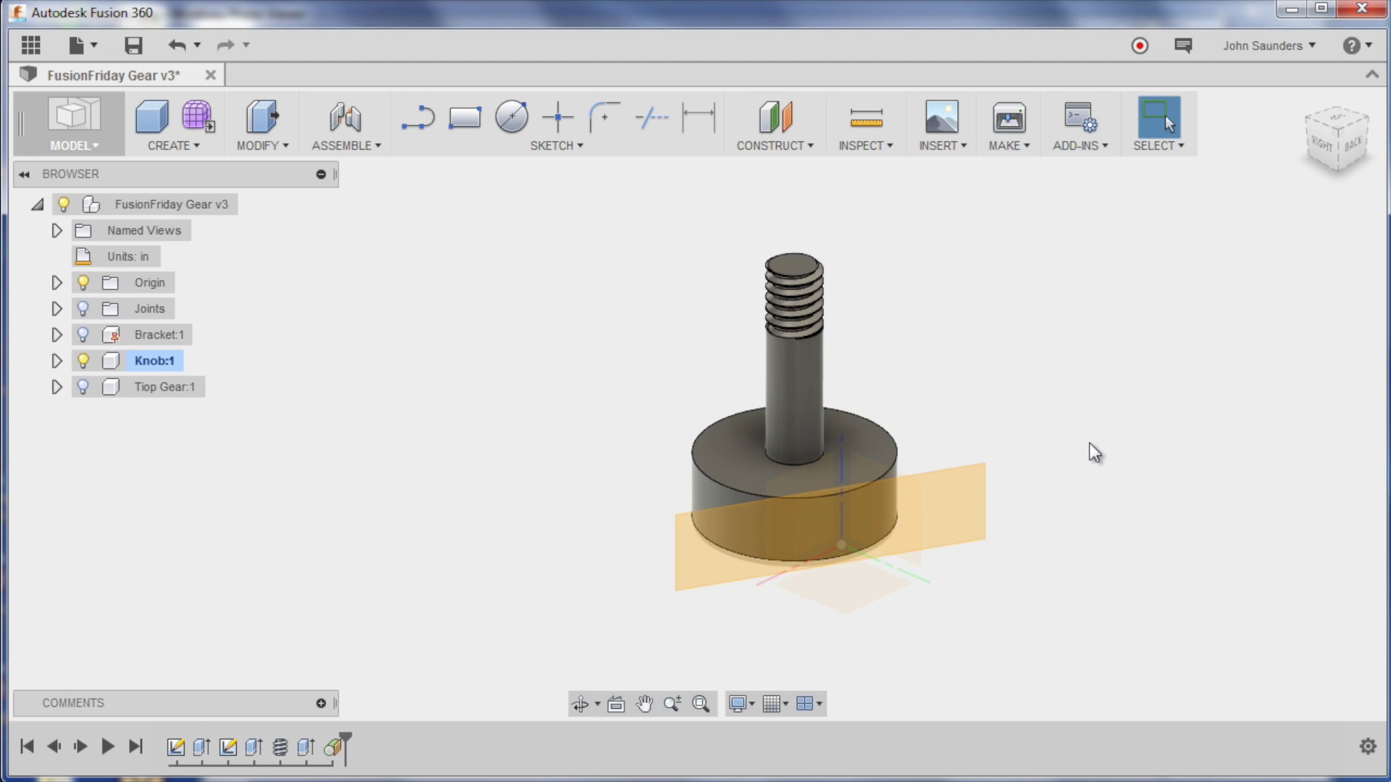
Step: Construct a plane offset 0.02 in from the knob's tangent plane
shift+middle_drag(1090, 443, 1088, 400)
scroll(985, 355, up, 2)
middle_drag(966, 240, 962, 149)
click(776, 142)
click(789, 171)
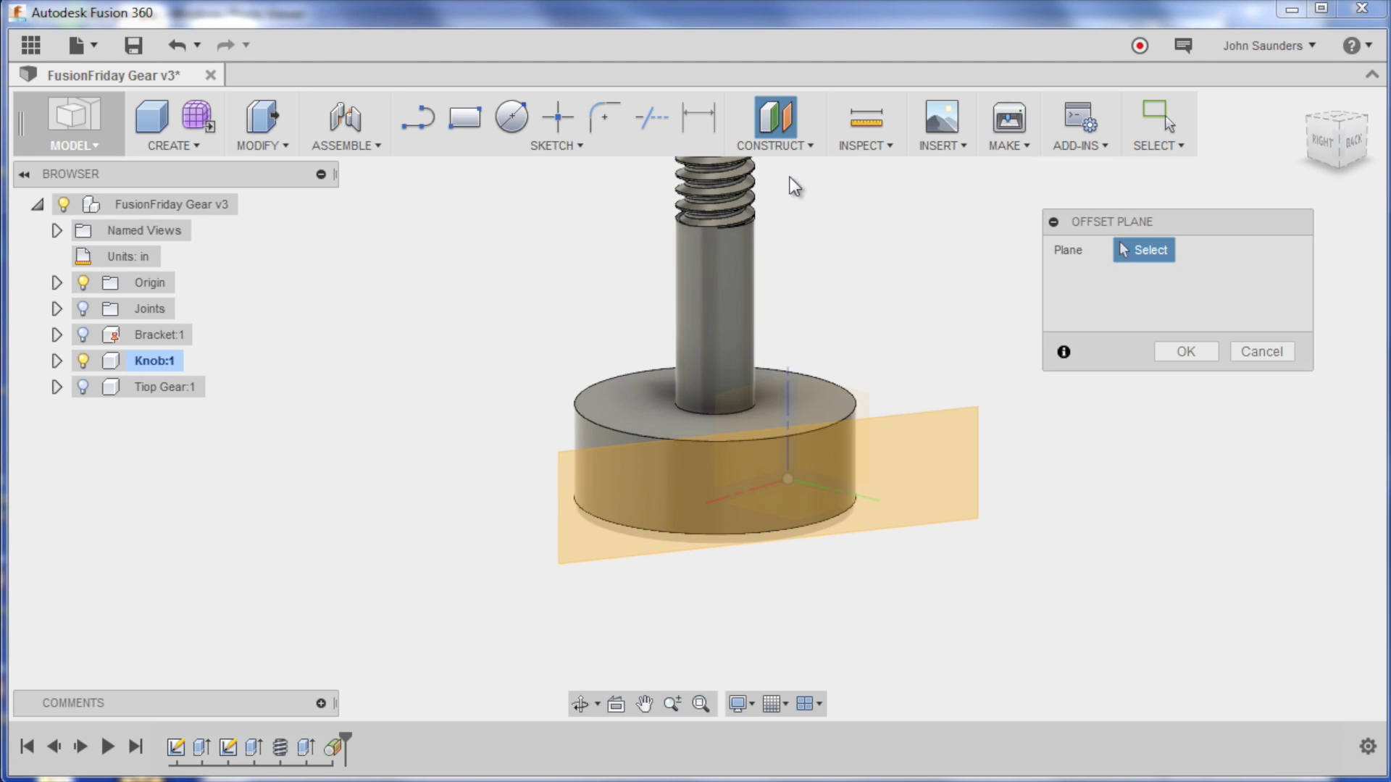
click(914, 444)
text(.0)
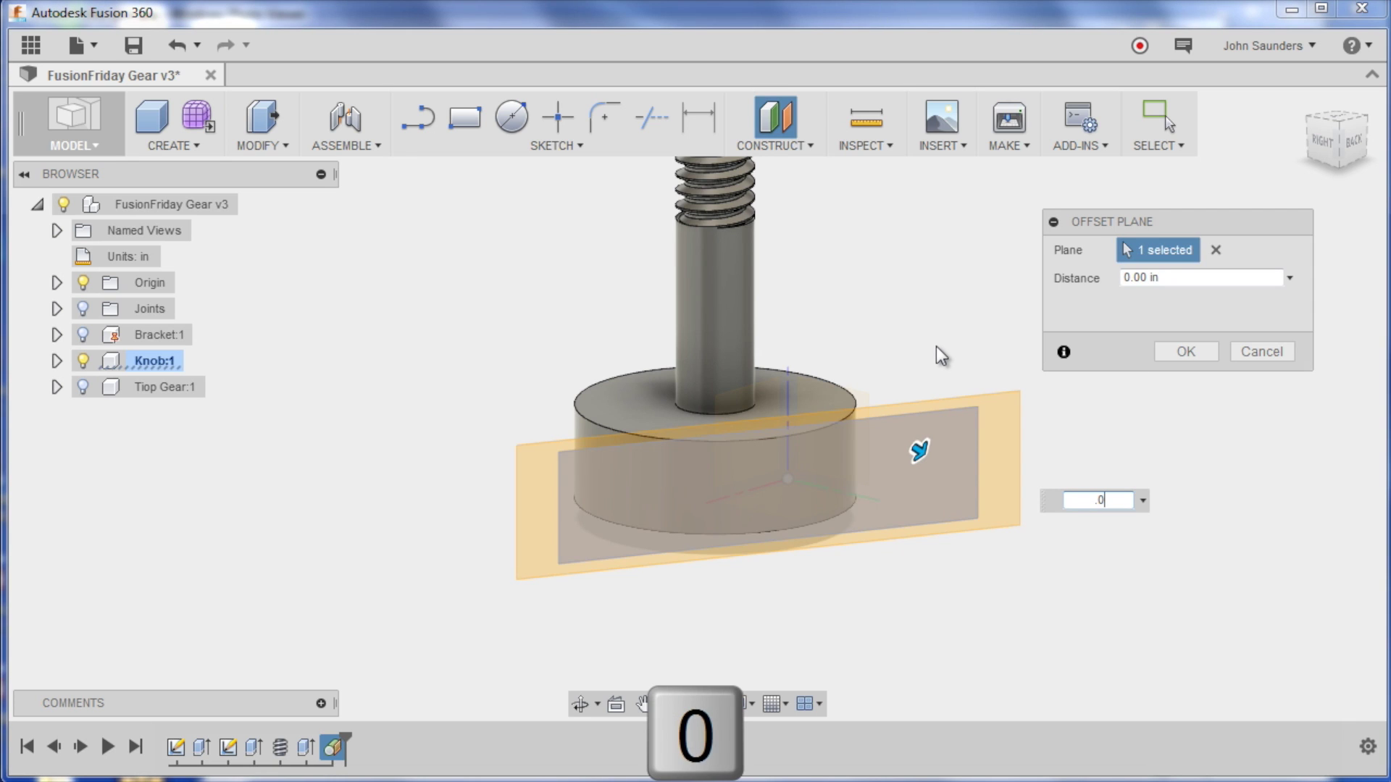
text(2)
key(Return)
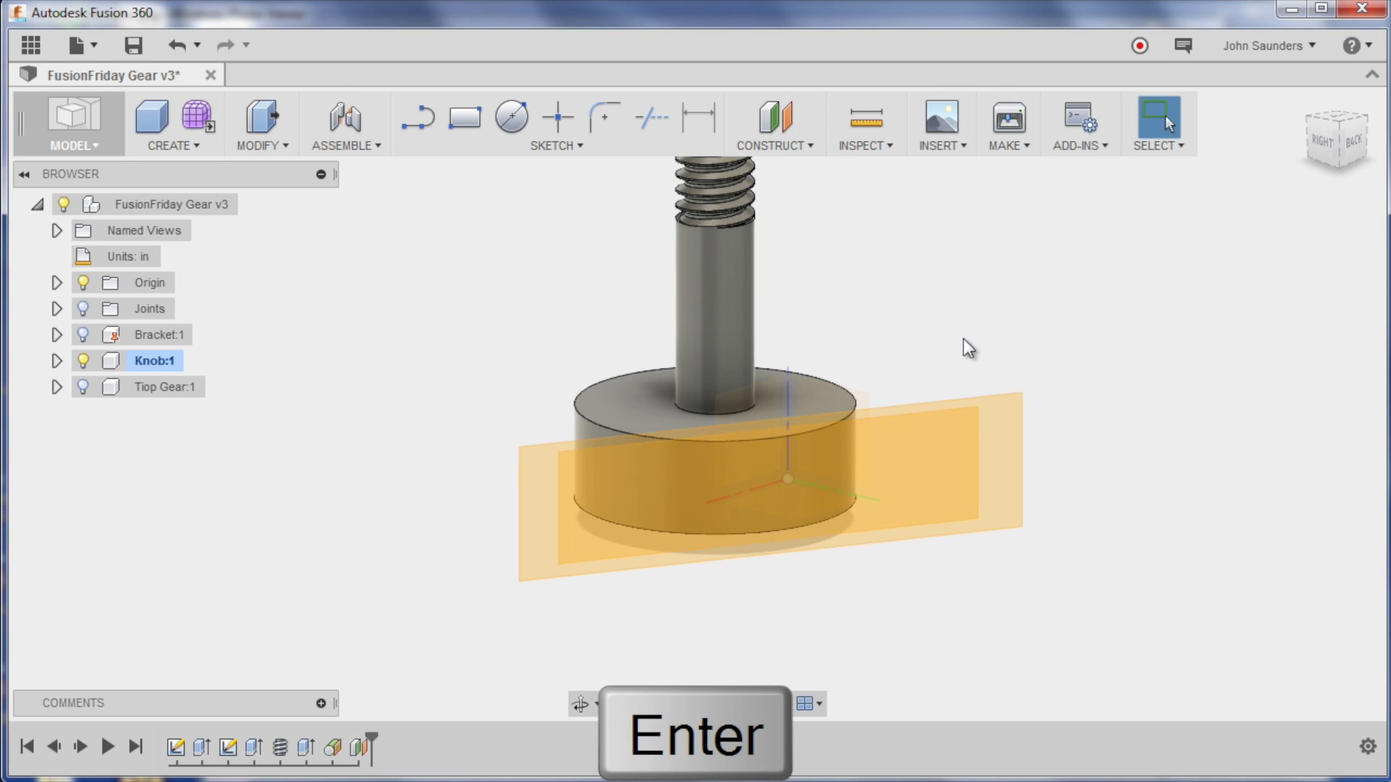
Step: Sketch a small rectangle about 0.004 in high on the offset plane, extending down from the knob head's top edge
key(r)
click(1014, 407)
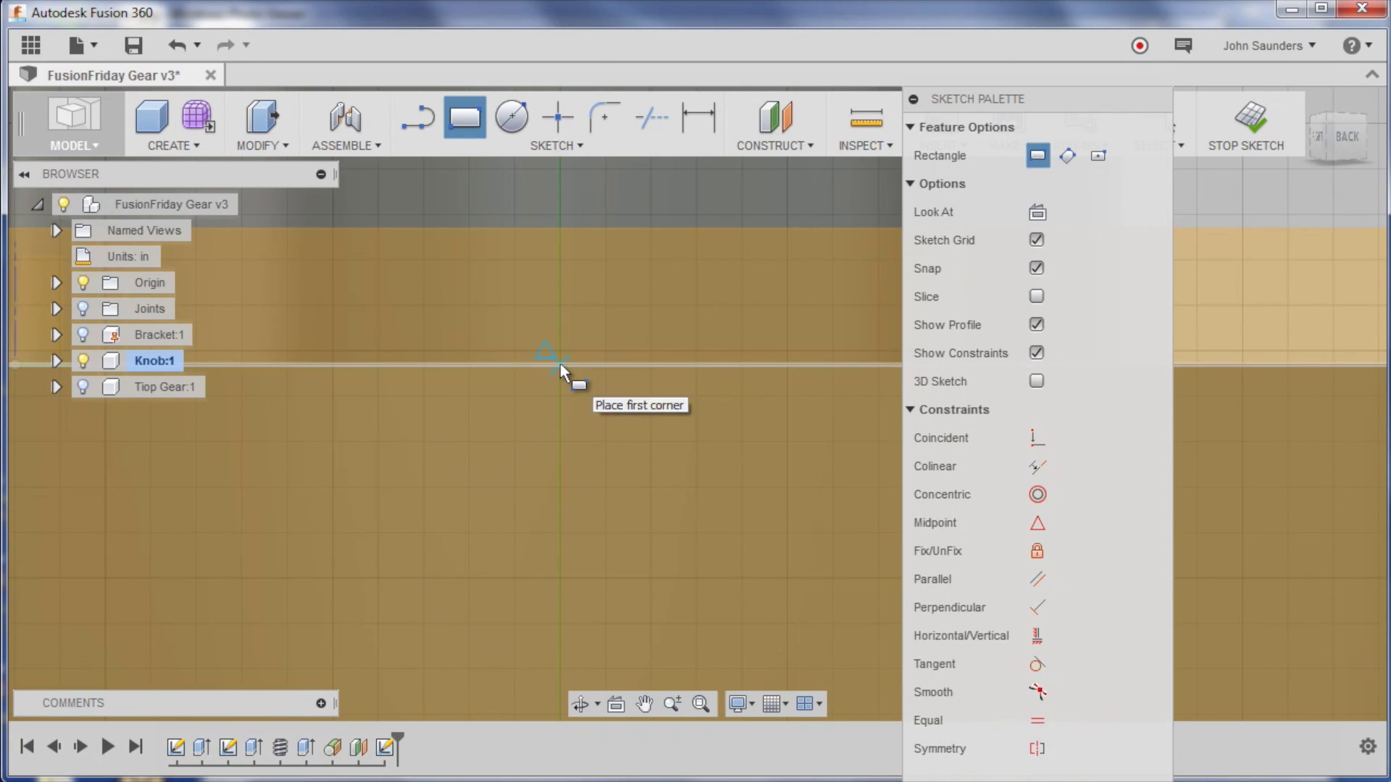
click(561, 367)
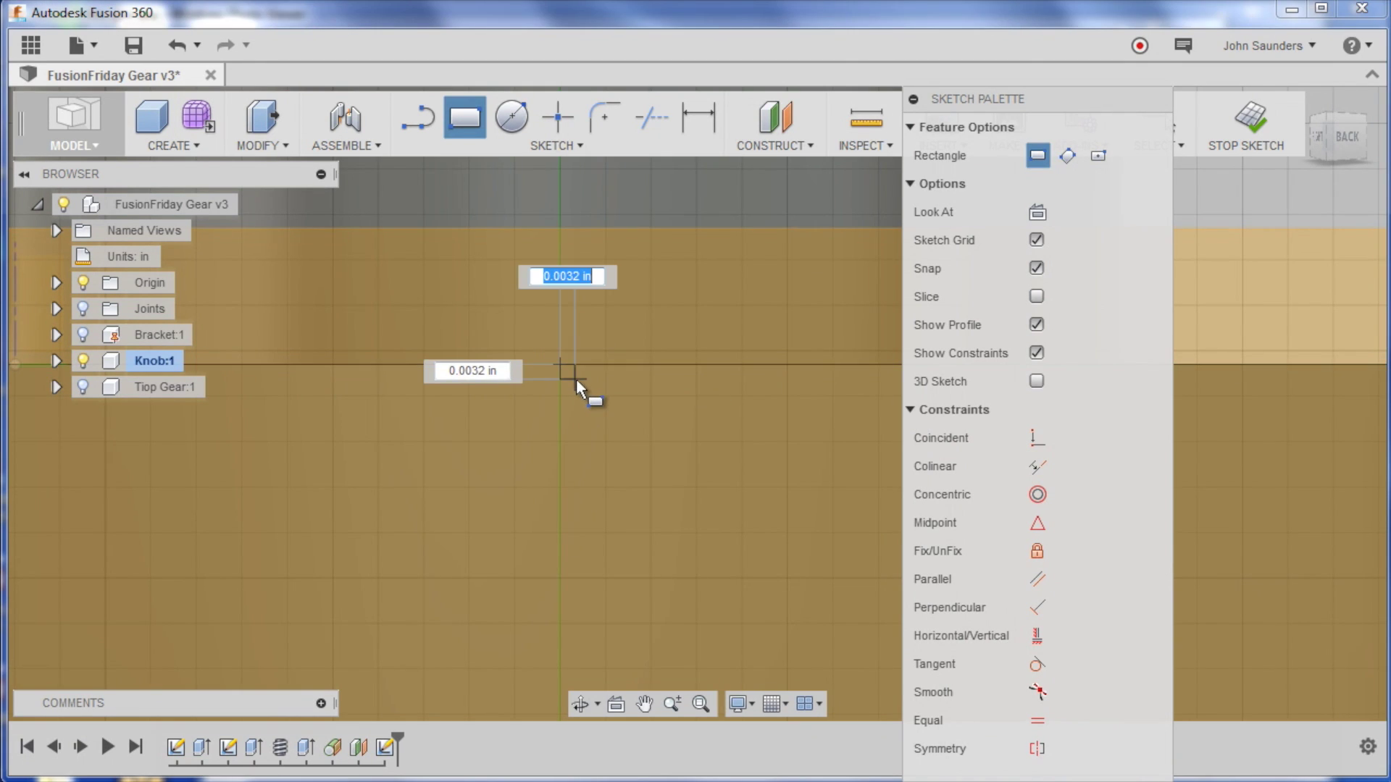
key(Escape)
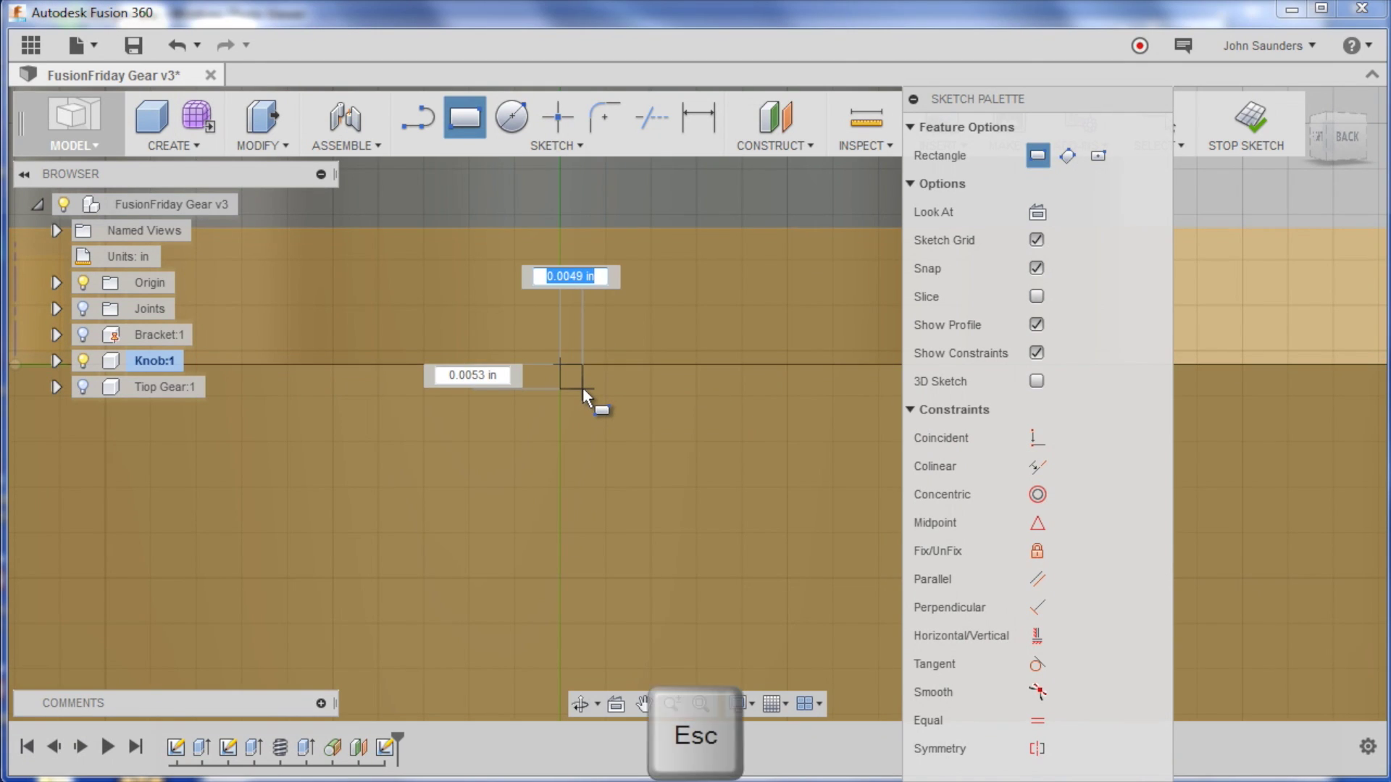
key(r)
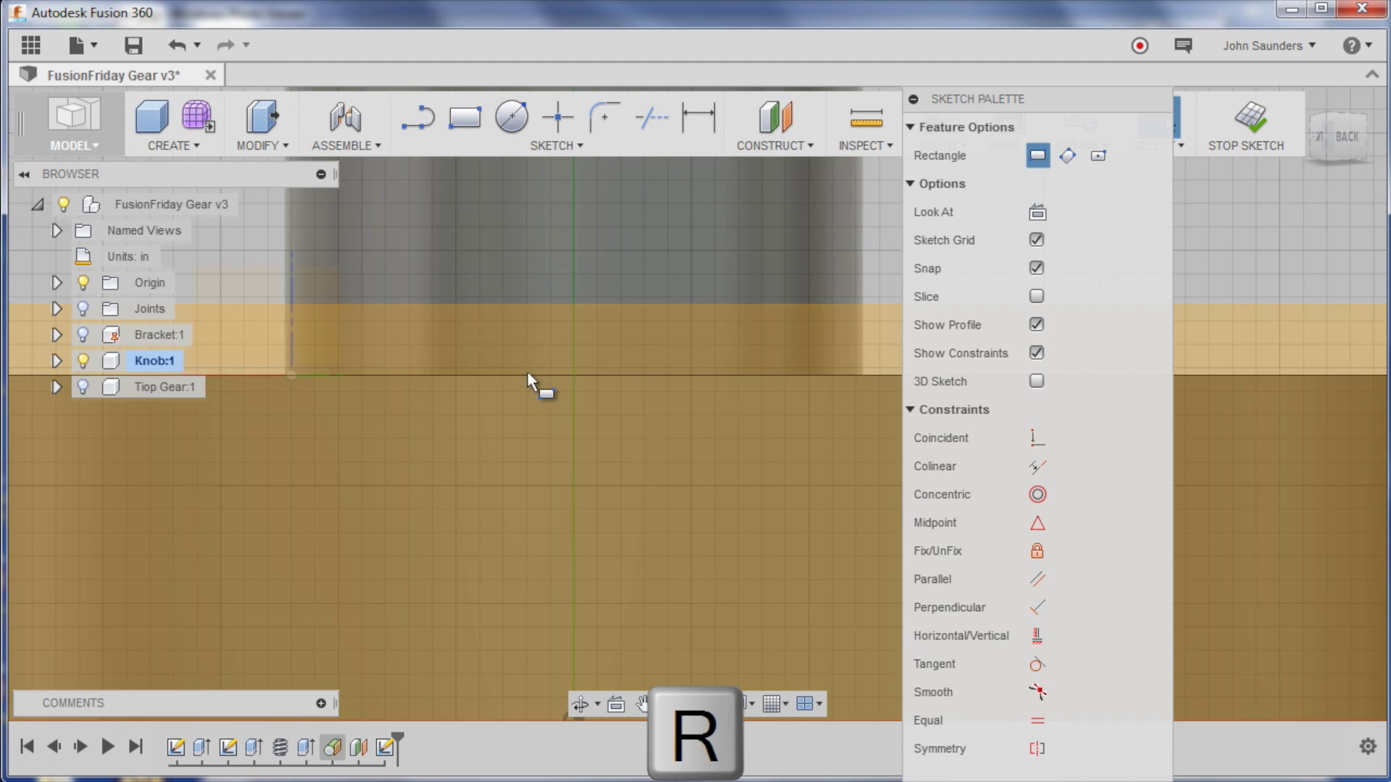
scroll(578, 391, up, 3)
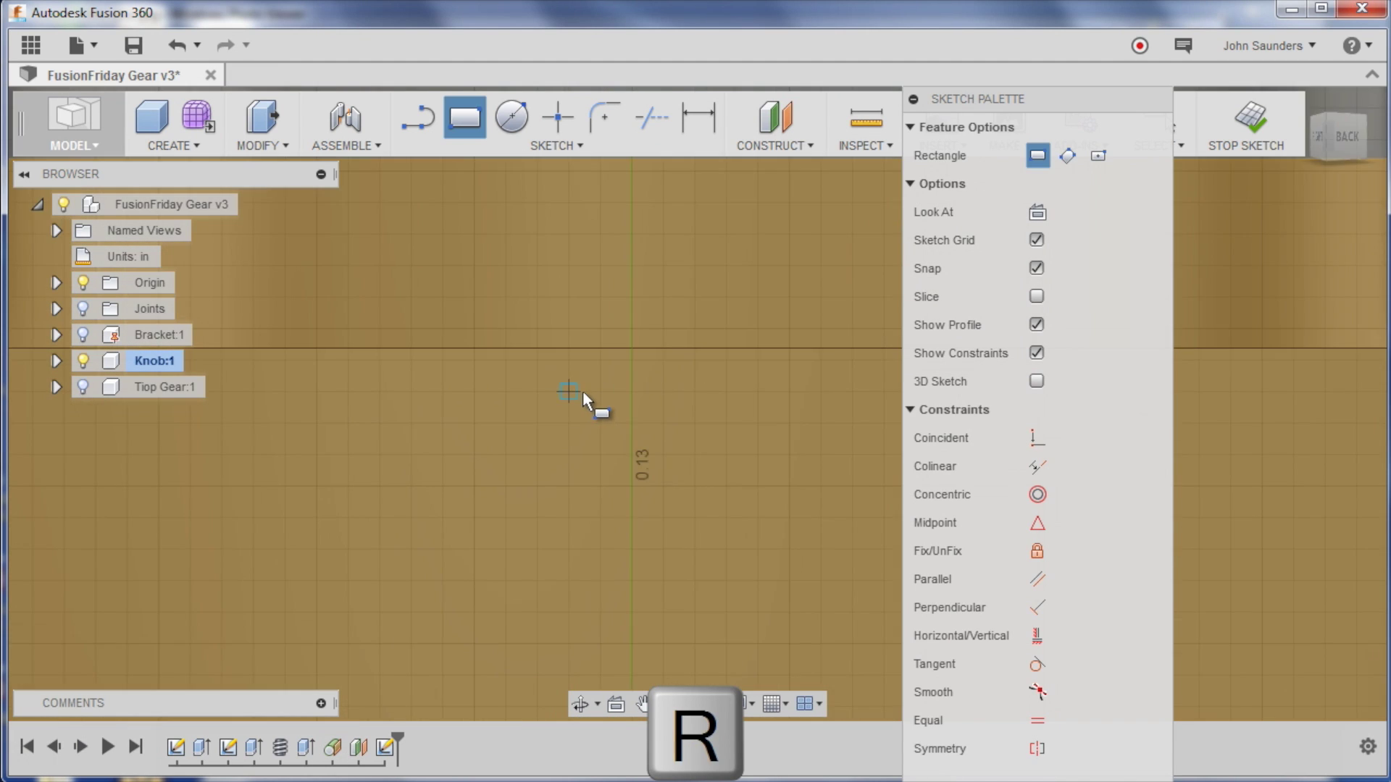
click(620, 320)
click(701, 381)
Step: Dimension the rectangle's height from the knob head's top edge as 0.02 in
key(d)
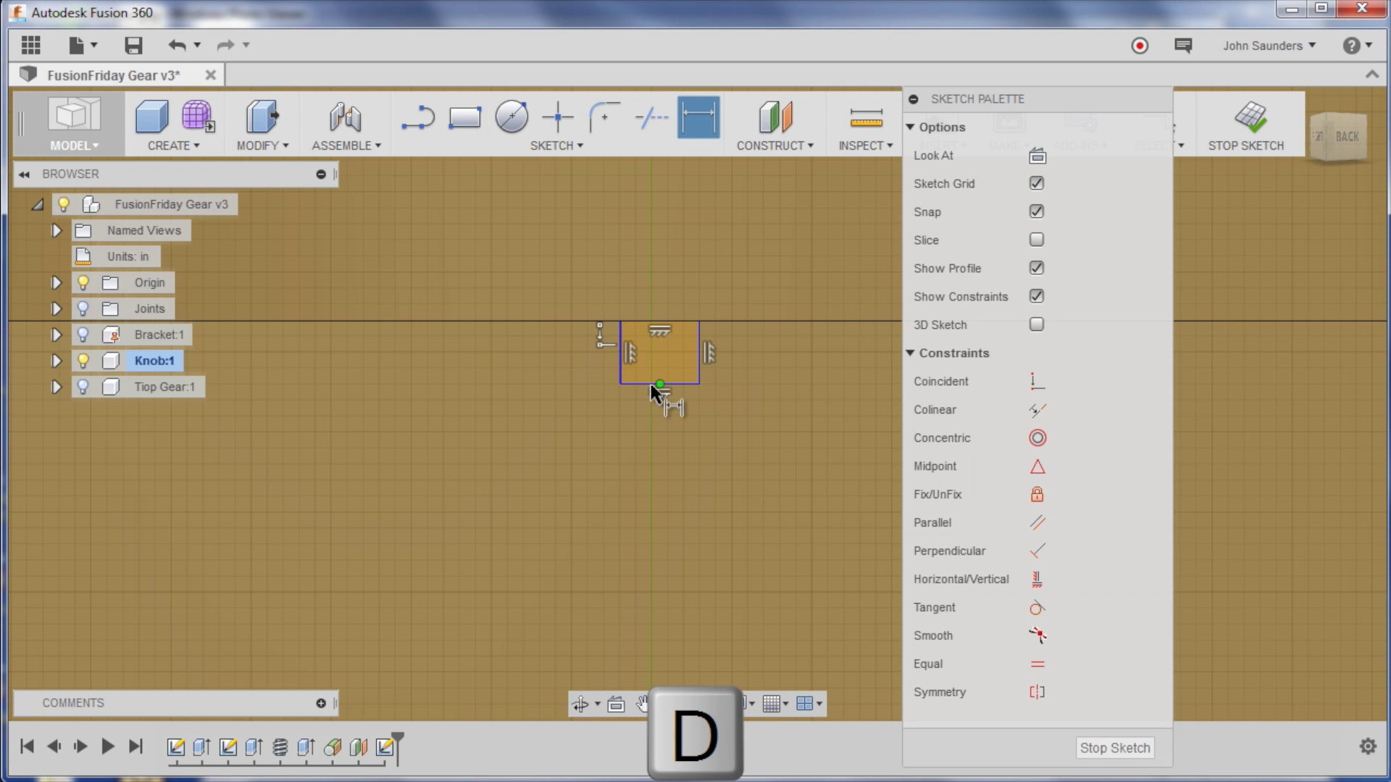
click(630, 319)
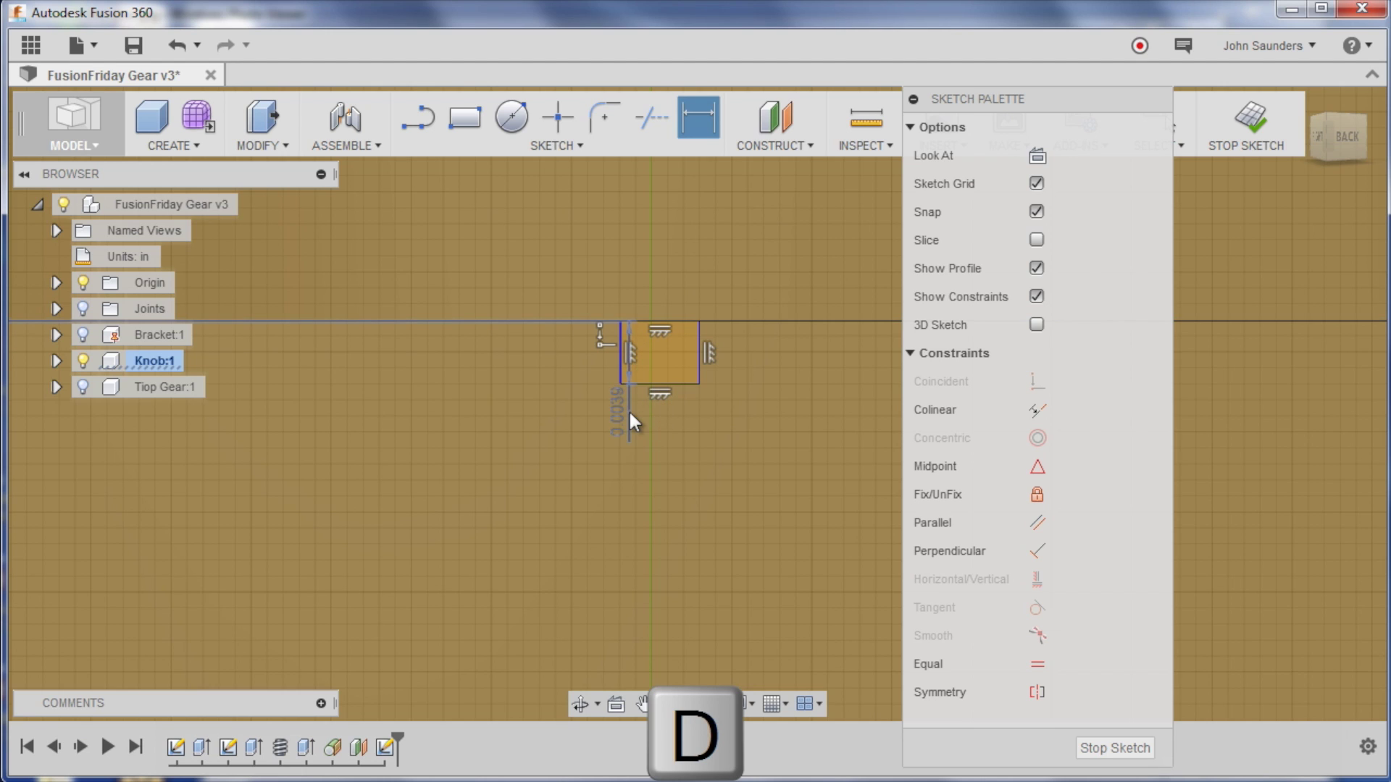
click(629, 414)
key(Return)
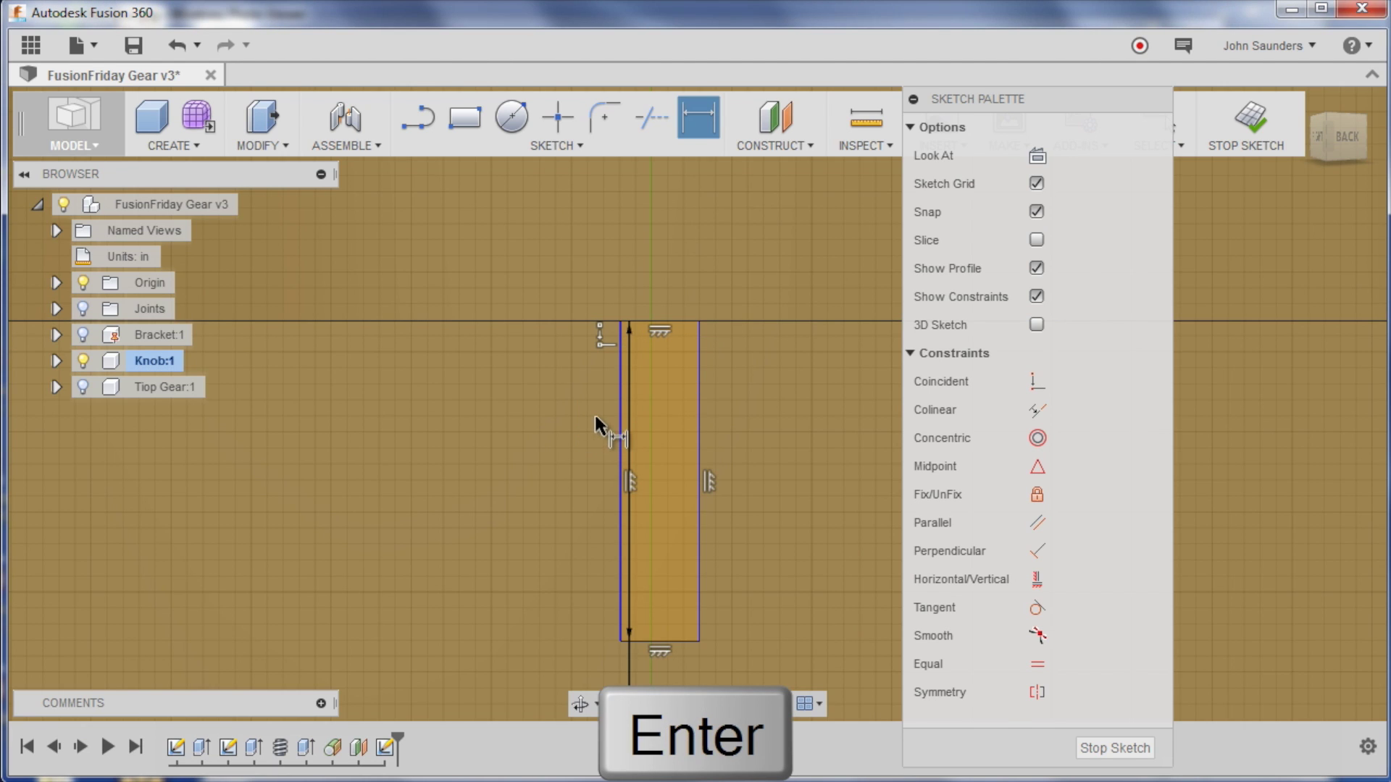
Step: Try to add another dimension along the rectangle's long side as a driven dimension, and undo both attempts
scroll(610, 418, down, 5)
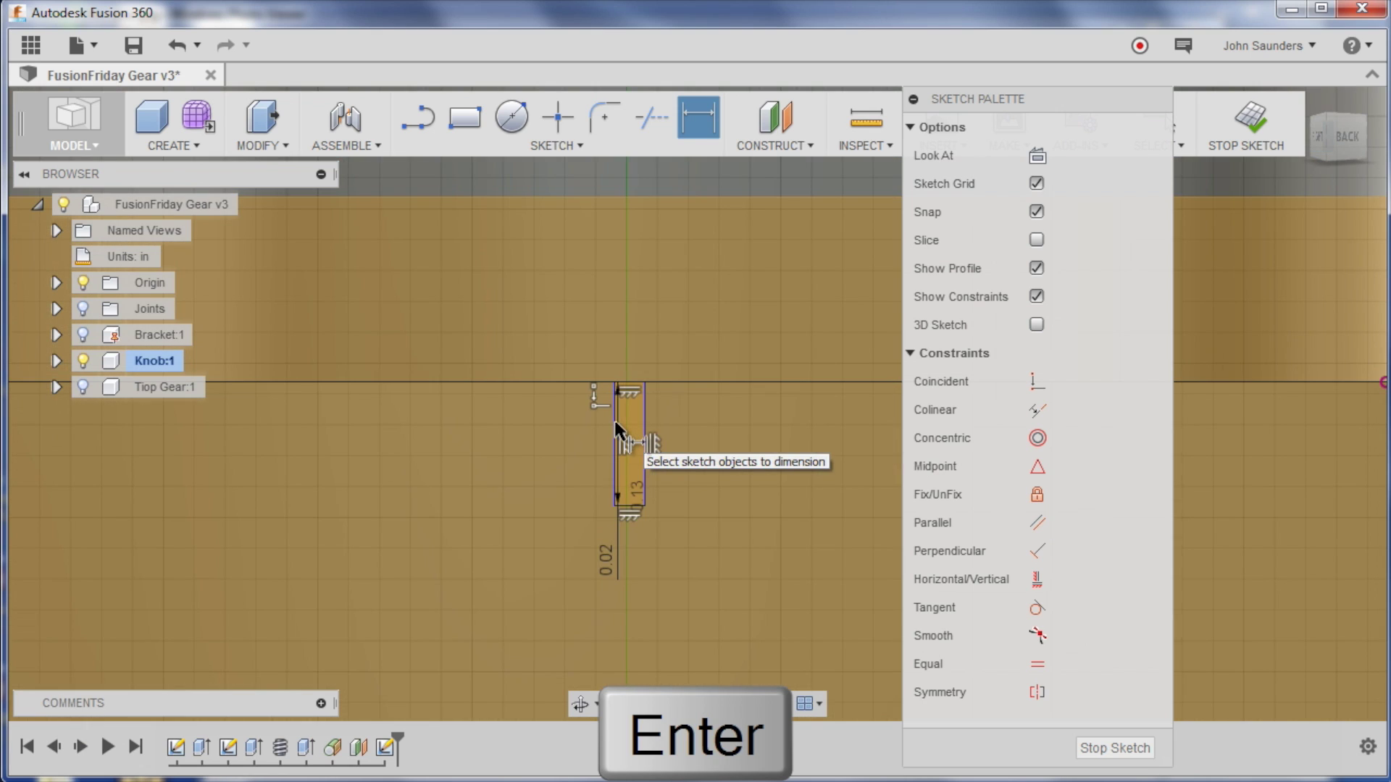
click(683, 423)
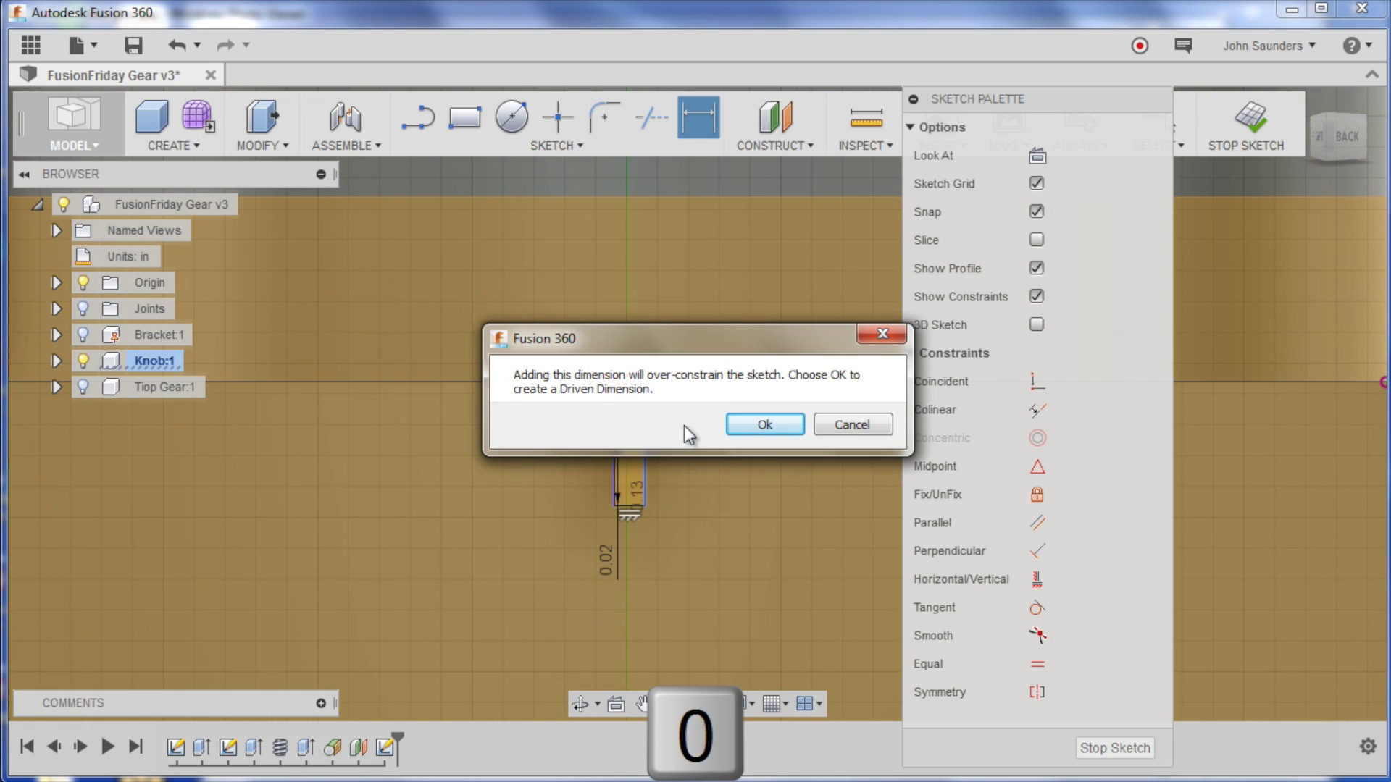
key(Return)
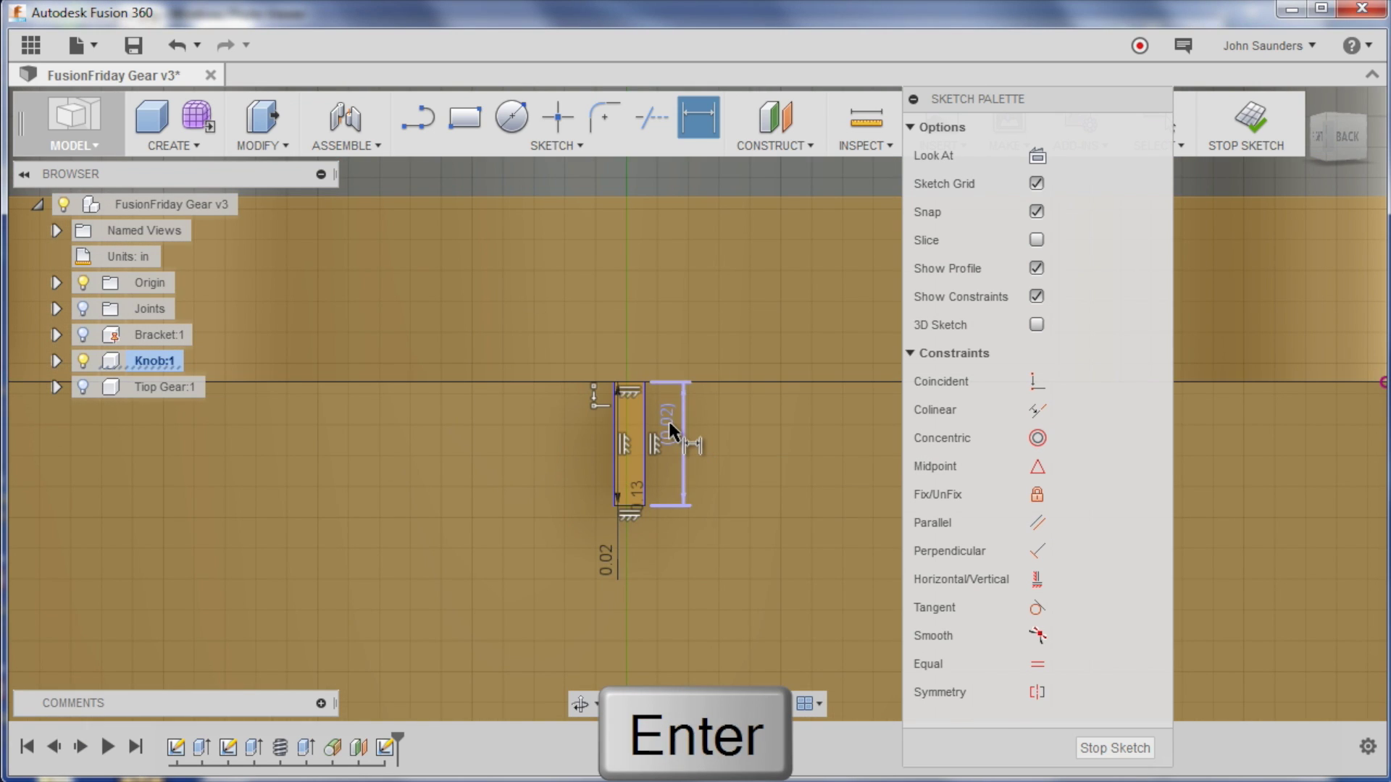
key(ctrl+z)
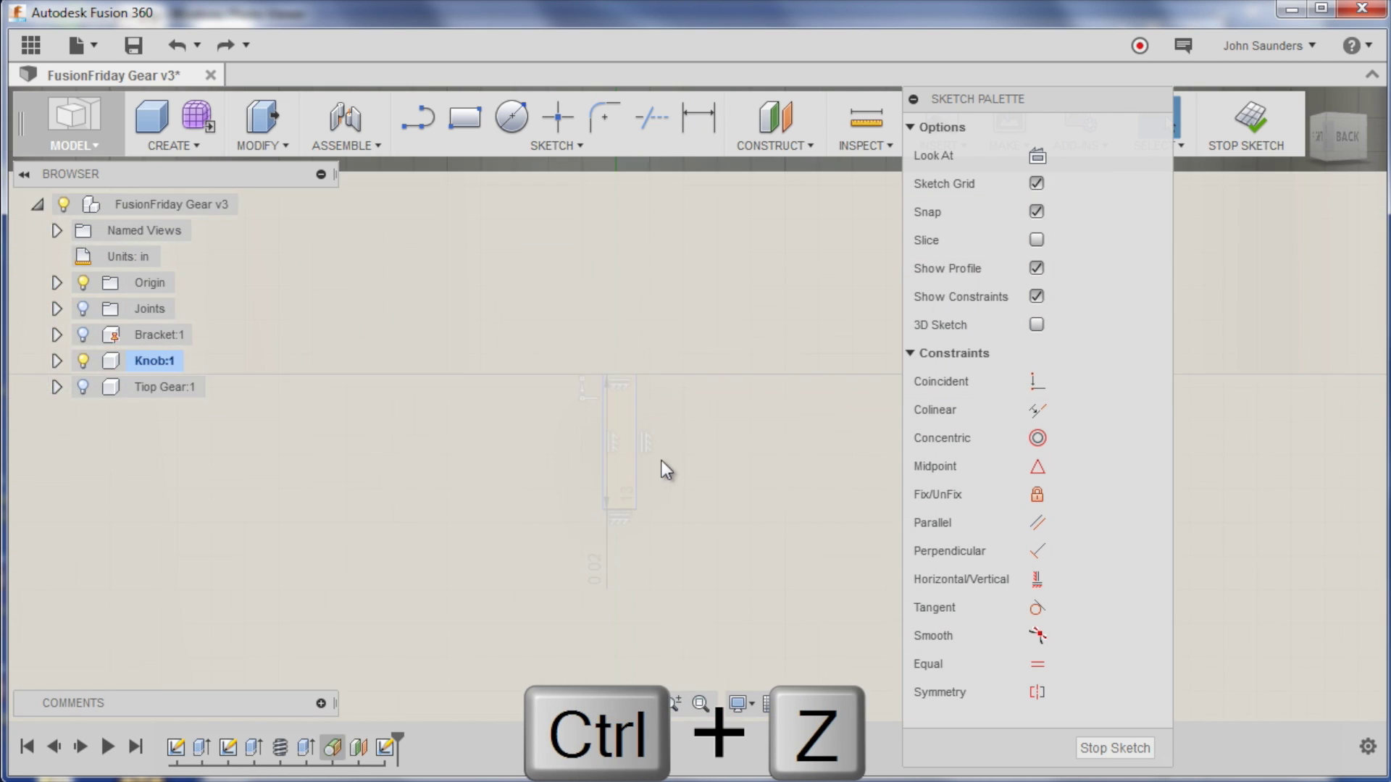
scroll(661, 459, up, 2)
key(d)
click(627, 436)
click(699, 471)
key(ctrl+z)
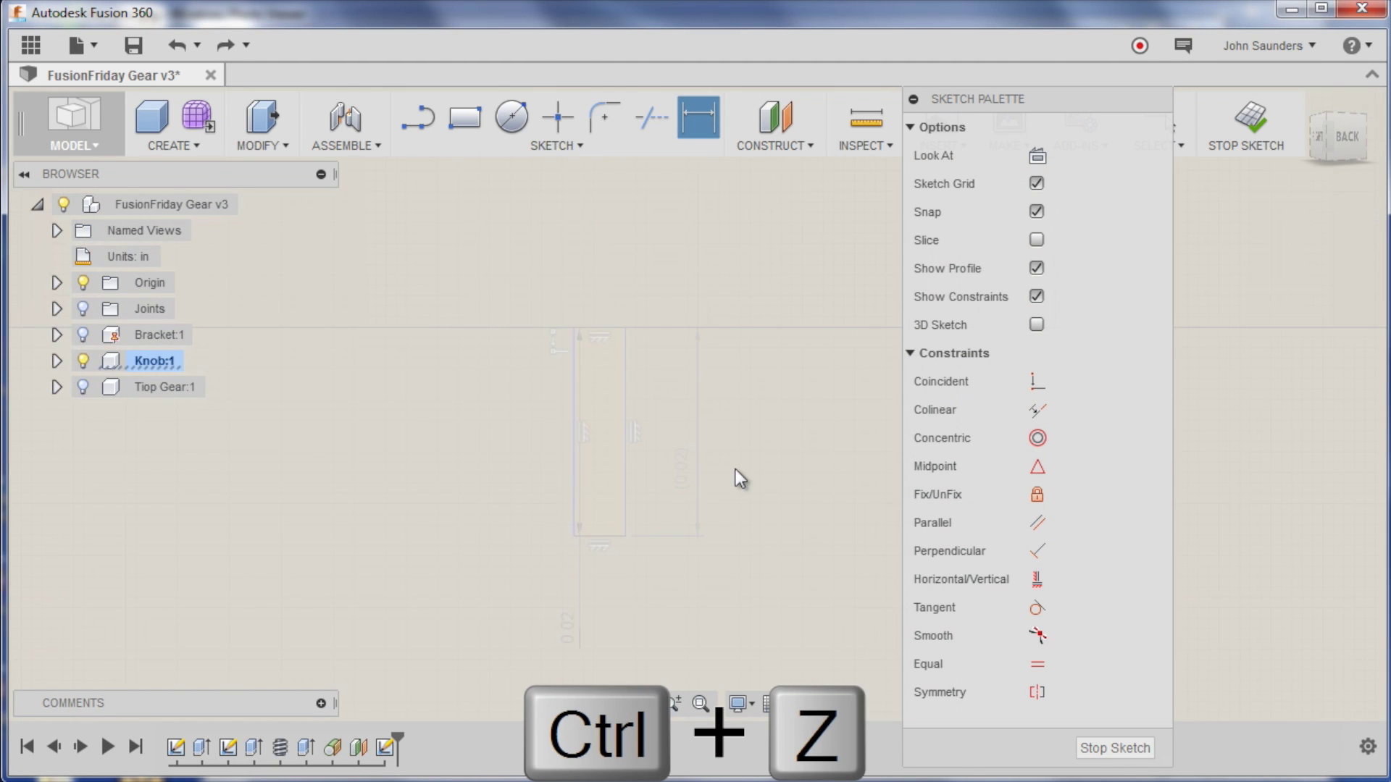
Step: Undo the small rectangle sketched on the plane offset from the knob's tangent plane
scroll(694, 464, down, 6)
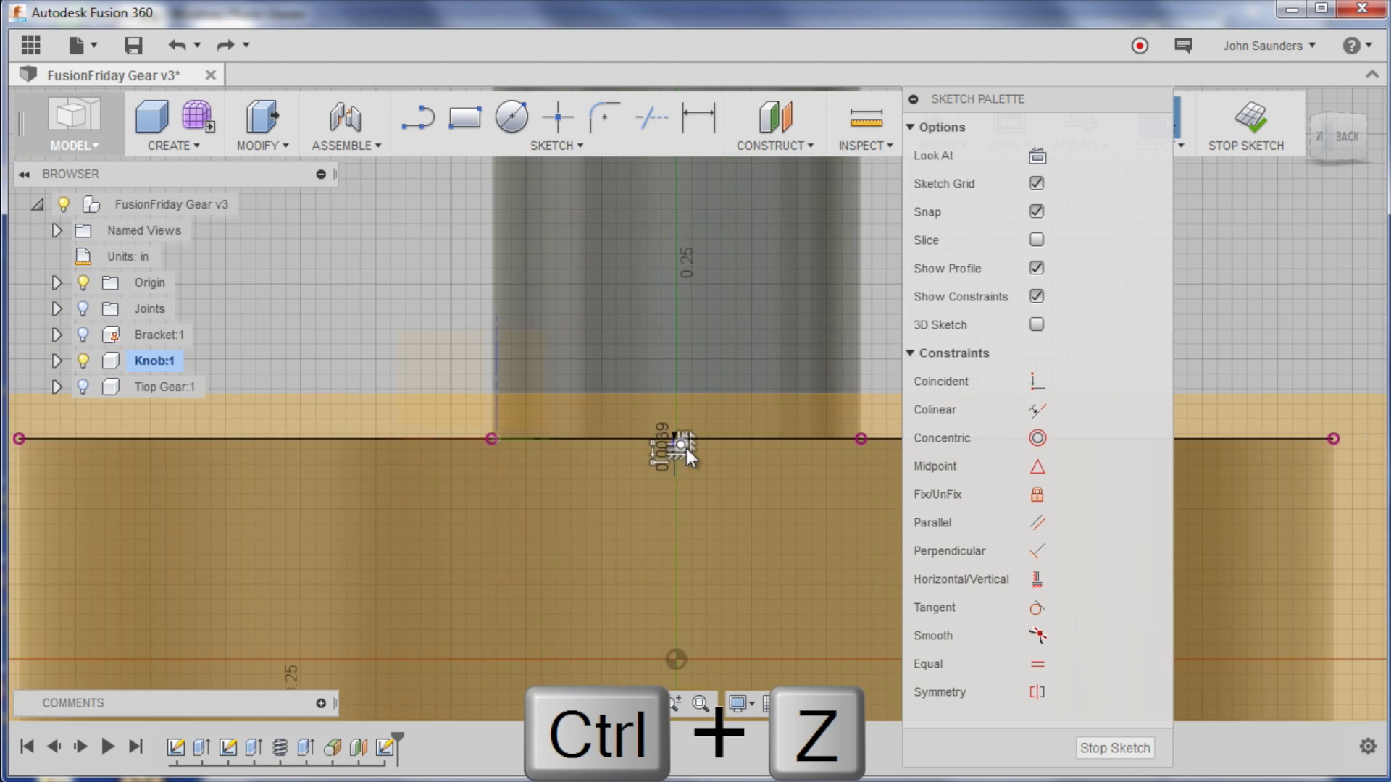
scroll(546, 341, down, 1)
mouse_move(546, 340)
middle_down()
mouse_move(397, 302)
mouse_move(367, 261)
mouse_move(505, 246)
middle_up()
key(ctrl+z)
mouse_move(677, 254)
middle_down()
mouse_move(810, 354)
mouse_move(849, 365)
middle_up()
key(Escape)
Step: Expand the knob's construction planes to tell the tangent plane from the offset plane, and finish the open sketch
click(57, 361)
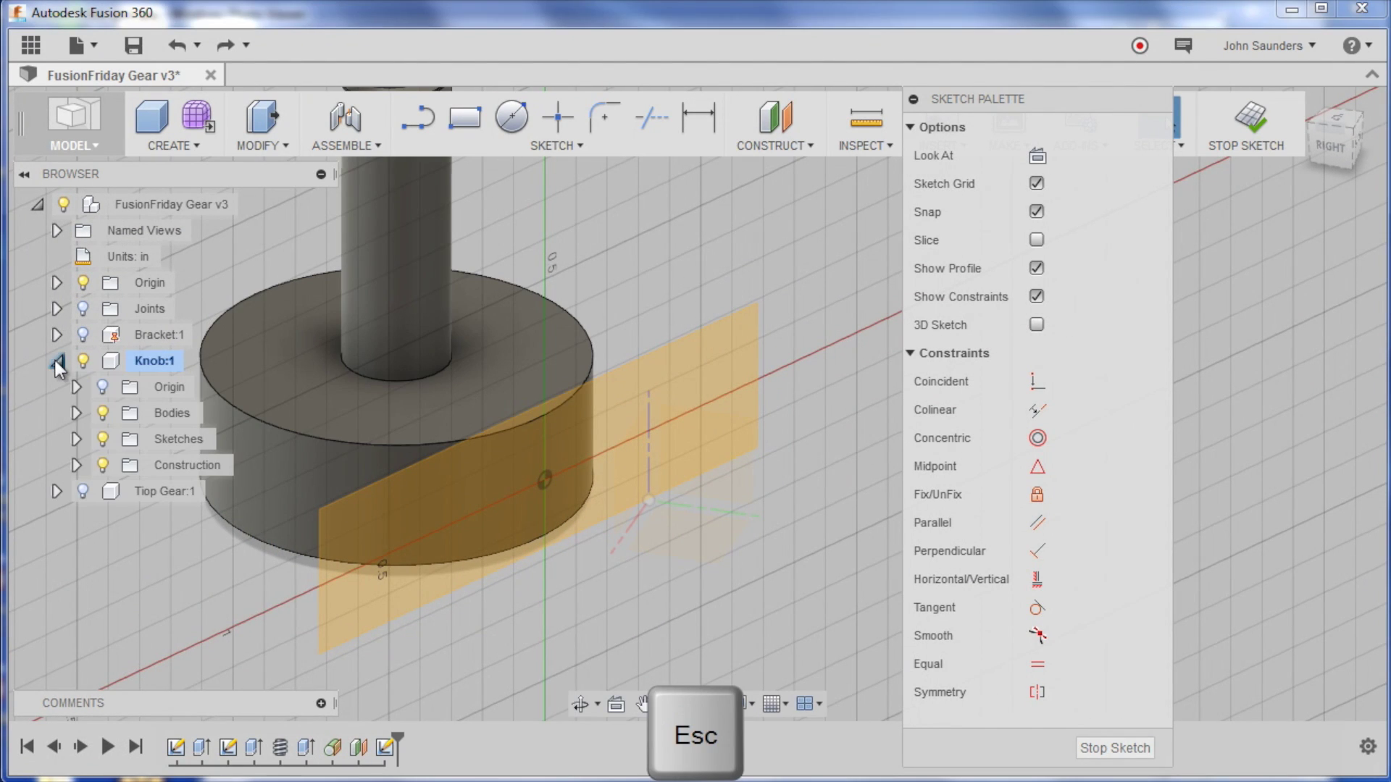
click(76, 465)
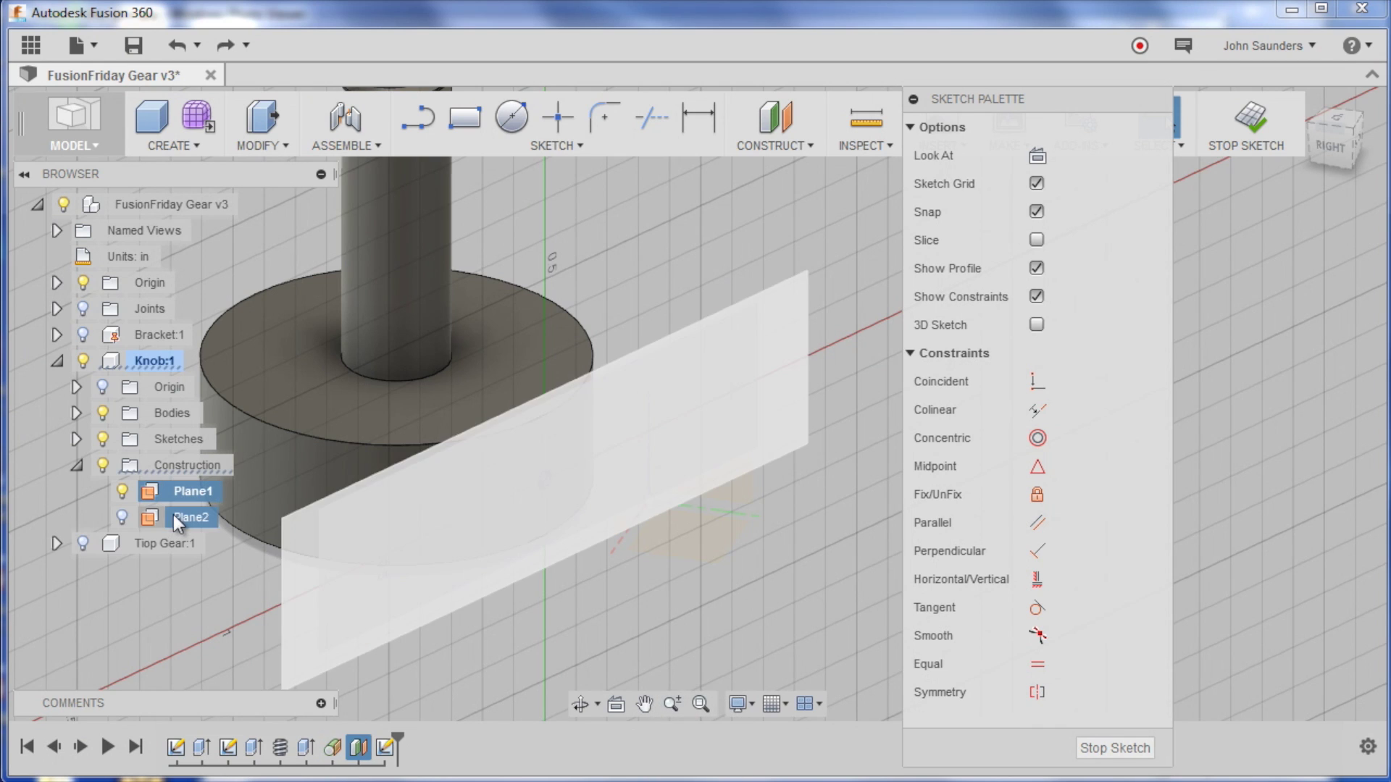
click(172, 516)
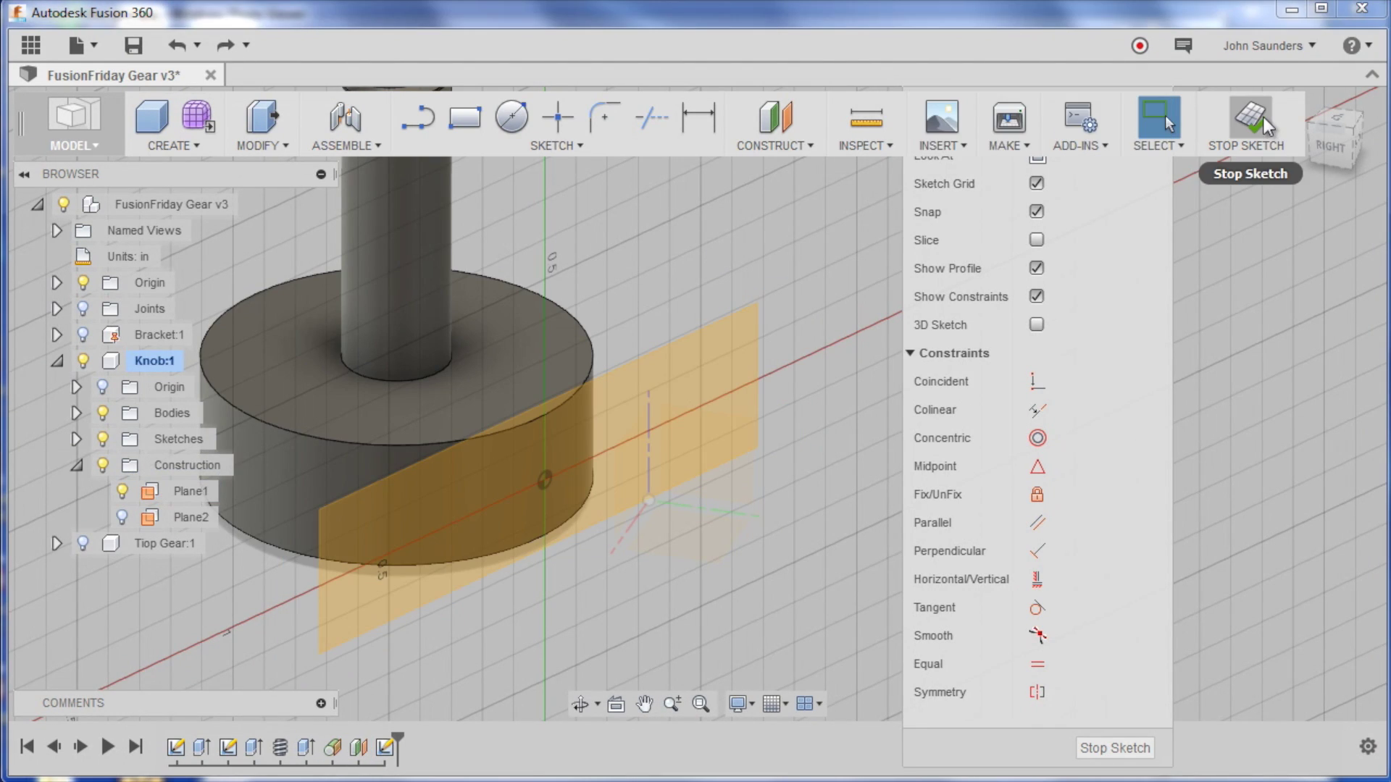
click(1255, 117)
Step: Sketch a rectangle about 0.036 by 0.027 in on the knob's tangent plane, extending down from the knob head's top edge
key(r)
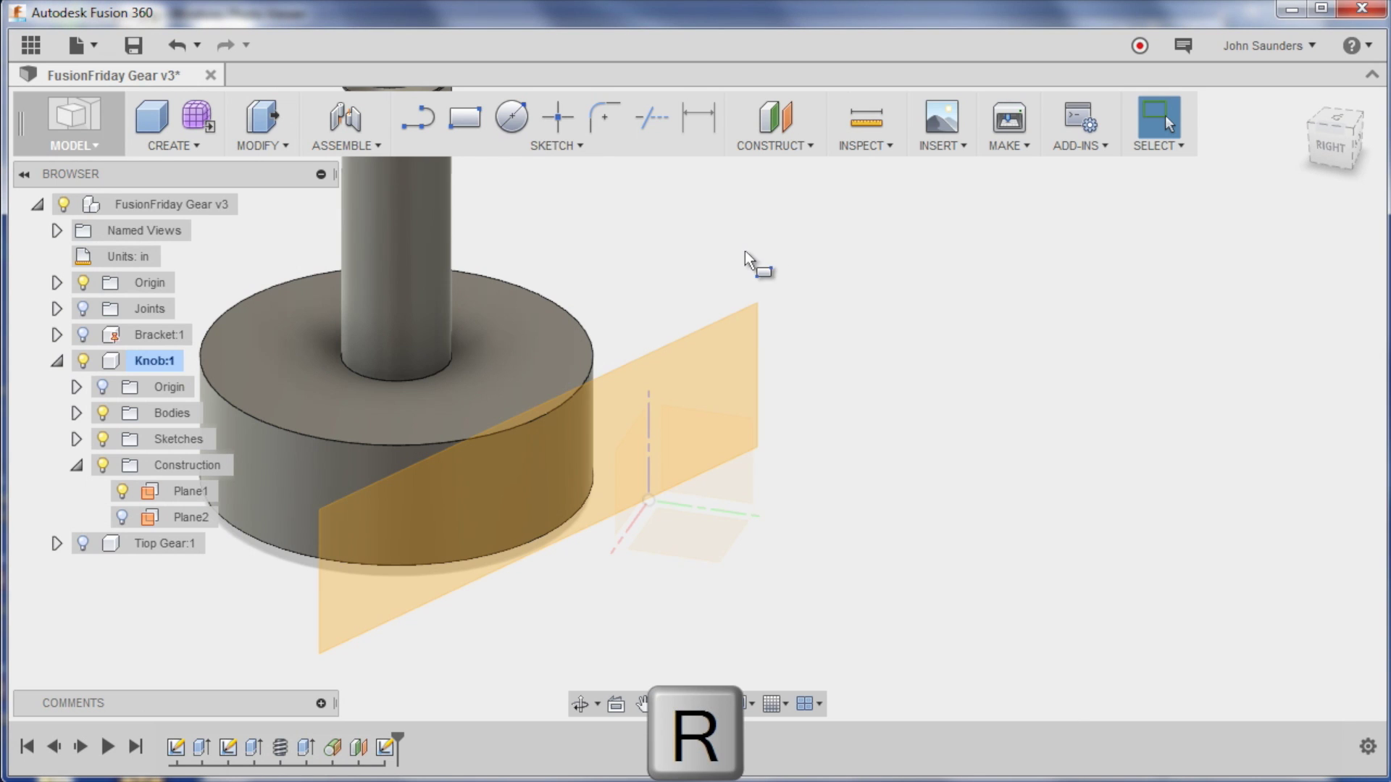
click(737, 336)
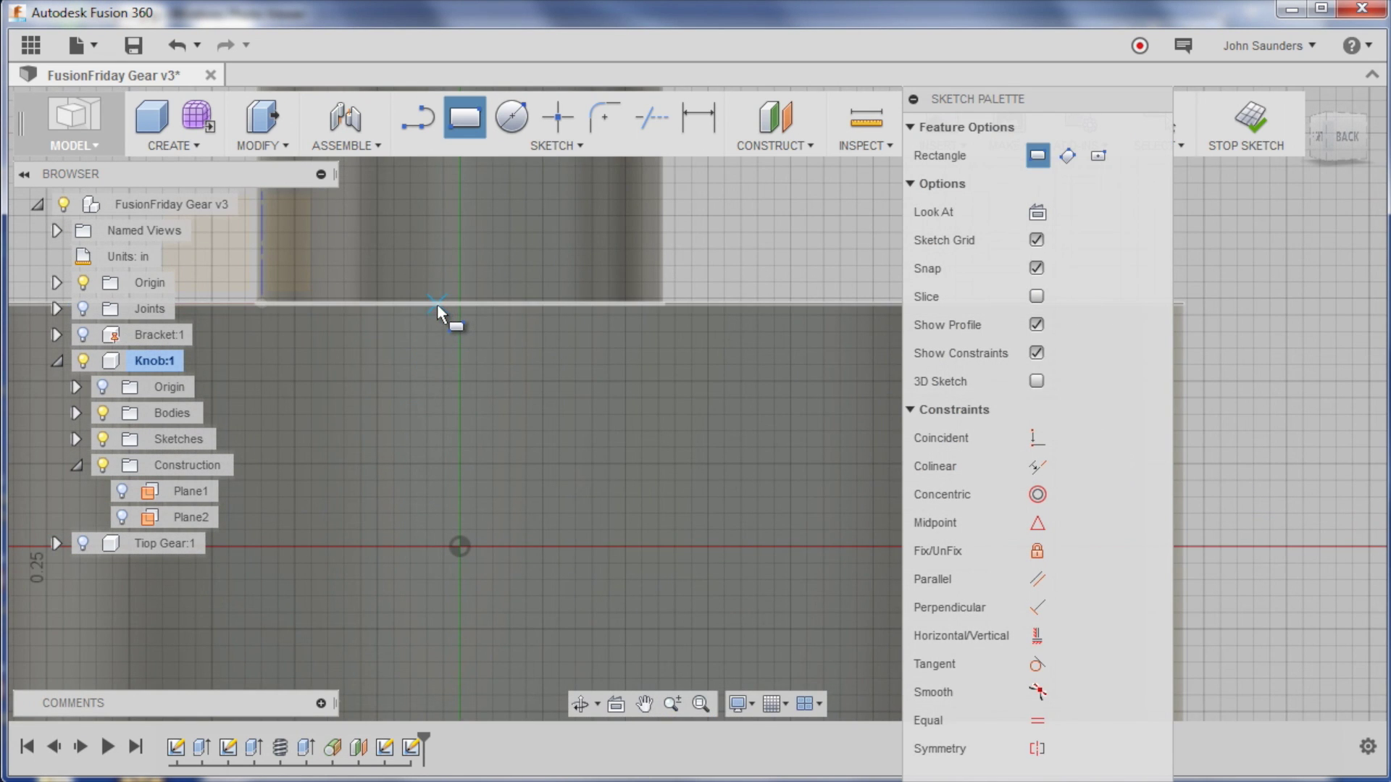
click(433, 303)
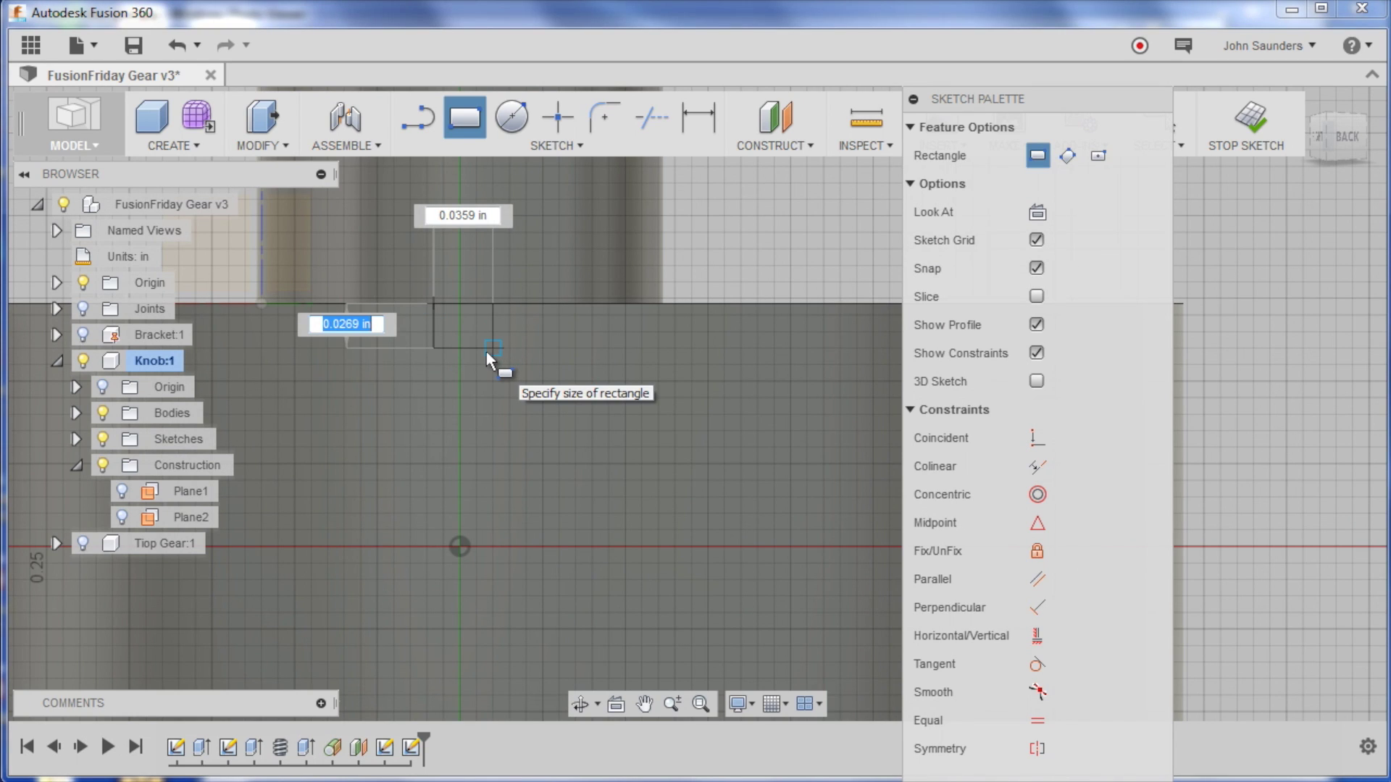
click(485, 351)
Step: Dimension the rectangle's width and set it to 0.02 in
key(d)
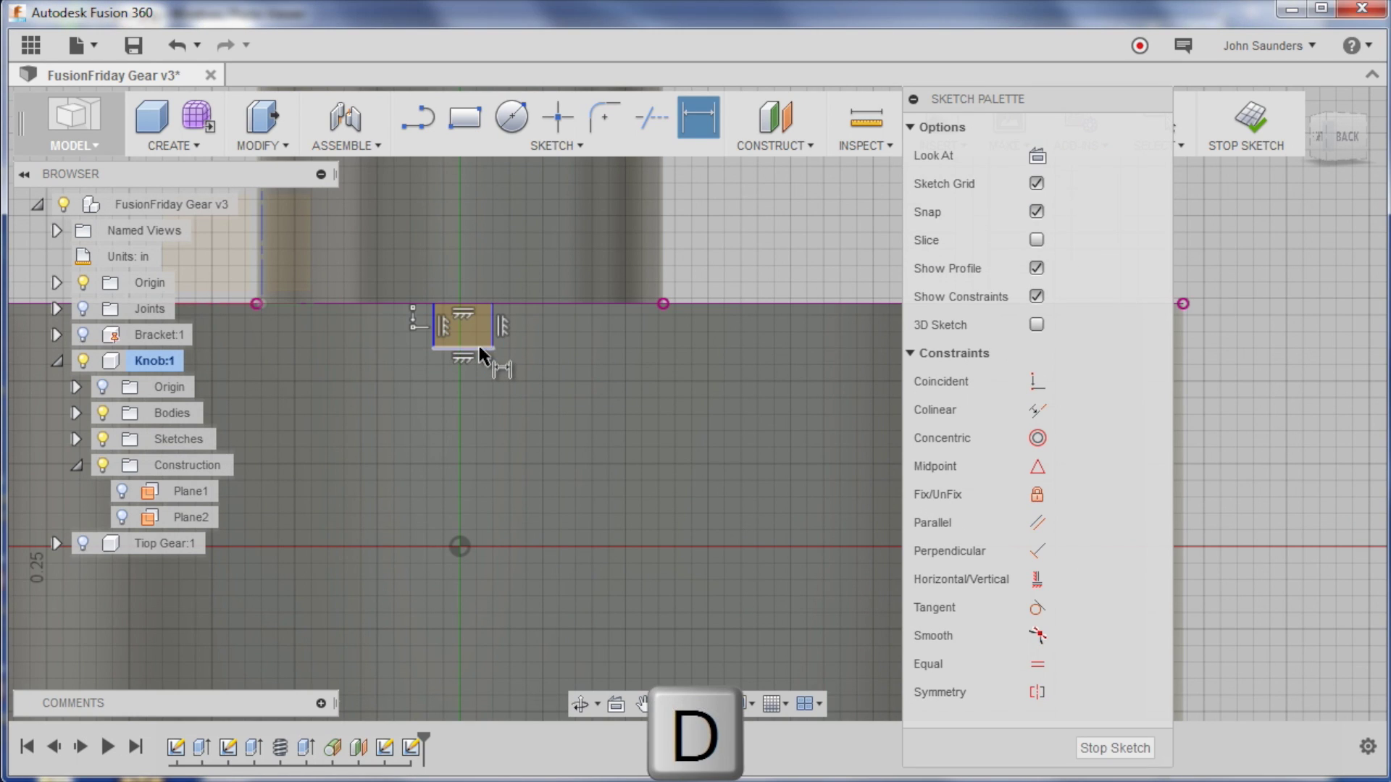
click(495, 384)
text(.01)
key(Return)
scroll(514, 393, up, 3)
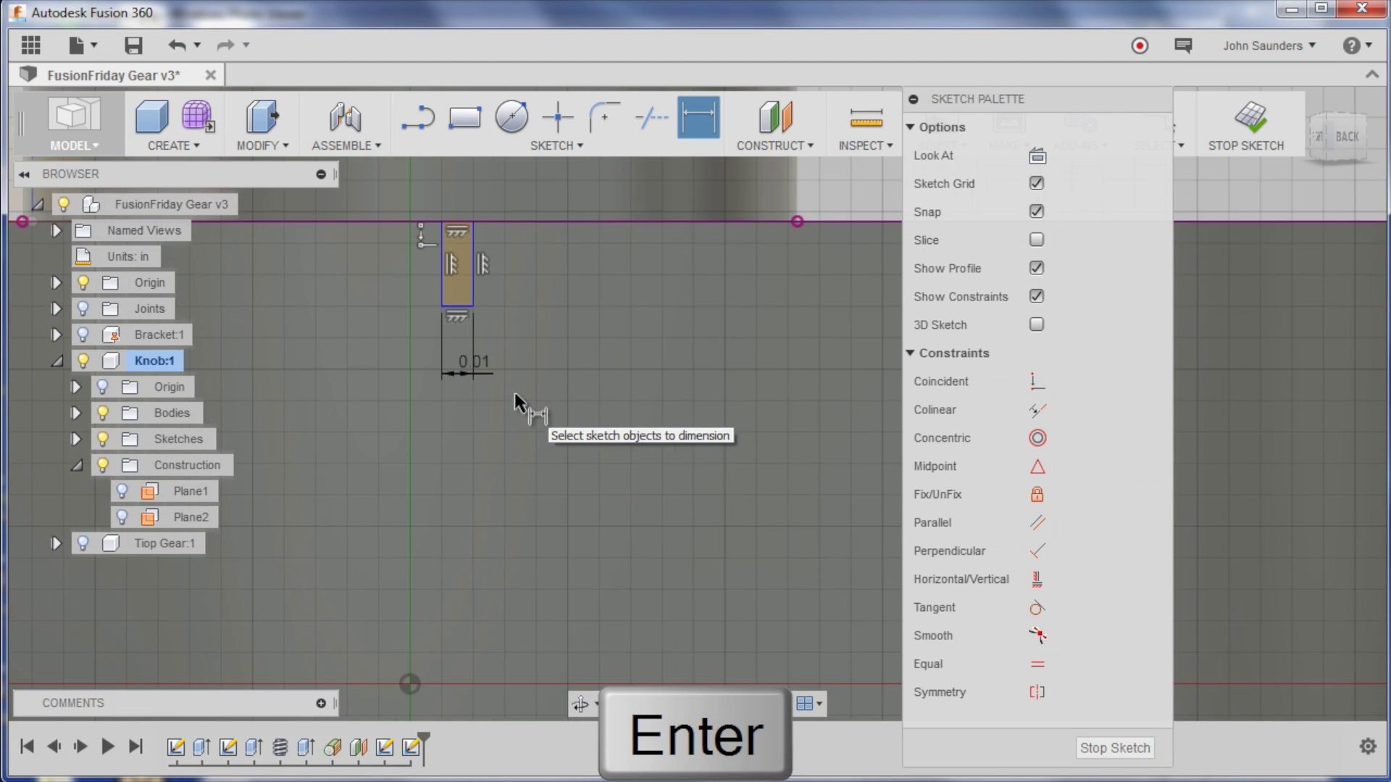
double_click(472, 366)
text(.02)
key(Return)
Step: Dimension the rectangle's height from the knob head's top edge as 0.02 in
key(d)
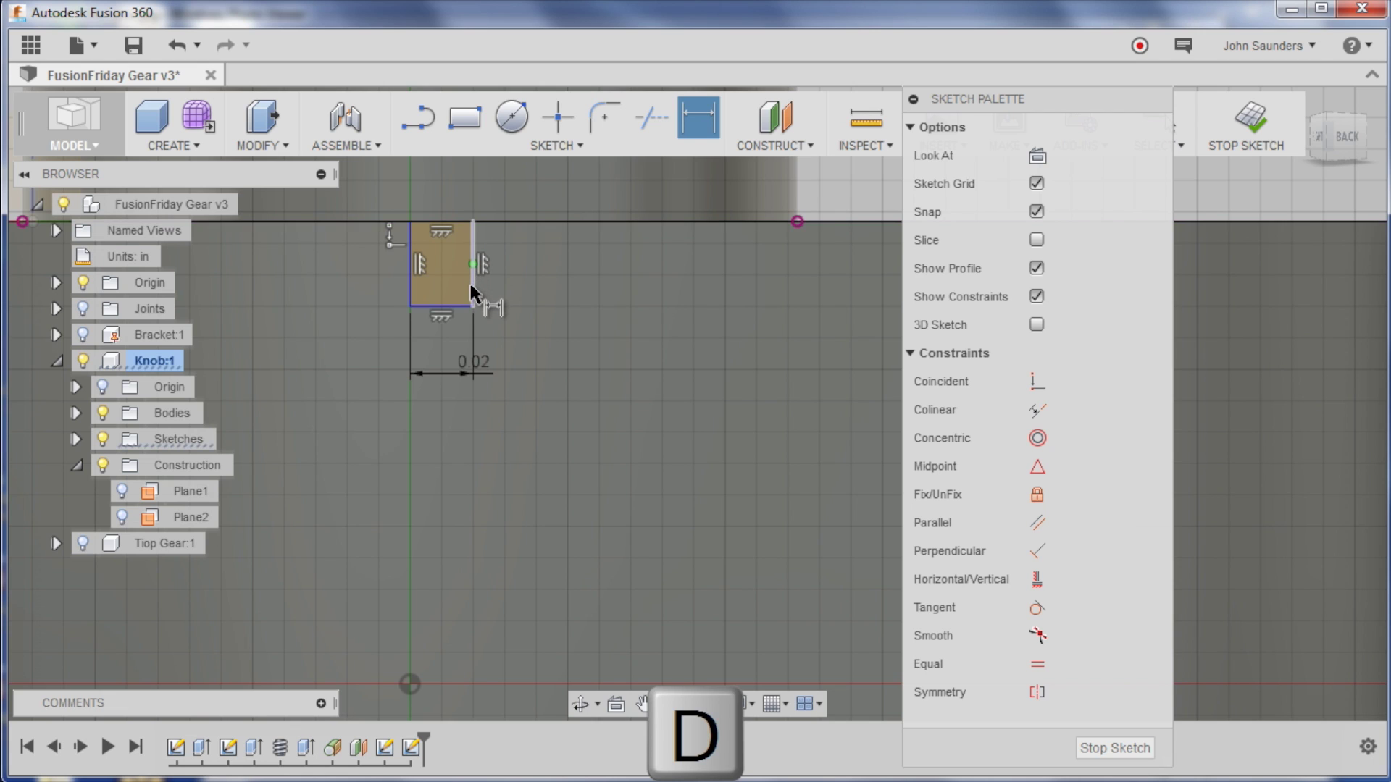
click(472, 280)
click(522, 271)
text(0.026923)
key(Return)
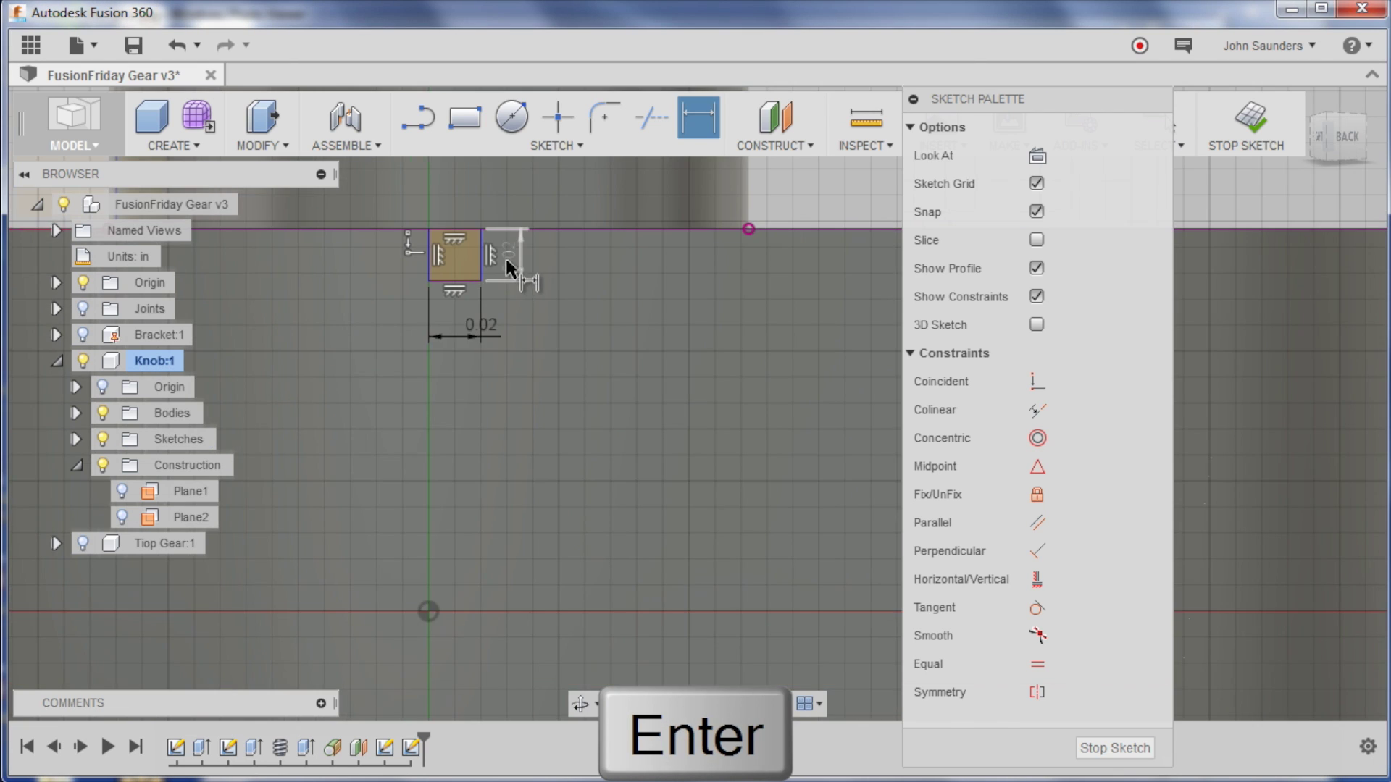
scroll(571, 336, up, 3)
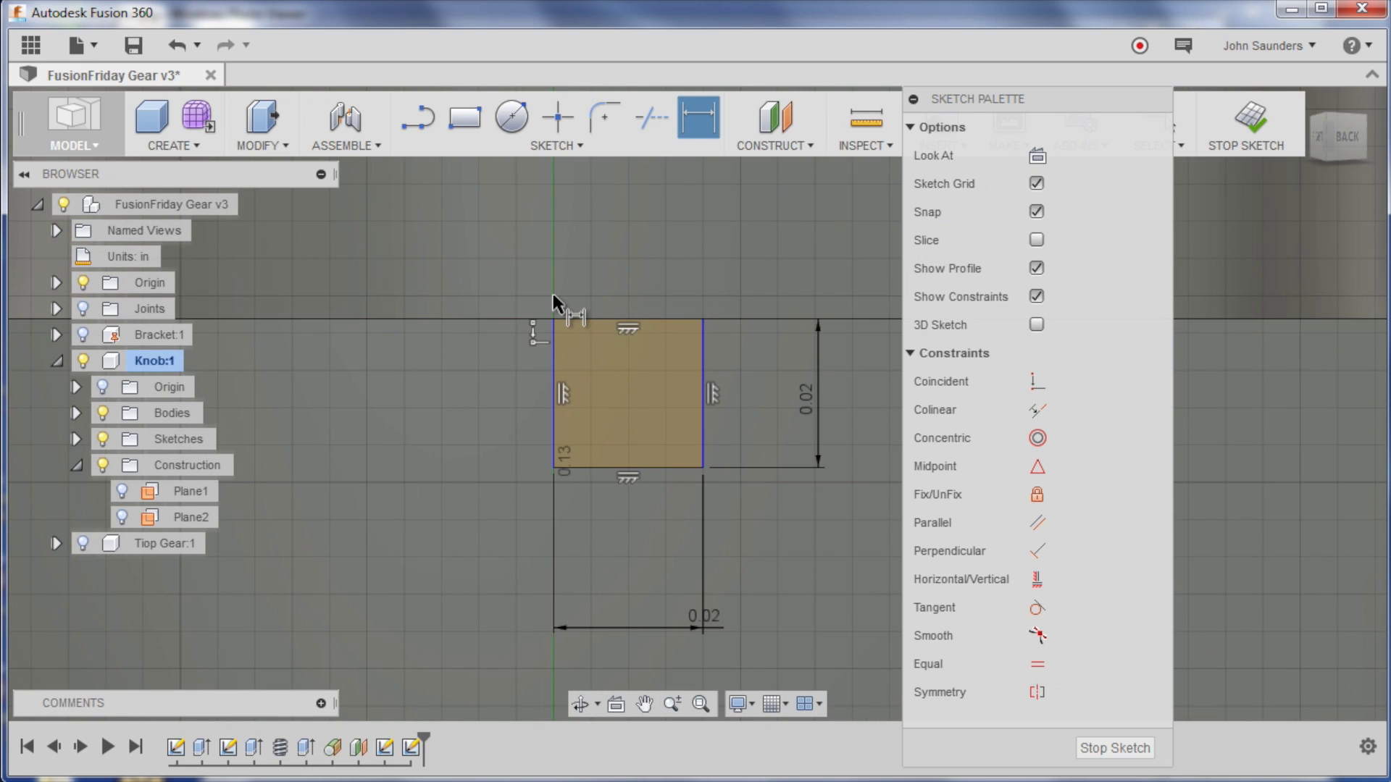
Step: Try to apply a coincident constraint to the rectangle's top edge near its upper corner
click(1035, 381)
click(628, 318)
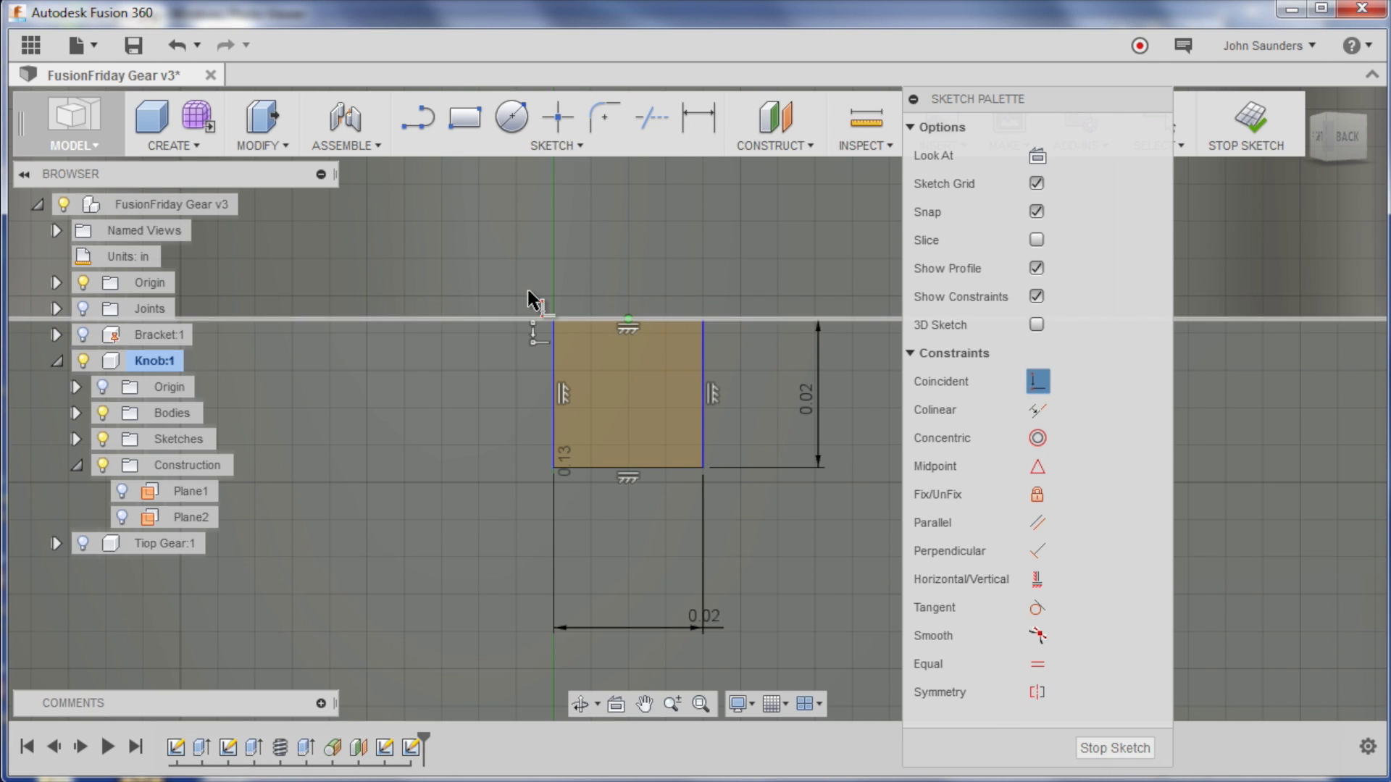
click(537, 328)
key(Escape)
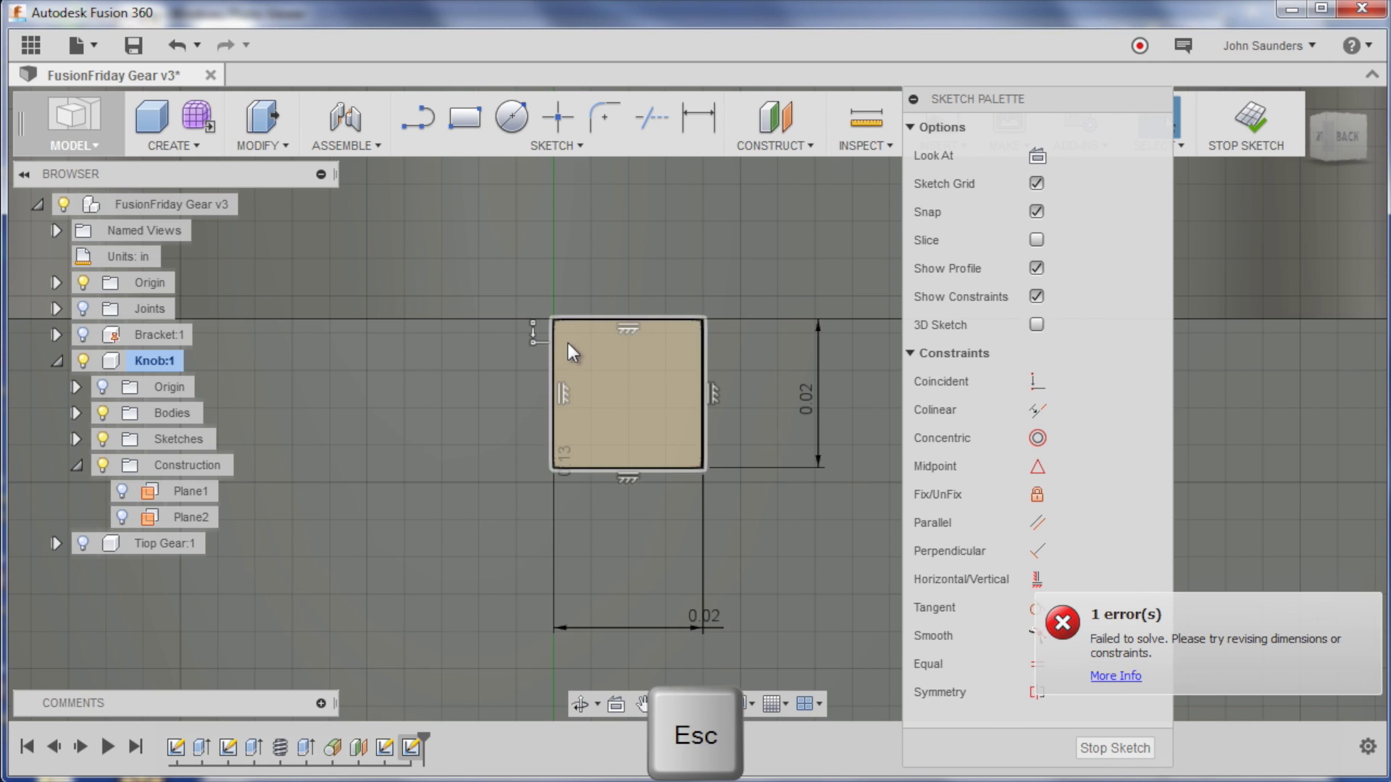
Step: Slide the rectangle along the knob head's top edge so that it straddles the vertical sketch axis
drag(555, 371, 523, 384)
click(557, 144)
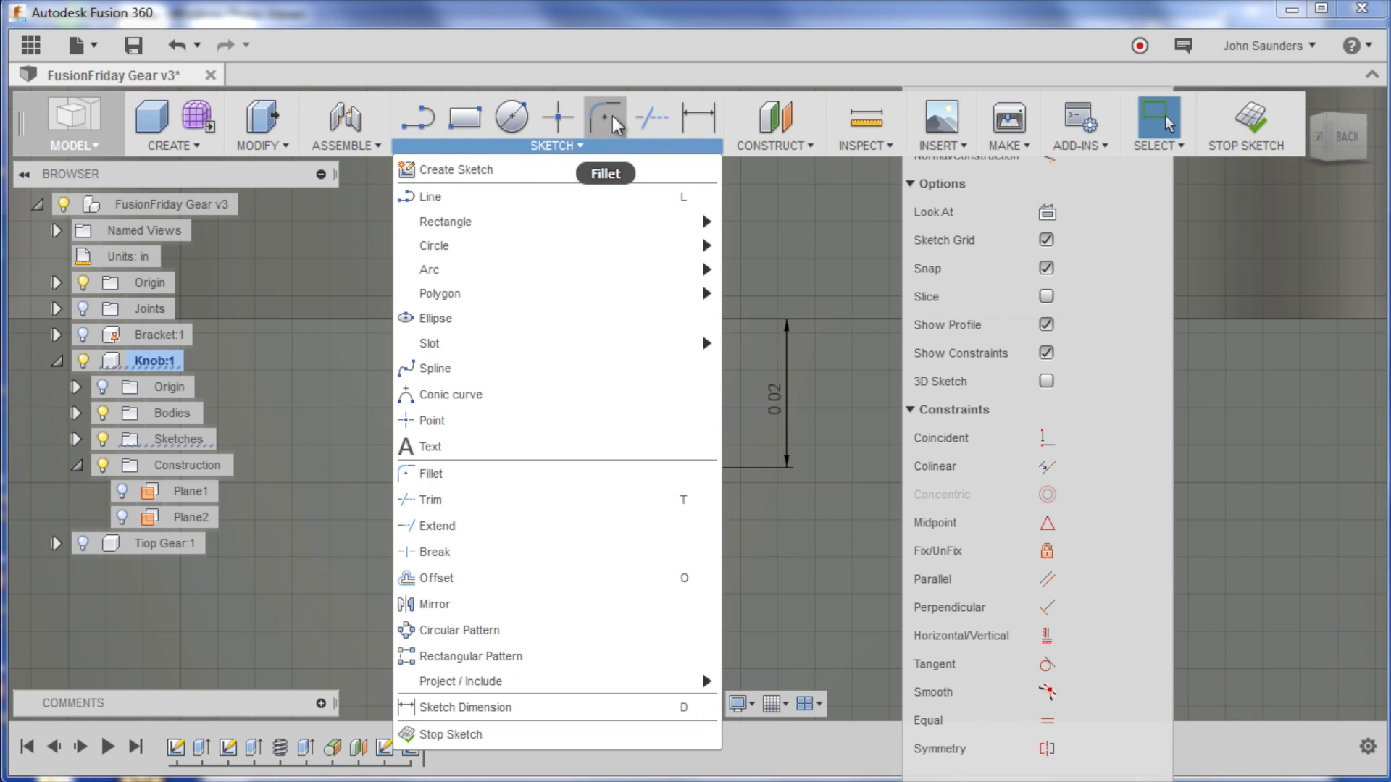
click(558, 116)
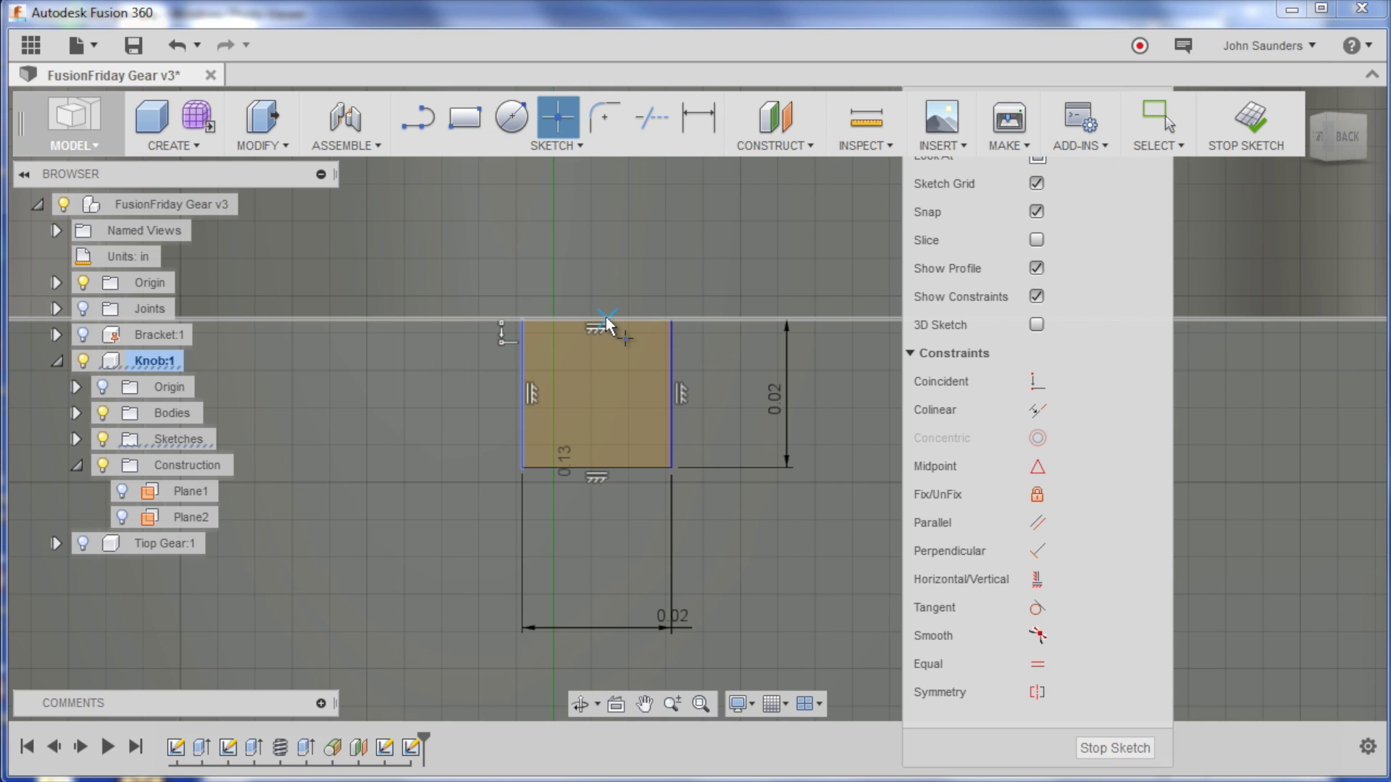
key(Escape)
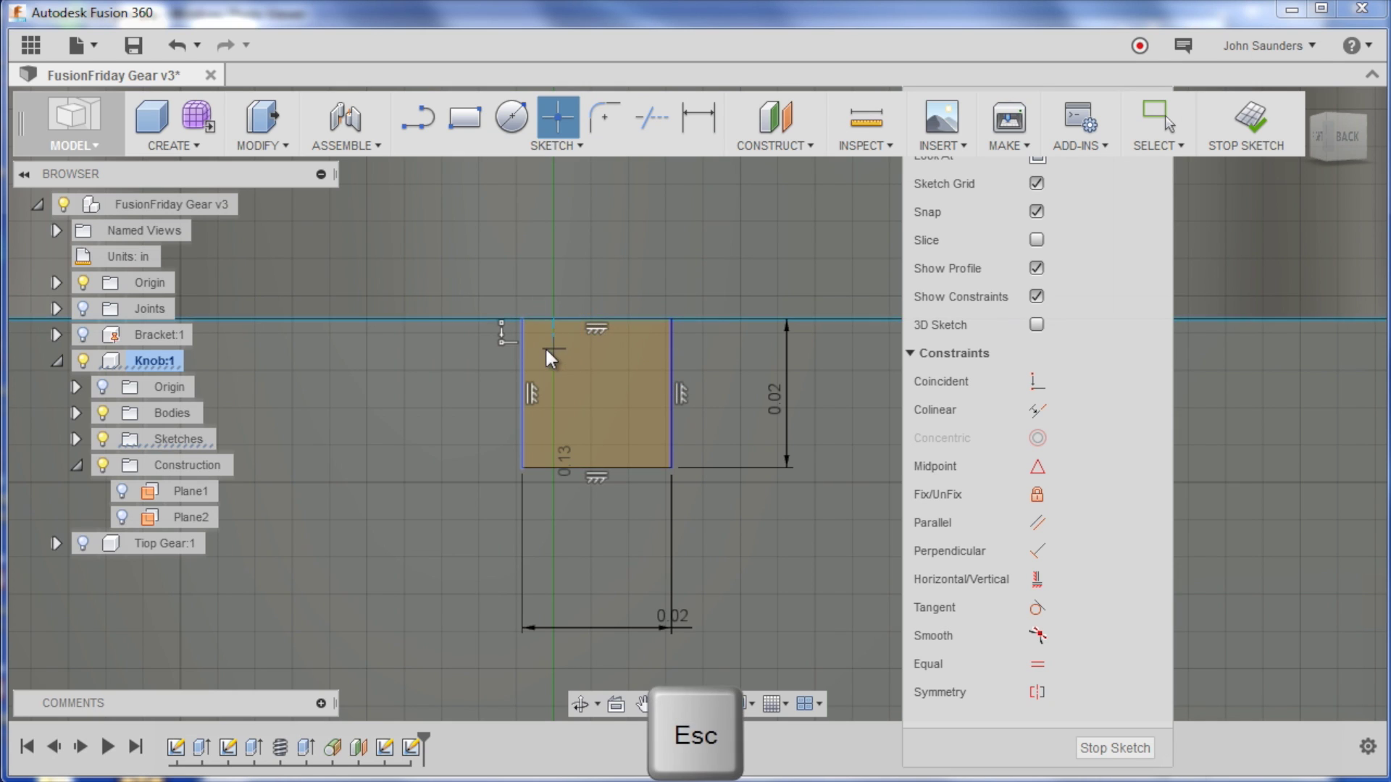
Step: Try to delete the endpoint of the projected knob edge that runs along the rectangle's top
scroll(554, 348, down, 5)
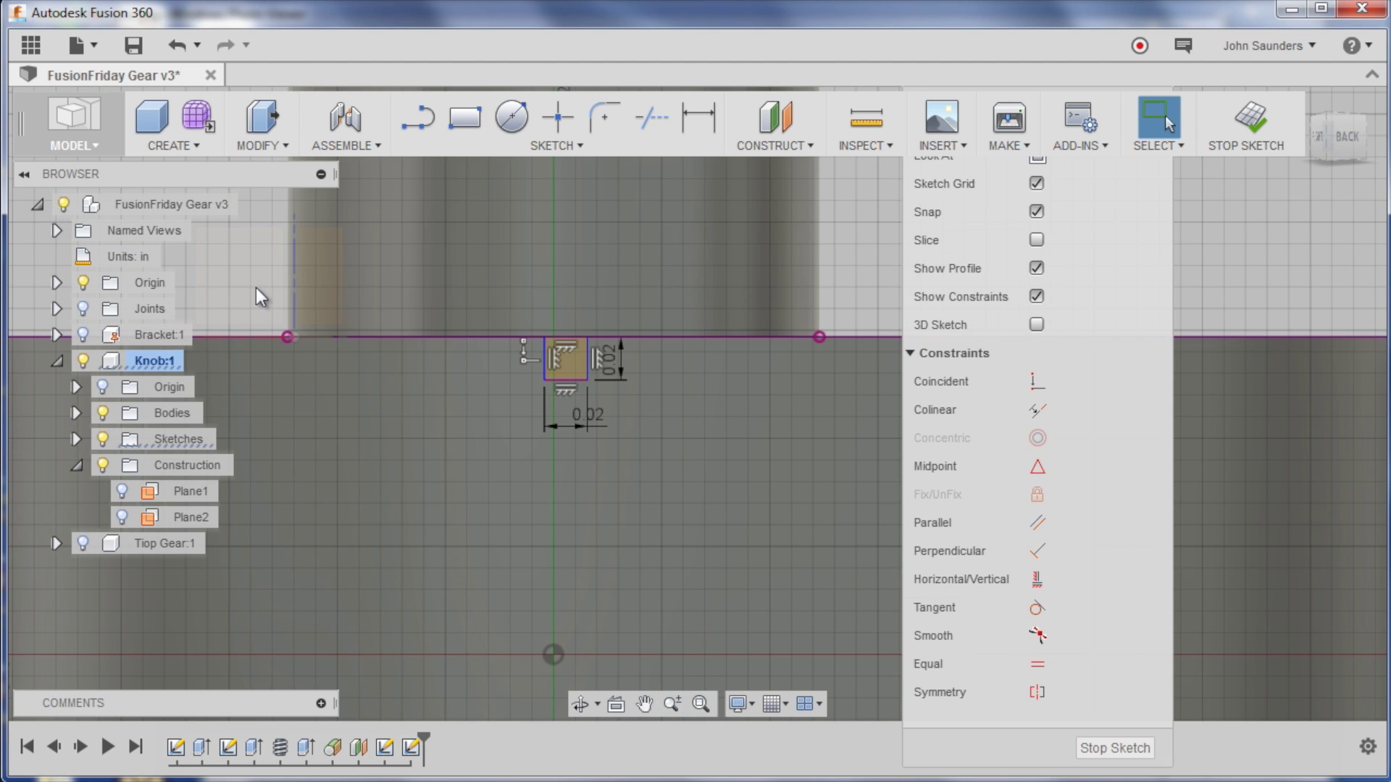
drag(235, 303, 331, 363)
key(Delete)
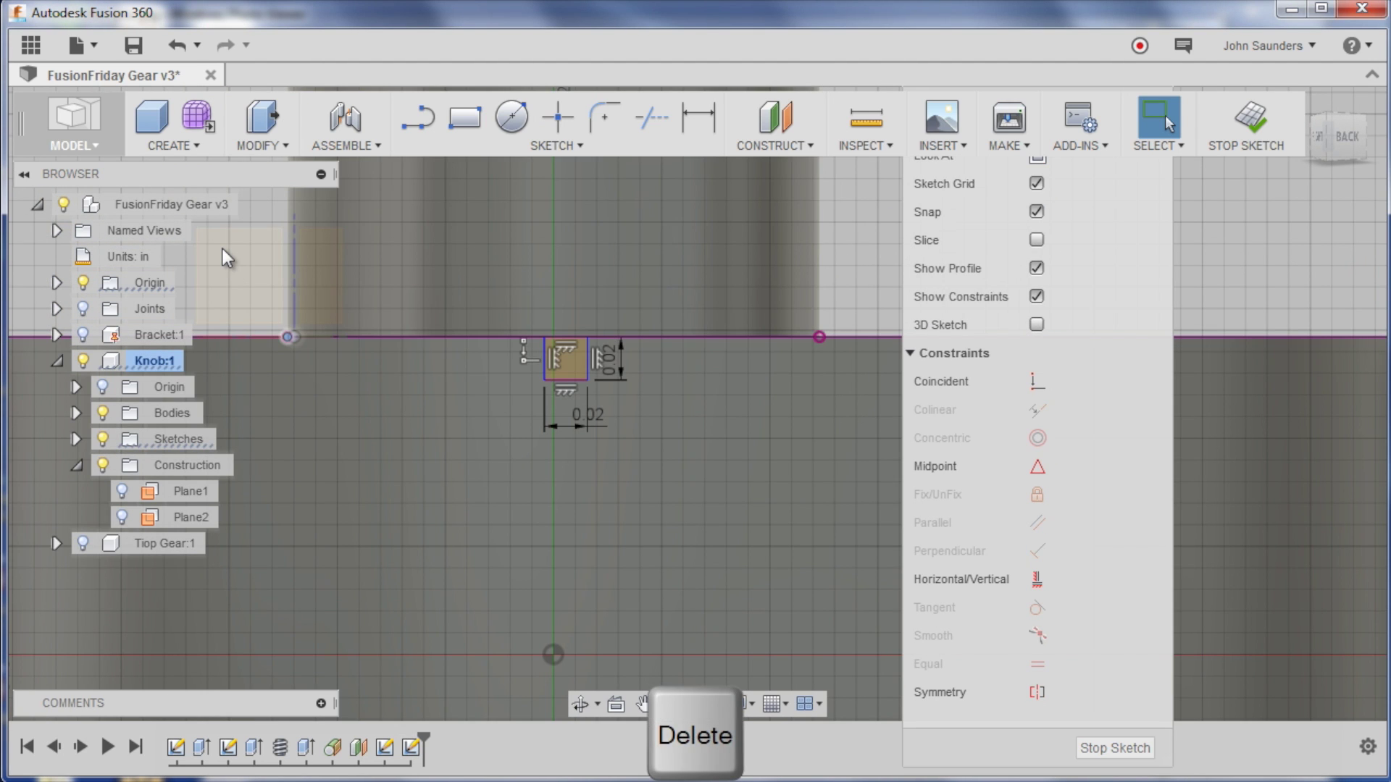
click(364, 338)
shift+middle_drag(435, 320, 480, 348)
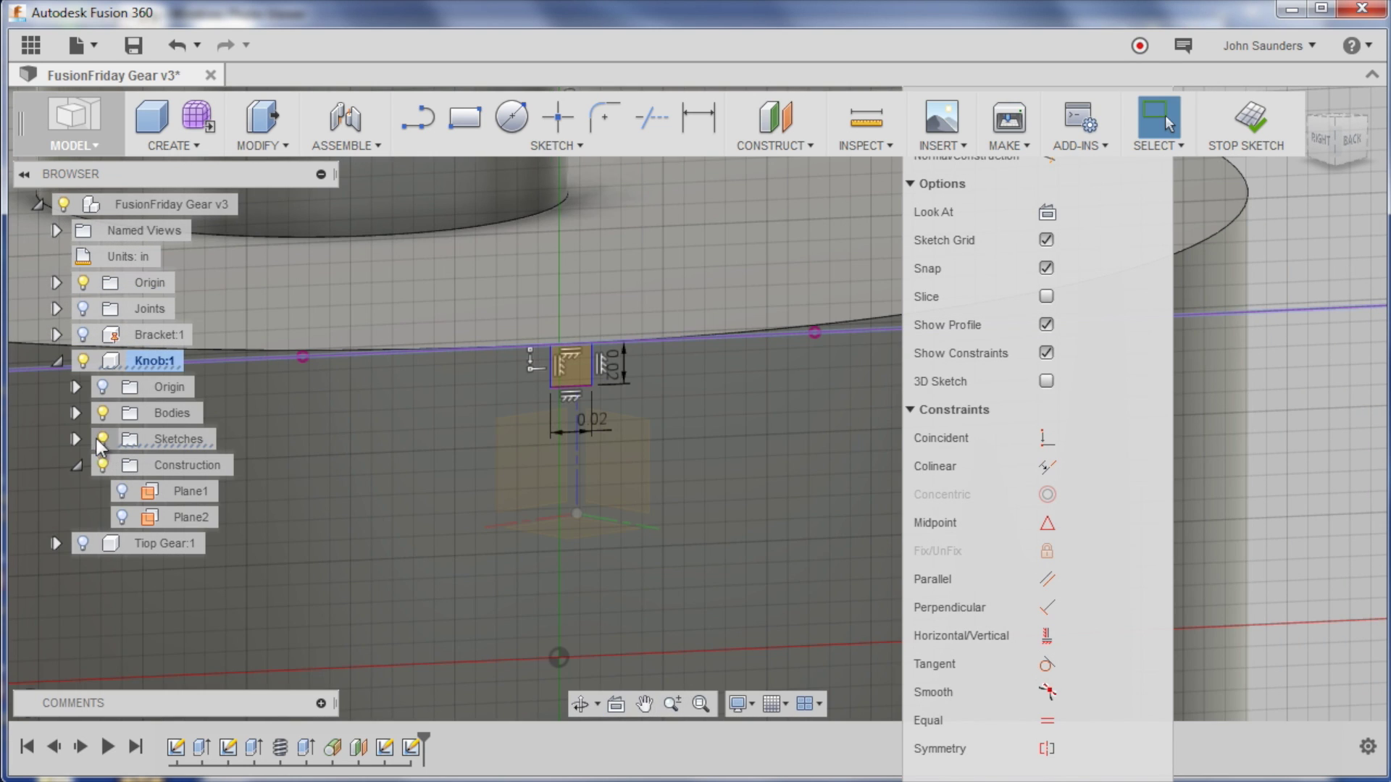
Step: Hide the knob's bodies, delete the projected edge line above the rectangle, and show the bodies again
click(103, 414)
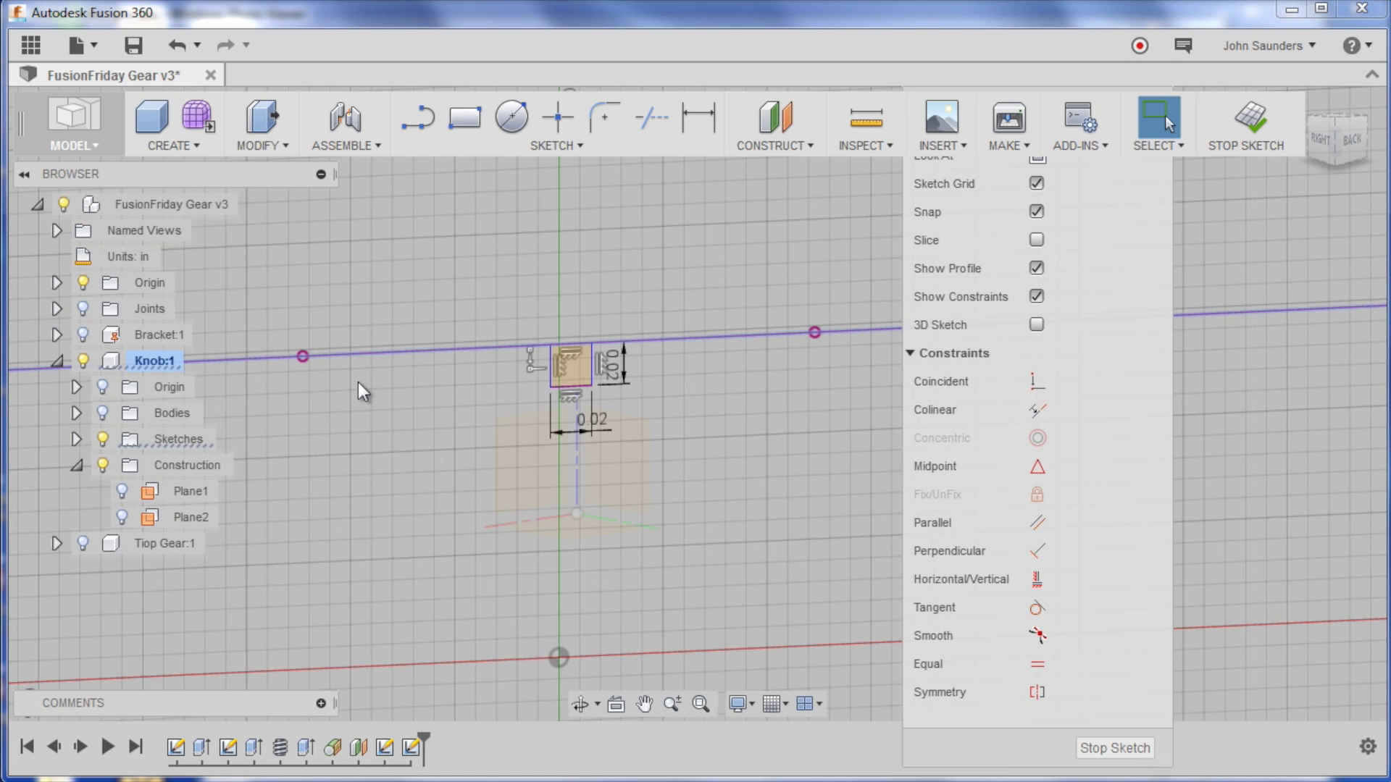
scroll(386, 420, down, 2)
click(340, 375)
key(Delete)
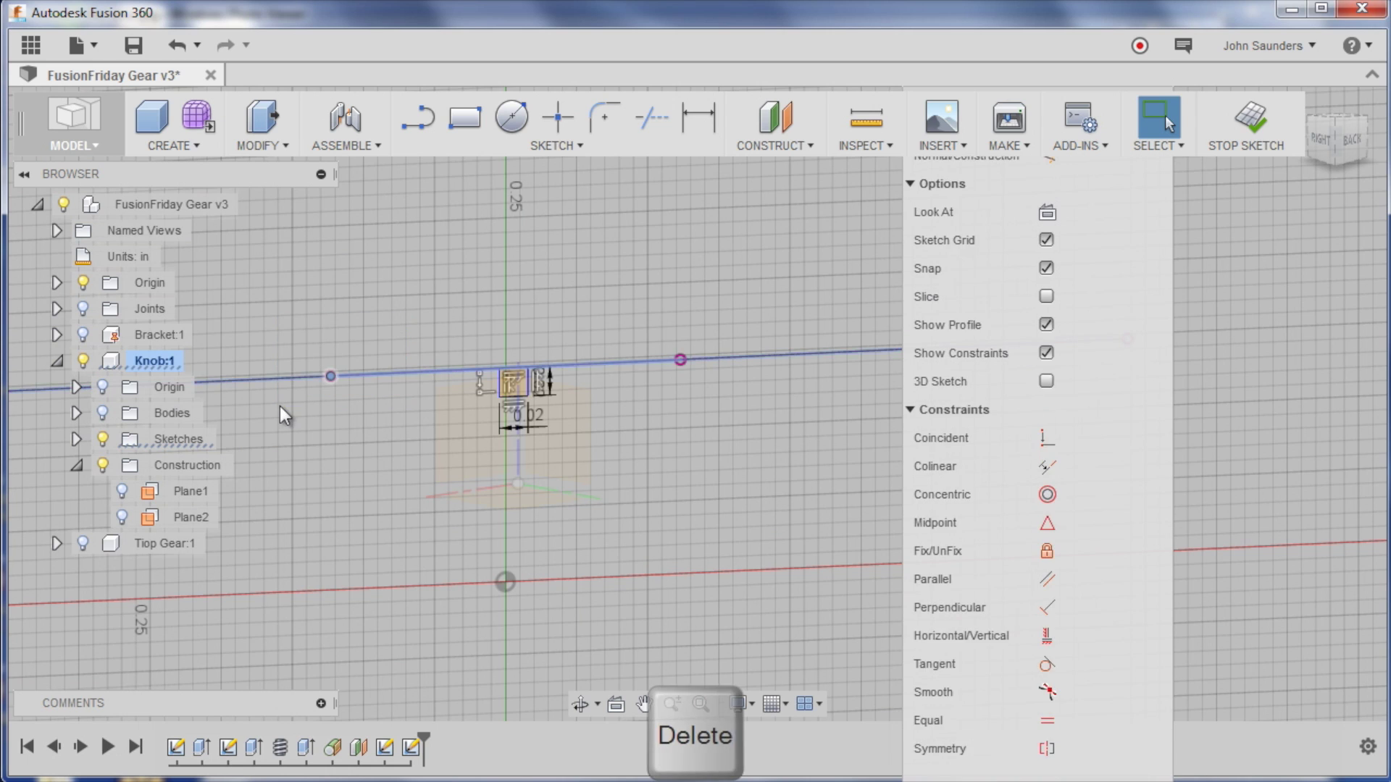
scroll(407, 382, up, 2)
scroll(499, 368, up, 2)
mouse_move(466, 407)
shift+middle_down()
mouse_move(491, 376)
mouse_move(467, 372)
shift+middle_up()
click(102, 413)
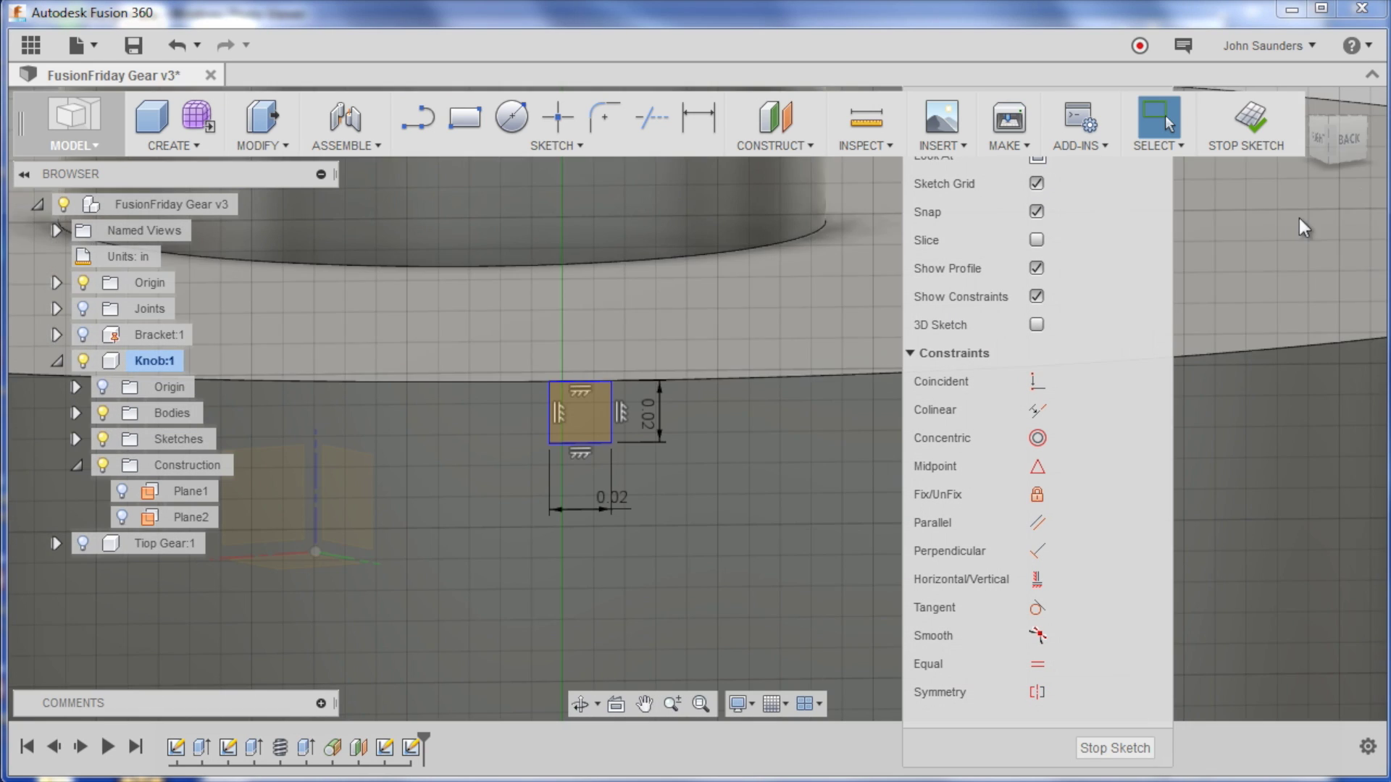
Step: Place a sketch point at the midpoint of the rectangle's top edge
scroll(554, 378, up, 4)
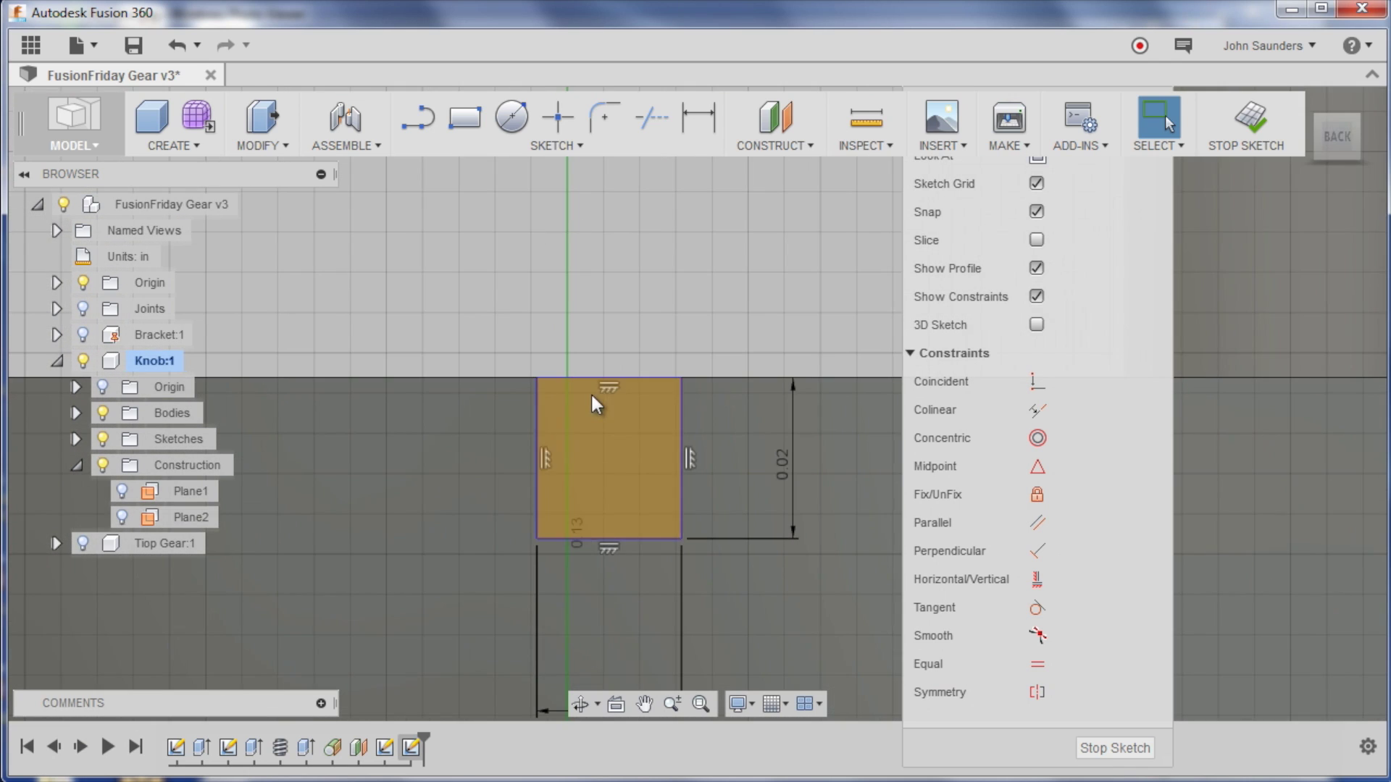
scroll(560, 416, up, 3)
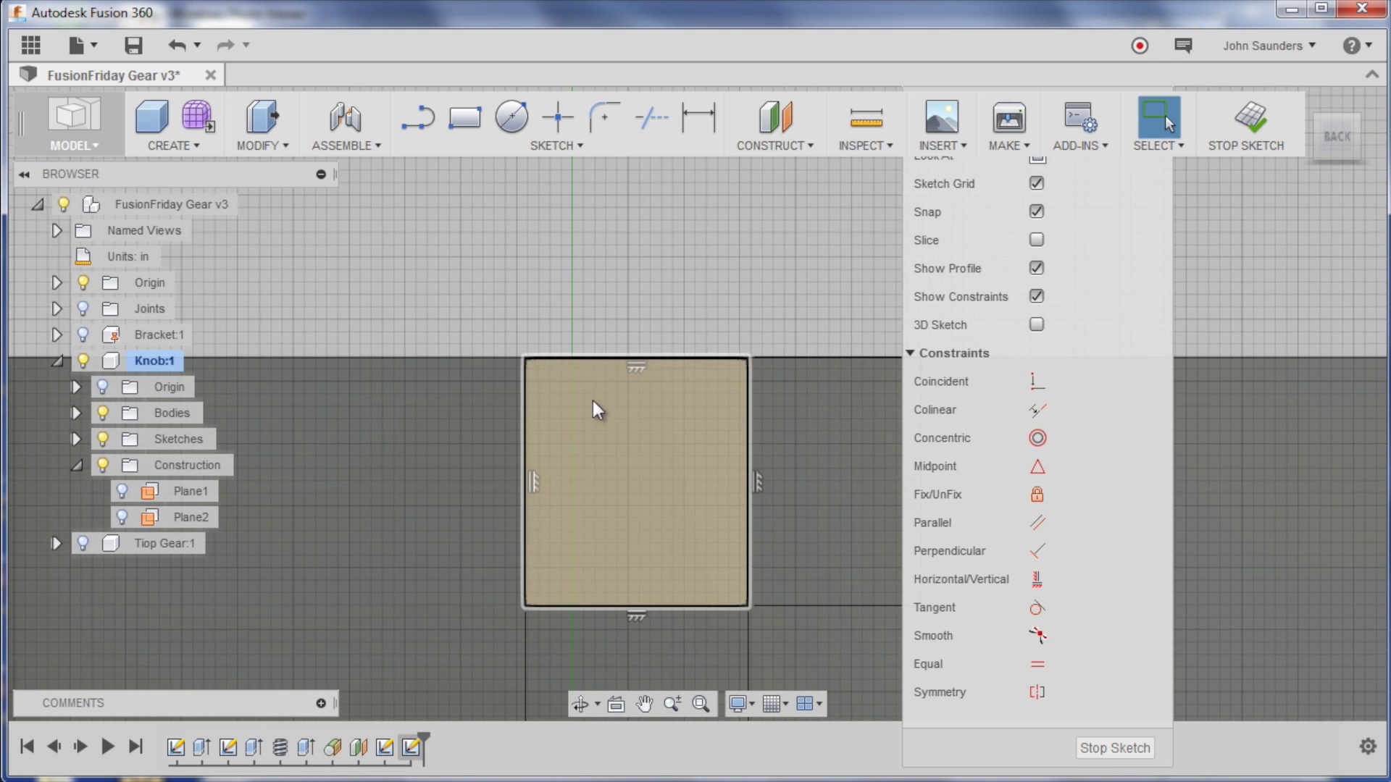
click(562, 127)
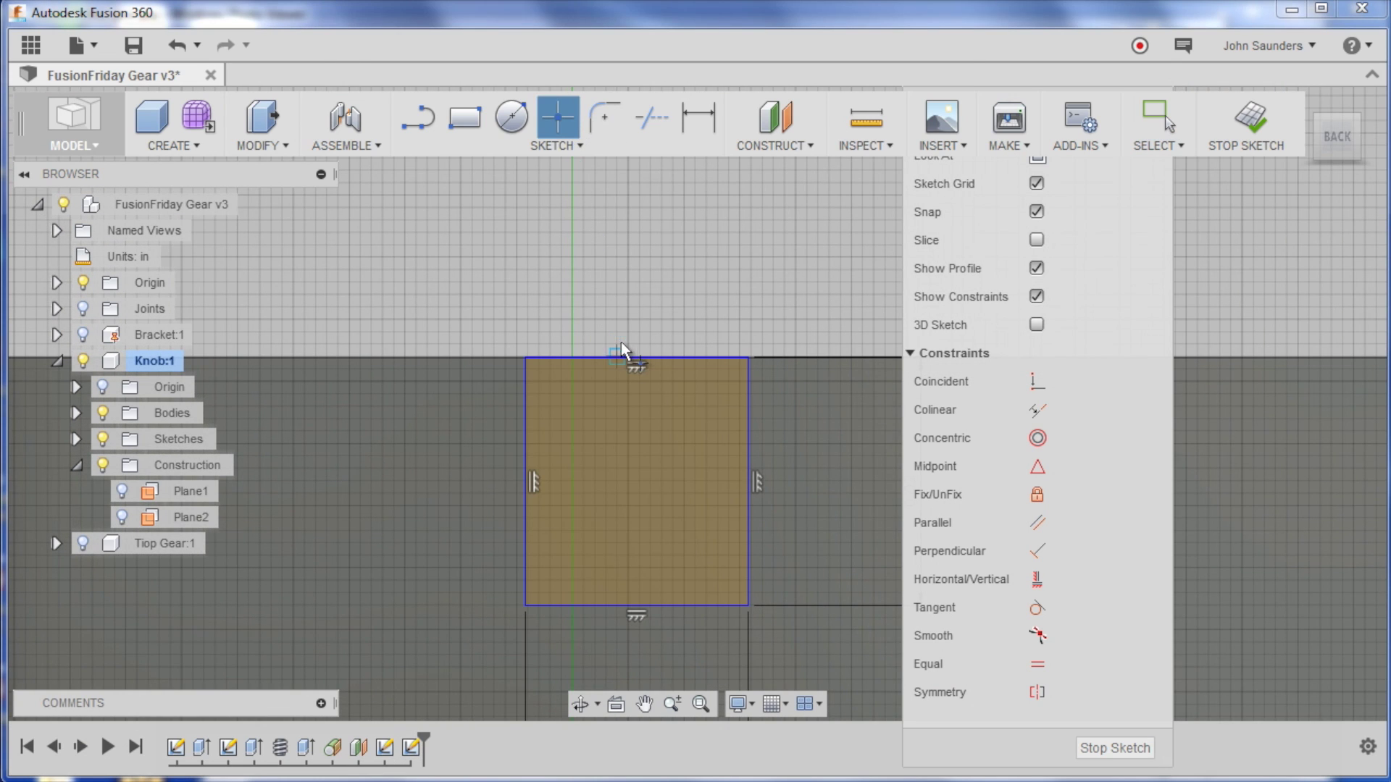
click(637, 359)
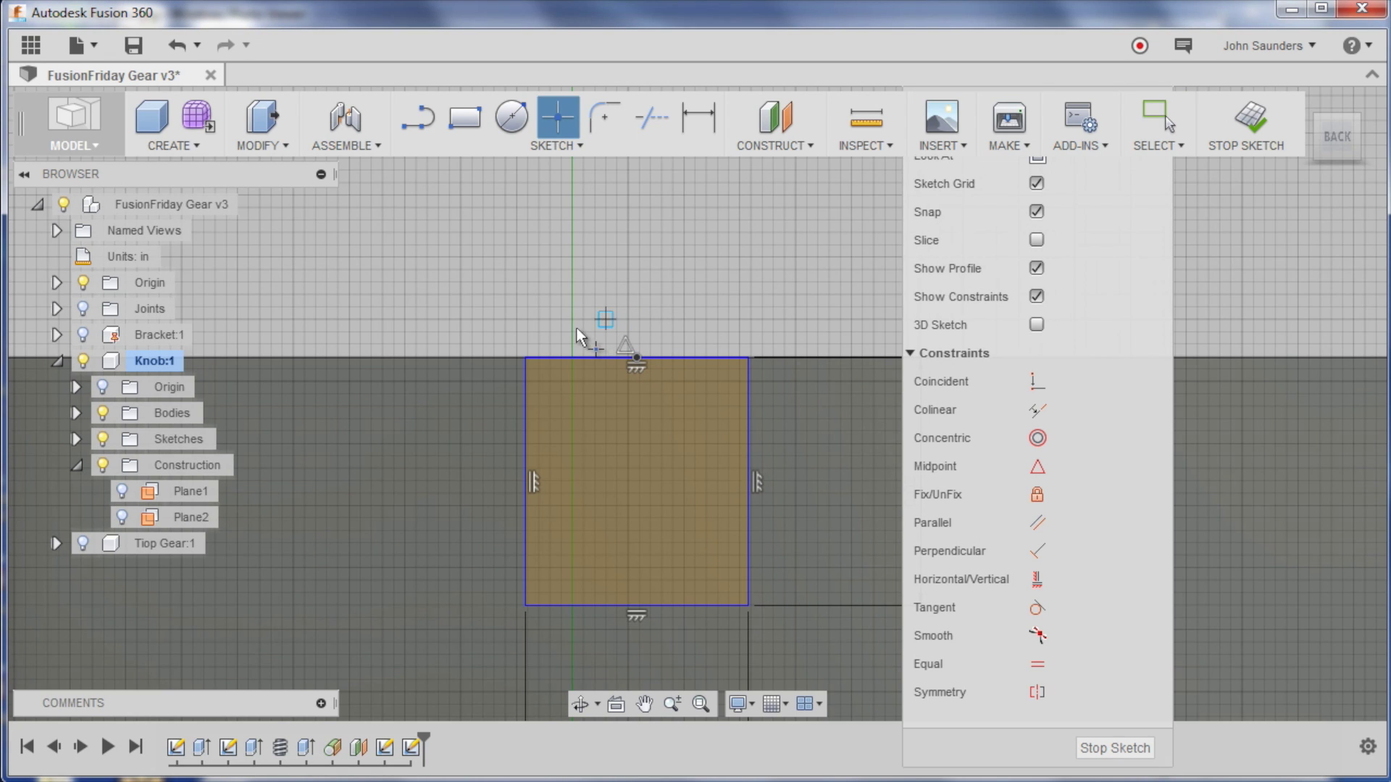
Step: Centre the rectangle by constraining its top midpoint vertically to the sketch origin, and finish the sketch
scroll(576, 333, down, 8)
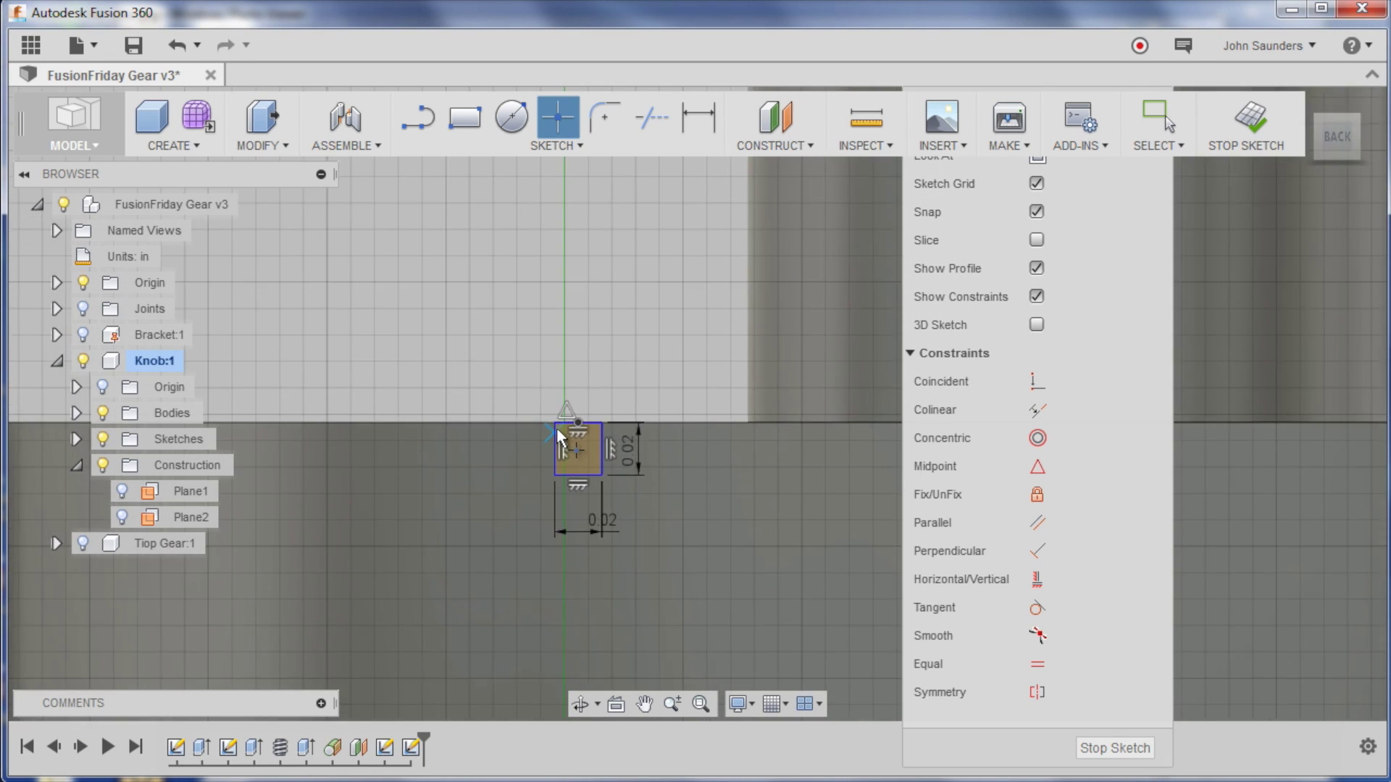
scroll(602, 446, up, 3)
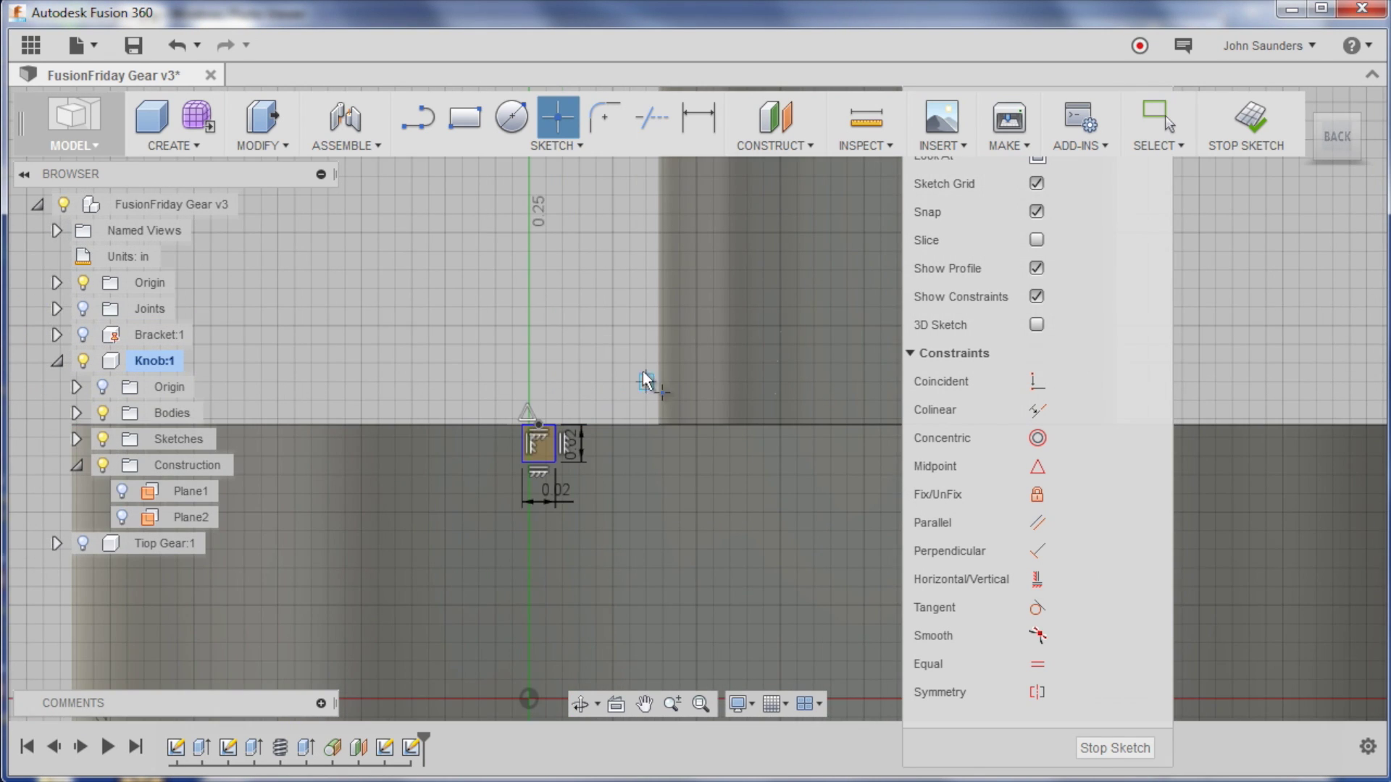
click(1038, 580)
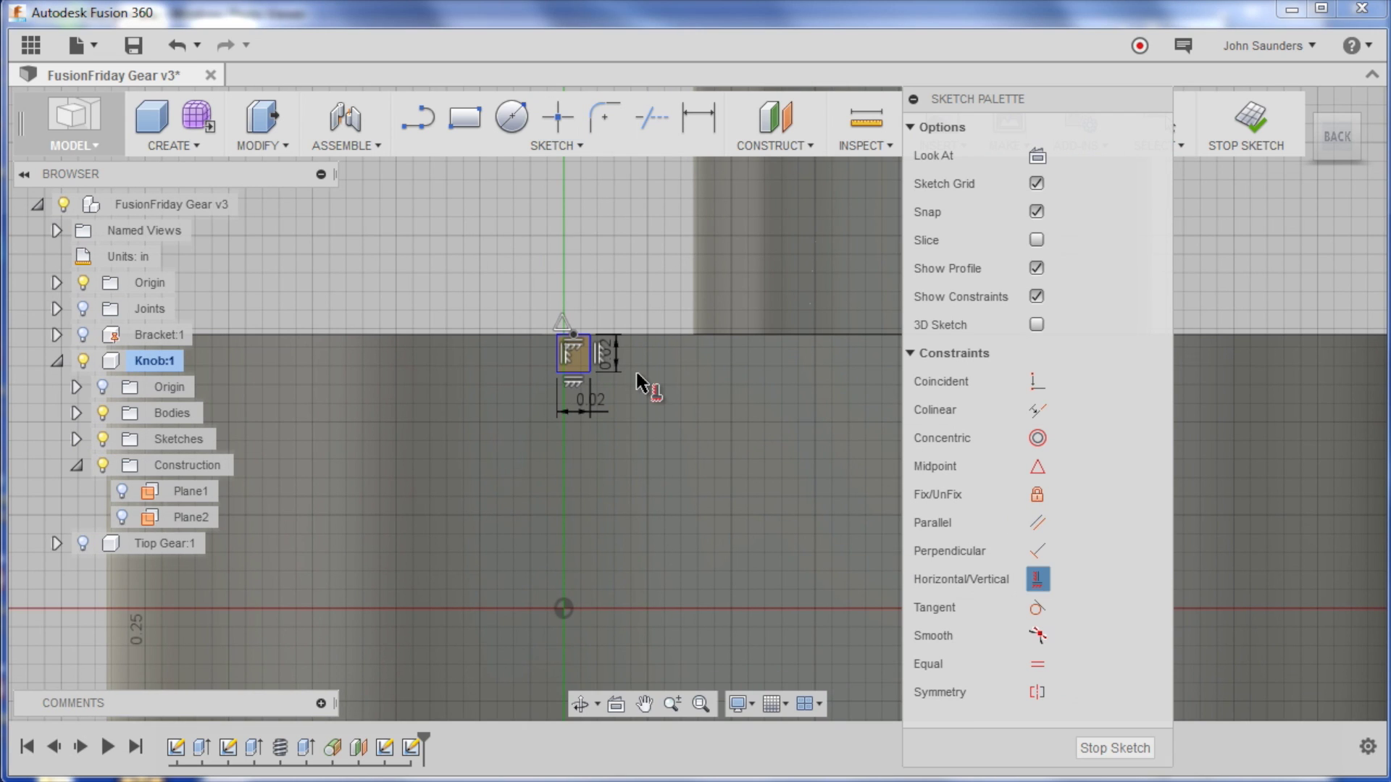
click(573, 335)
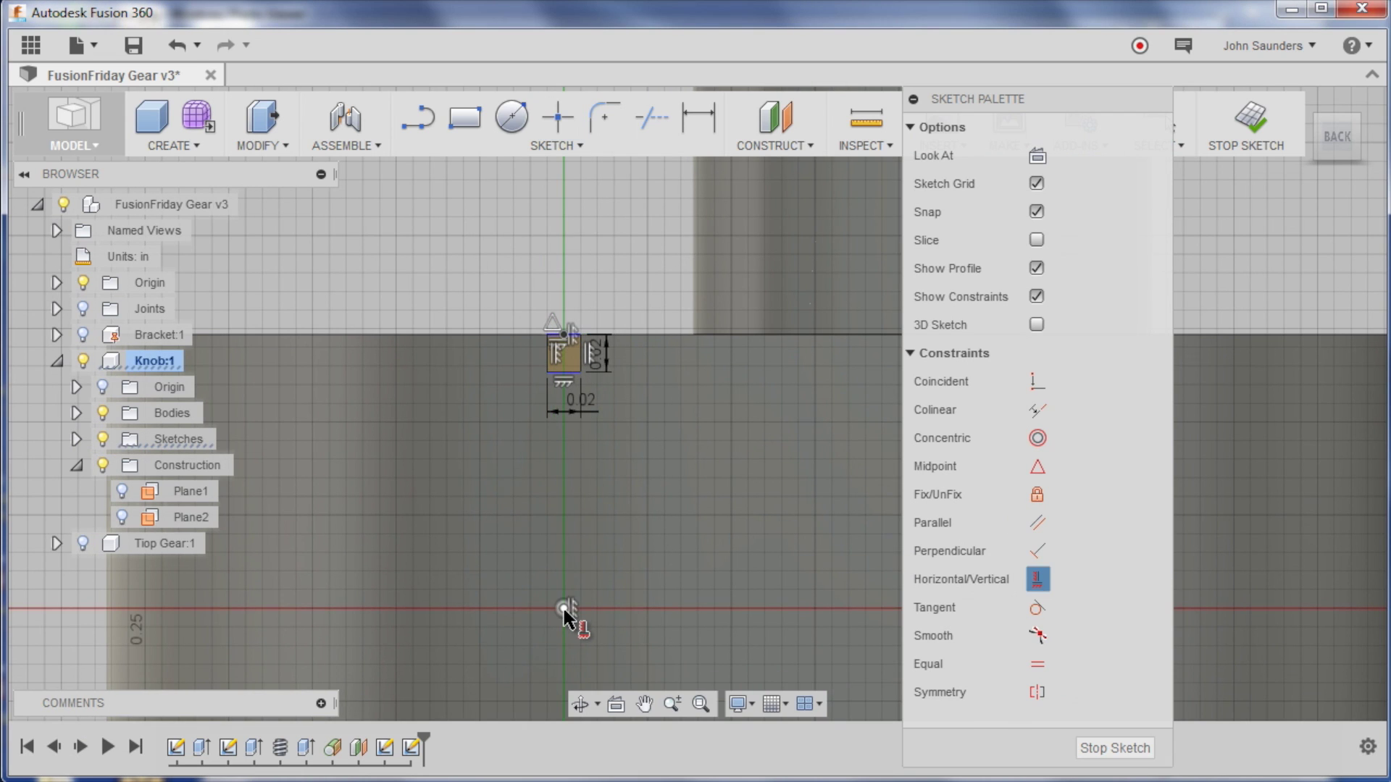
scroll(612, 344, up, 8)
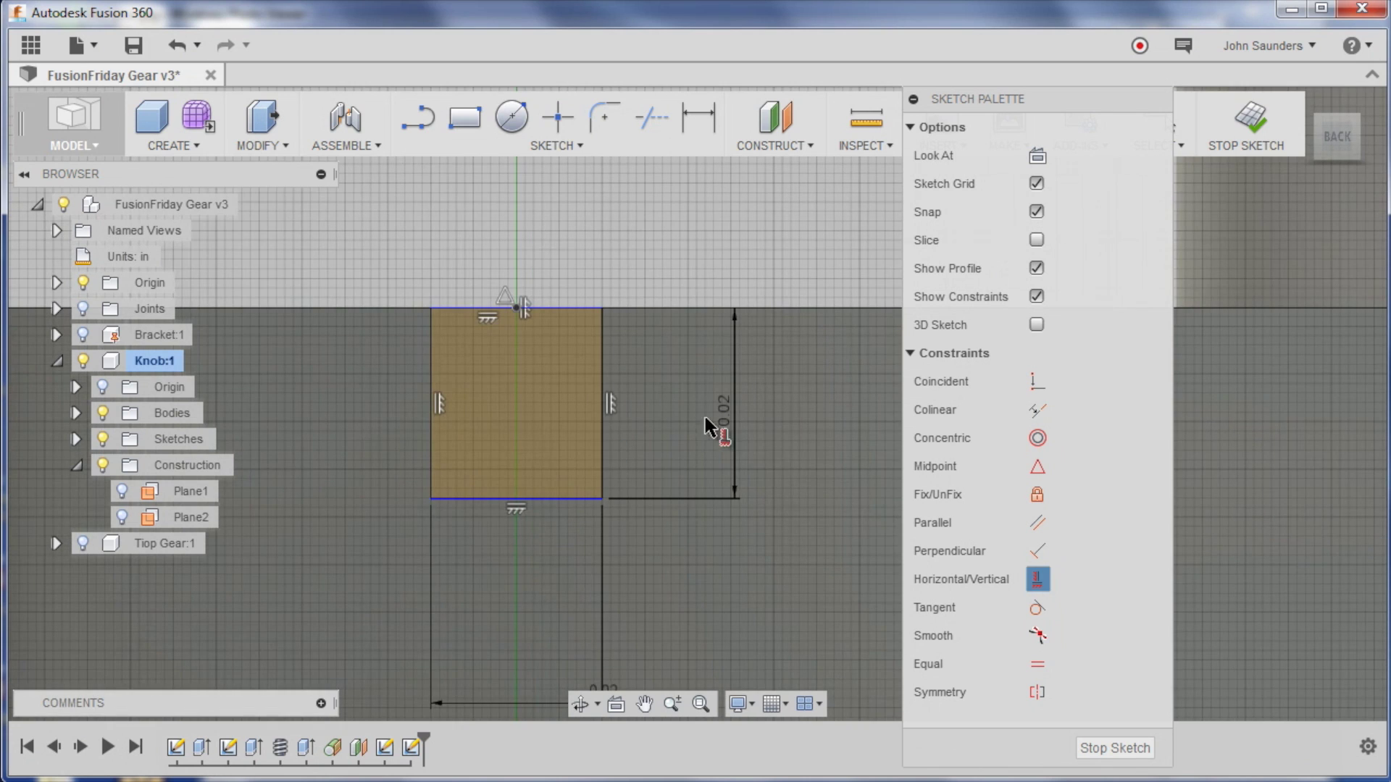
scroll(591, 447, down, 4)
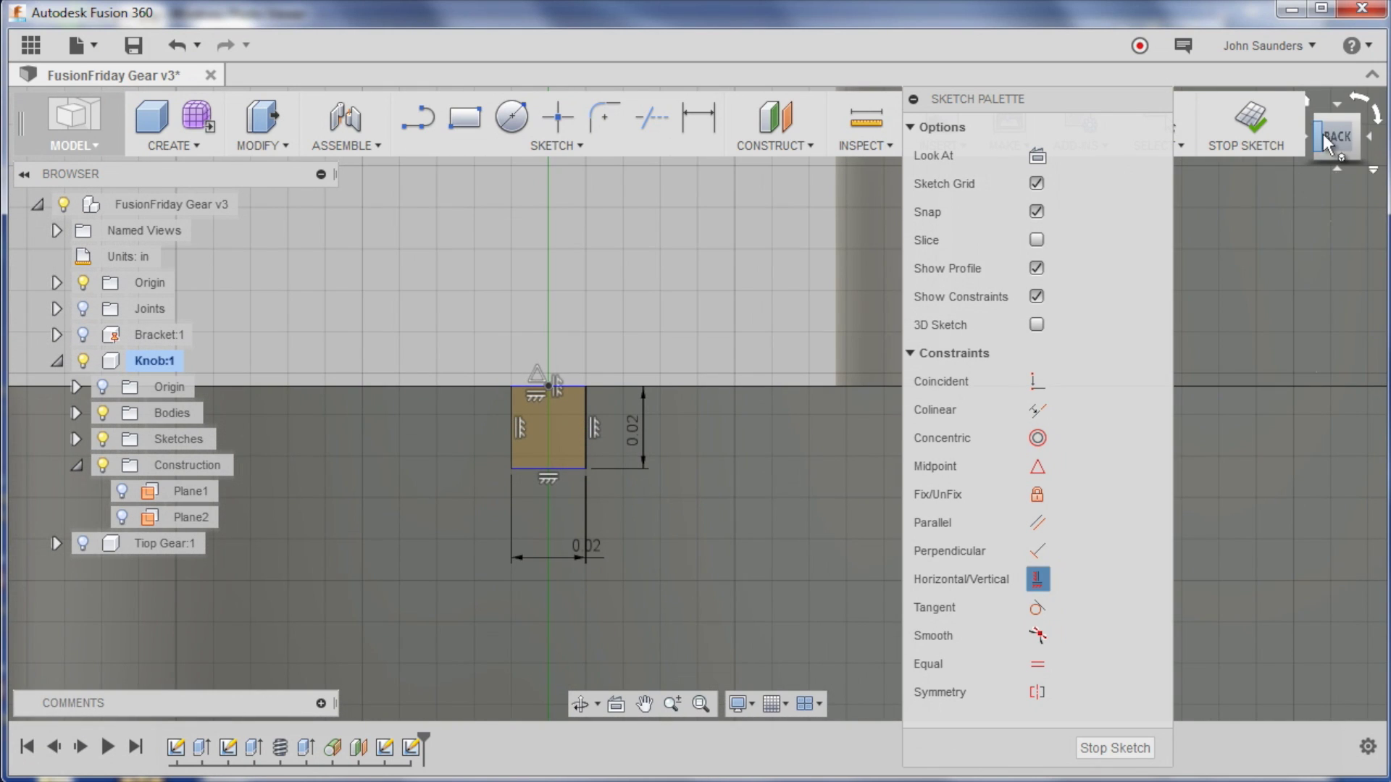
scroll(478, 375, down, 2)
scroll(575, 336, down, 5)
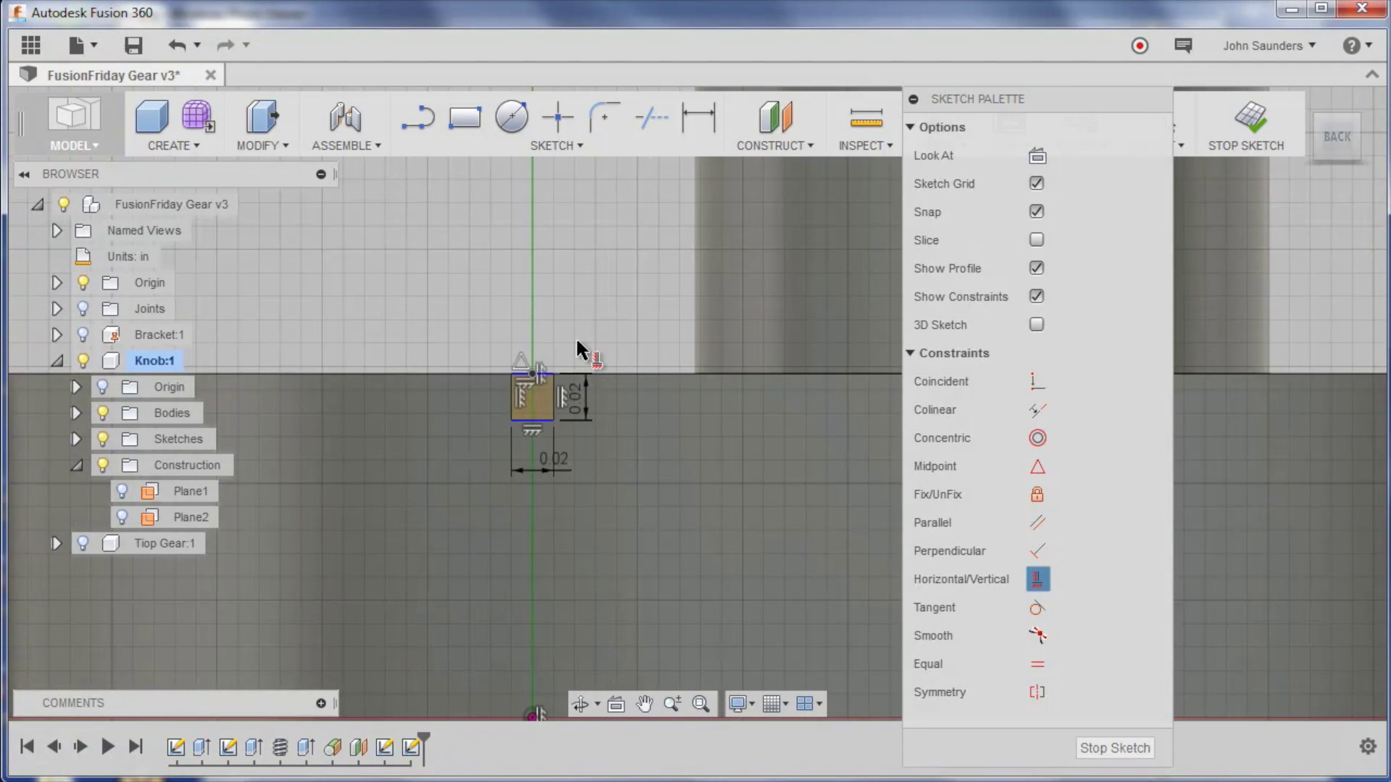
click(1236, 122)
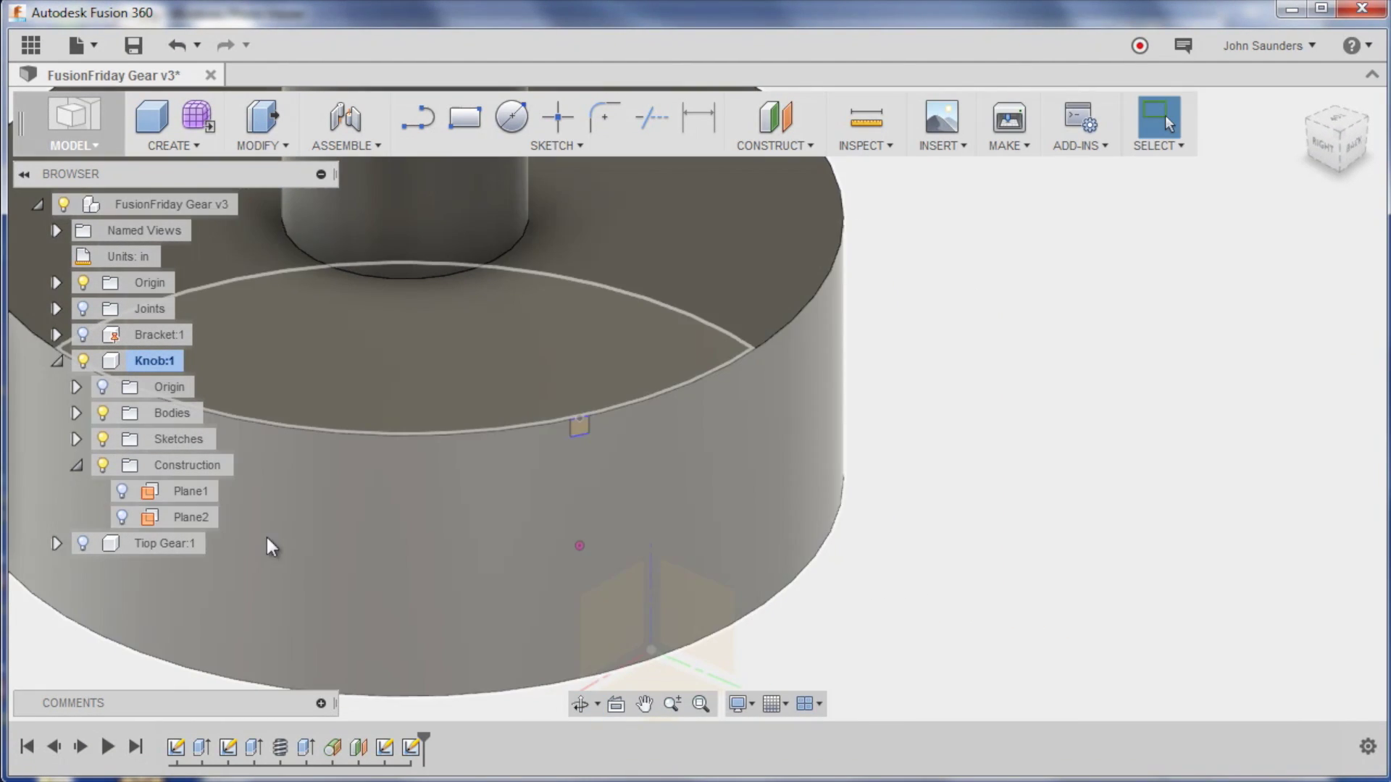
Step: Identify the construction plane carrying the square profile's outer offset and set Plane2's offset distance to 0.01 in
click(122, 491)
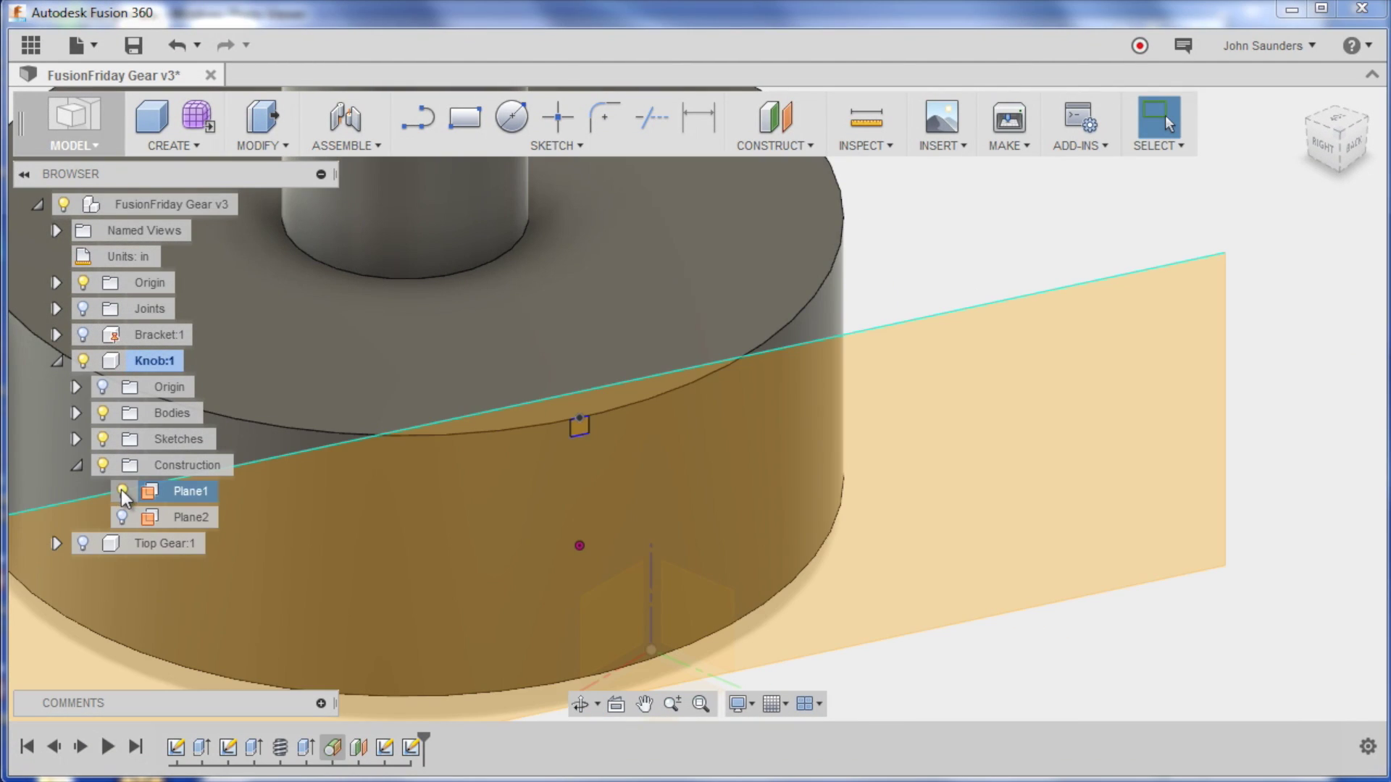
click(123, 493)
click(123, 517)
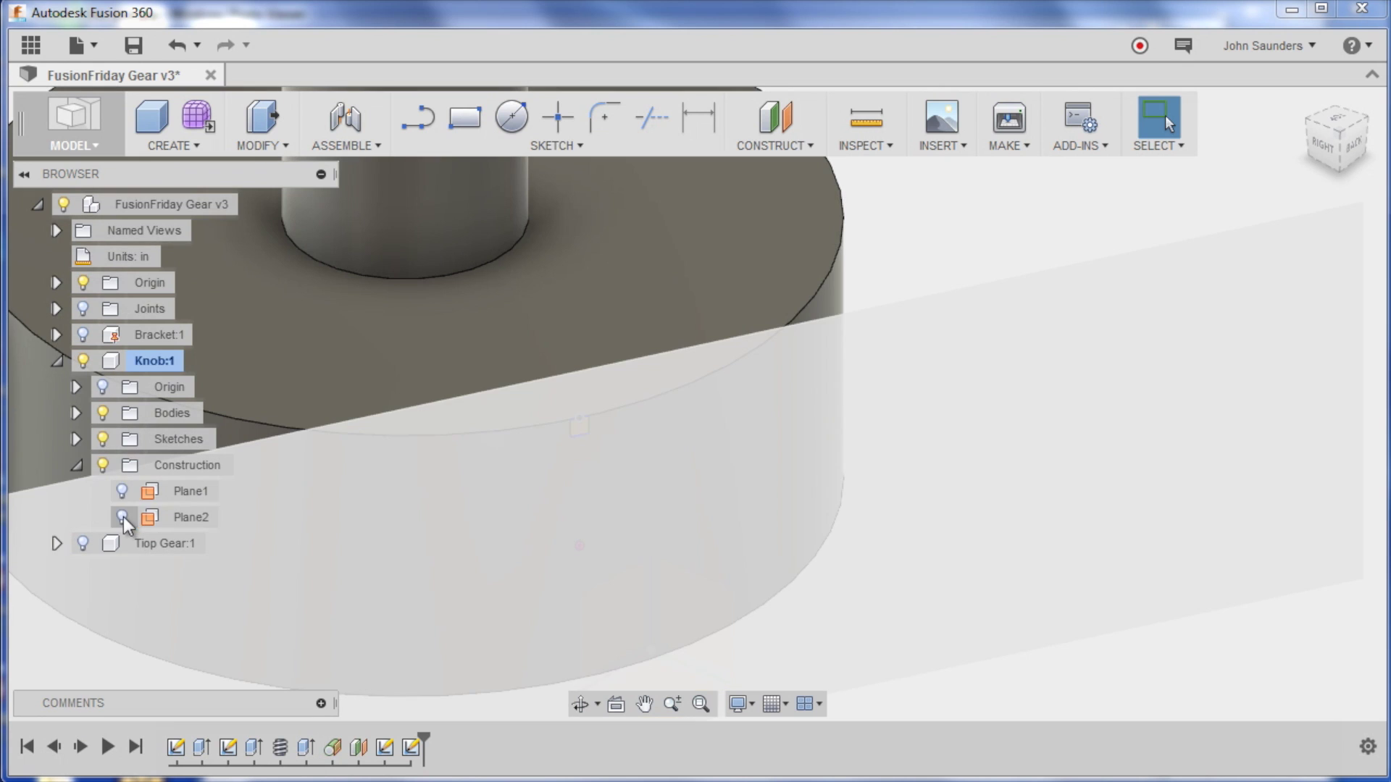
click(206, 520)
shift+middle_drag(826, 406, 750, 449)
right_click(224, 520)
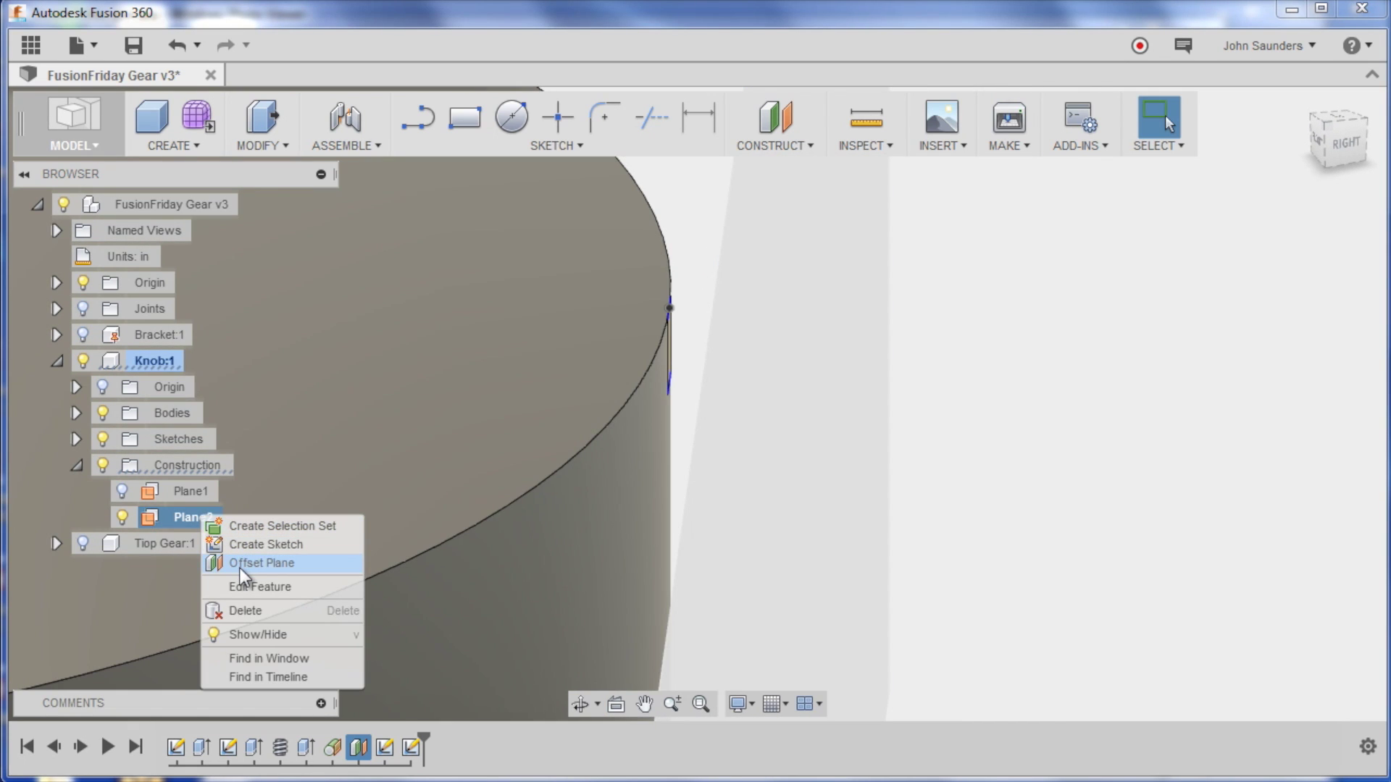
click(249, 585)
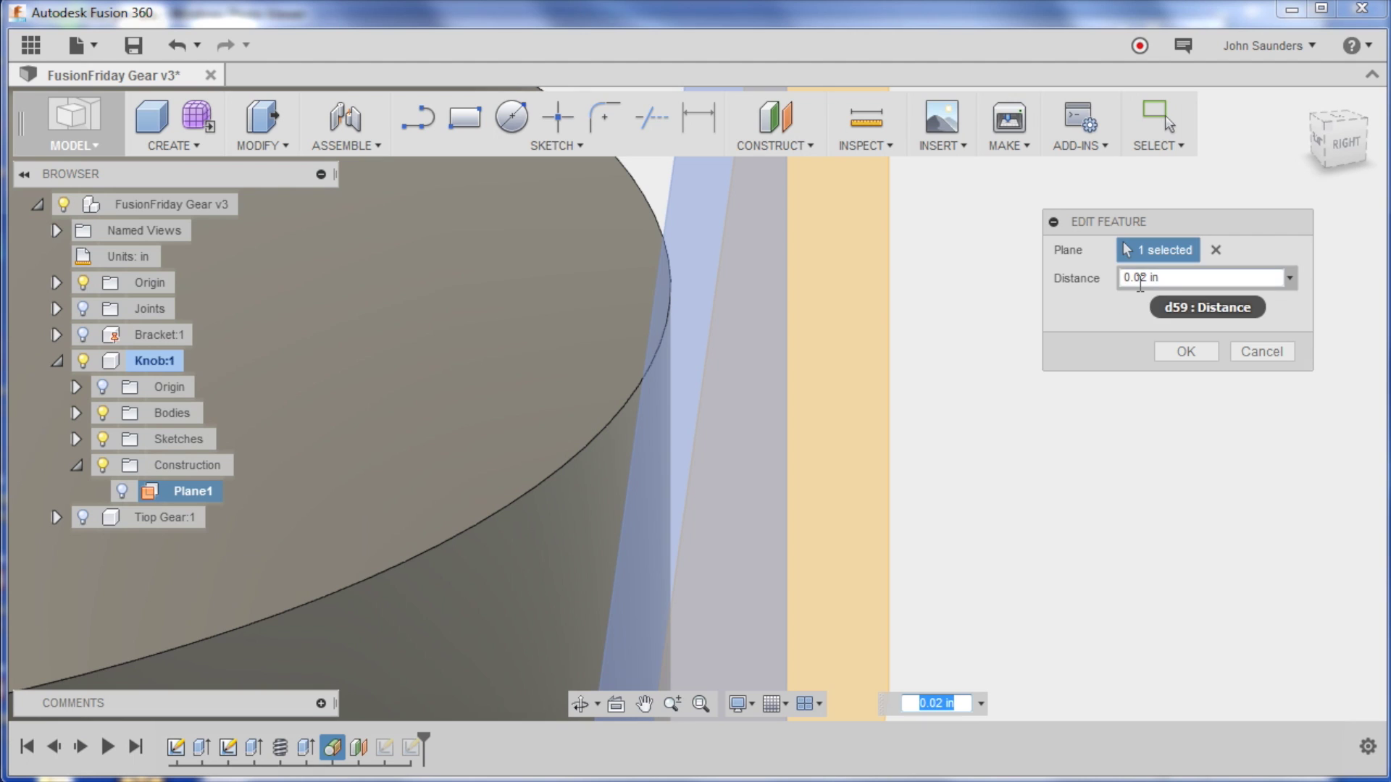
drag(1140, 283, 1189, 286)
text(1)
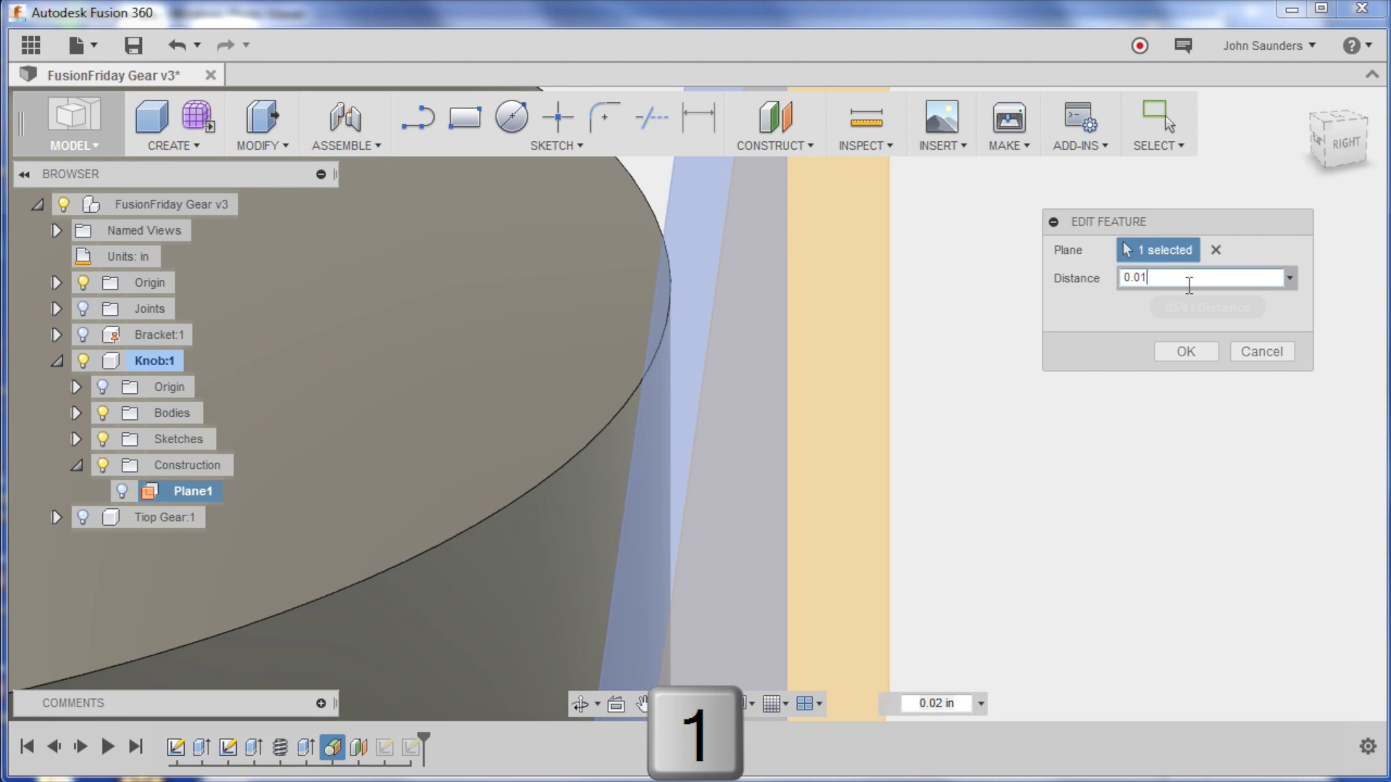
key(Return)
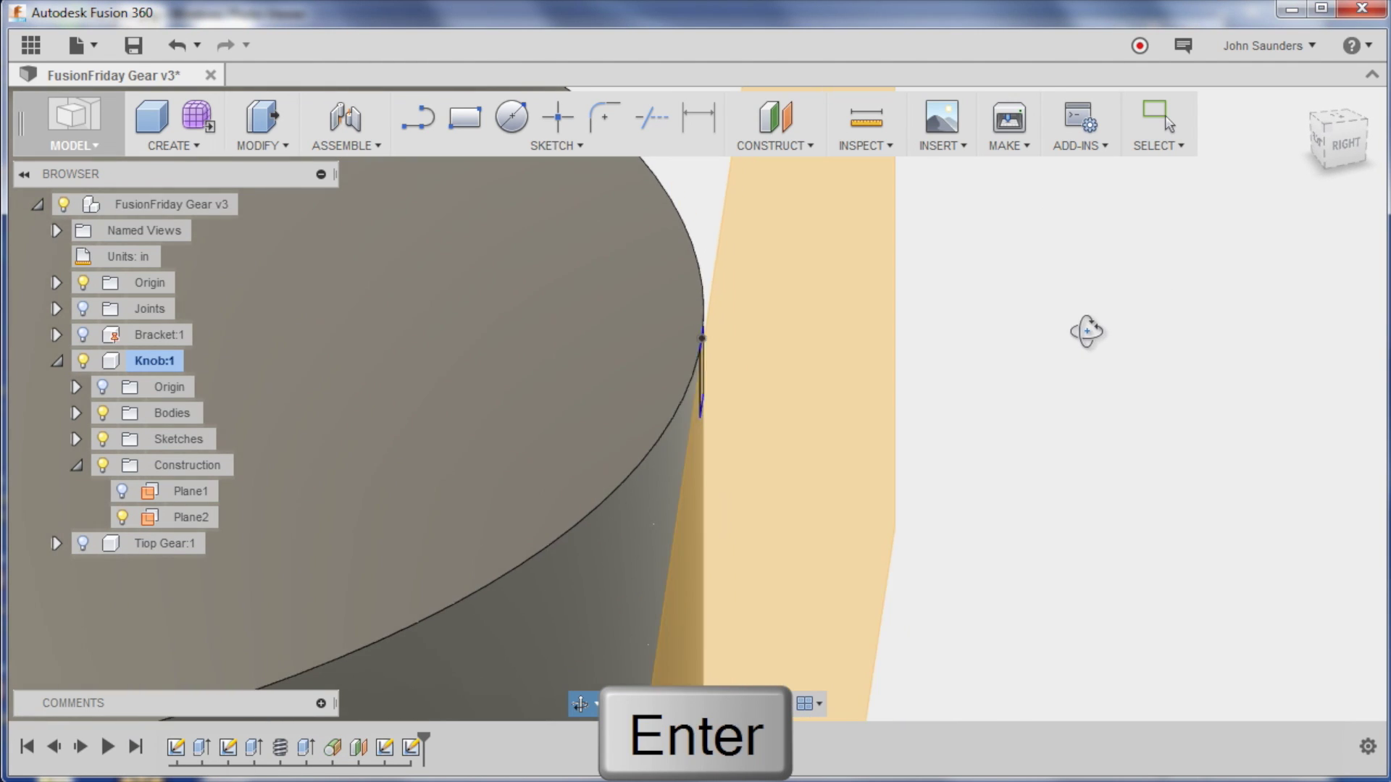
Step: Start a sketch on Plane2 and draw a small two-point rectangle inside the existing square profile at the knob's rim
key(r)
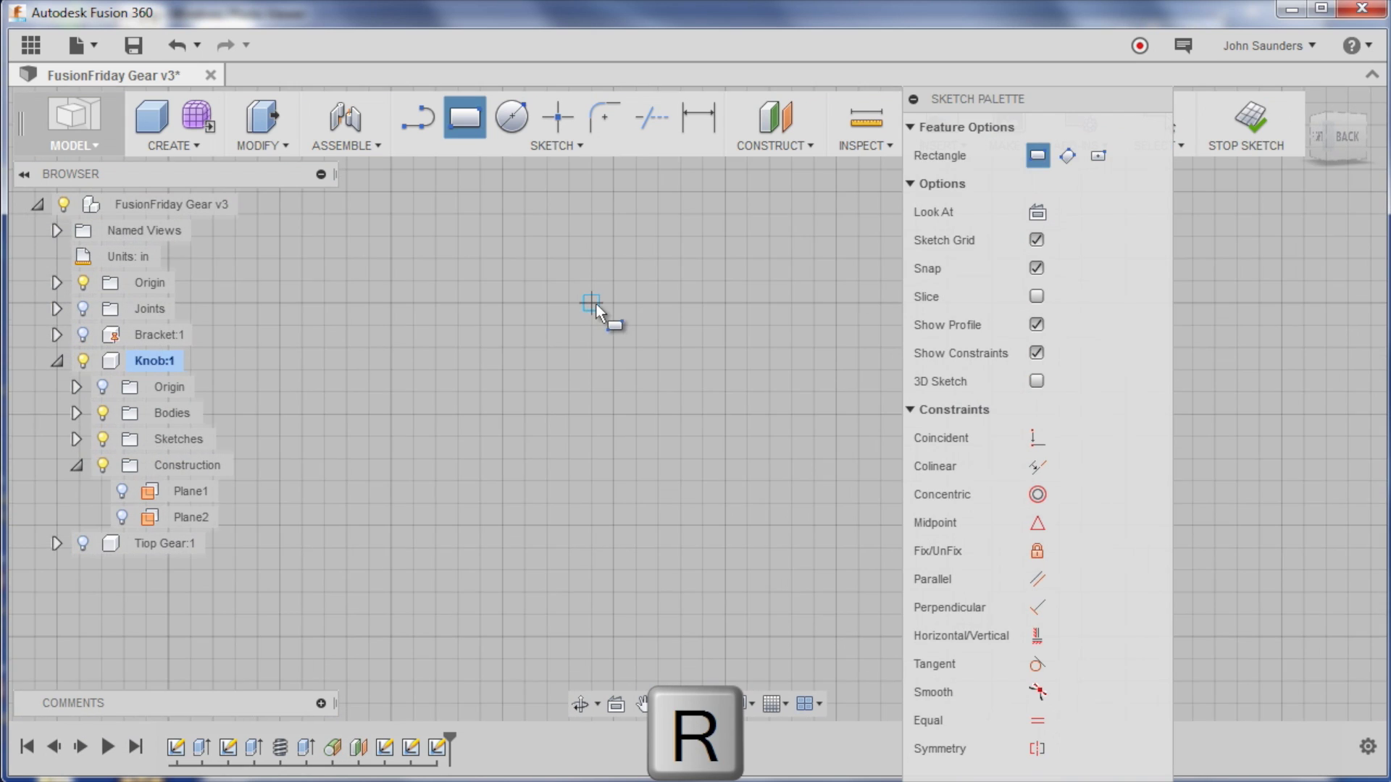
middle_drag(673, 461, 814, 540)
scroll(413, 406, up, 5)
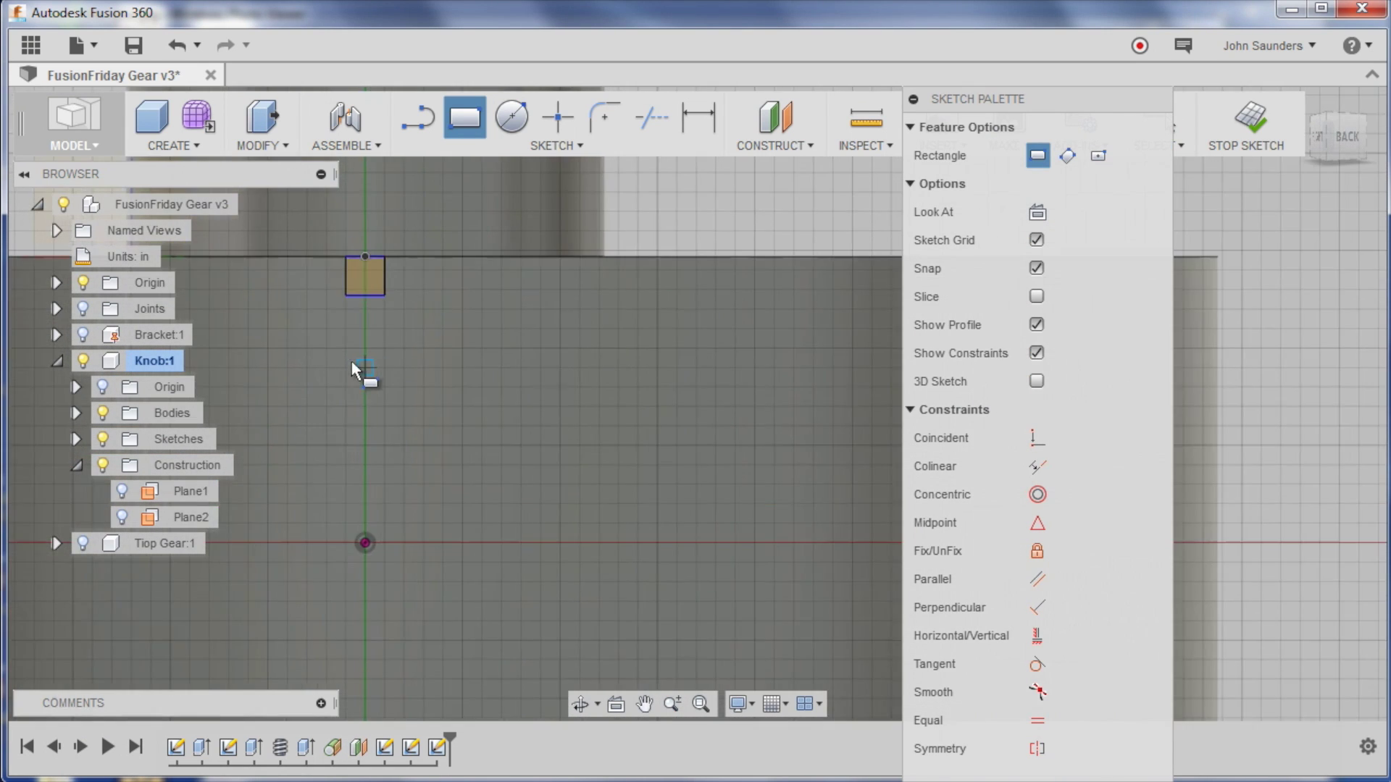
middle_drag(350, 337, 449, 502)
scroll(461, 490, up, 2)
scroll(463, 489, up, 4)
middle_drag(490, 443, 568, 662)
scroll(562, 452, down, 2)
click(511, 398)
click(604, 456)
Step: Dimension the inner rectangle to 0.01 in high and 0.01 in wide
key(d)
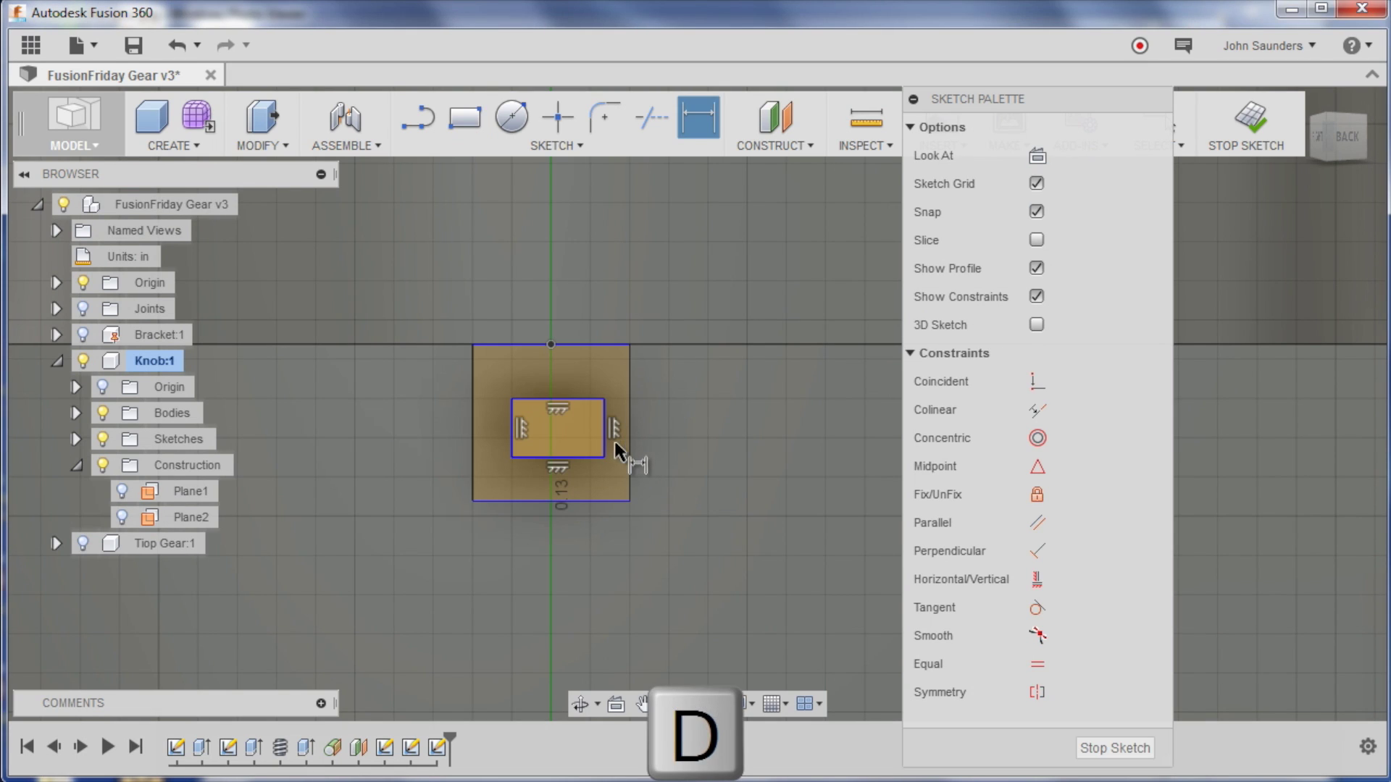
click(606, 442)
click(672, 425)
text(.01)
key(Return)
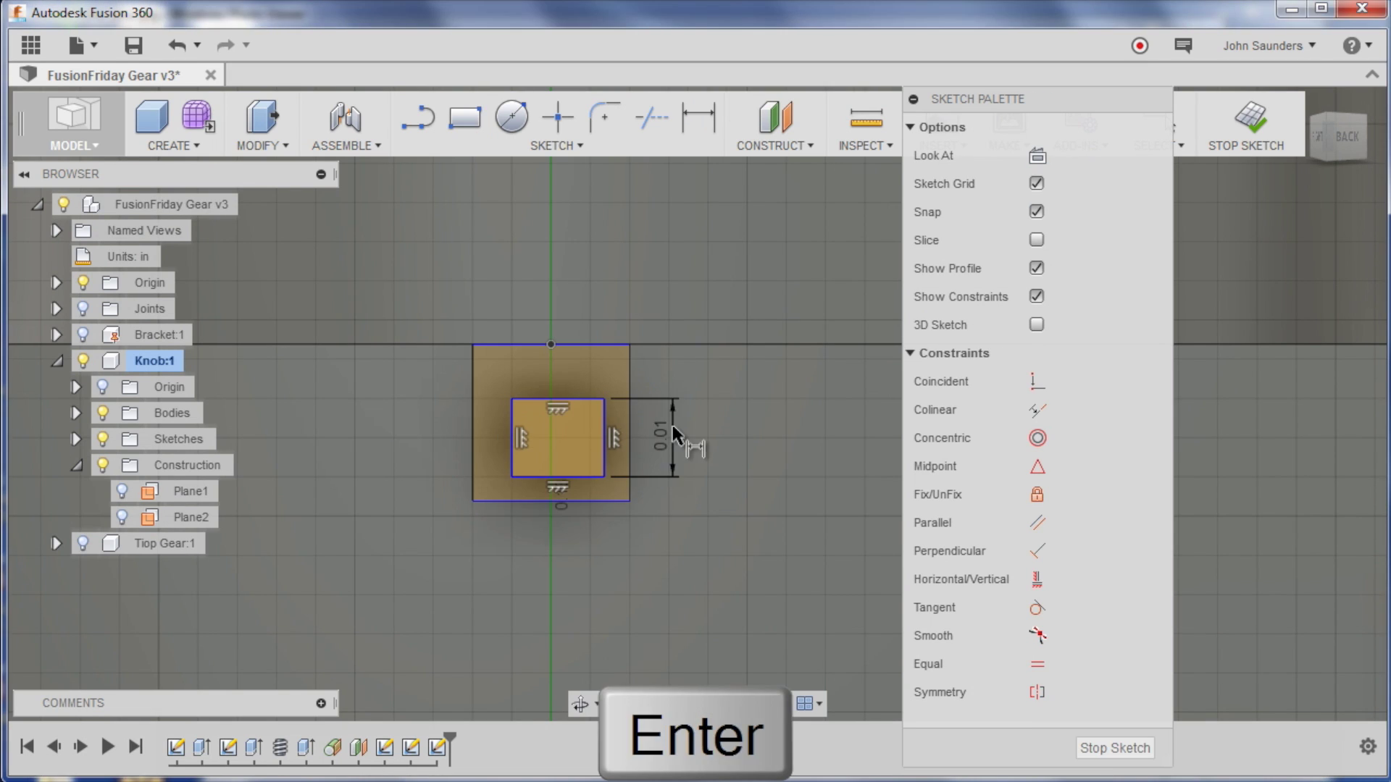
click(572, 376)
text(0.01)
key(Return)
Step: Place sketch points at the midpoints of the left and bottom edges of both the inner and outer squares
scroll(572, 376, up, 2)
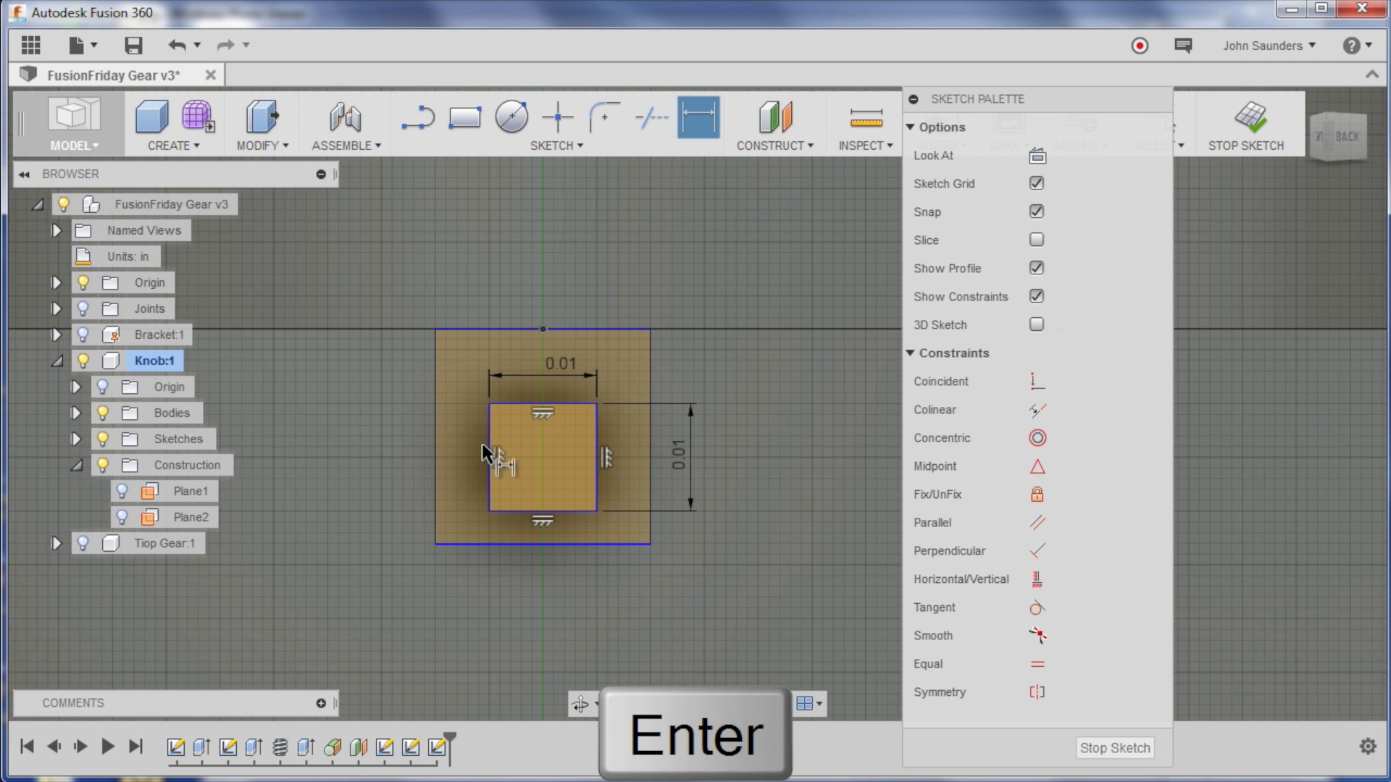
scroll(430, 437, up, 1)
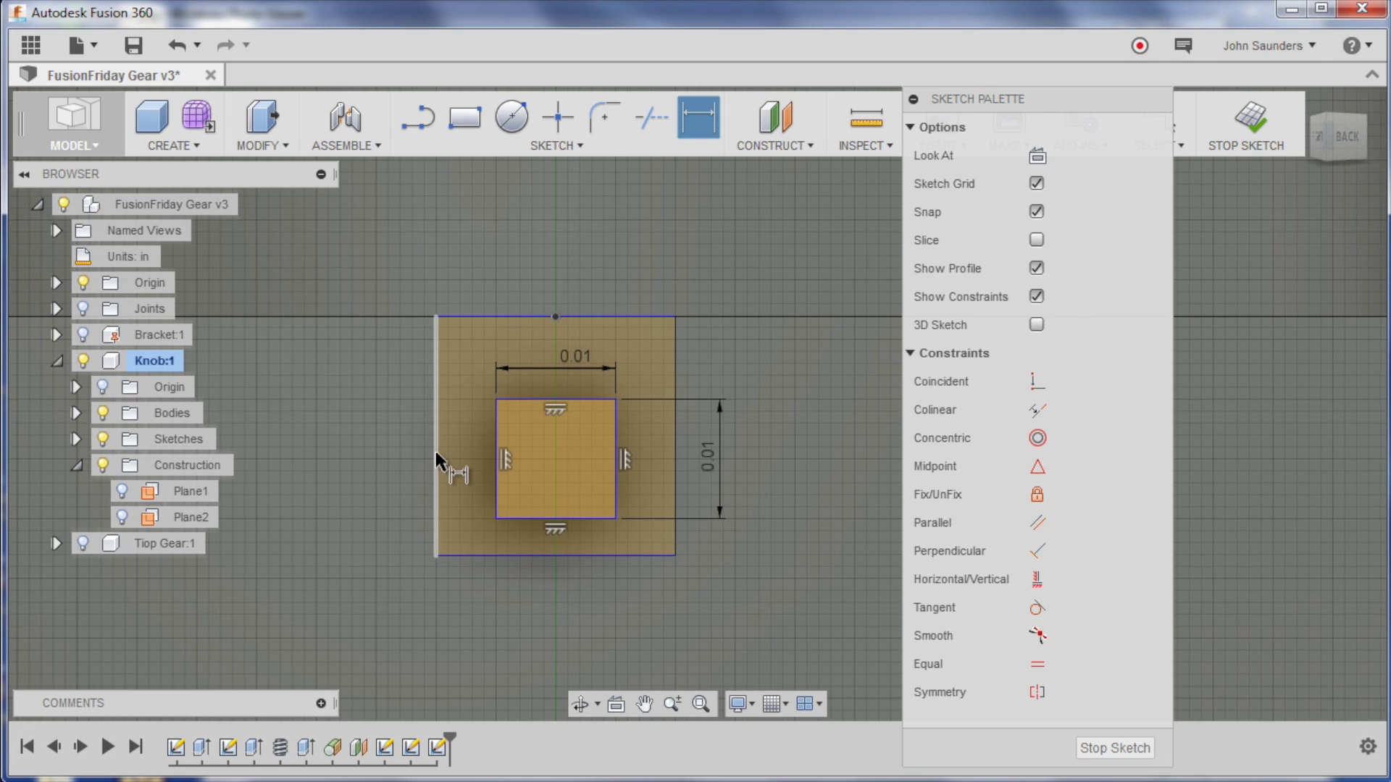
click(561, 118)
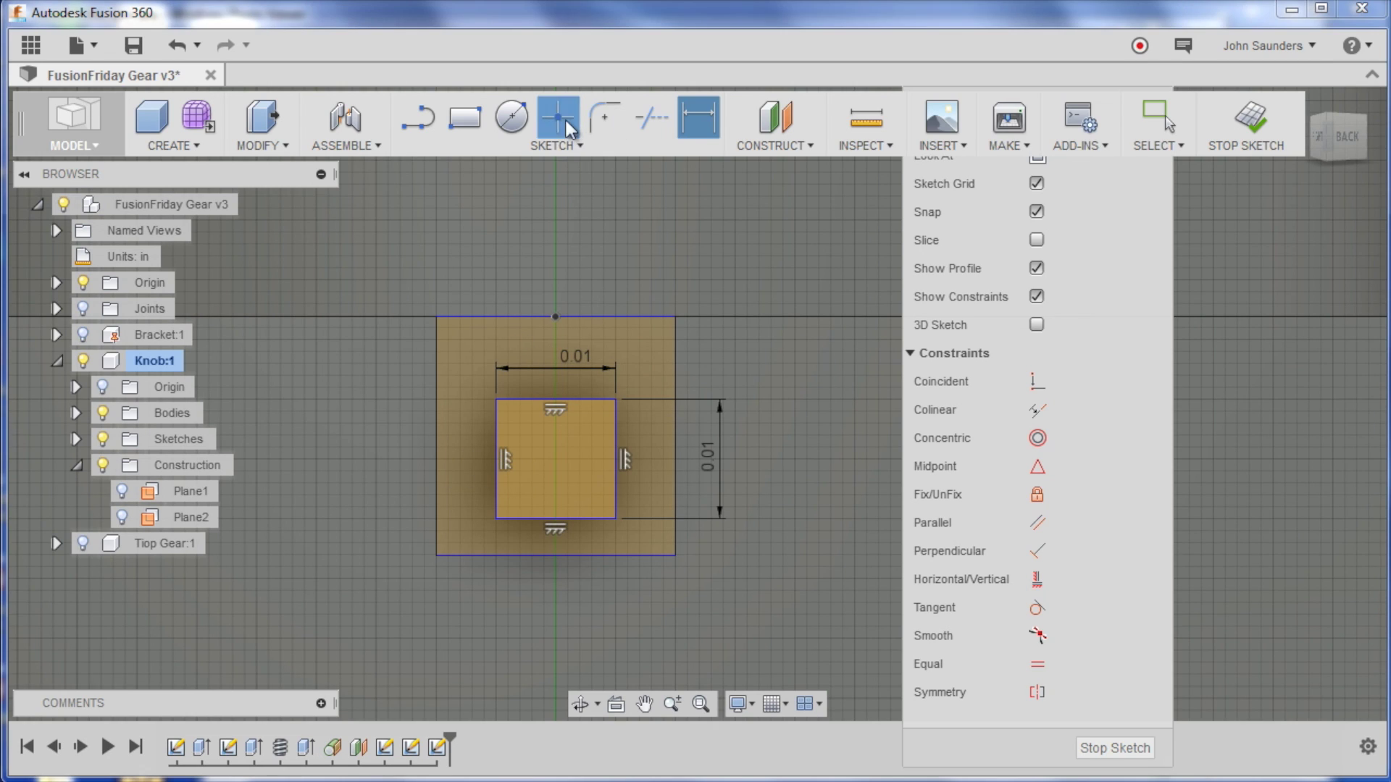
click(435, 438)
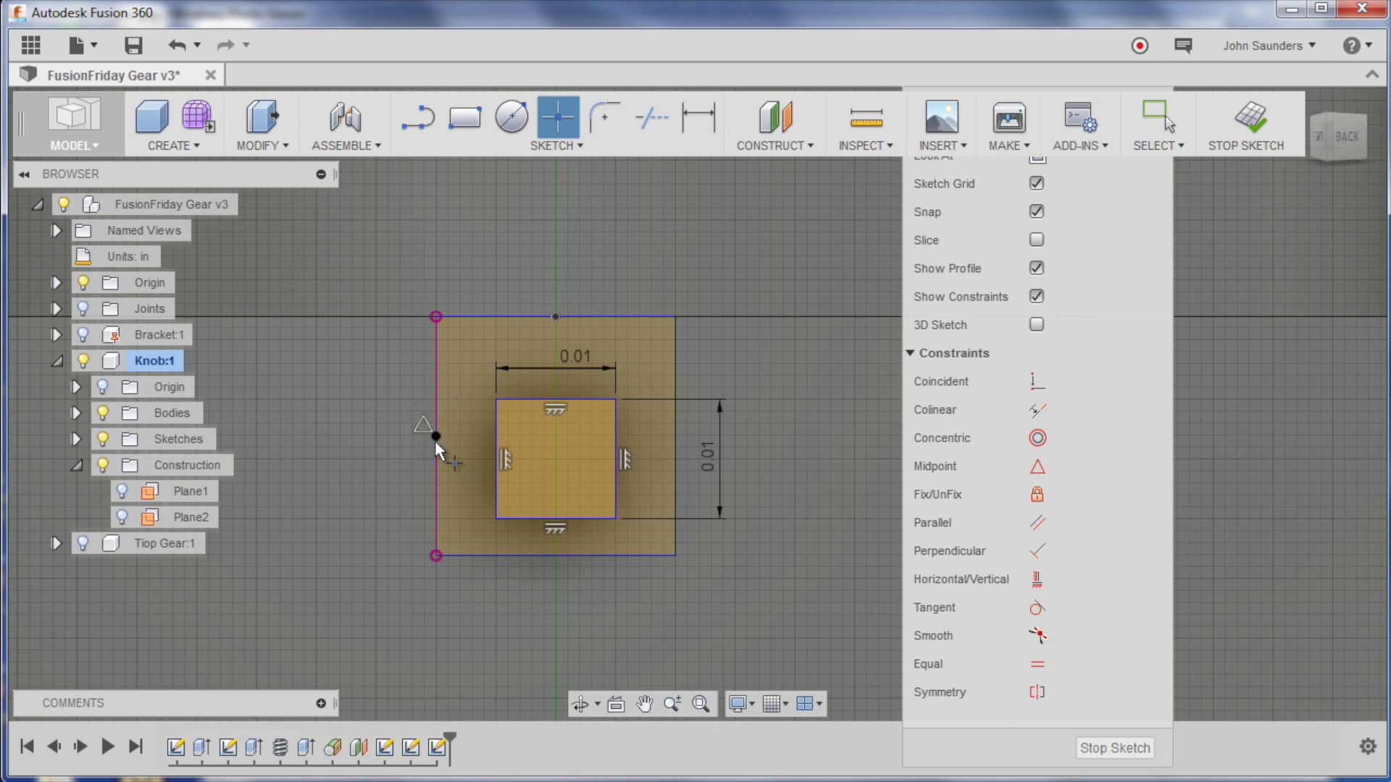
click(497, 462)
click(556, 555)
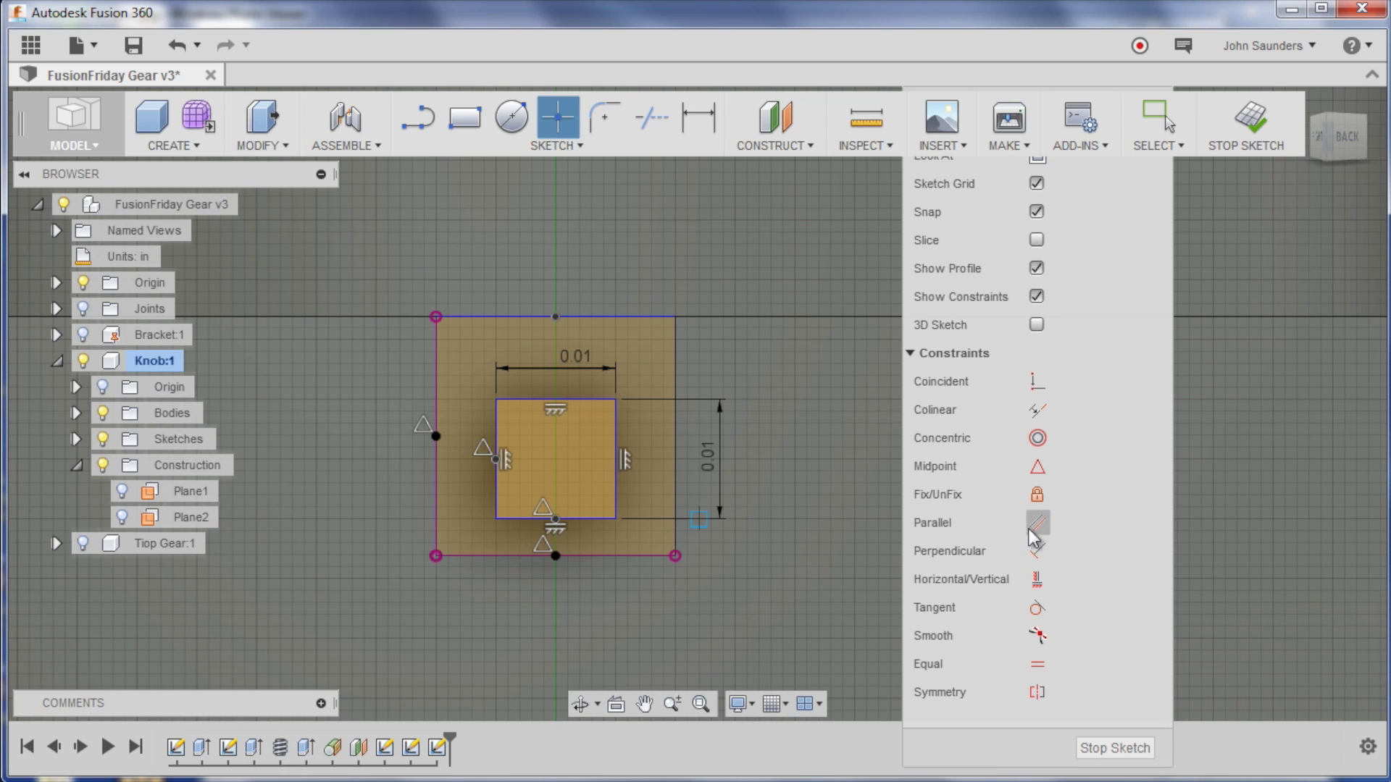
Step: Centre the inner square in the outer one by applying Horizontal/Vertical constraints between their matching left and bottom edge midpoints
click(1037, 579)
click(497, 459)
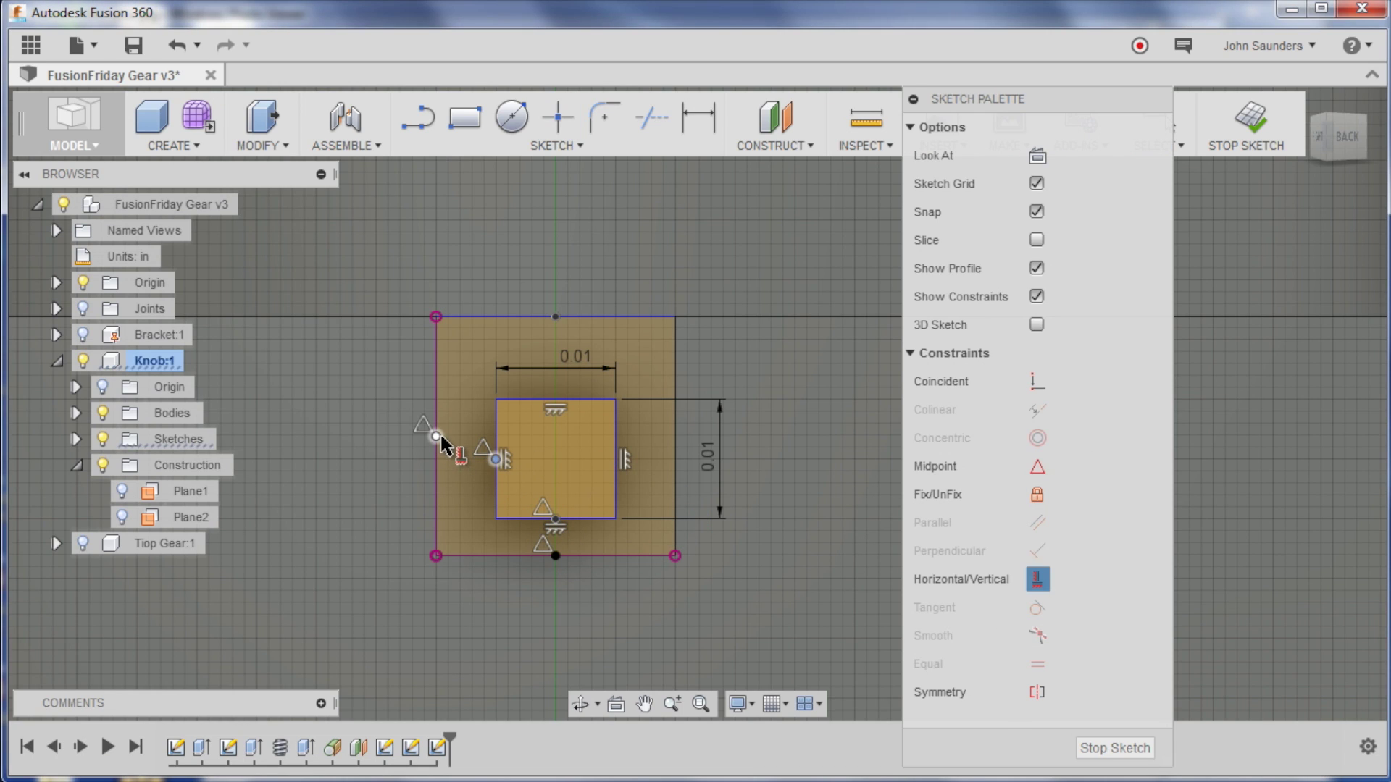
click(436, 436)
click(555, 496)
click(556, 556)
Step: Loft from the outer square profile to the inner square profile as a new body
scroll(673, 447, down, 2)
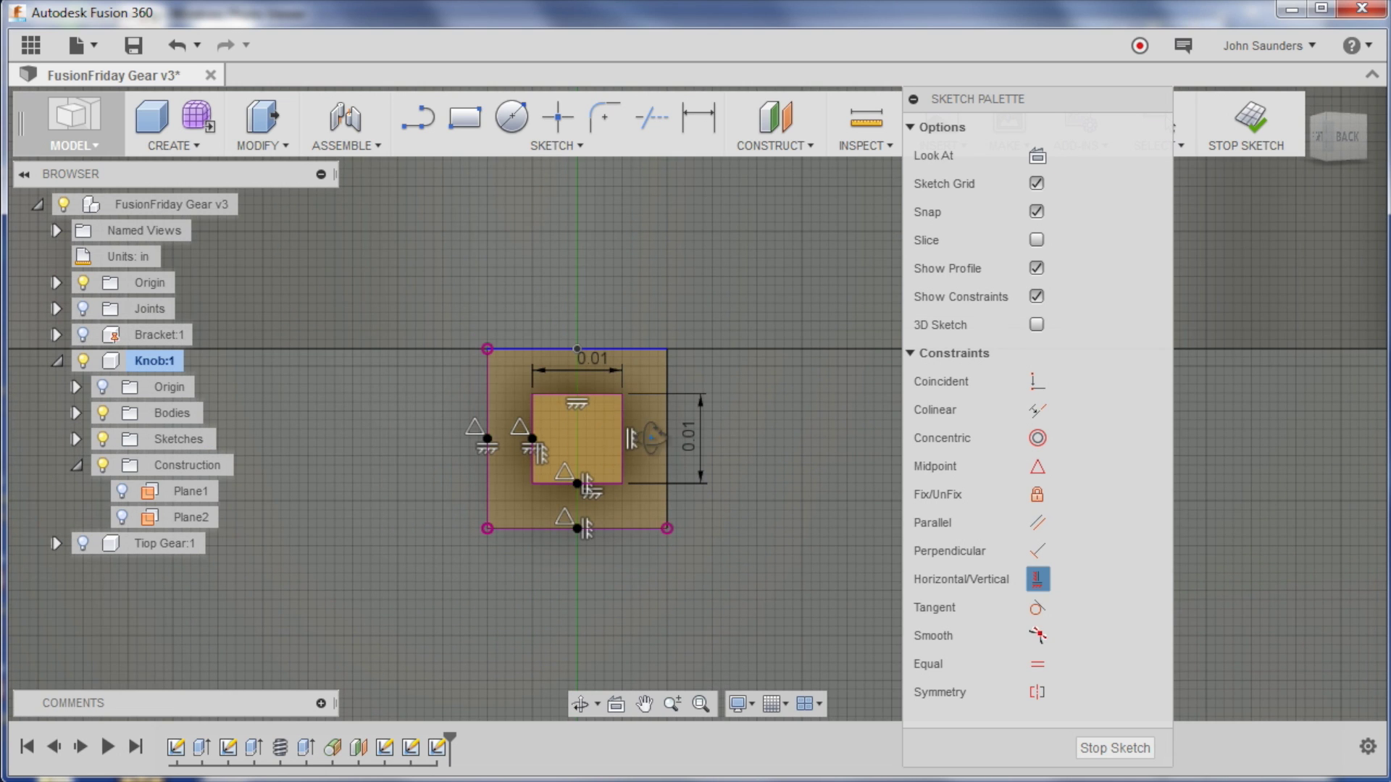
shift+middle_drag(647, 431, 579, 345)
click(194, 148)
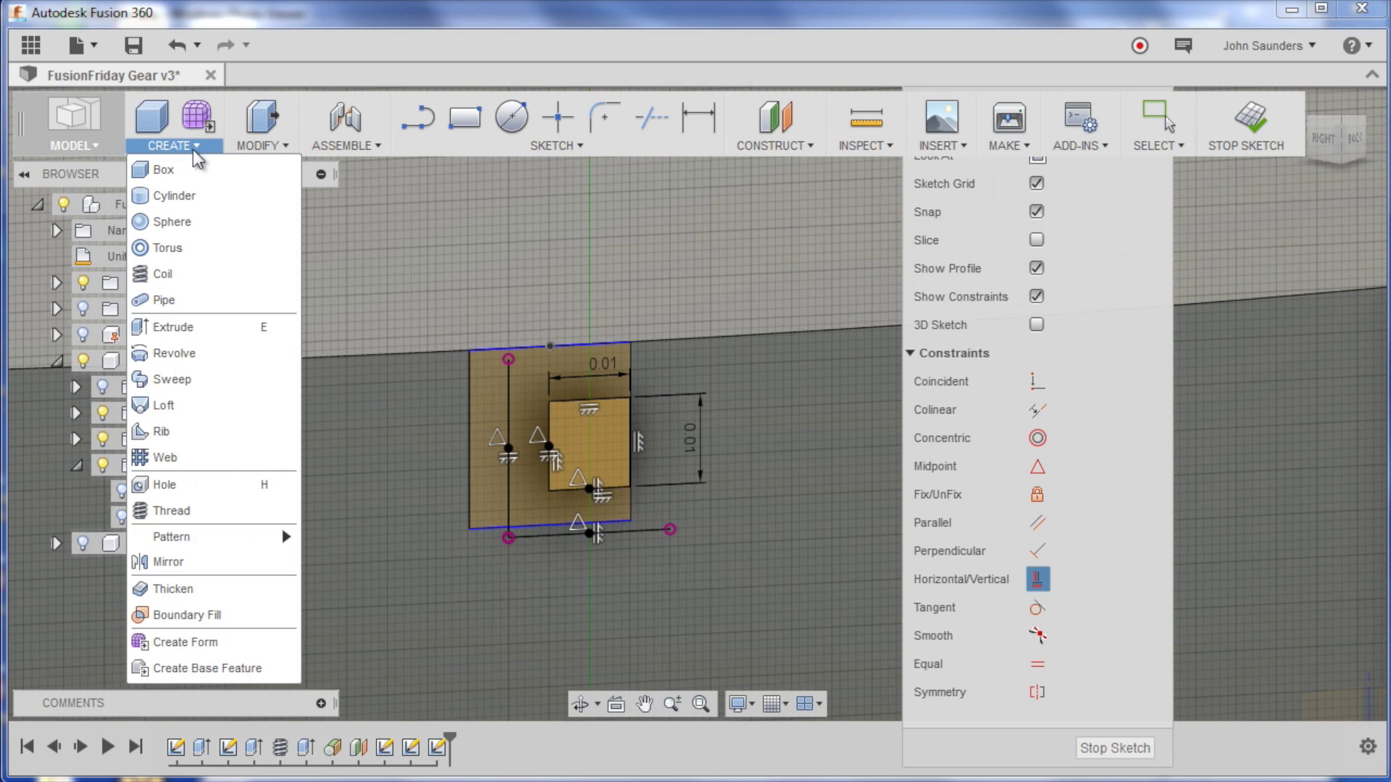
click(197, 406)
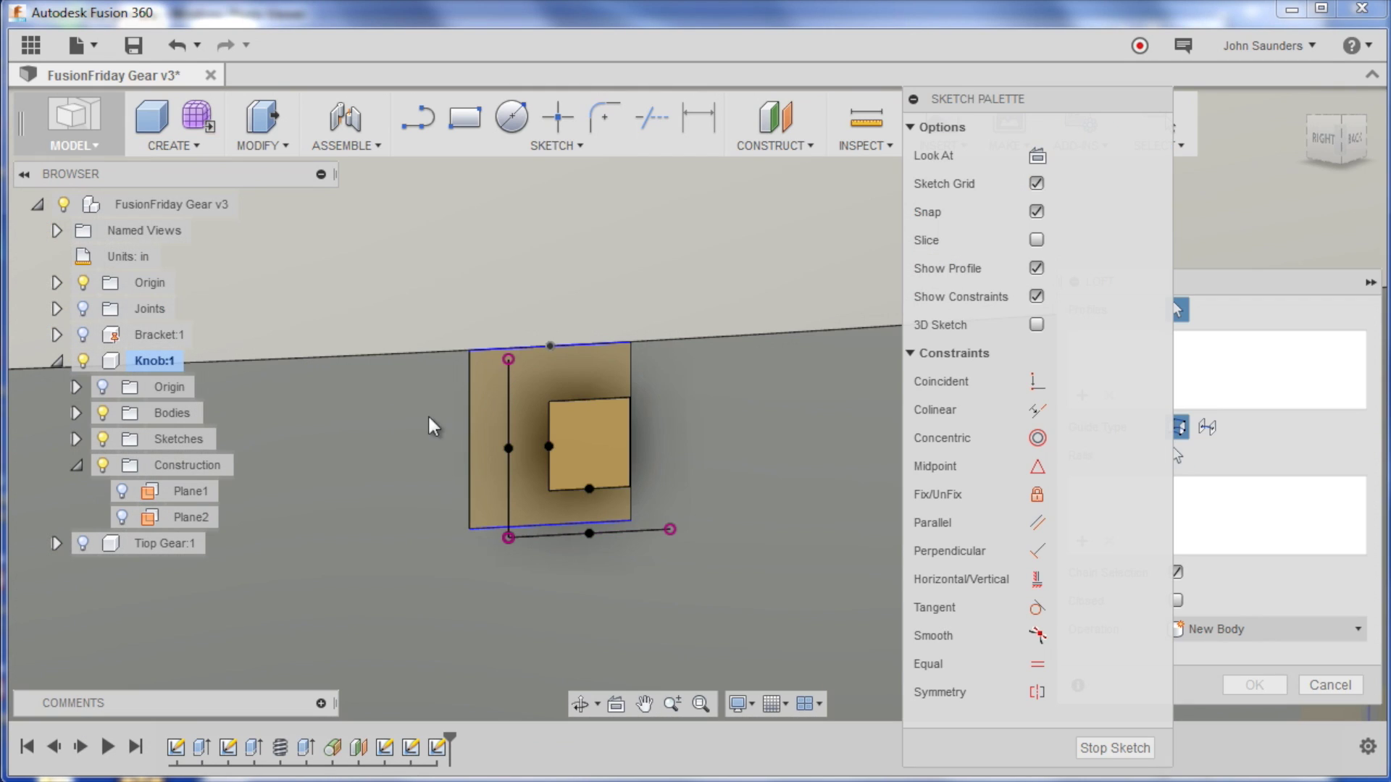
click(486, 390)
click(590, 442)
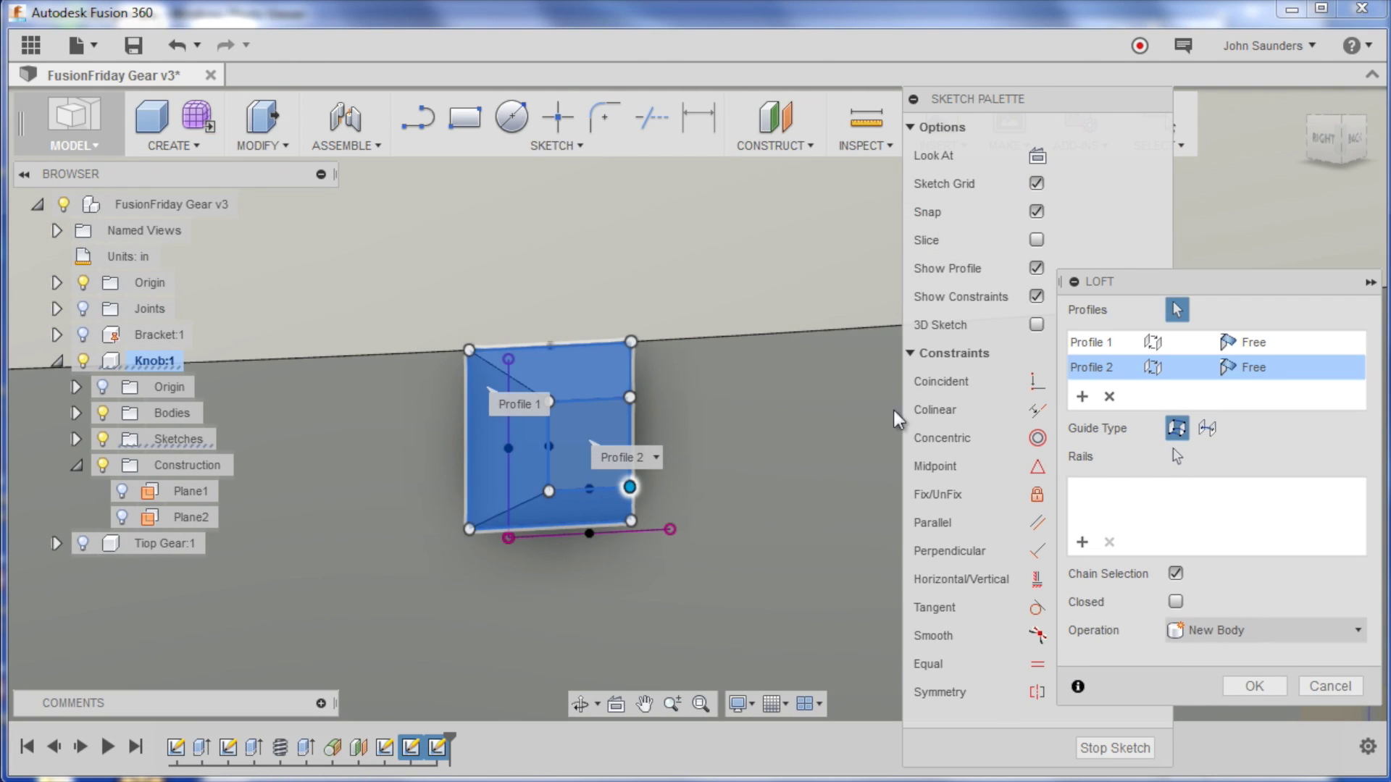
click(1251, 687)
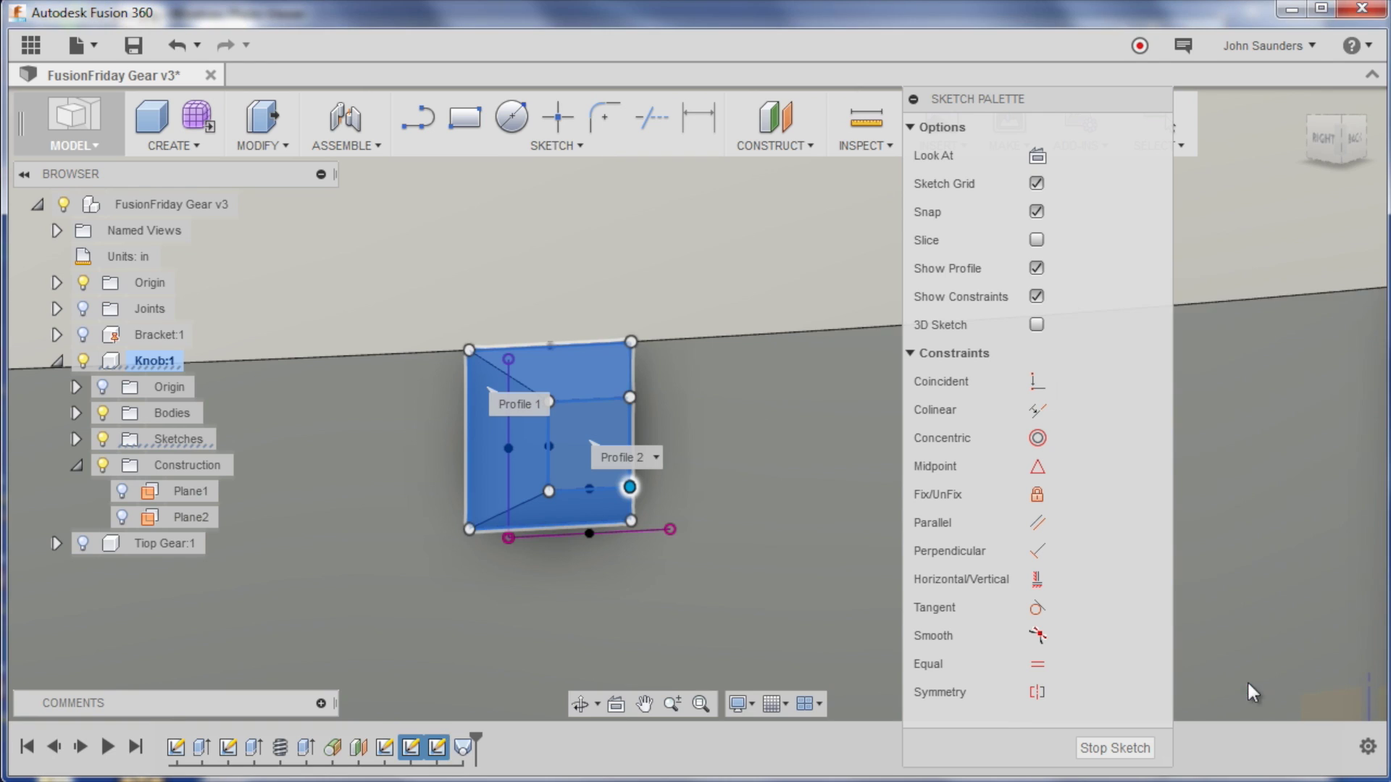
Step: Start a circular pattern of features and select the loft feature as the object
scroll(633, 407, down, 5)
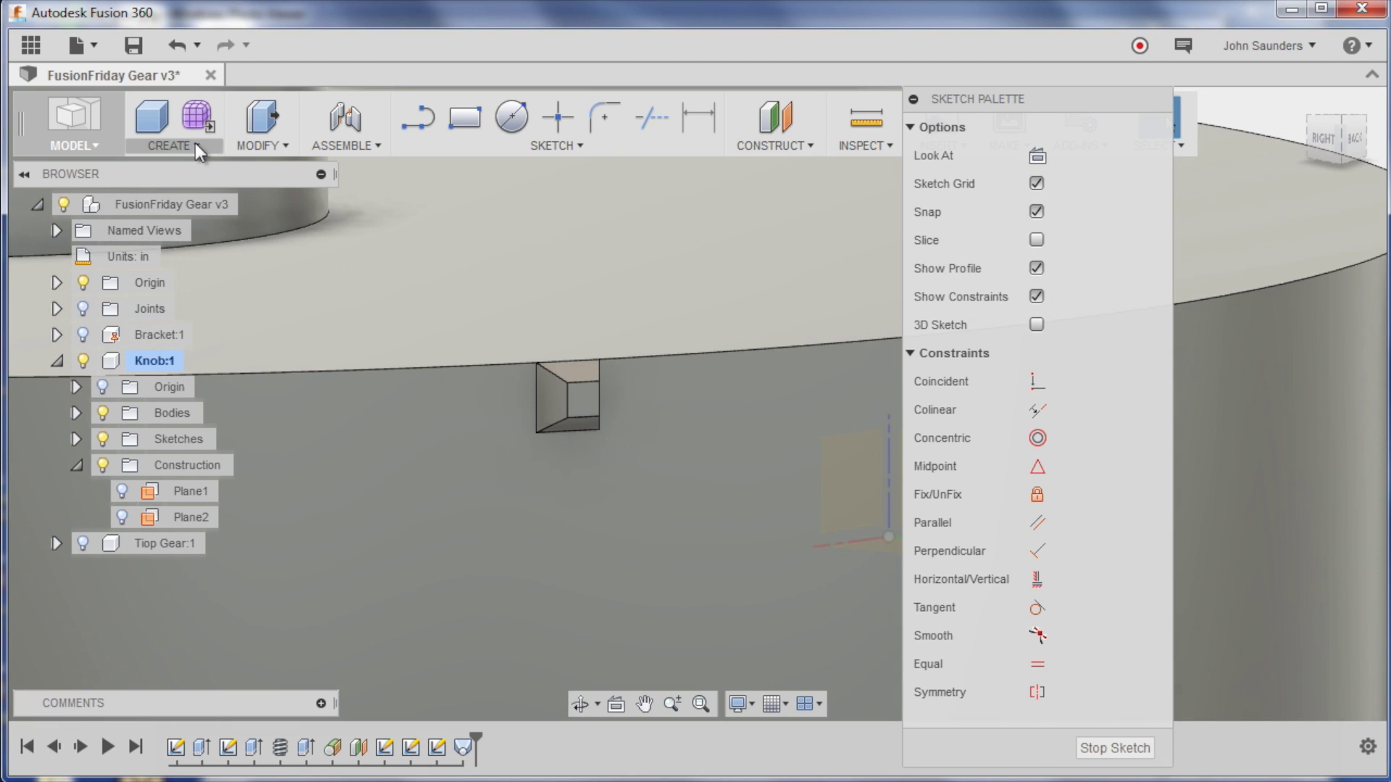
click(190, 143)
mouse_move(210, 537)
click(375, 567)
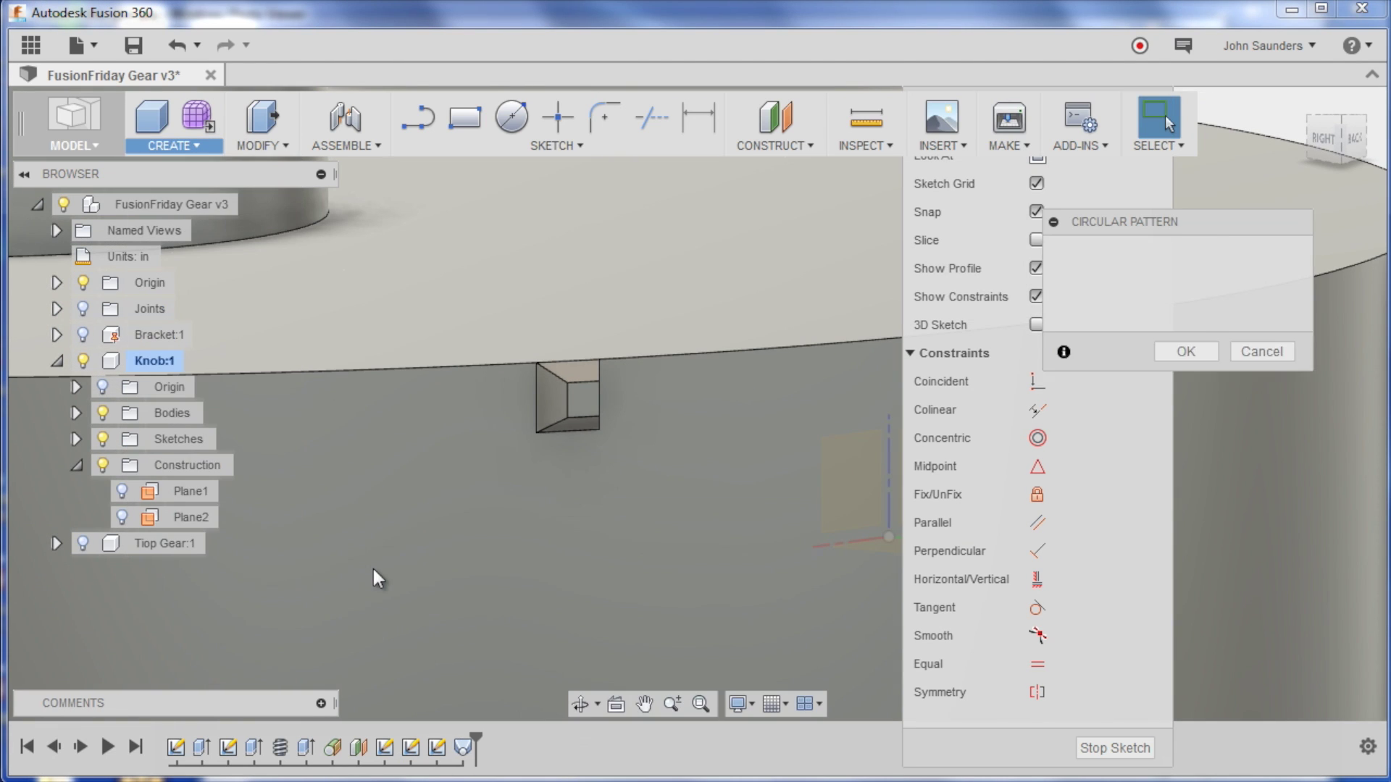
drag(1163, 225, 1128, 228)
click(464, 746)
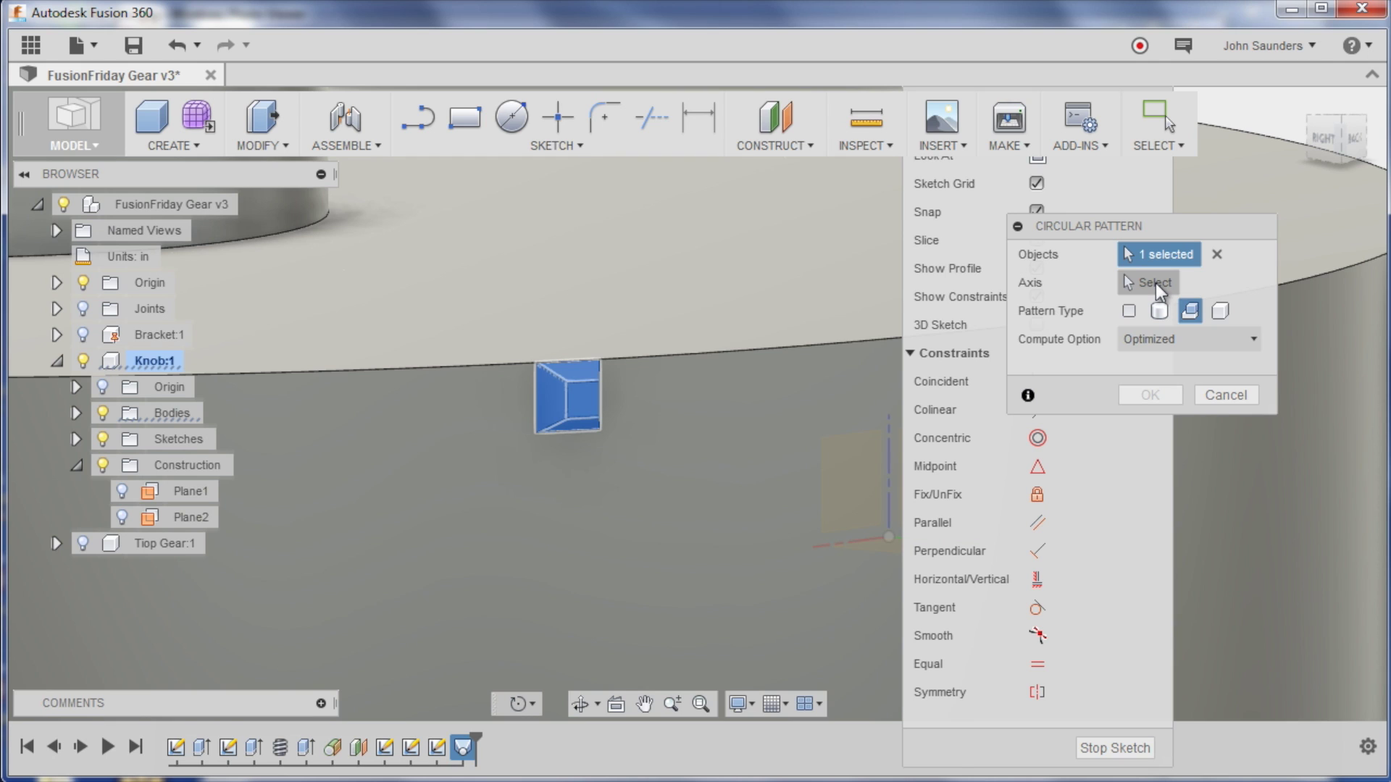
Step: Switch to Calculator and compute the knob's circumference by multiplying 0.875 by 3.1415926
key(super)
text(calc)
key(Return)
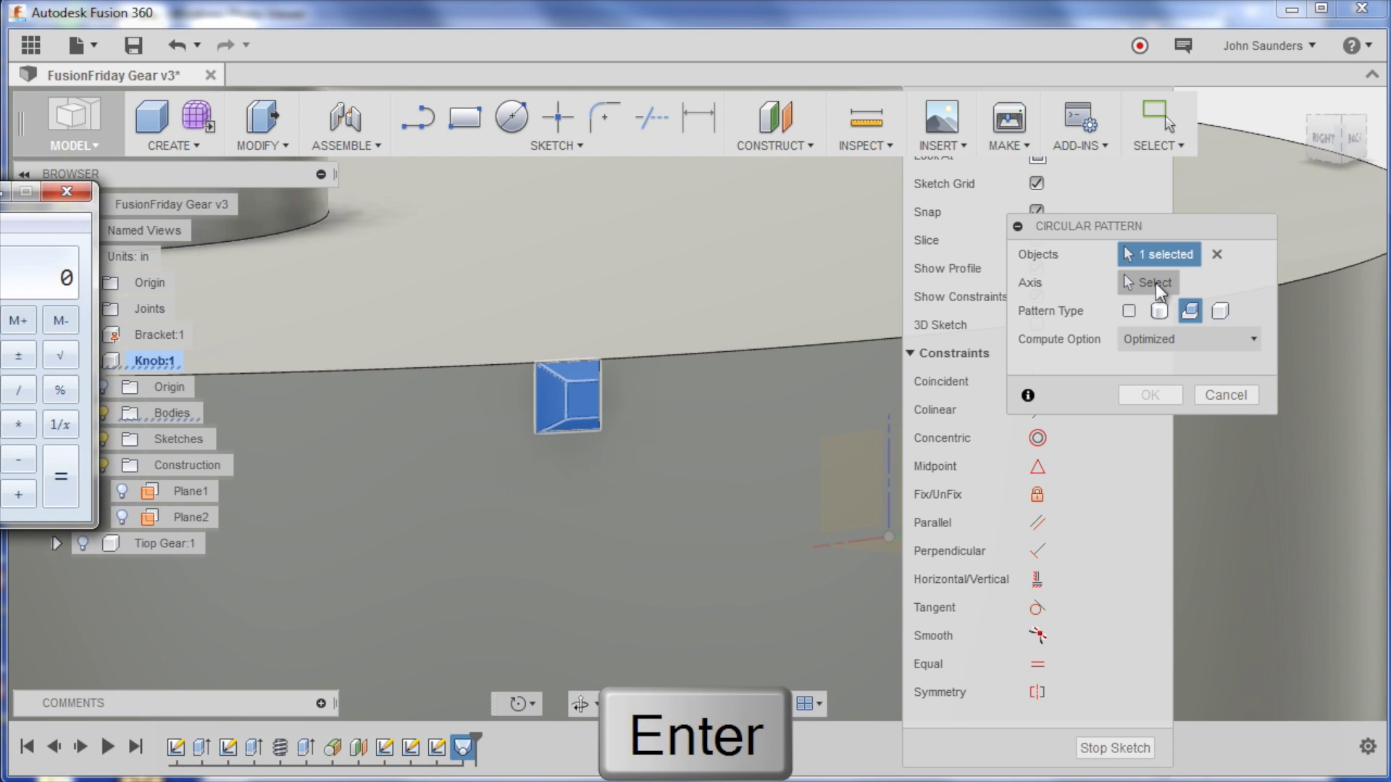
key(alt+F4)
key(super)
text(calc)
key(Return)
drag(0, 188, 461, 226)
text(.8)
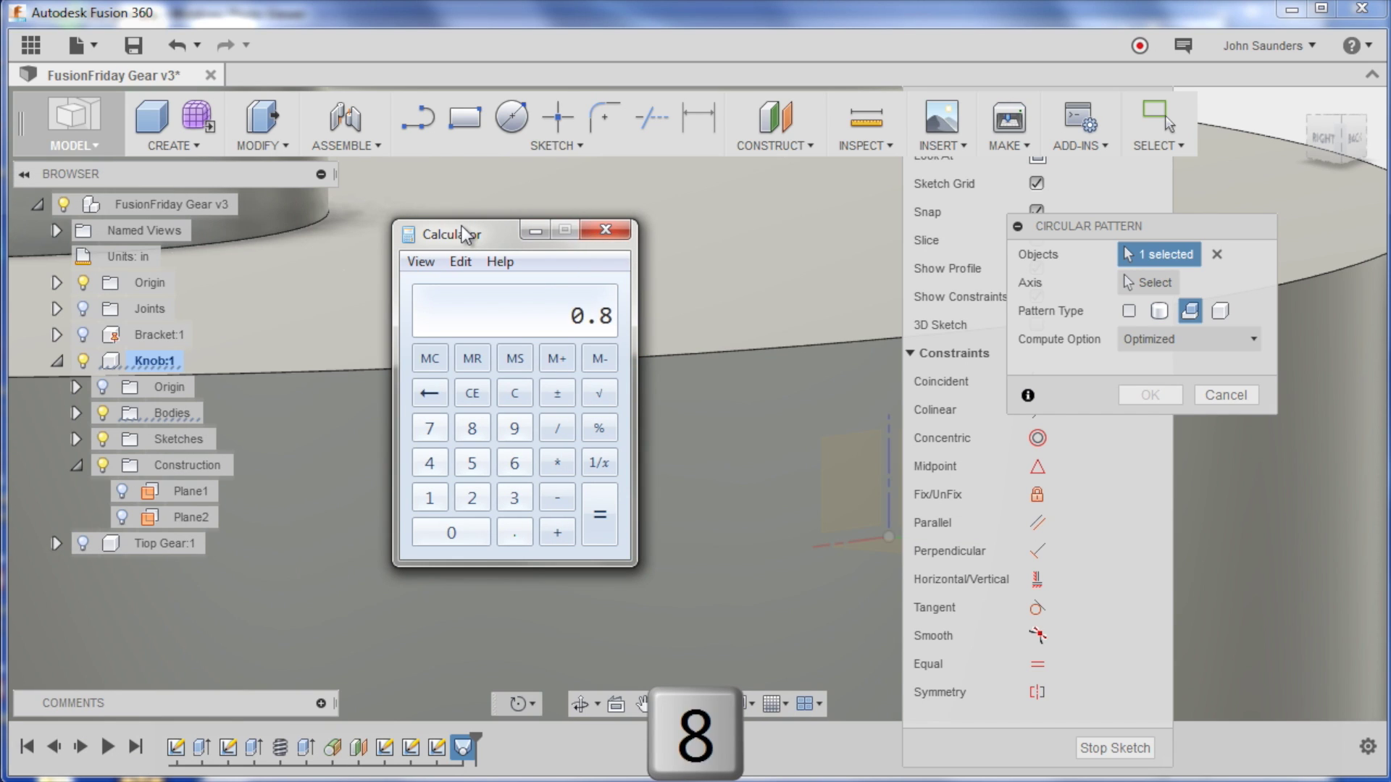
text(75*3.1415)
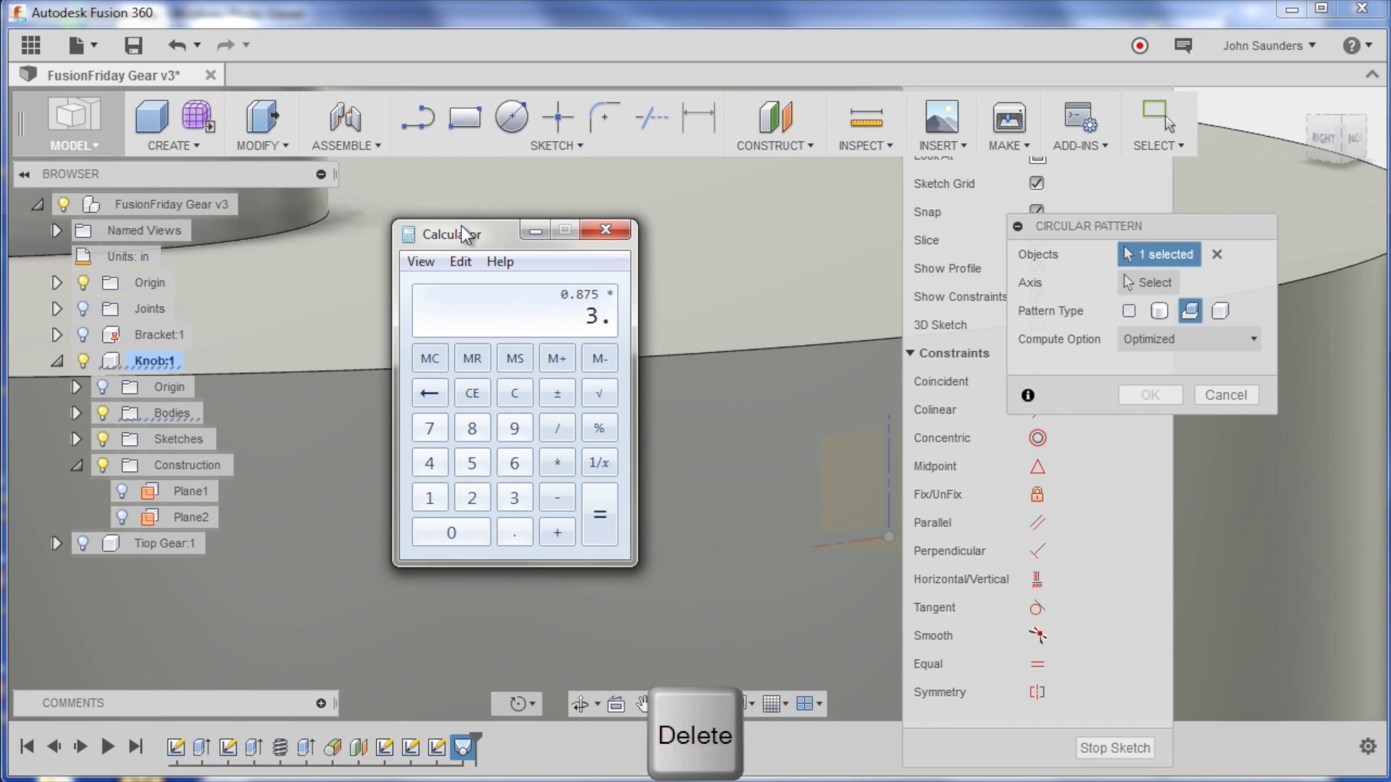
text(926)
key(Return)
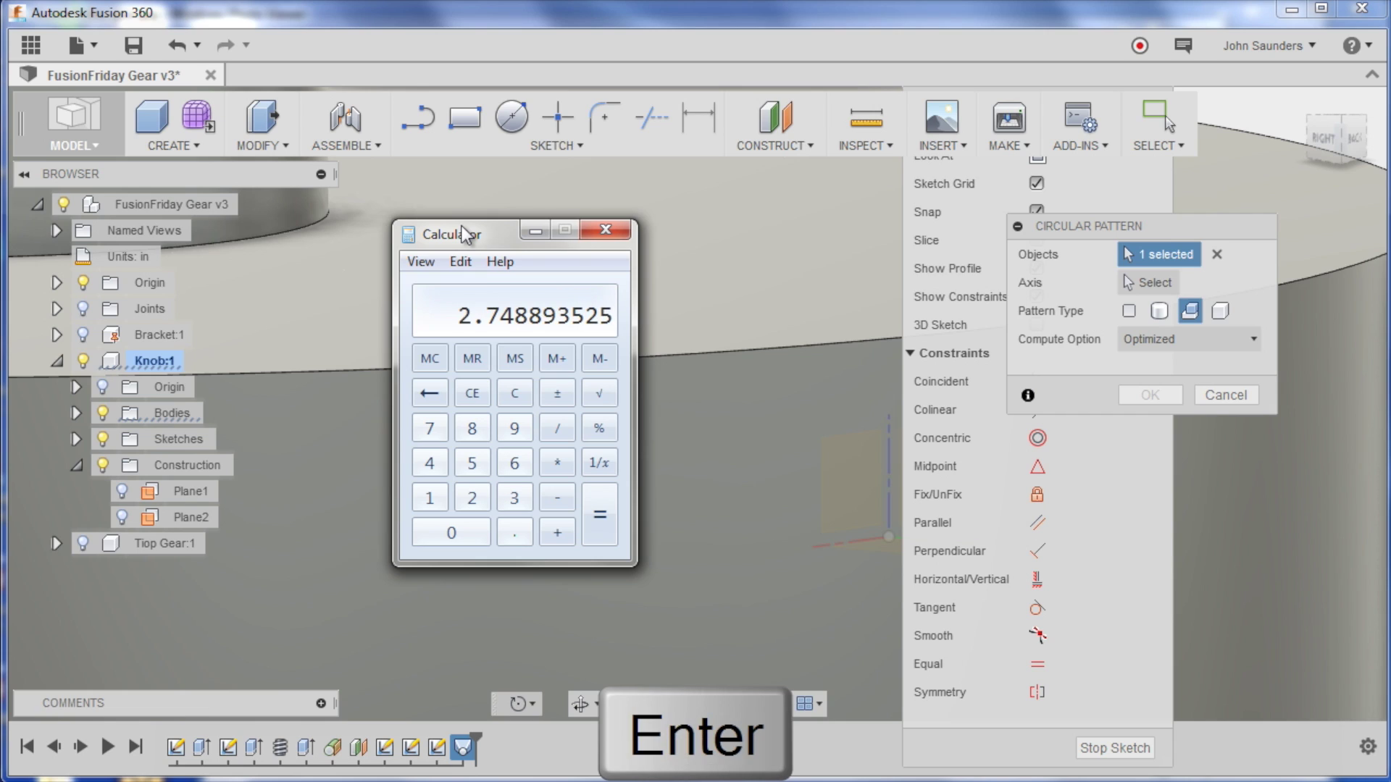
Step: Divide the computed circumference by the 0.02 tooth width, and close Calculator
text(/.0)
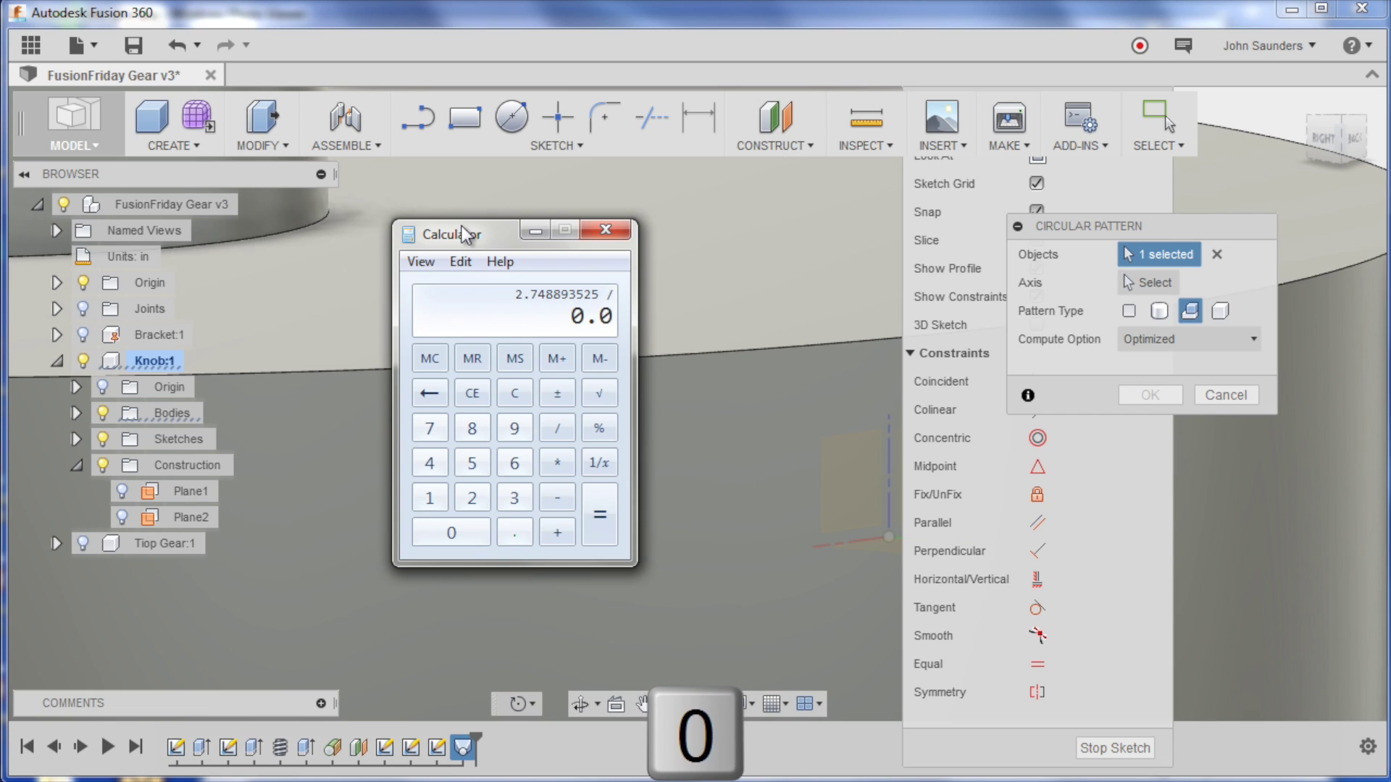
text(2)
key(Return)
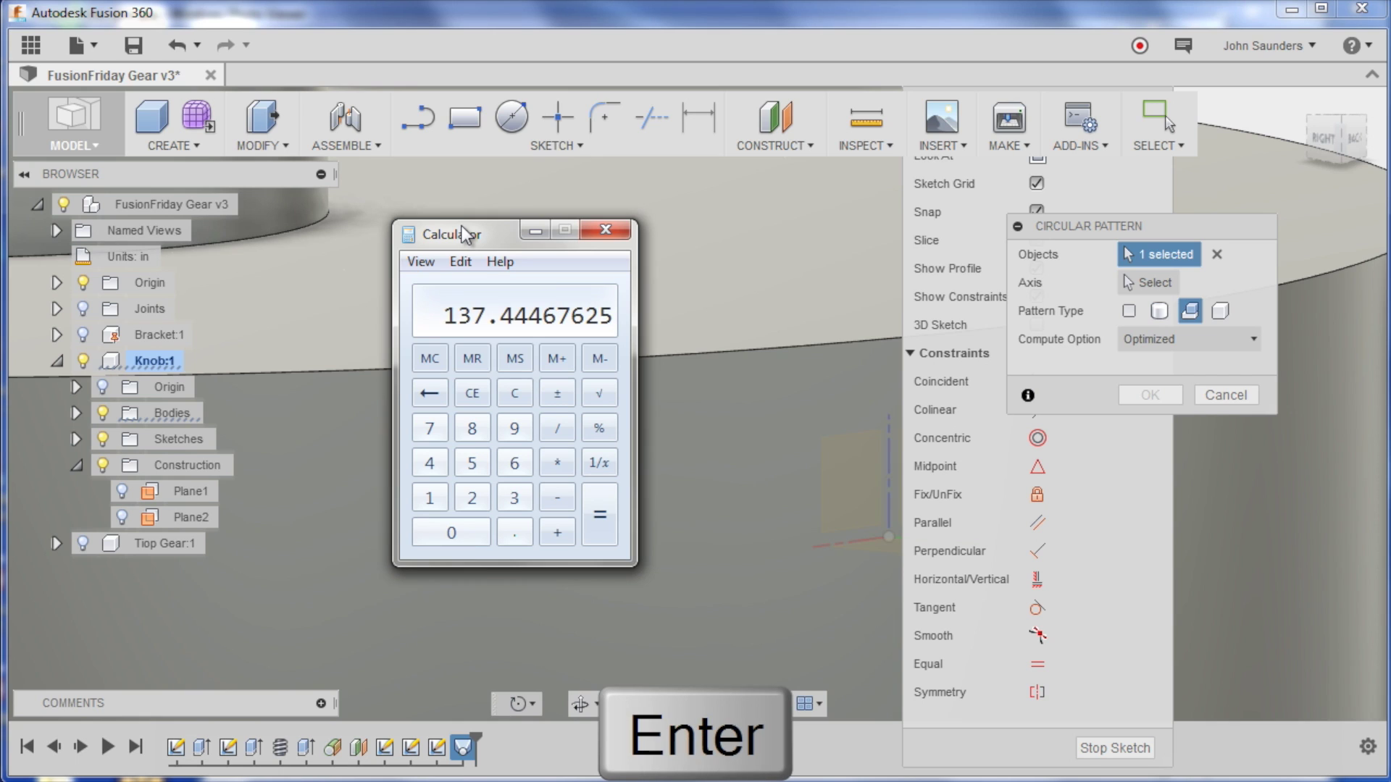
click(616, 233)
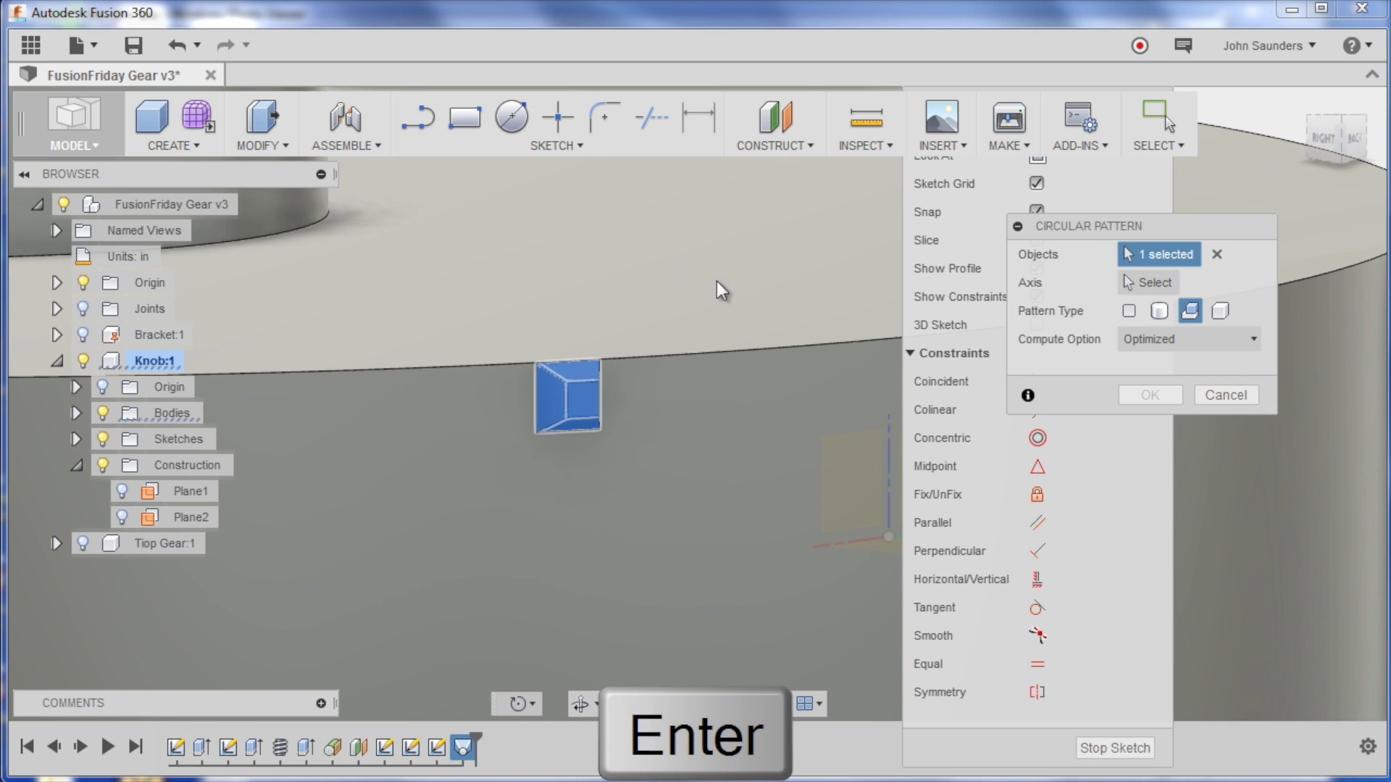
Step: Use the shaft's circular base edge as the pattern axis and create a full circular pattern of 137 teeth
click(1152, 284)
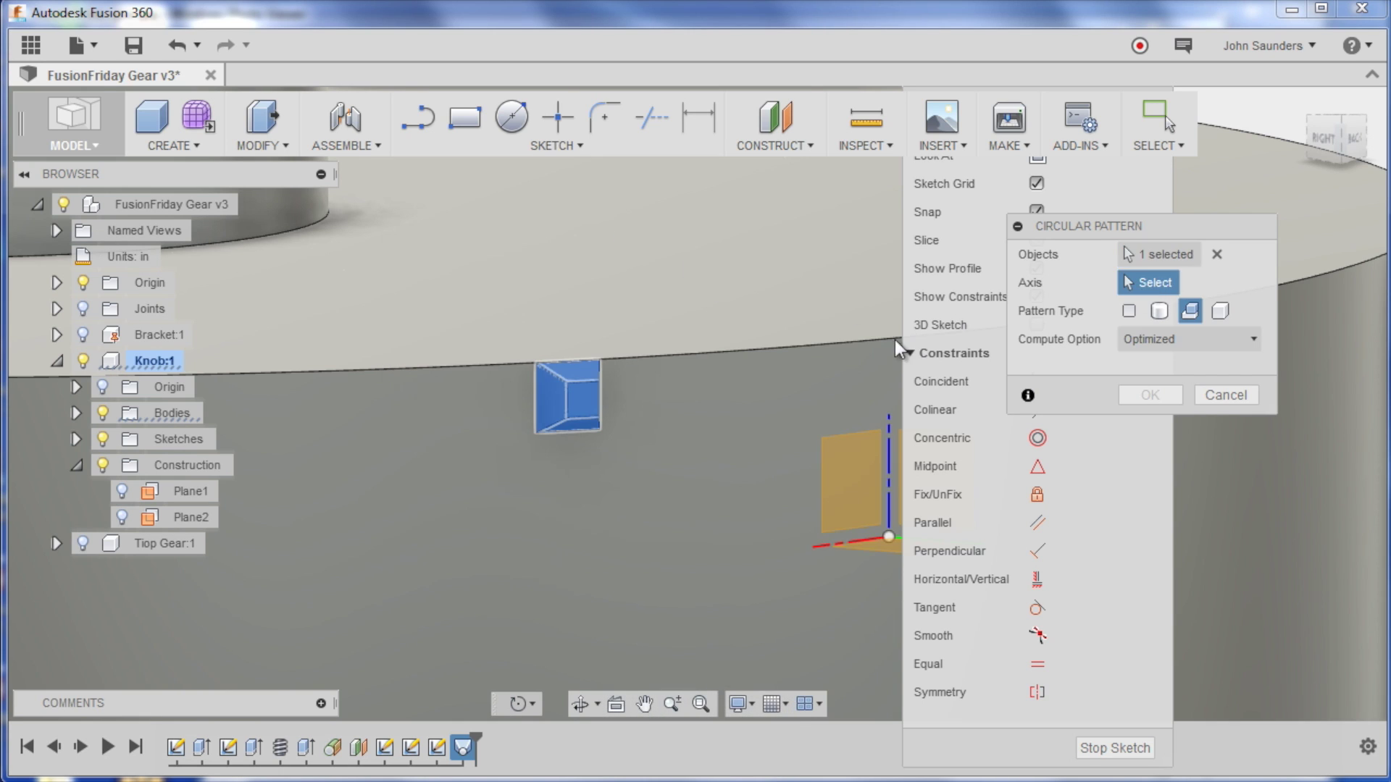
scroll(582, 416, down, 2)
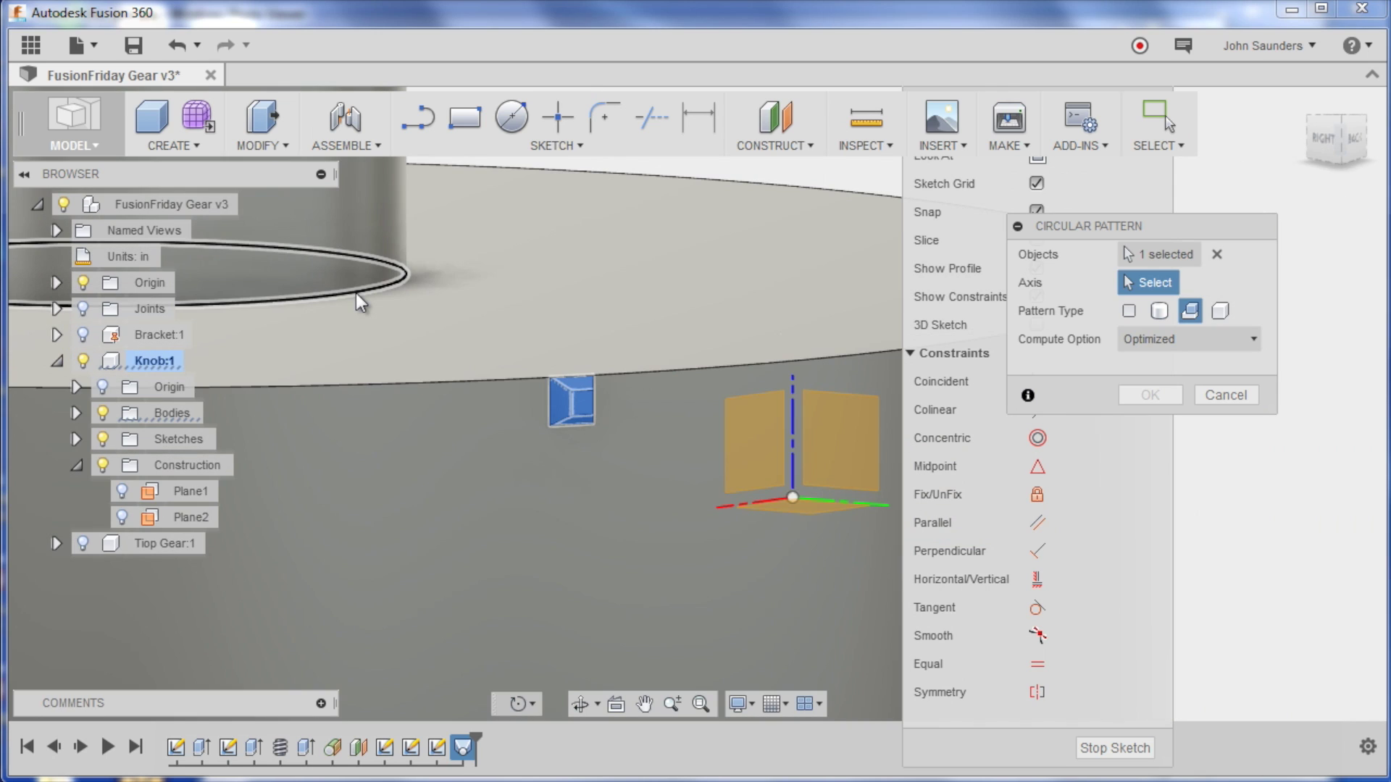
click(350, 294)
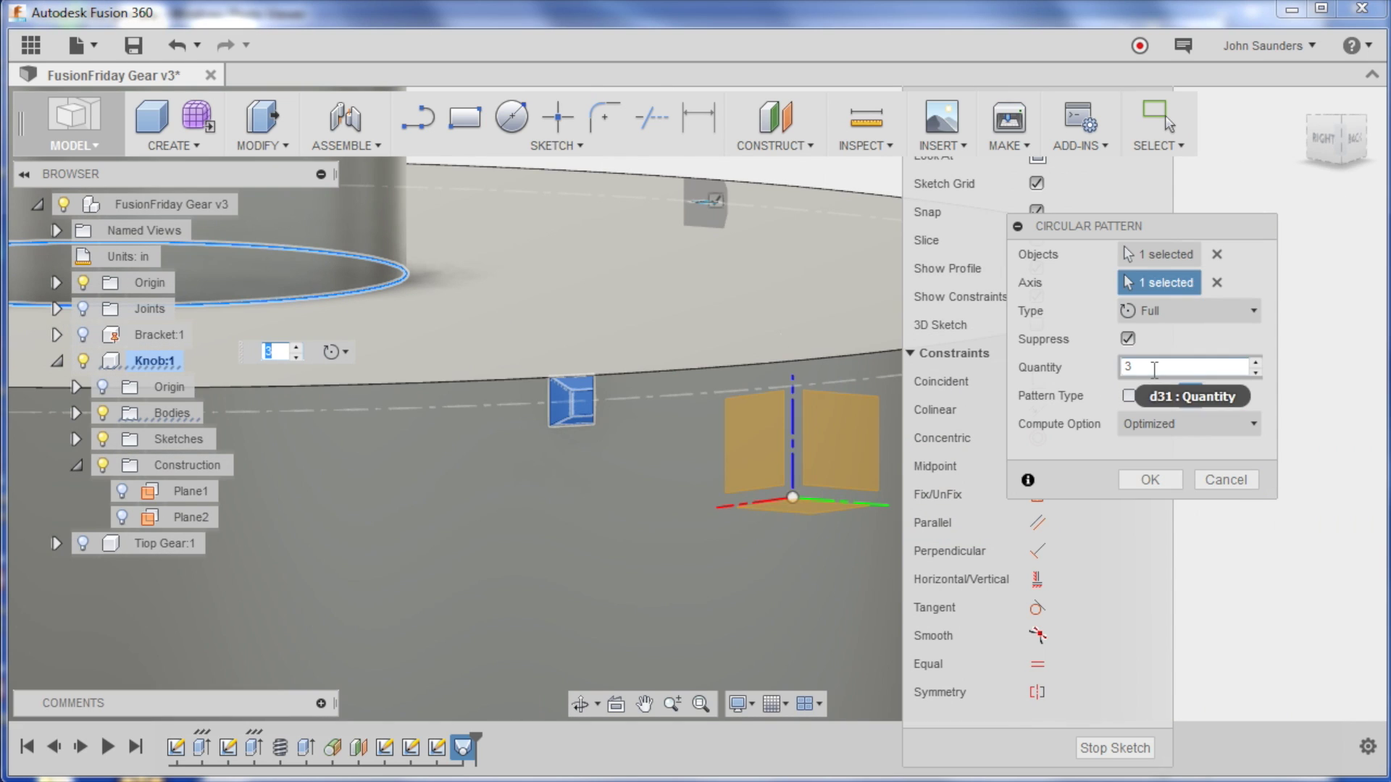
text(137)
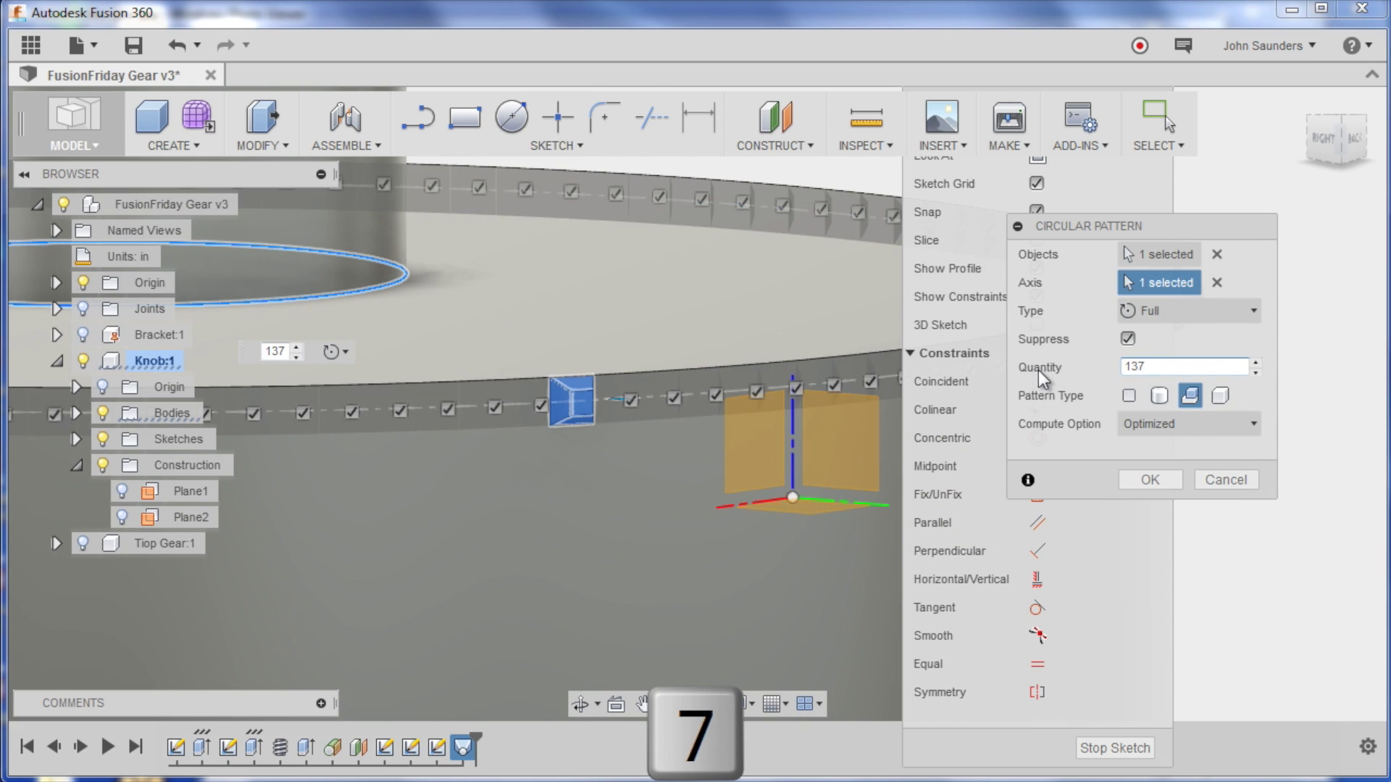
click(1149, 482)
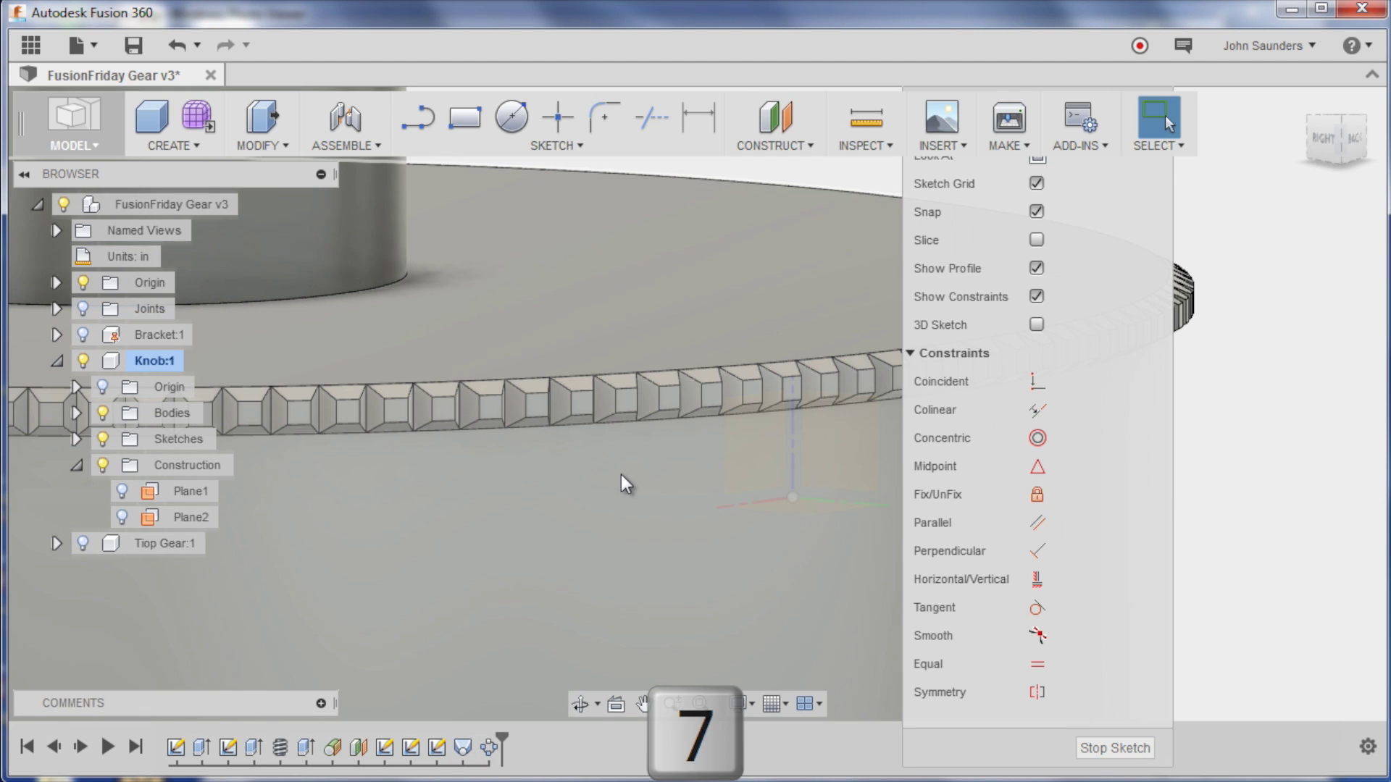
scroll(608, 497, down, 5)
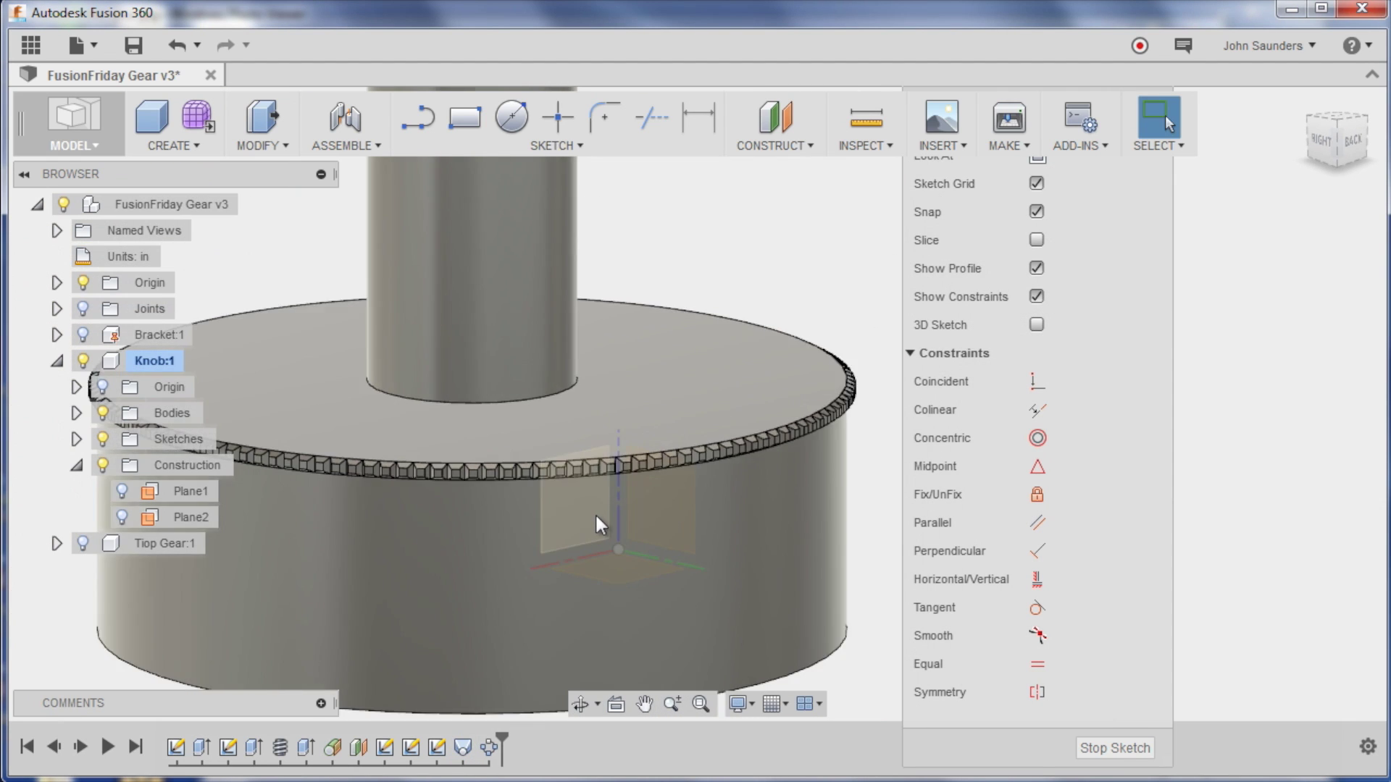
middle_drag(594, 513, 751, 446)
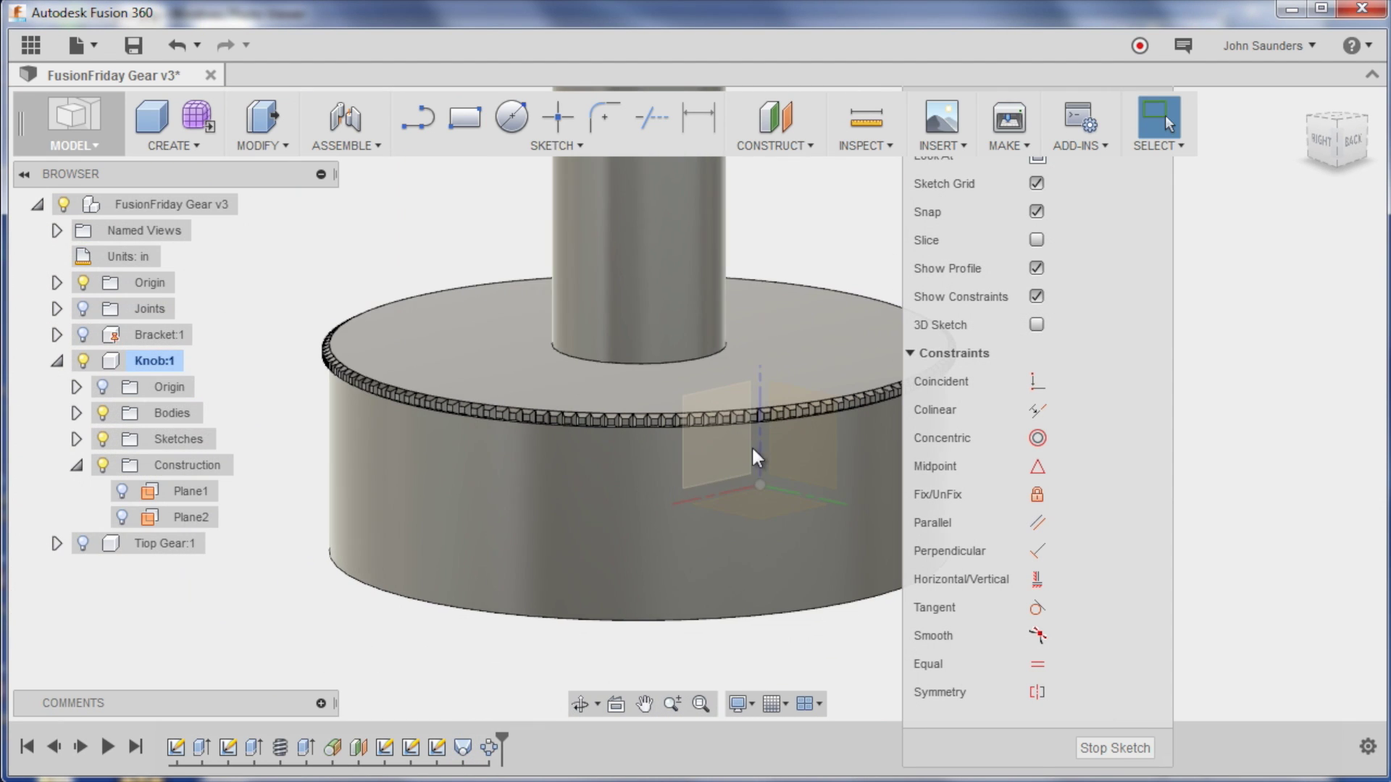
click(194, 146)
mouse_move(206, 534)
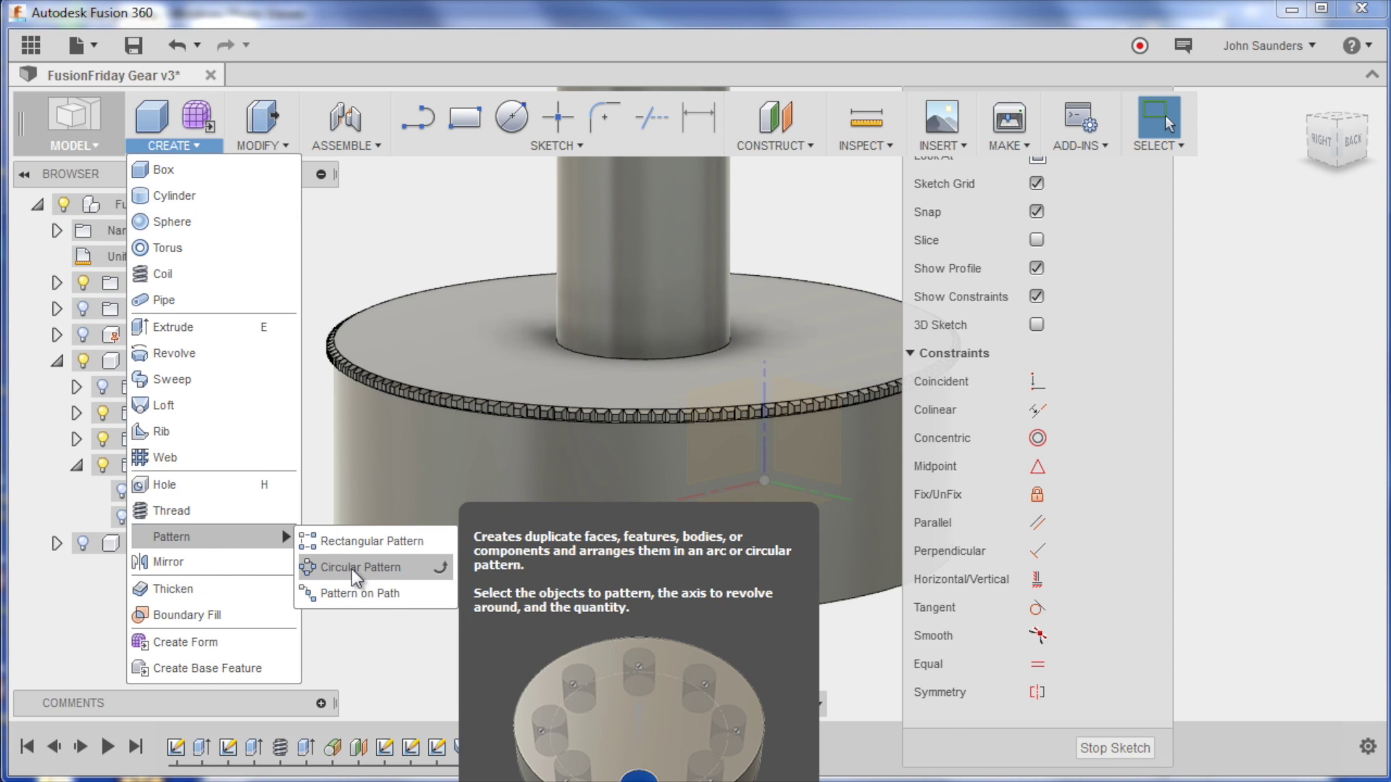
click(366, 543)
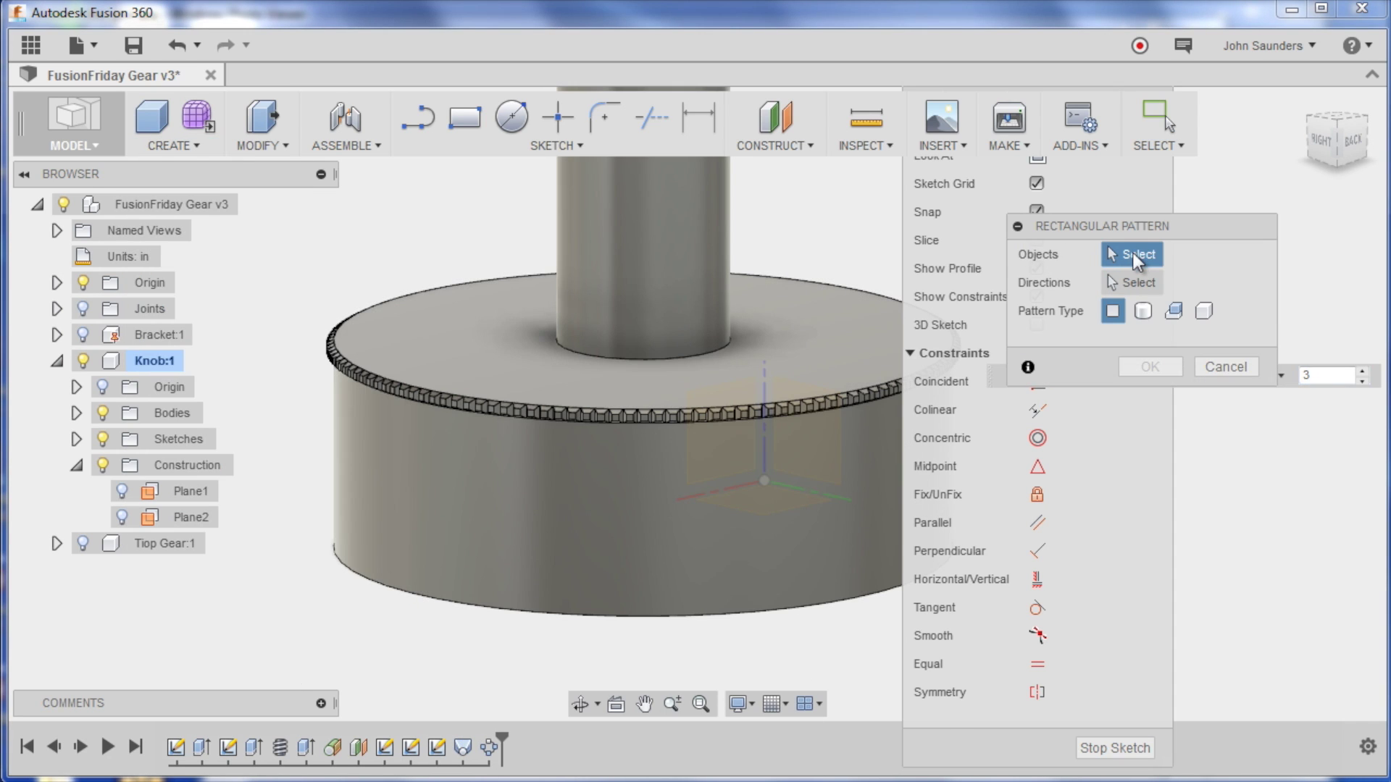
middle_drag(624, 604, 496, 573)
click(463, 751)
click(487, 749)
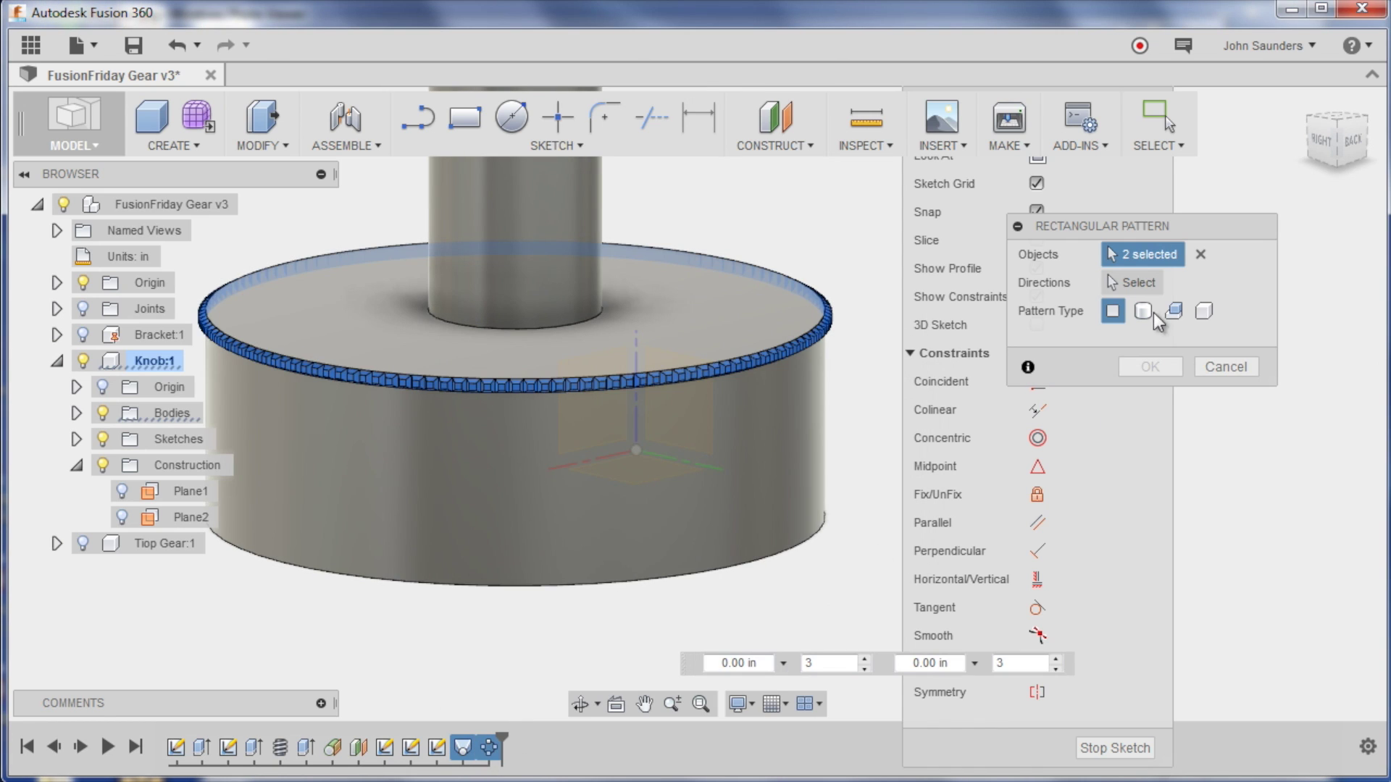
click(1151, 290)
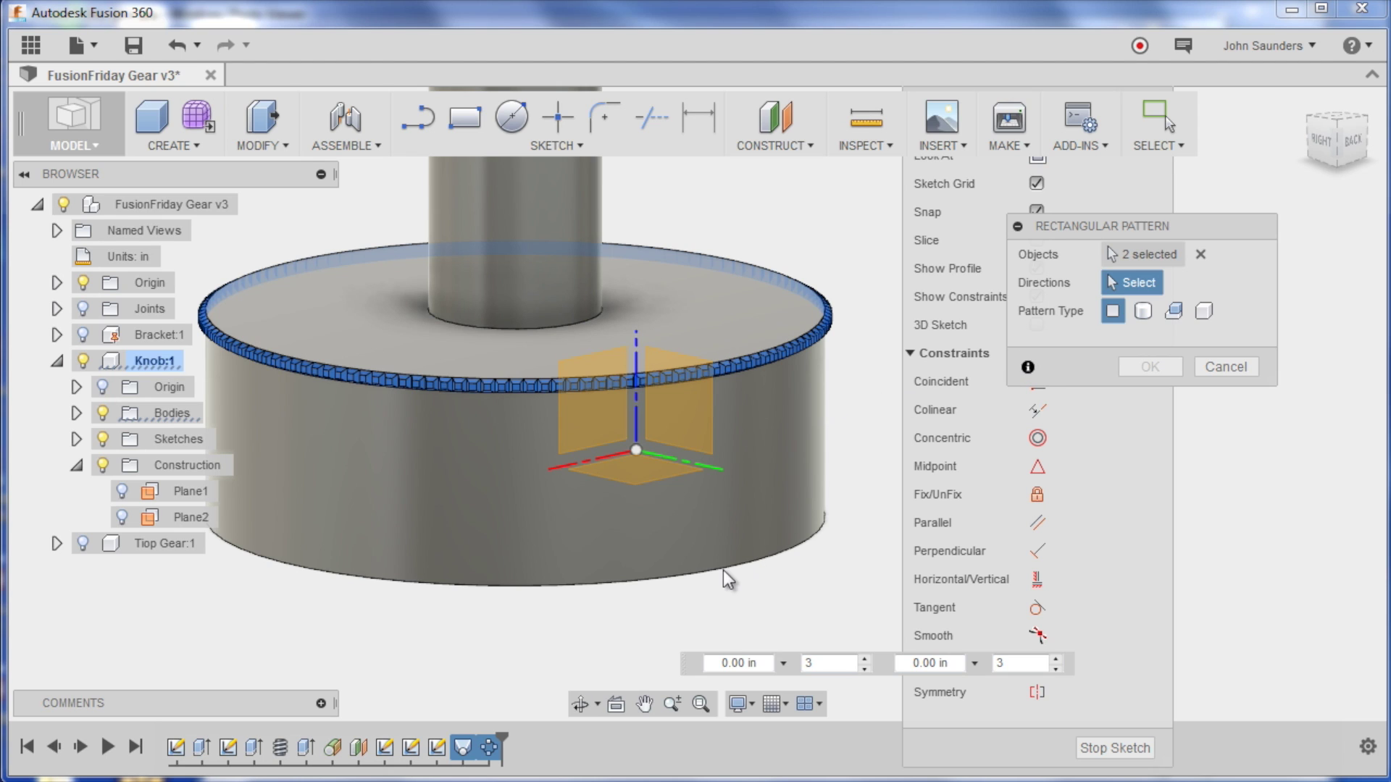
scroll(642, 390, down, 3)
middle_drag(733, 247, 799, 522)
key(Escape)
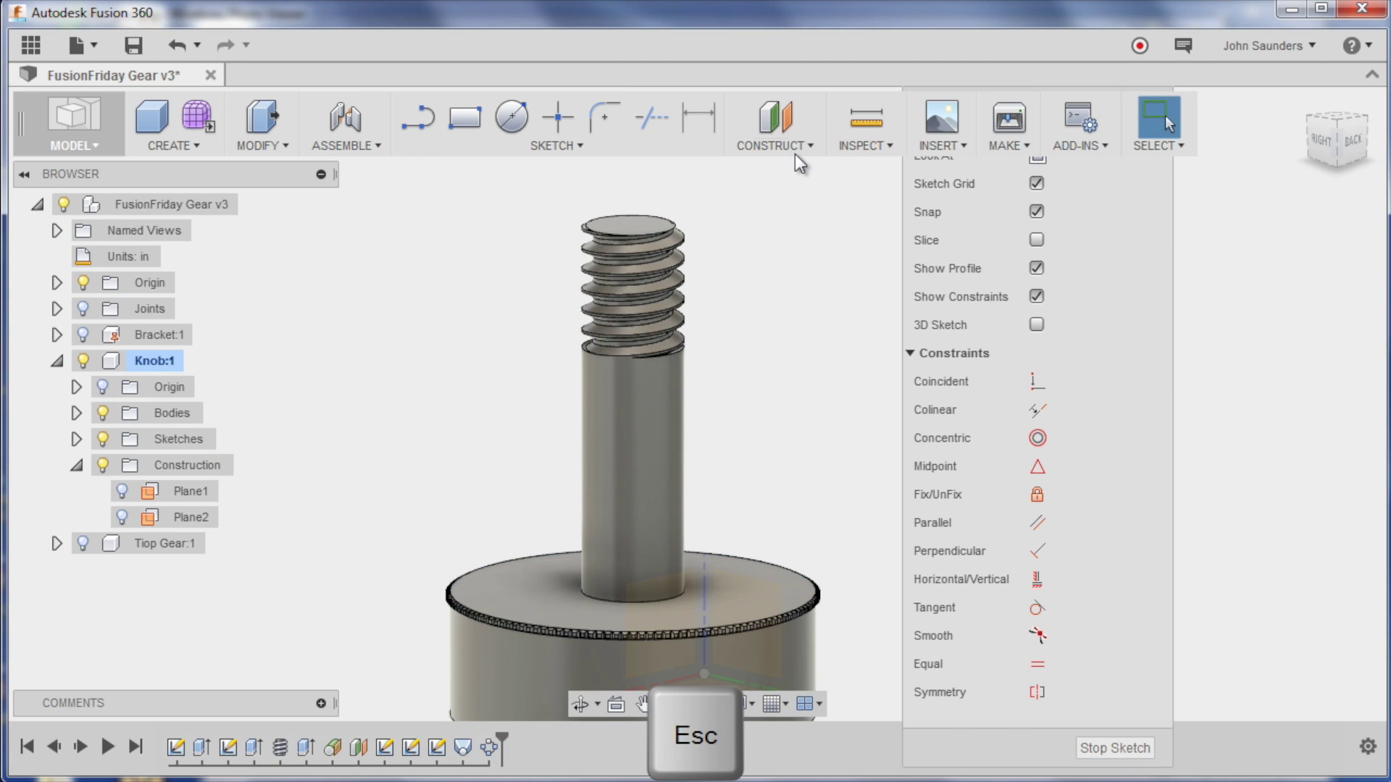
Step: Construct an axis through the knob's cylindrical shaft
click(793, 148)
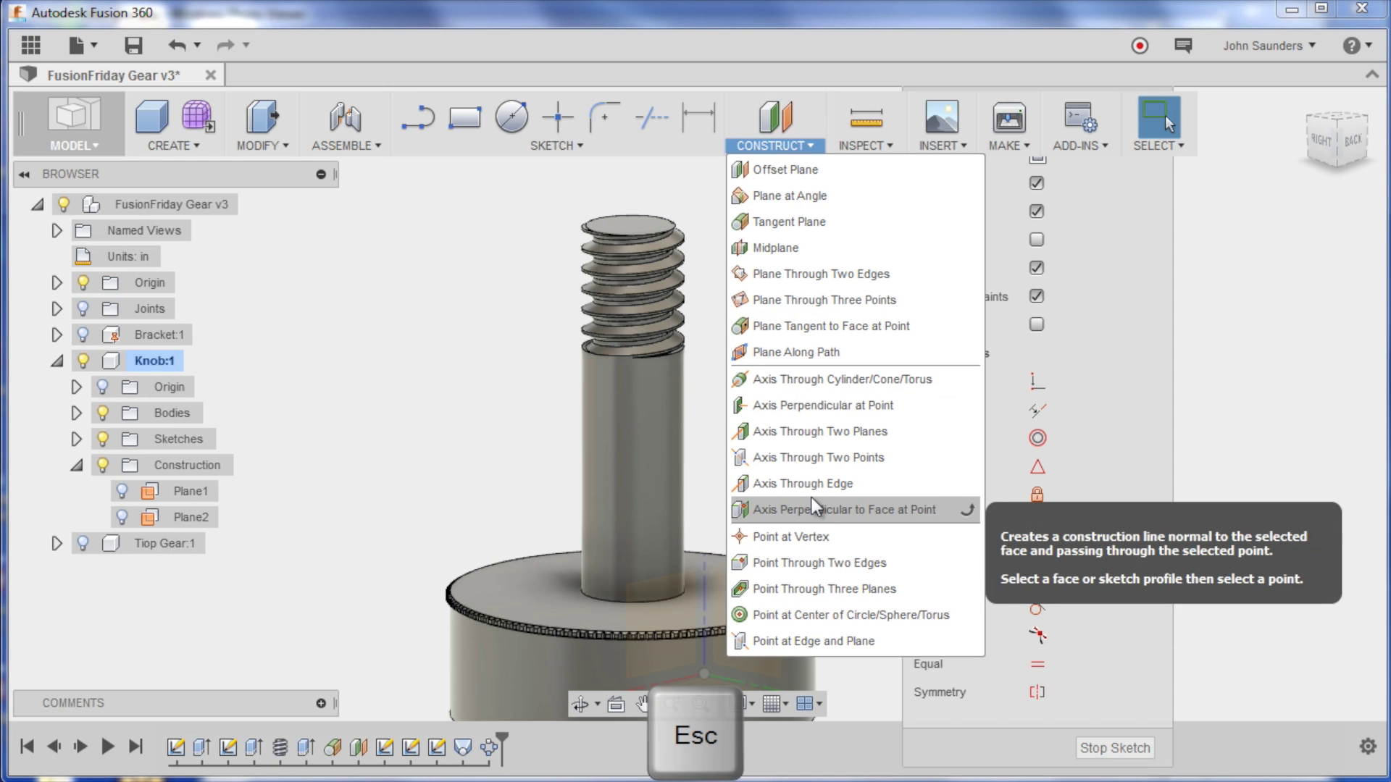
click(823, 382)
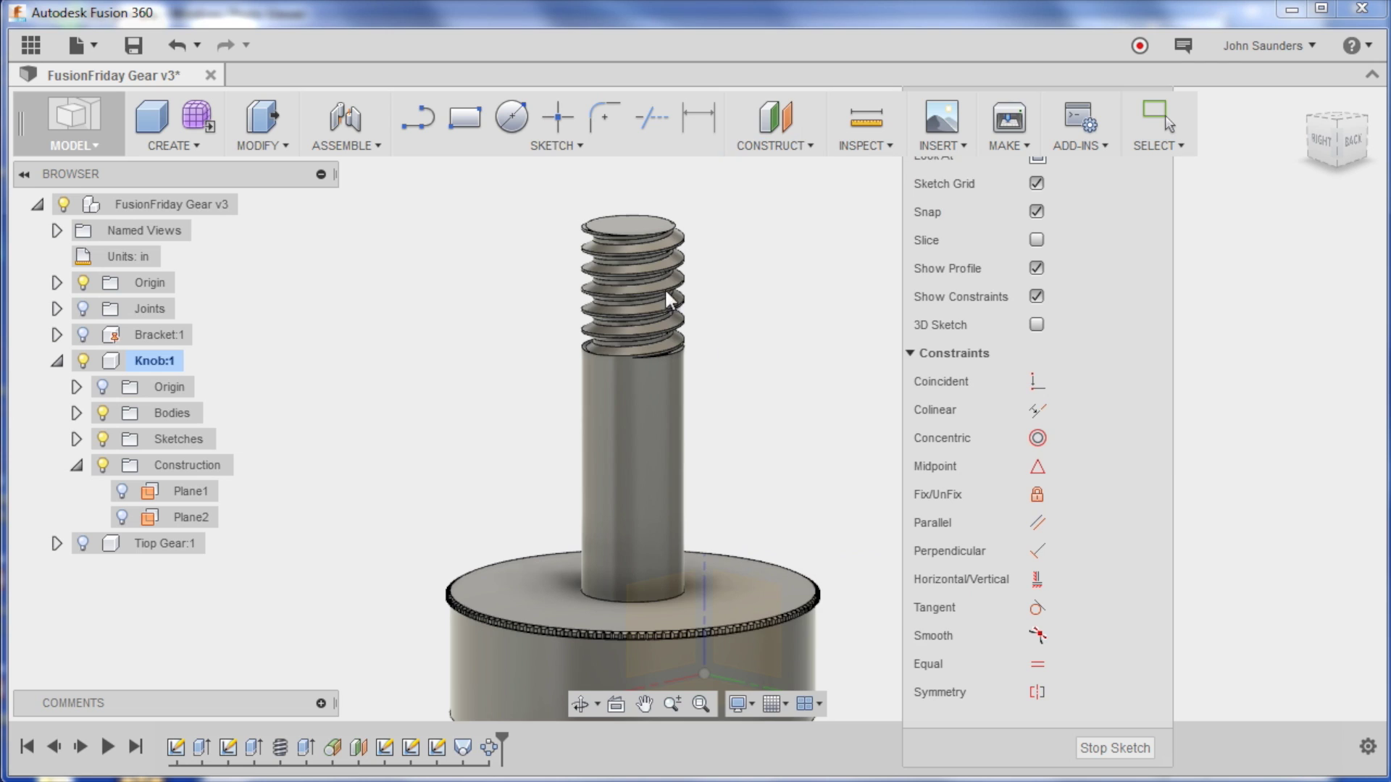
click(658, 602)
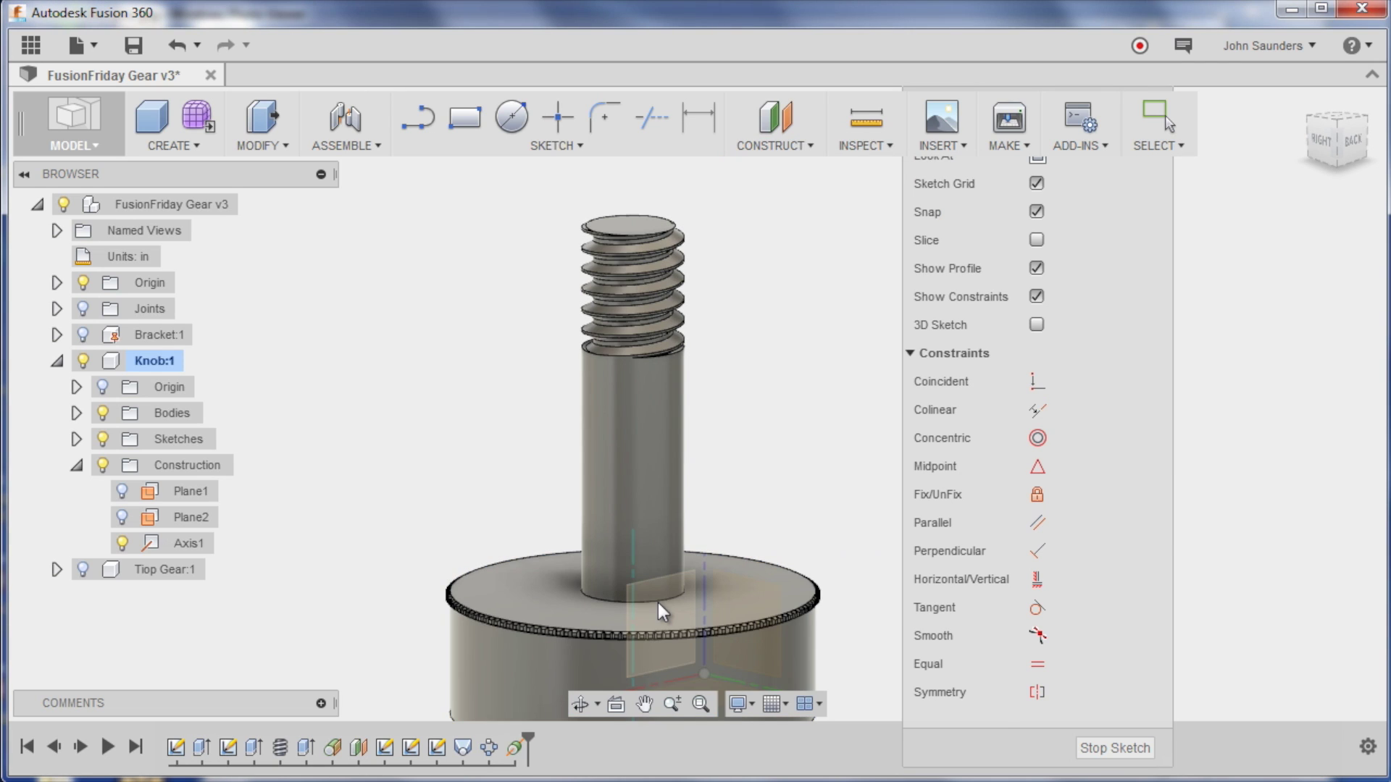
key(Escape)
Step: Start a rectangular pattern of the loft and circular pattern features, with the new shaft axis as its direction
middle_drag(791, 481, 759, 184)
click(185, 147)
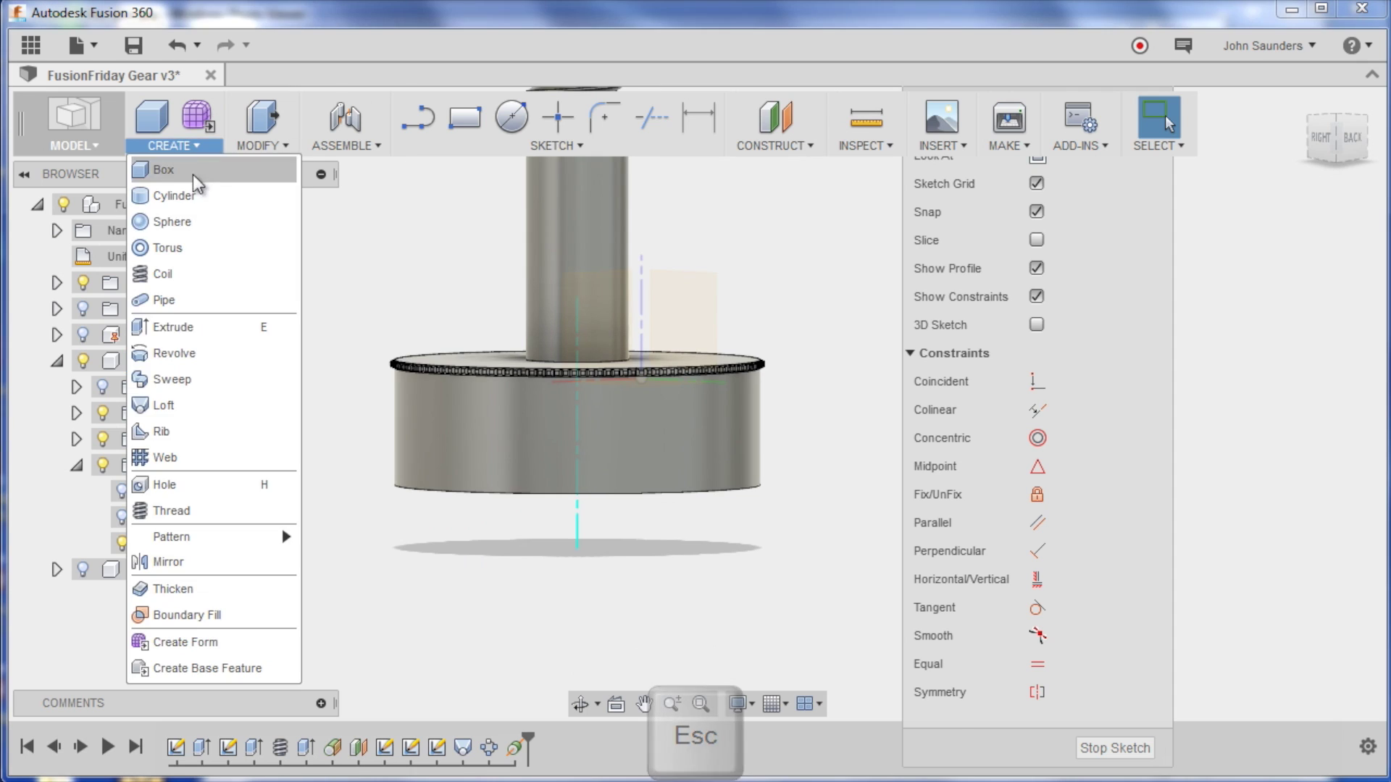
mouse_move(223, 535)
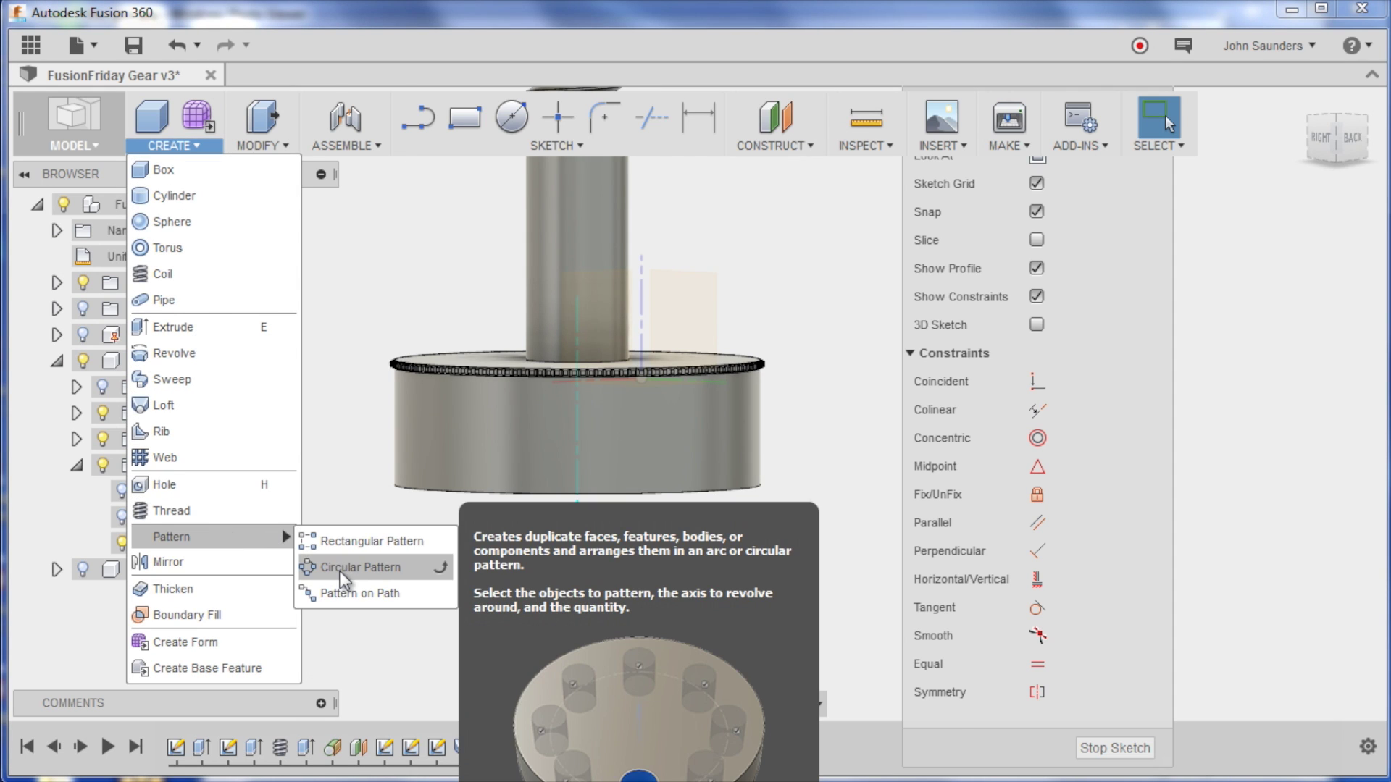
click(311, 540)
shift+middle_drag(297, 310, 344, 347)
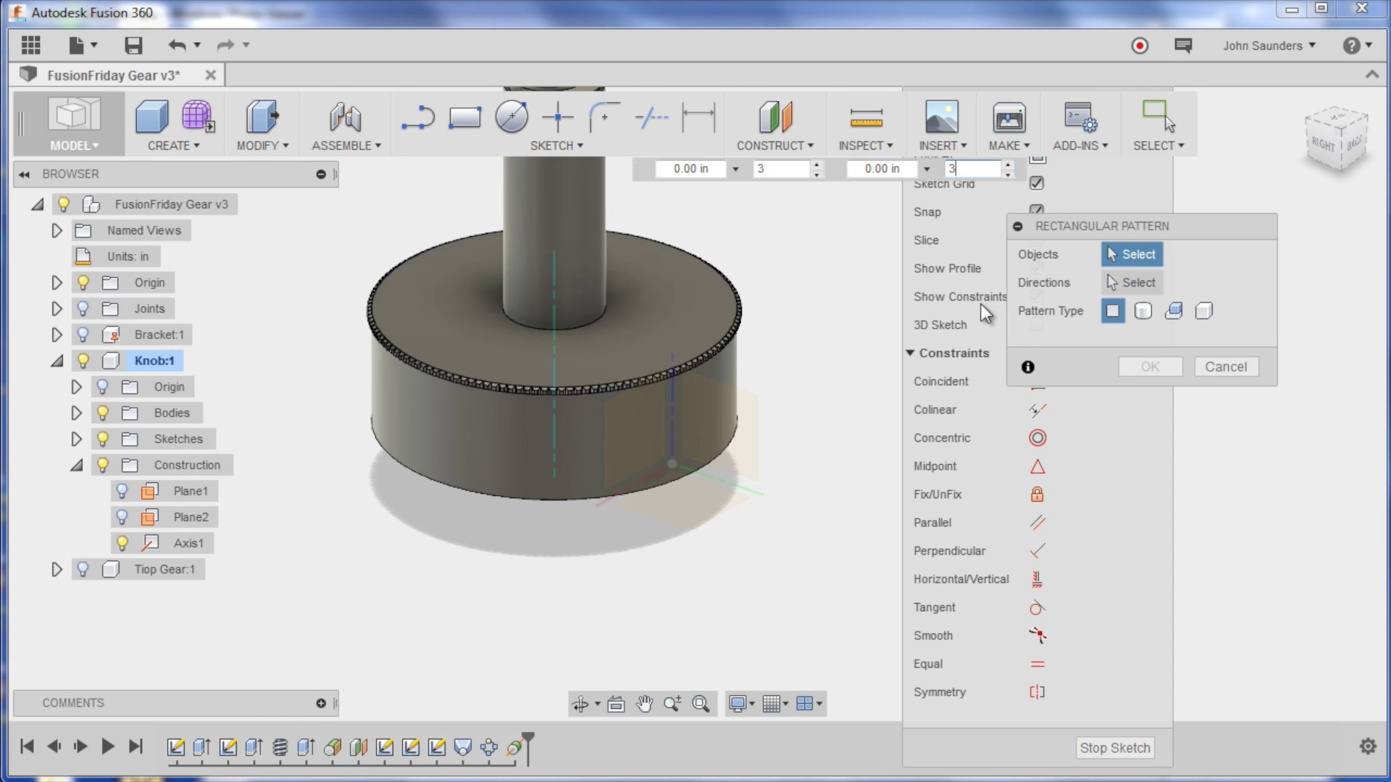
click(462, 746)
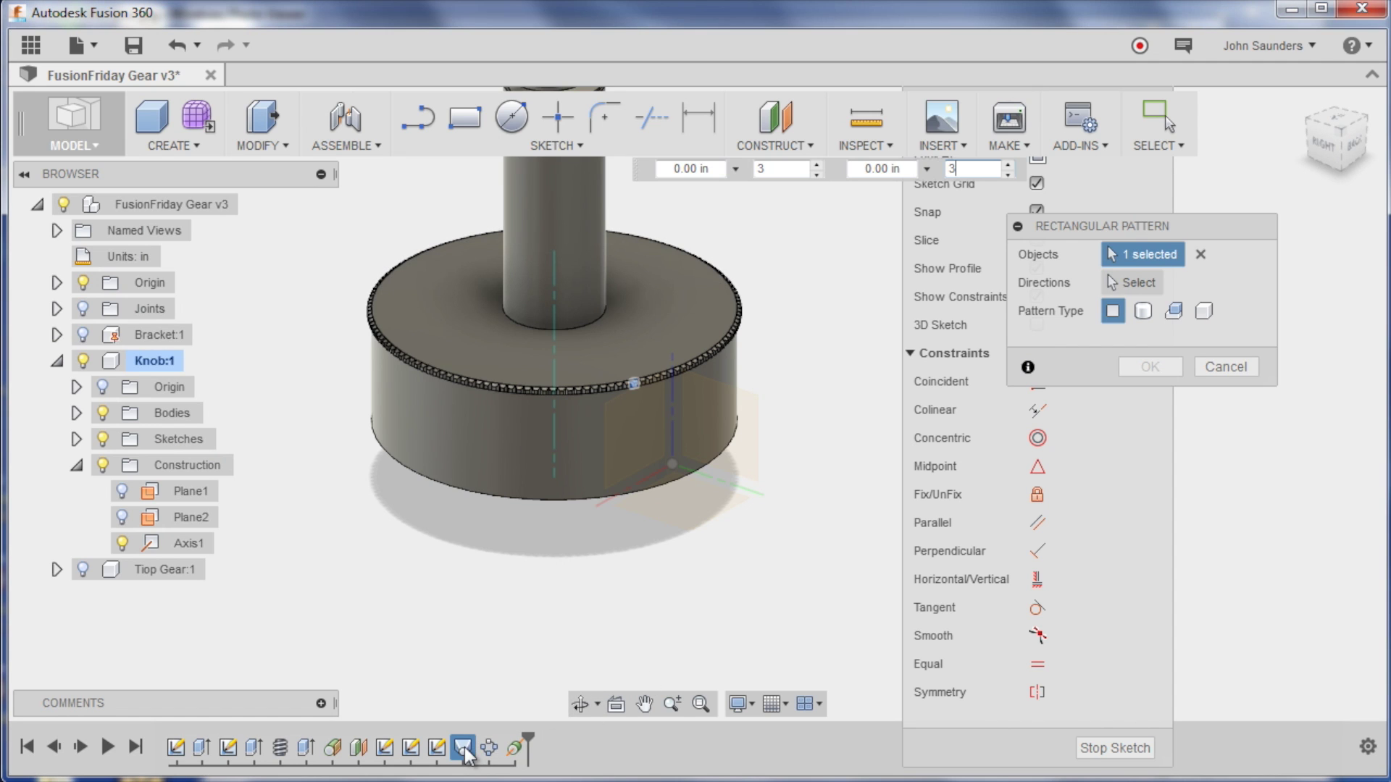
click(485, 748)
click(1139, 282)
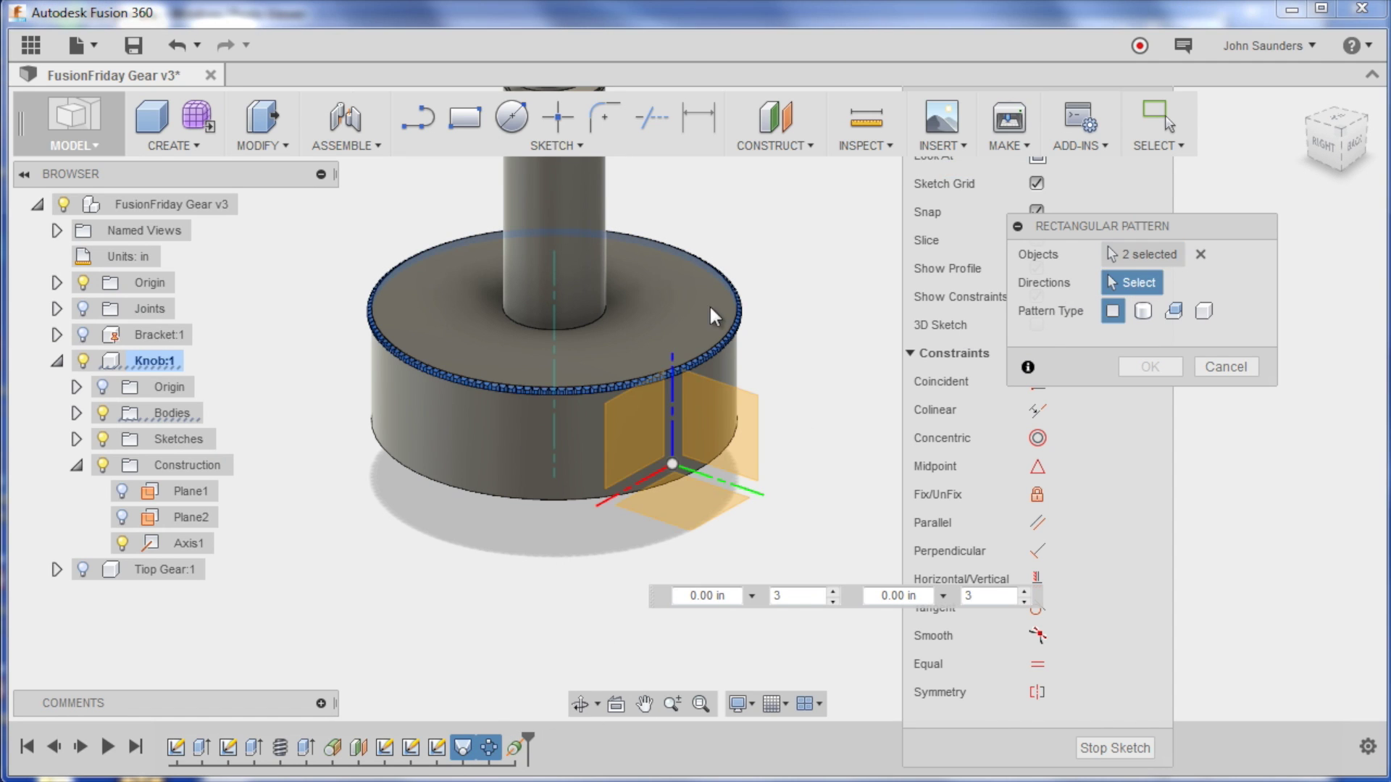
shift+middle_drag(560, 615, 556, 544)
click(555, 542)
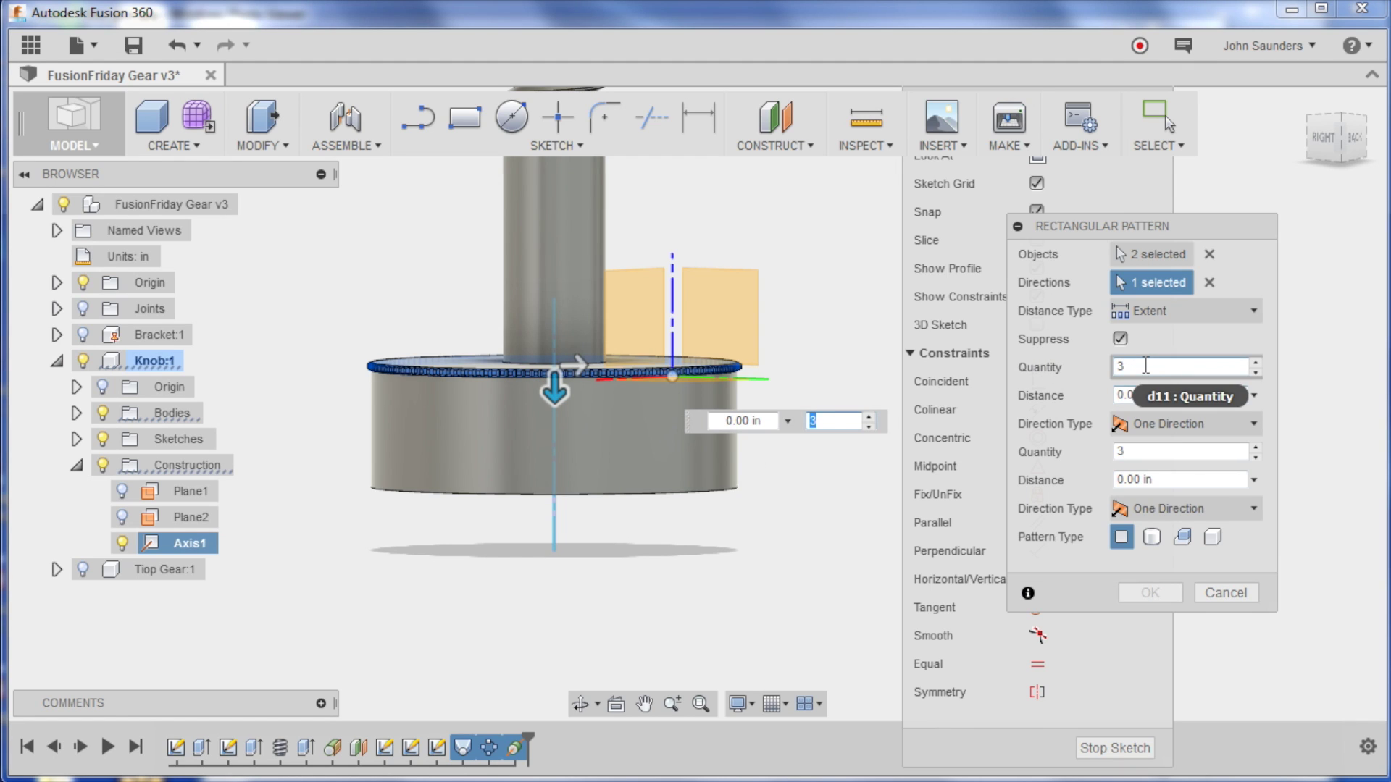
Step: Set the pattern's distance type to Spacing with a 0.02 in distance, and create it with a quantity of 3
drag(1145, 366, 1085, 358)
click(1167, 311)
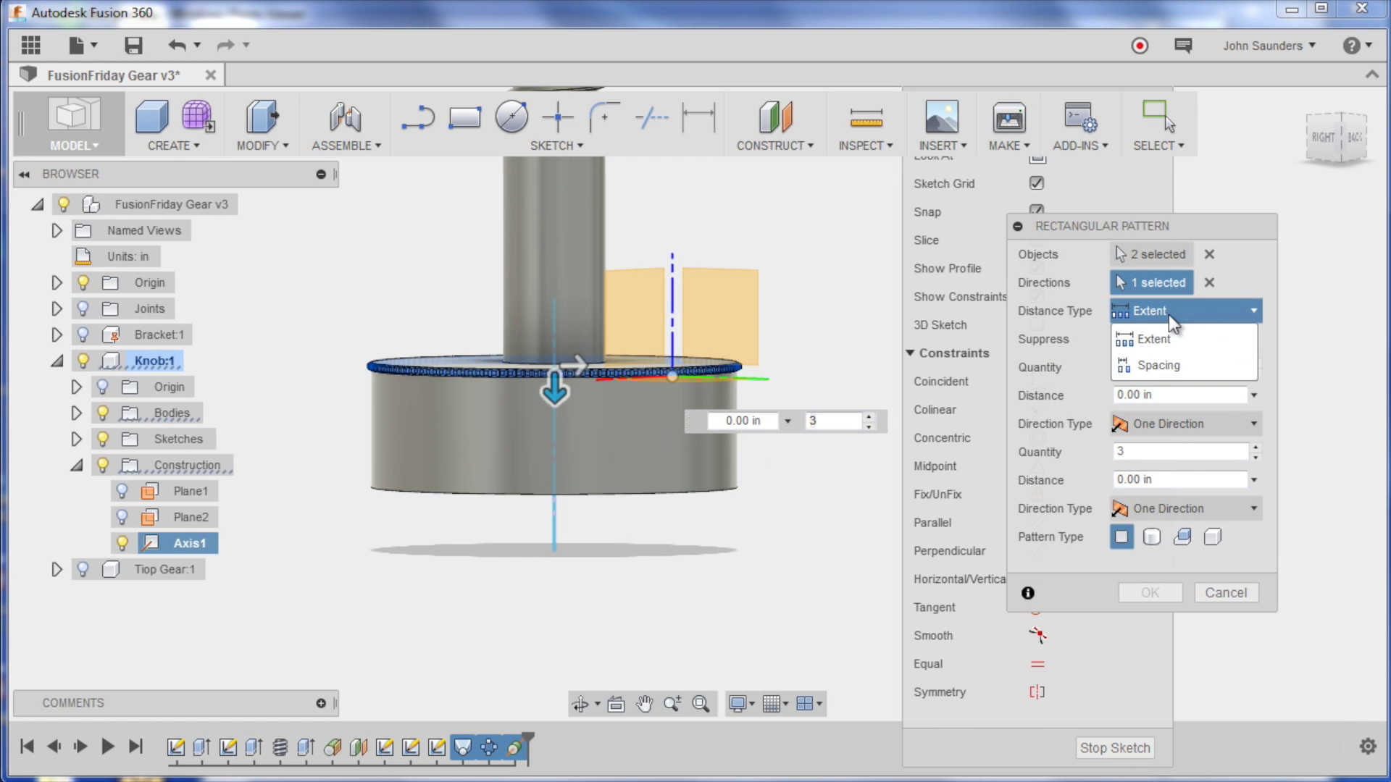
click(1175, 359)
drag(1159, 395, 1133, 397)
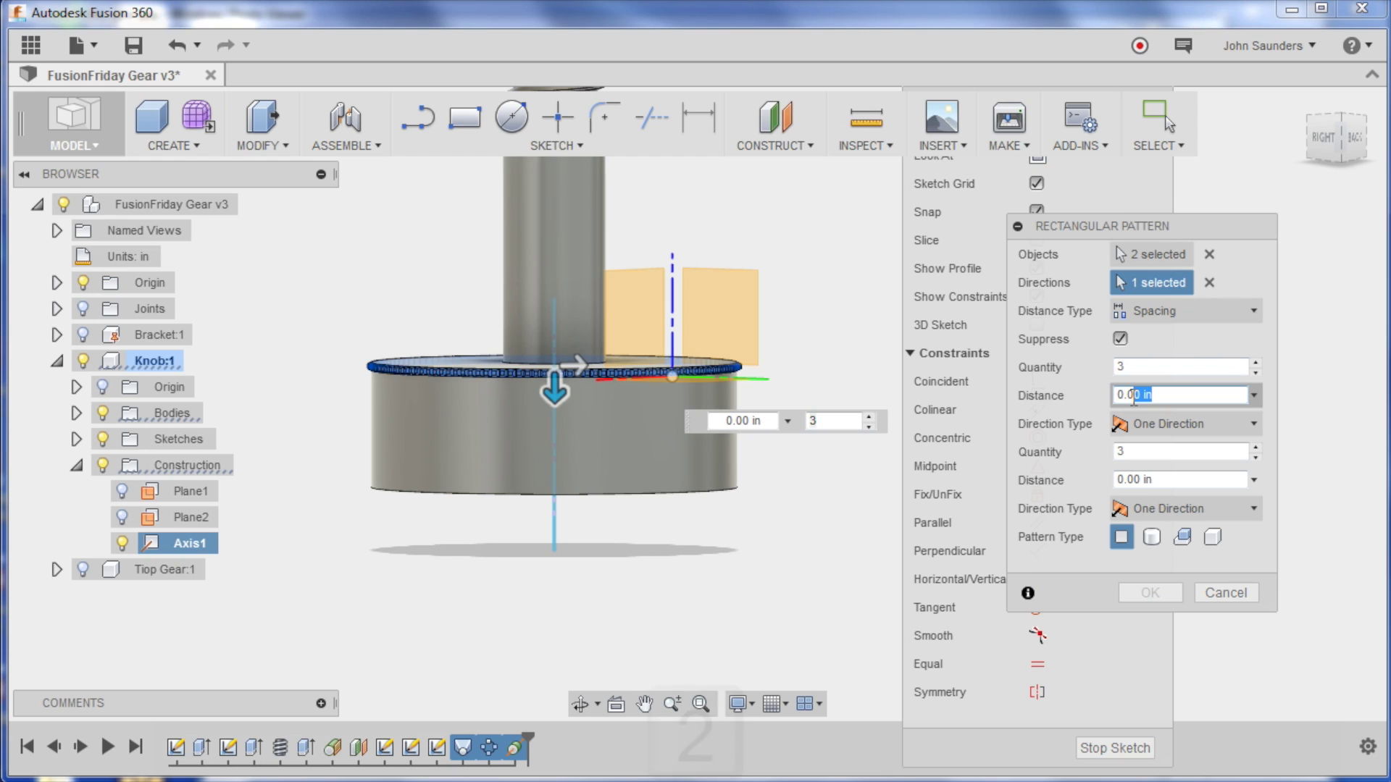
text(2)
key(Tab)
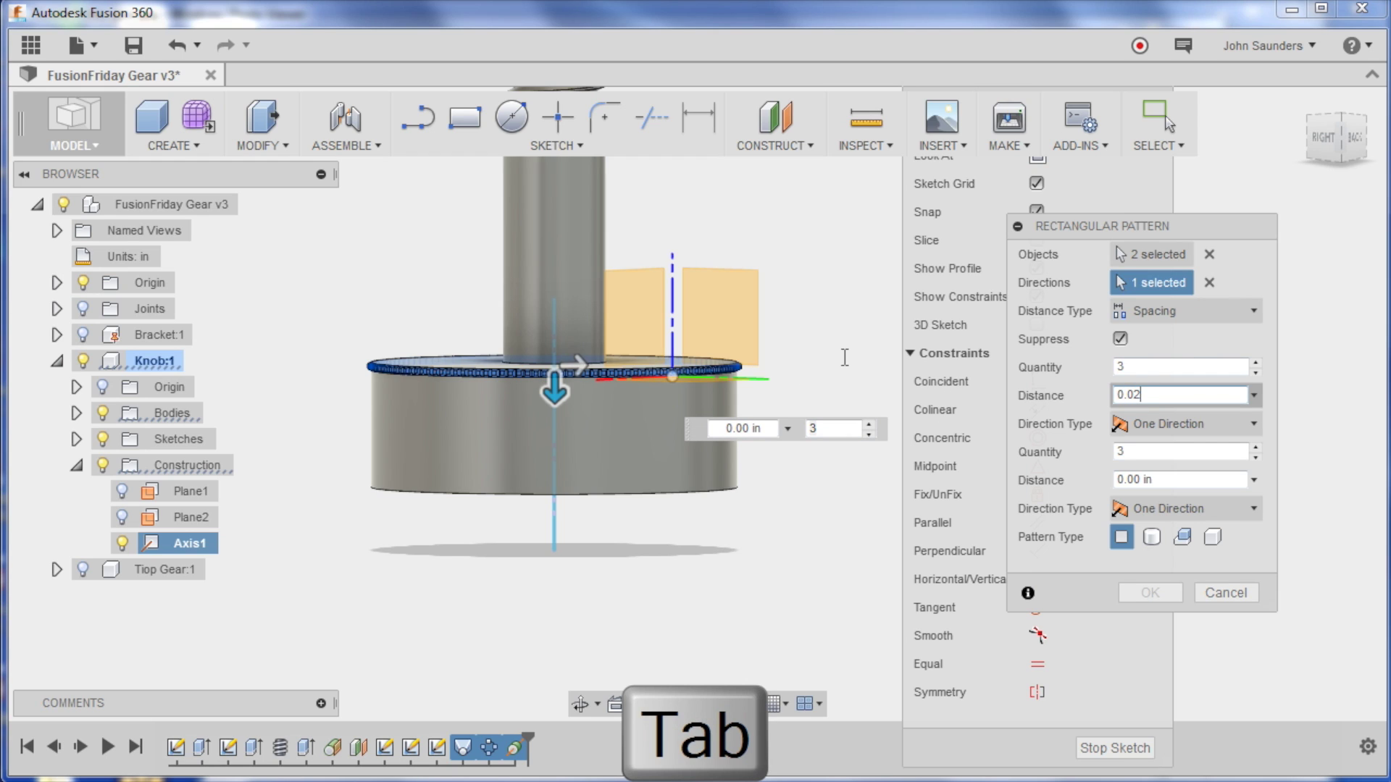
key(Tab)
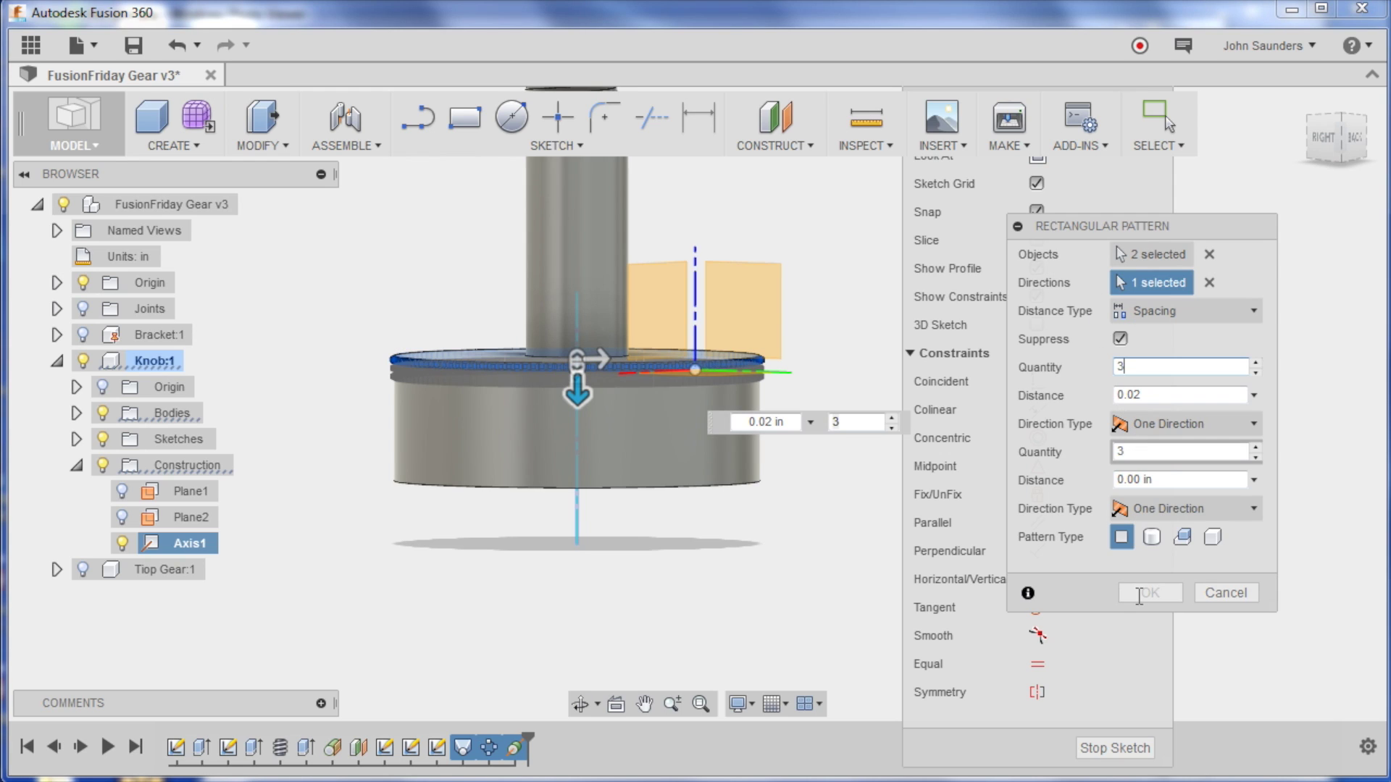
click(1147, 593)
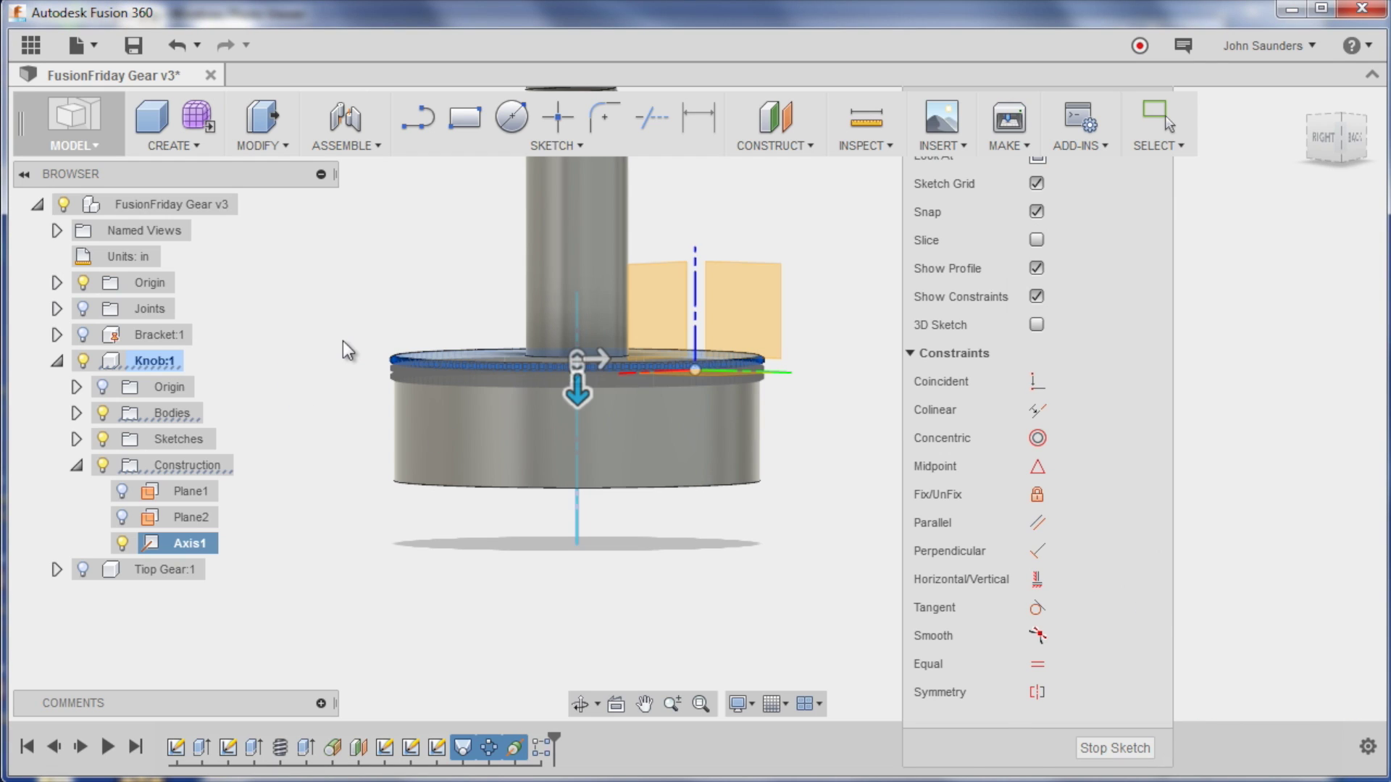
scroll(342, 341, up, 2)
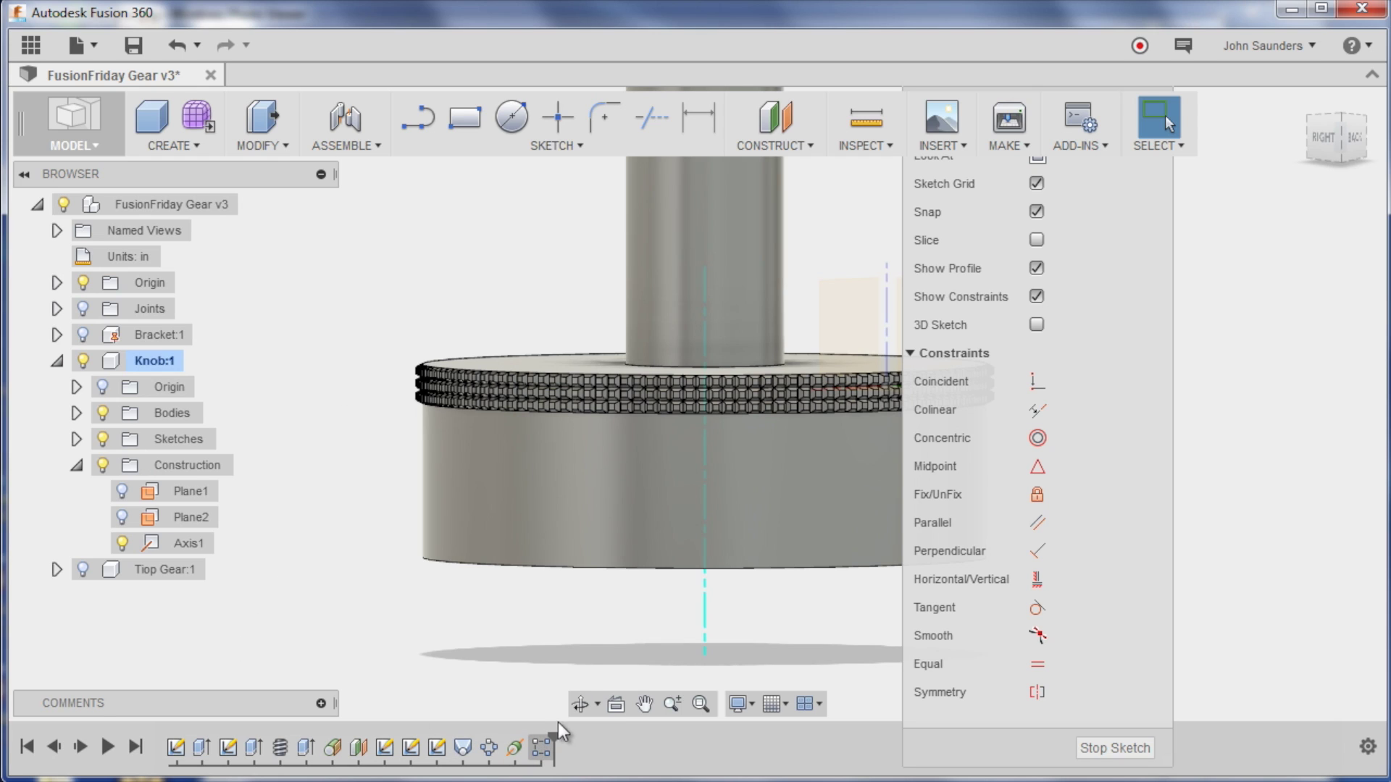
Step: Edit the rectangular pattern feature and set its quantity along the axis to 8
click(537, 744)
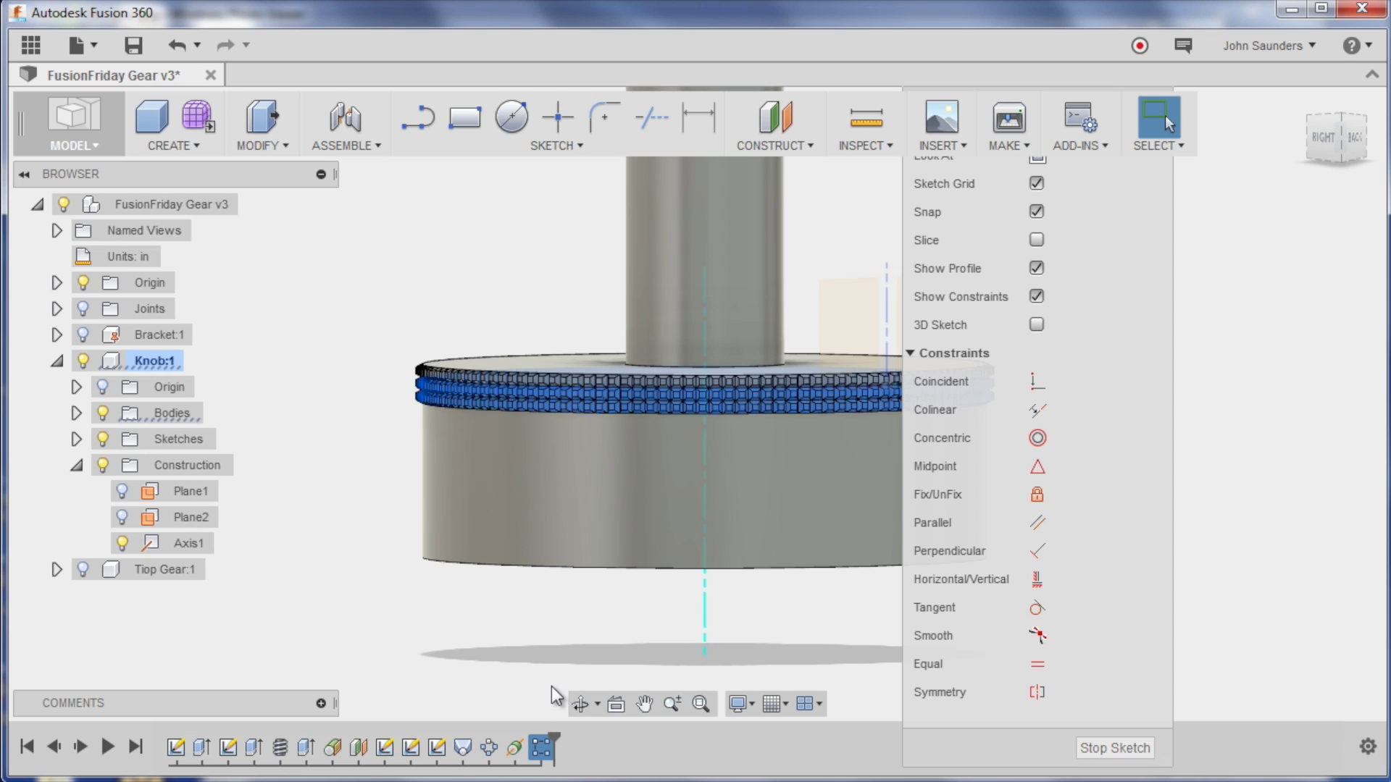
right_click(540, 746)
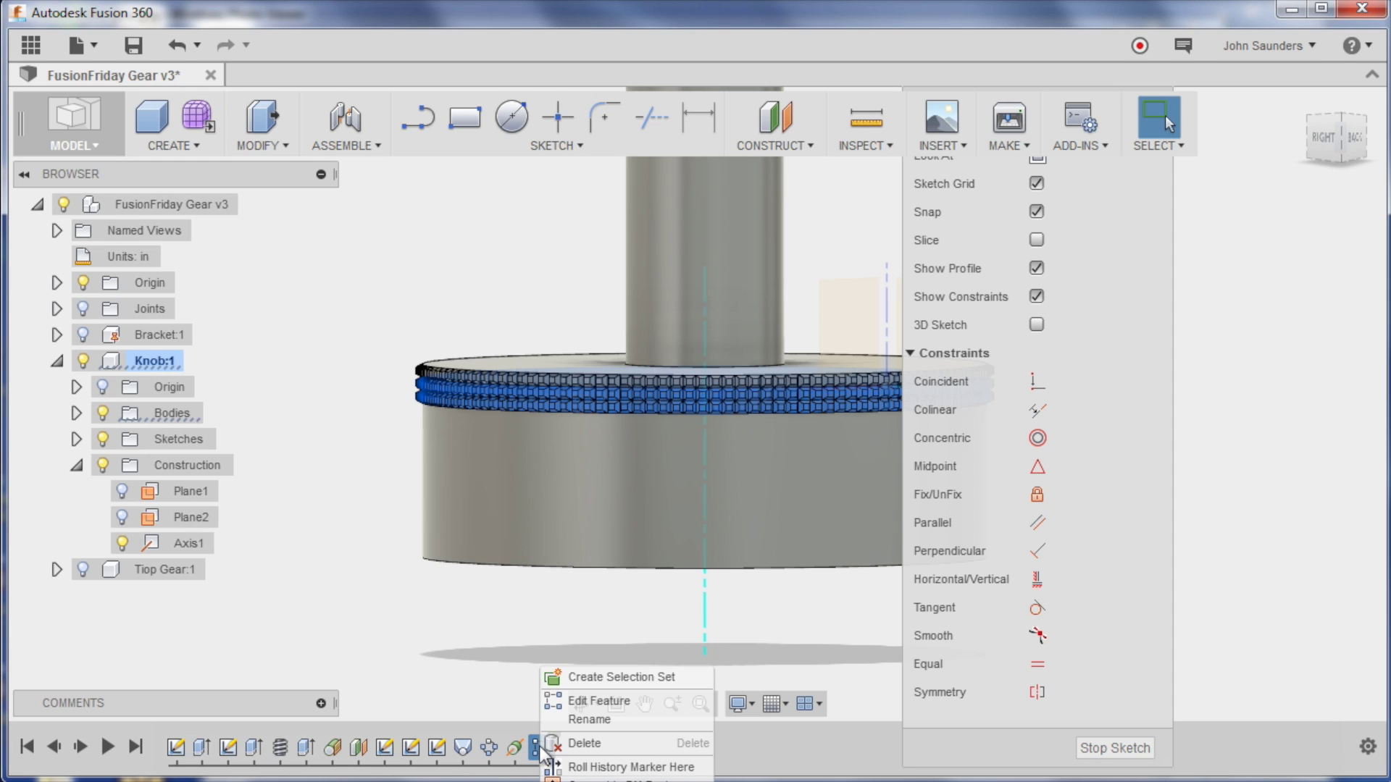
click(581, 702)
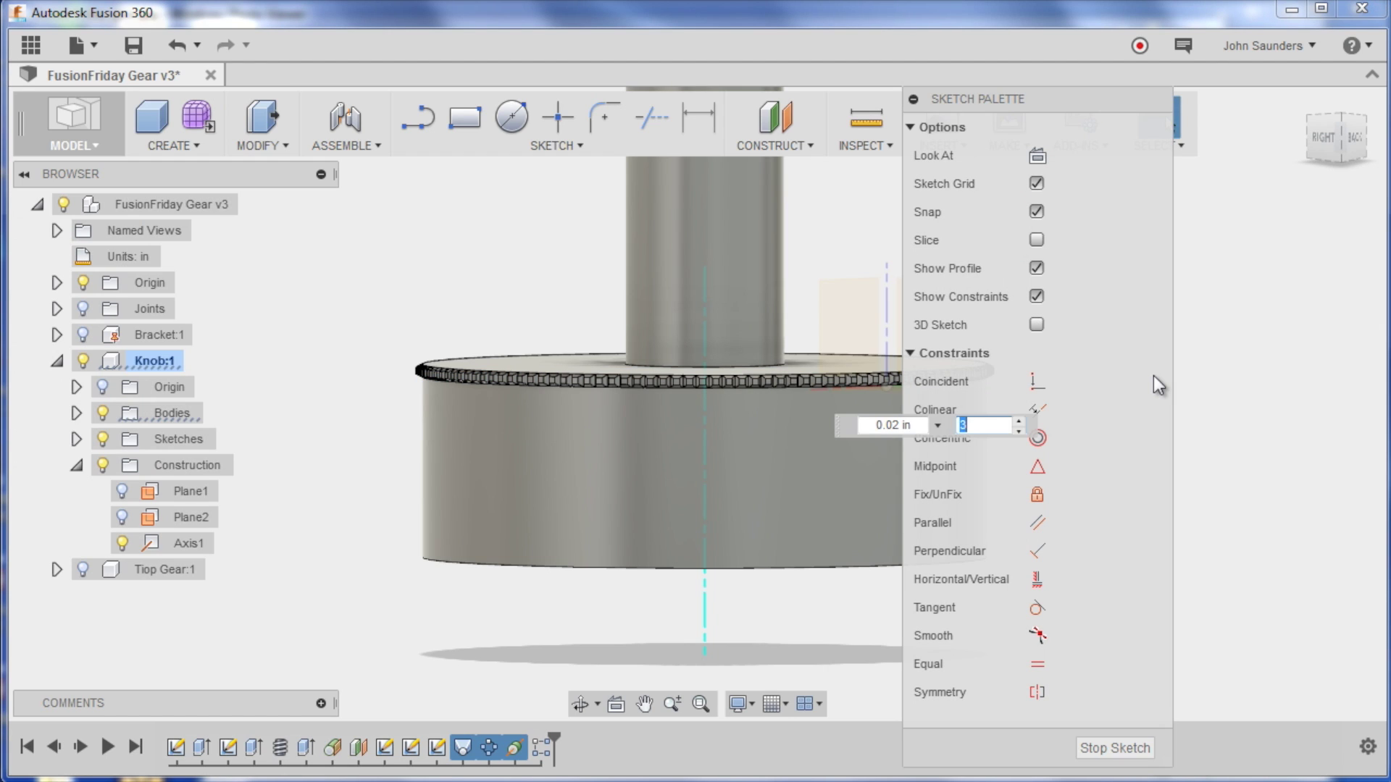
text(8)
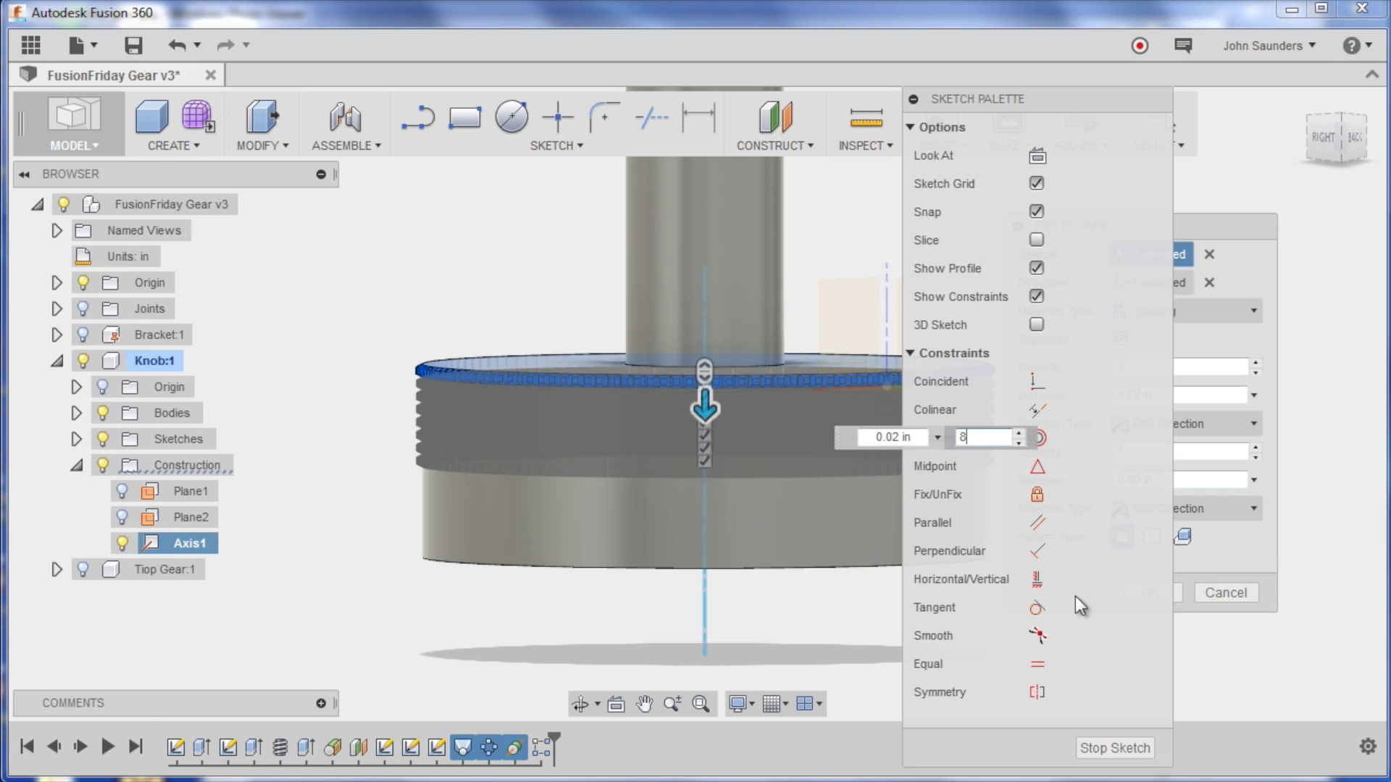
click(1176, 592)
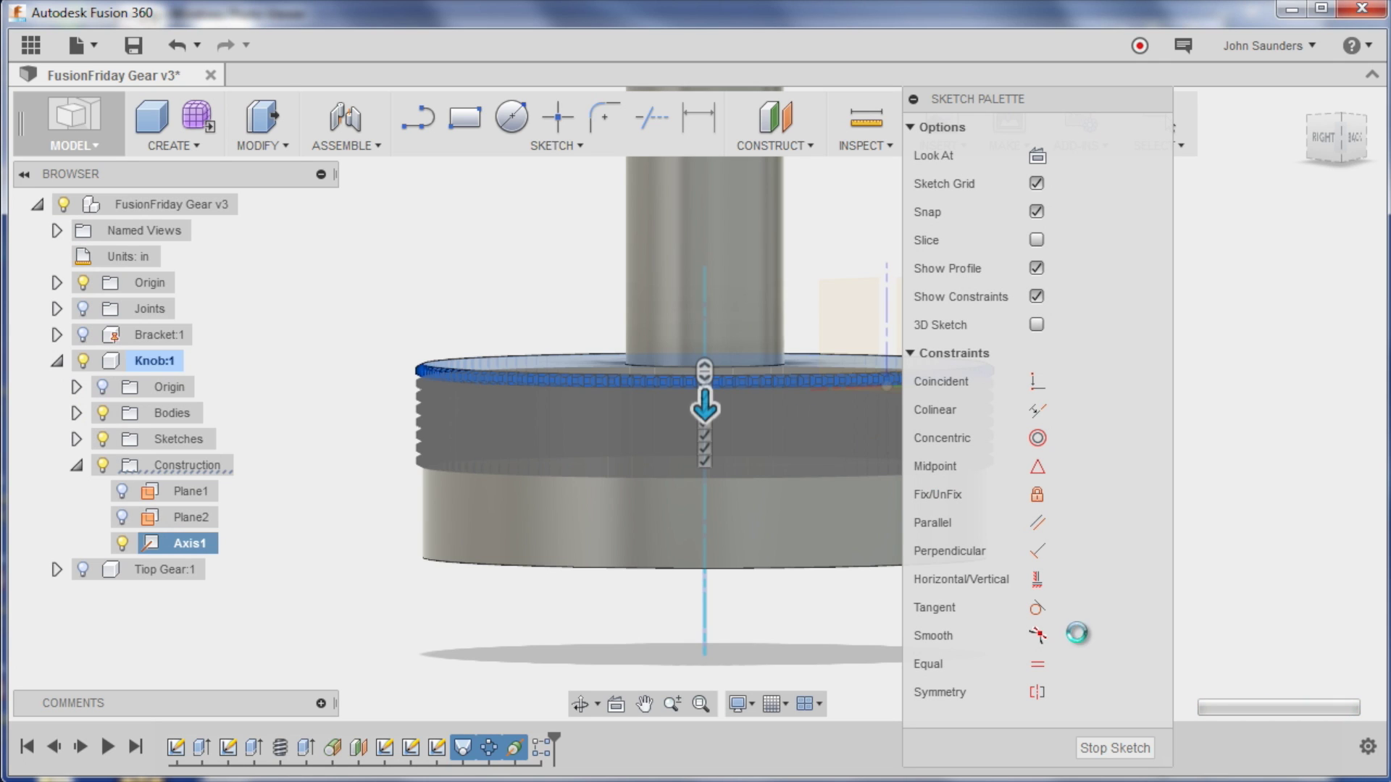
Step: Show the Bracket component and the Joints folder again
scroll(516, 270, down, 2)
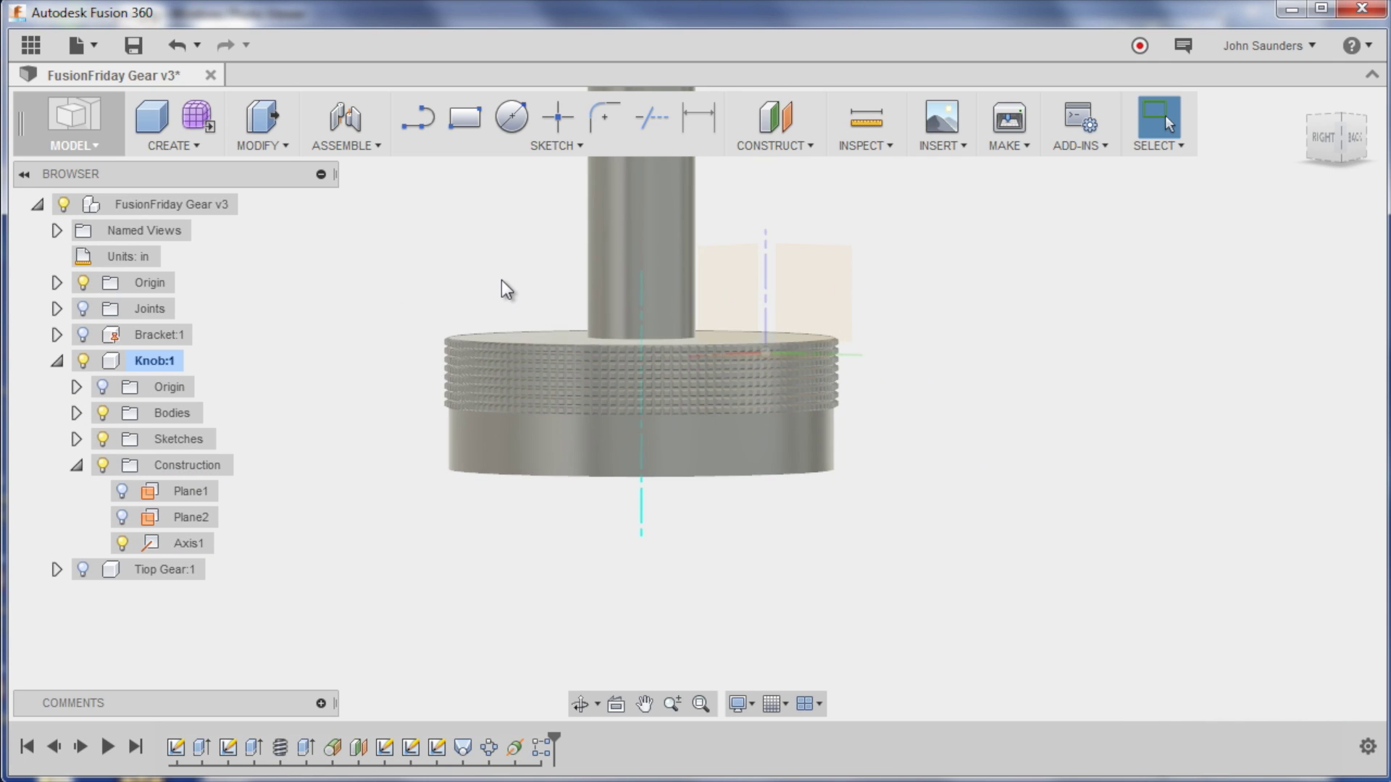
scroll(465, 263, down, 1)
shift+middle_drag(463, 265, 449, 290)
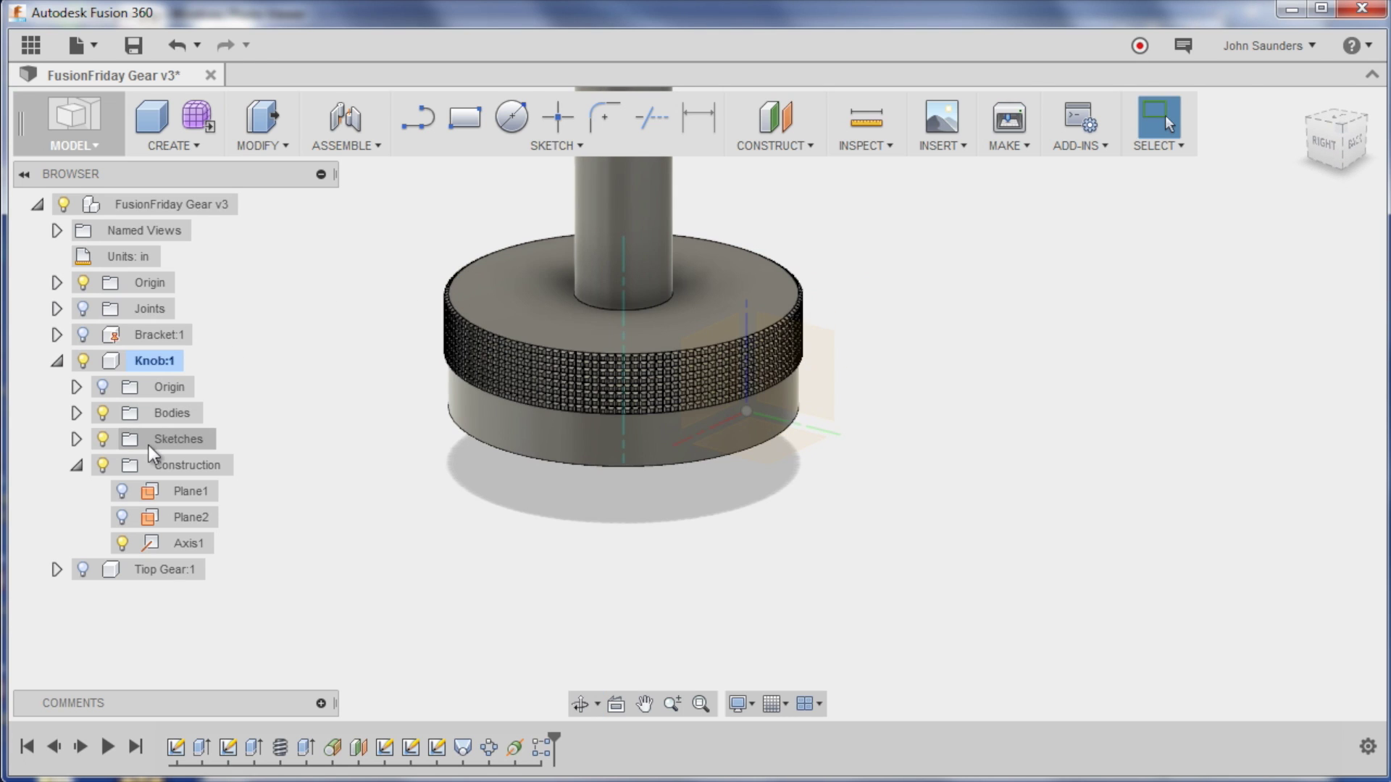
click(83, 335)
click(82, 308)
middle_drag(391, 257, 471, 474)
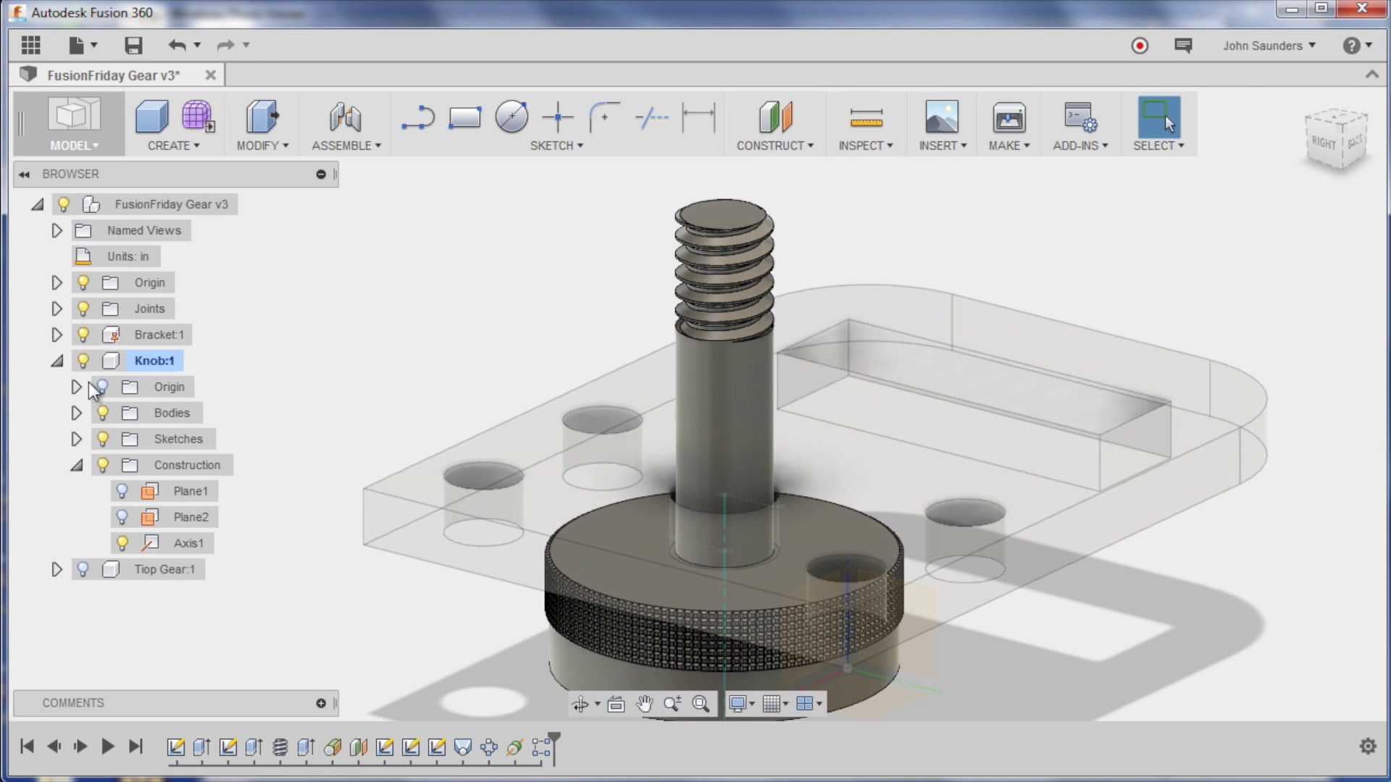
Step: Collapse the Knob component and activate the top-level assembly
click(57, 360)
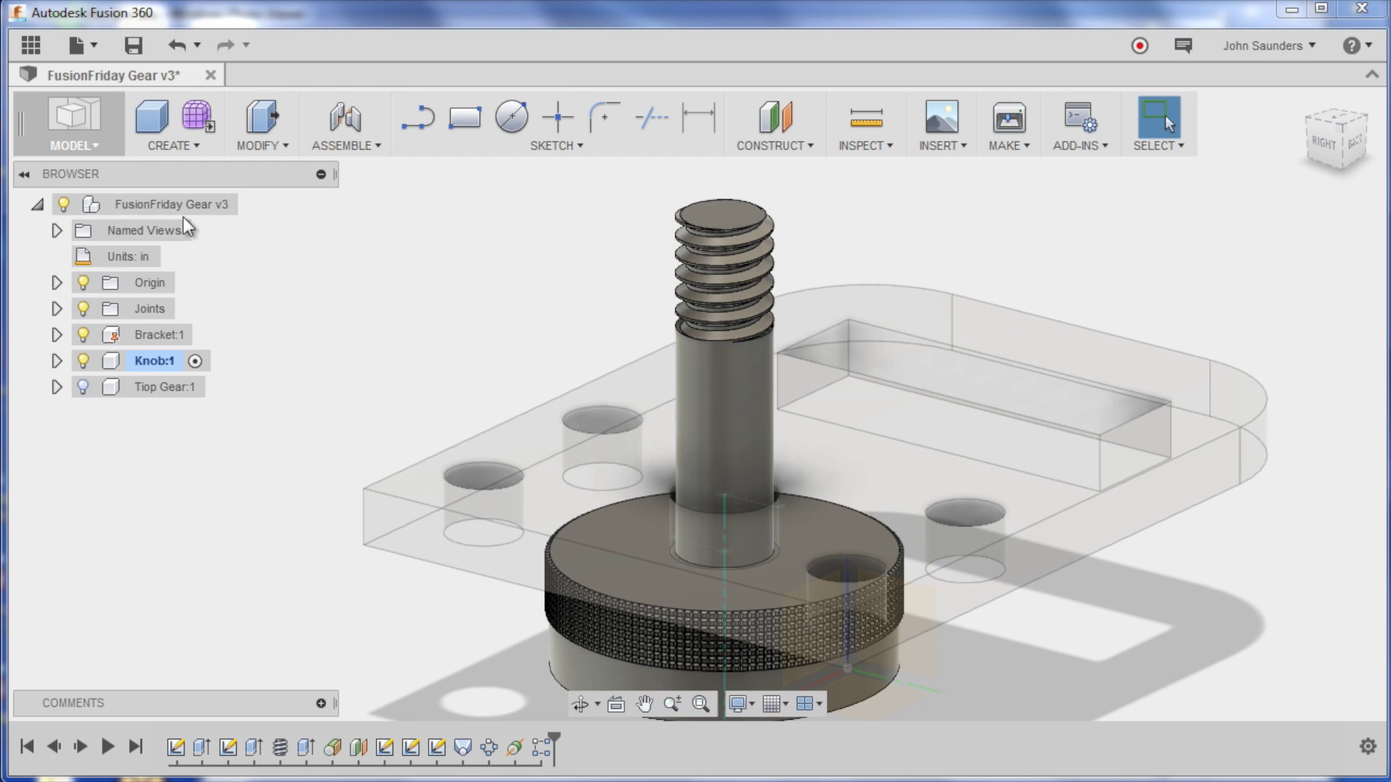
click(227, 209)
click(243, 205)
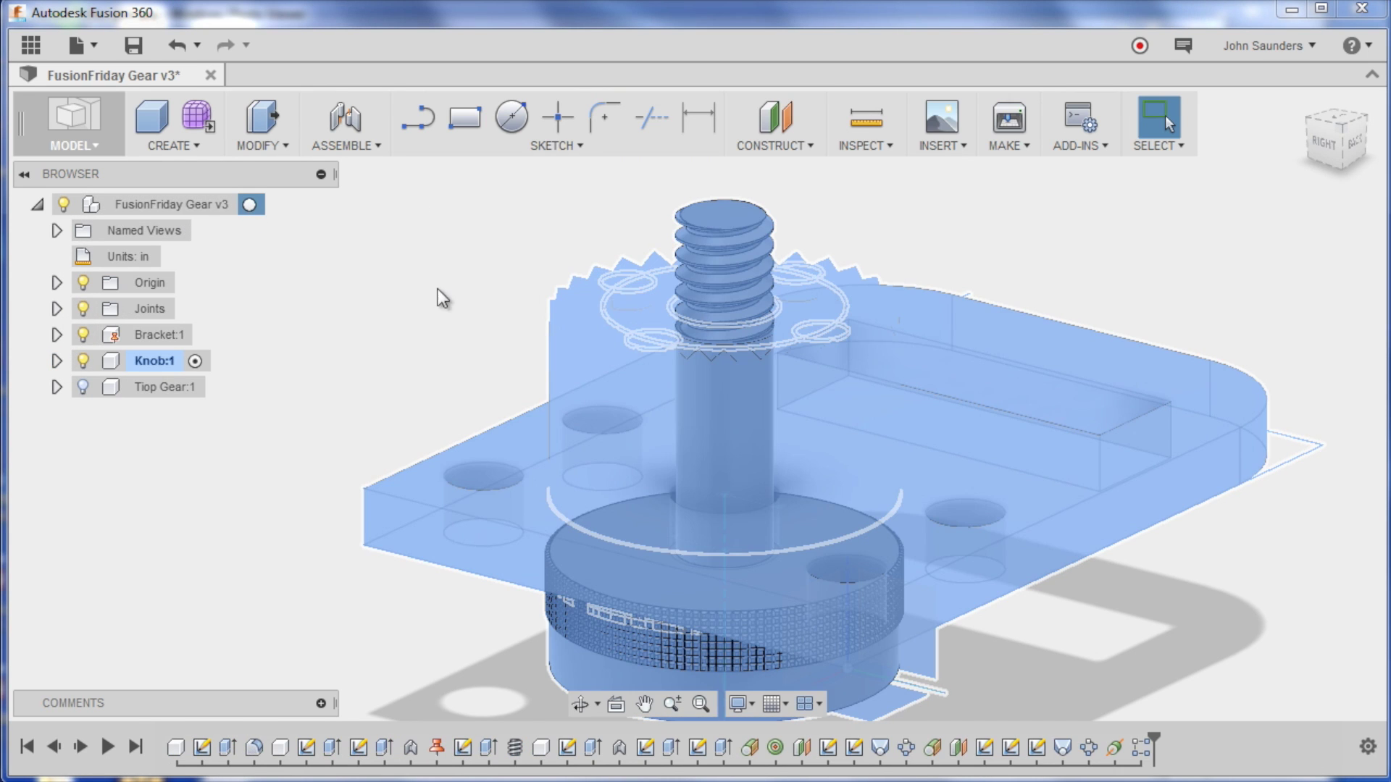
Step: Examine the assembled mount from below and above, including a close look at the knurling on the knob head
shift+middle_drag(450, 301, 618, 562)
click(860, 779)
key(alt+Tab)
shift+middle_drag(859, 506, 812, 598)
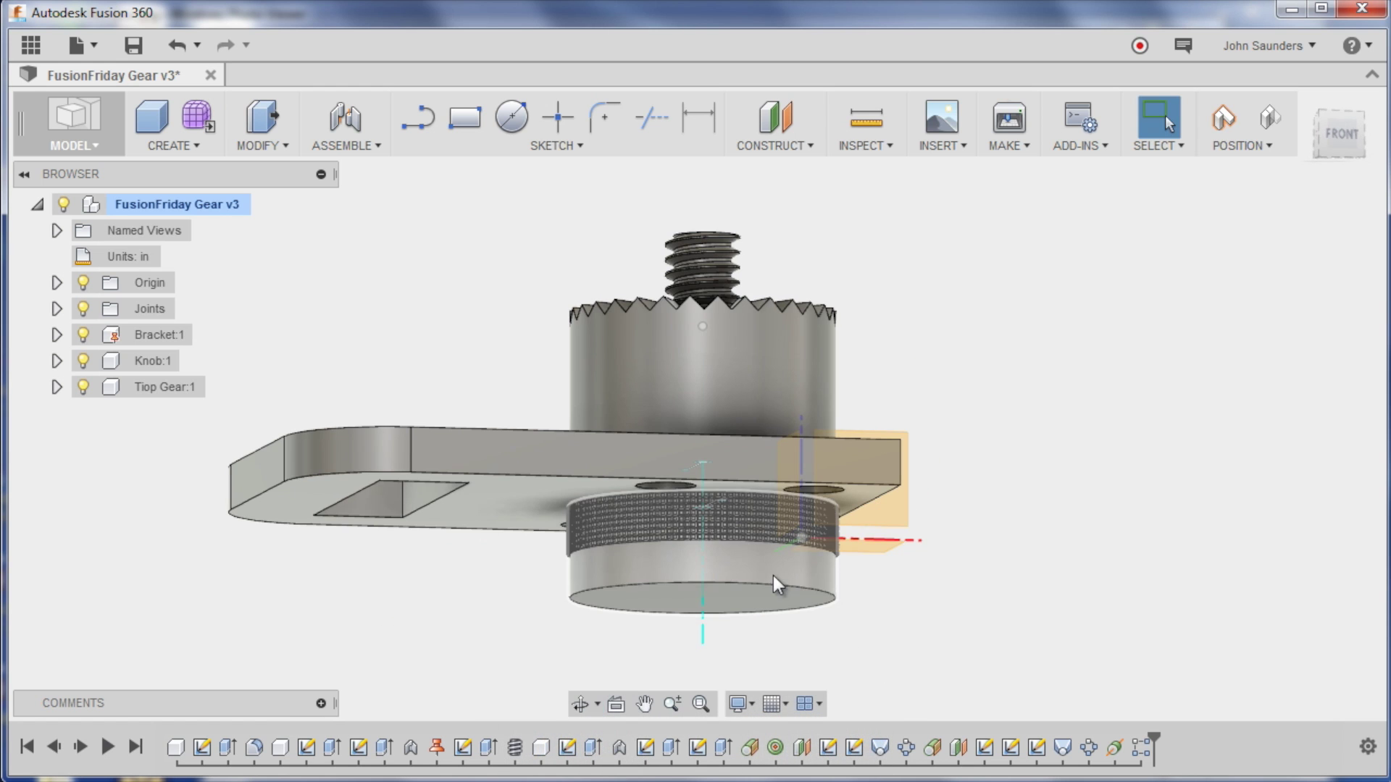
scroll(703, 537, up, 5)
scroll(706, 537, down, 5)
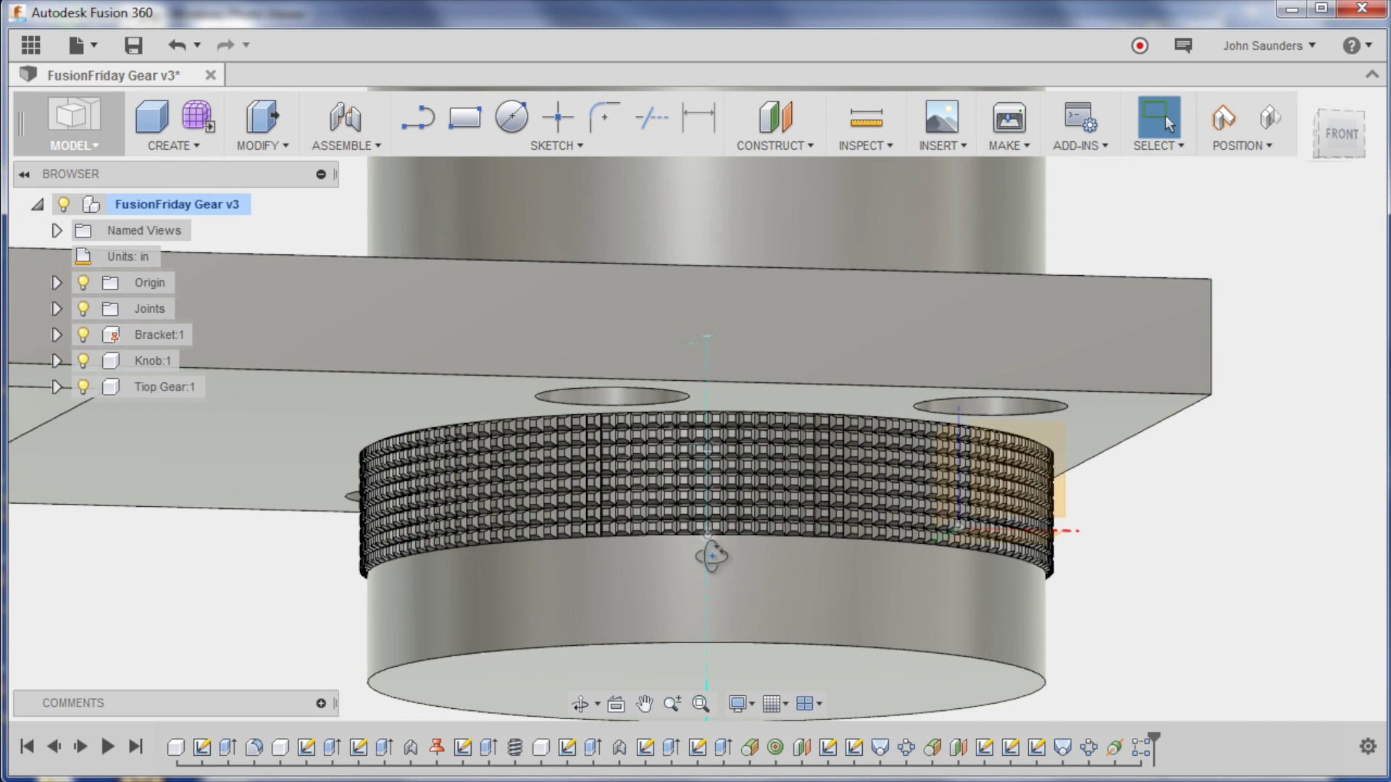
shift+middle_drag(710, 562, 732, 580)
scroll(731, 576, down, 5)
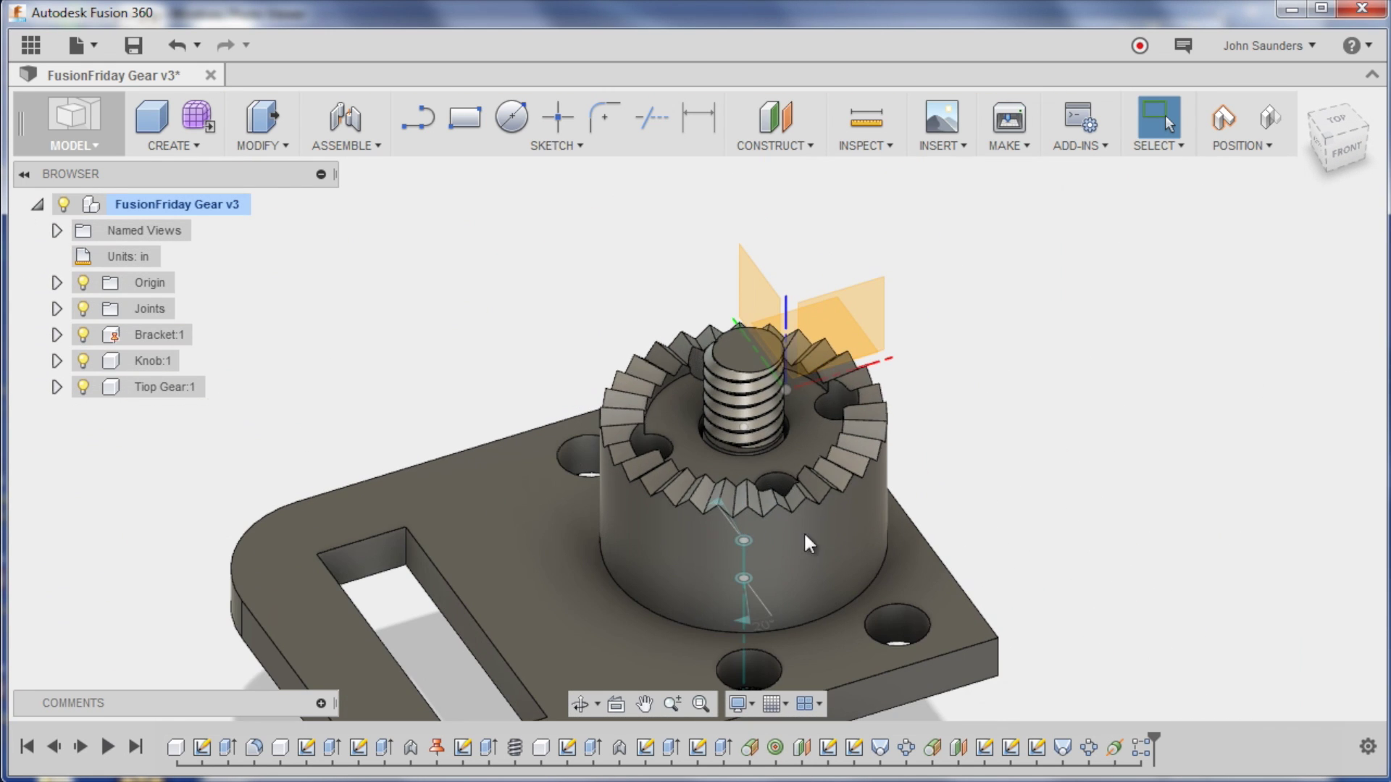
scroll(758, 536, down, 3)
middle_drag(758, 537, 782, 357)
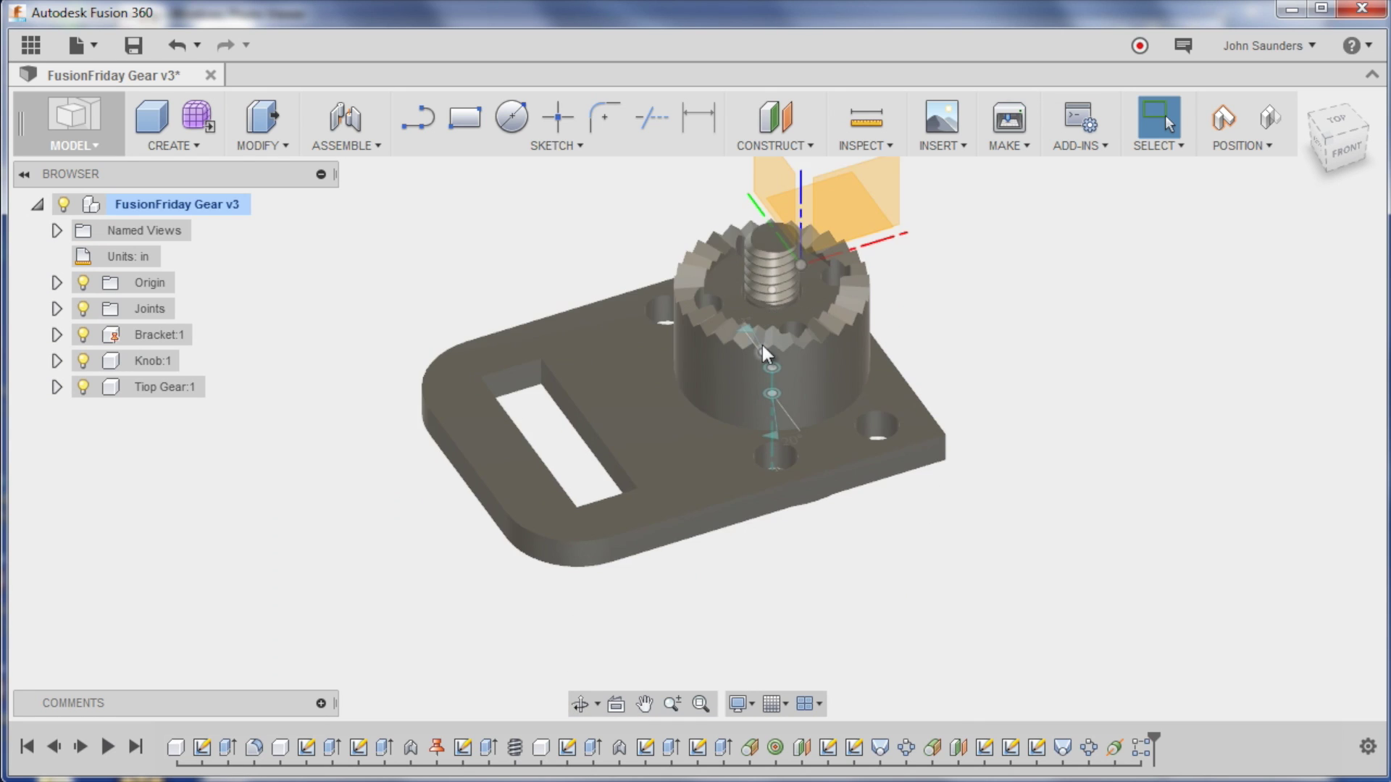
Step: Orient the assembly like the DJI Osmo reference photo and compare the model with that picture in Windows Photo Viewer
shift+middle_drag(572, 182, 577, 229)
scroll(615, 268, up, 3)
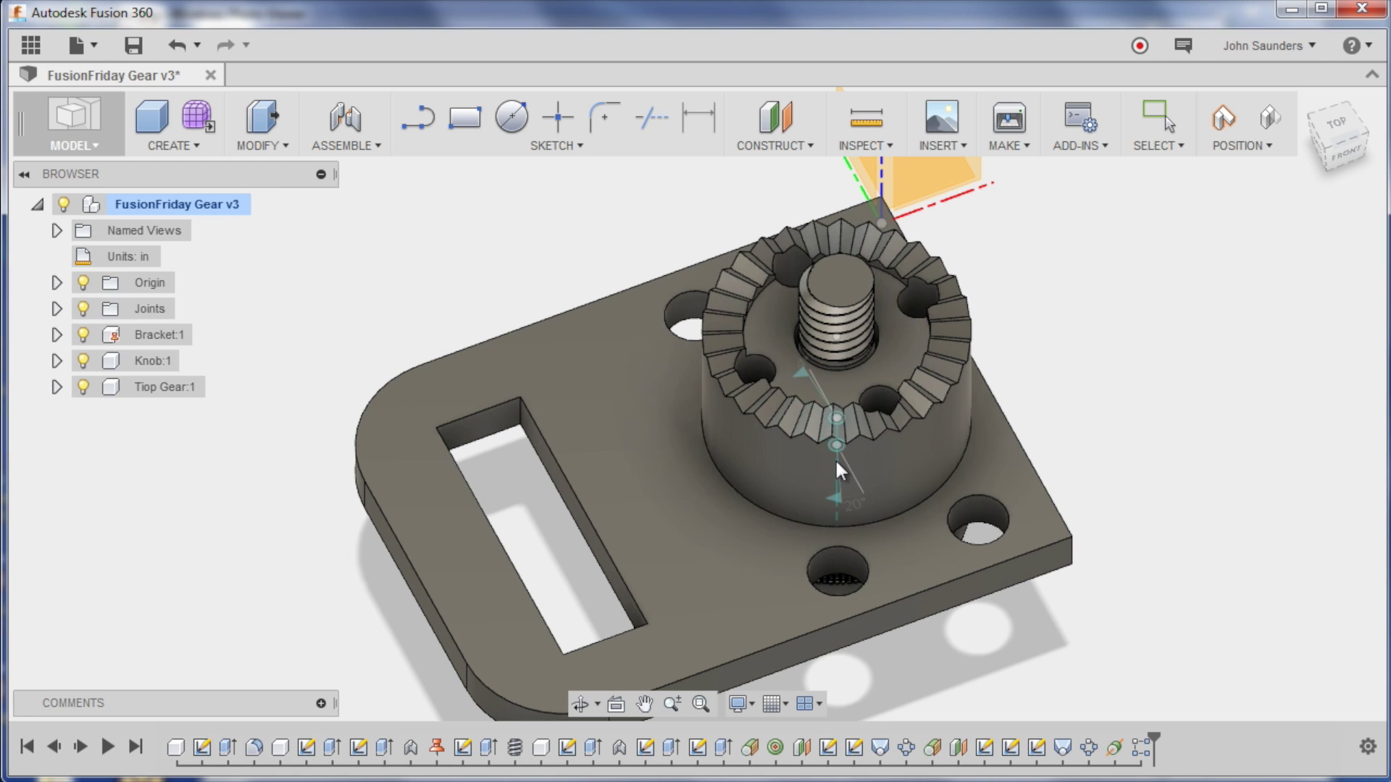
key(Escape)
shift+middle_drag(836, 462, 831, 424)
drag(831, 424, 904, 426)
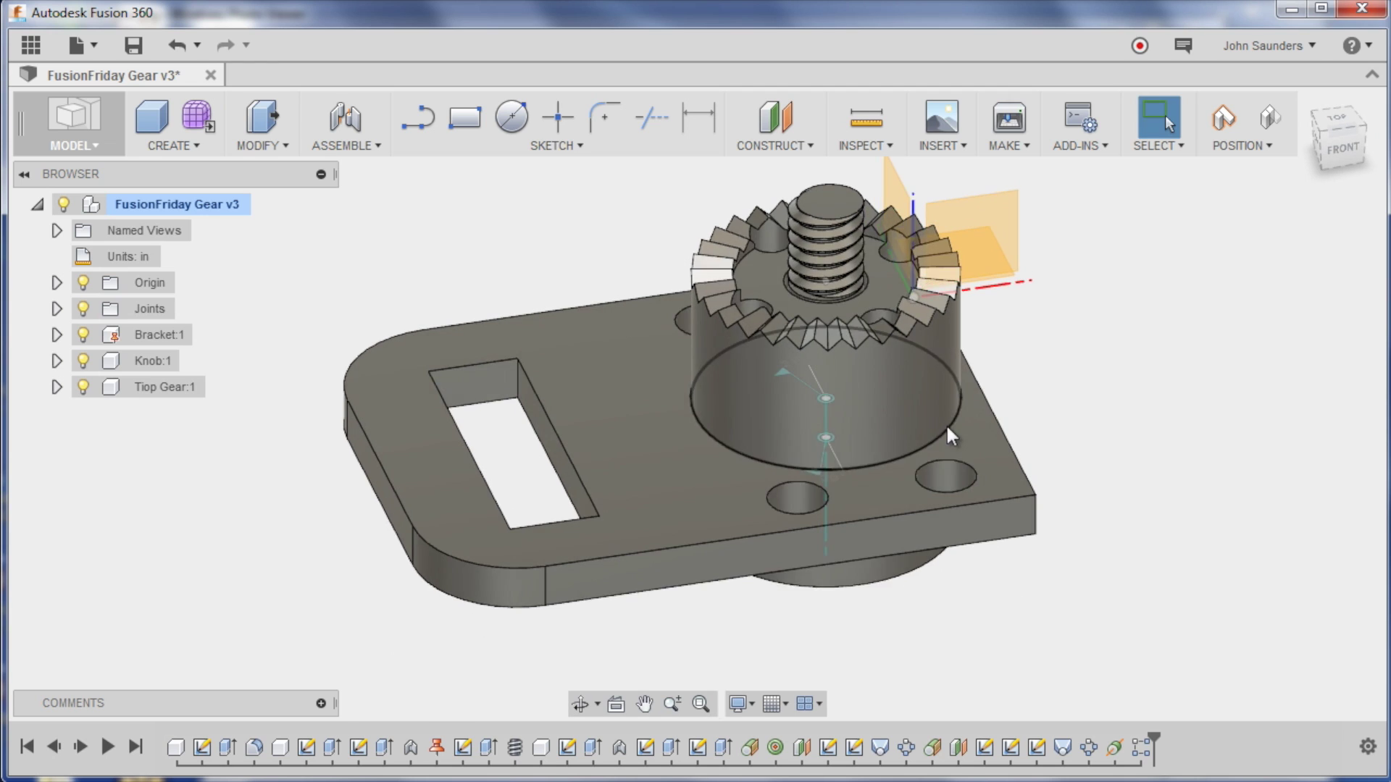
key(alt+Tab)
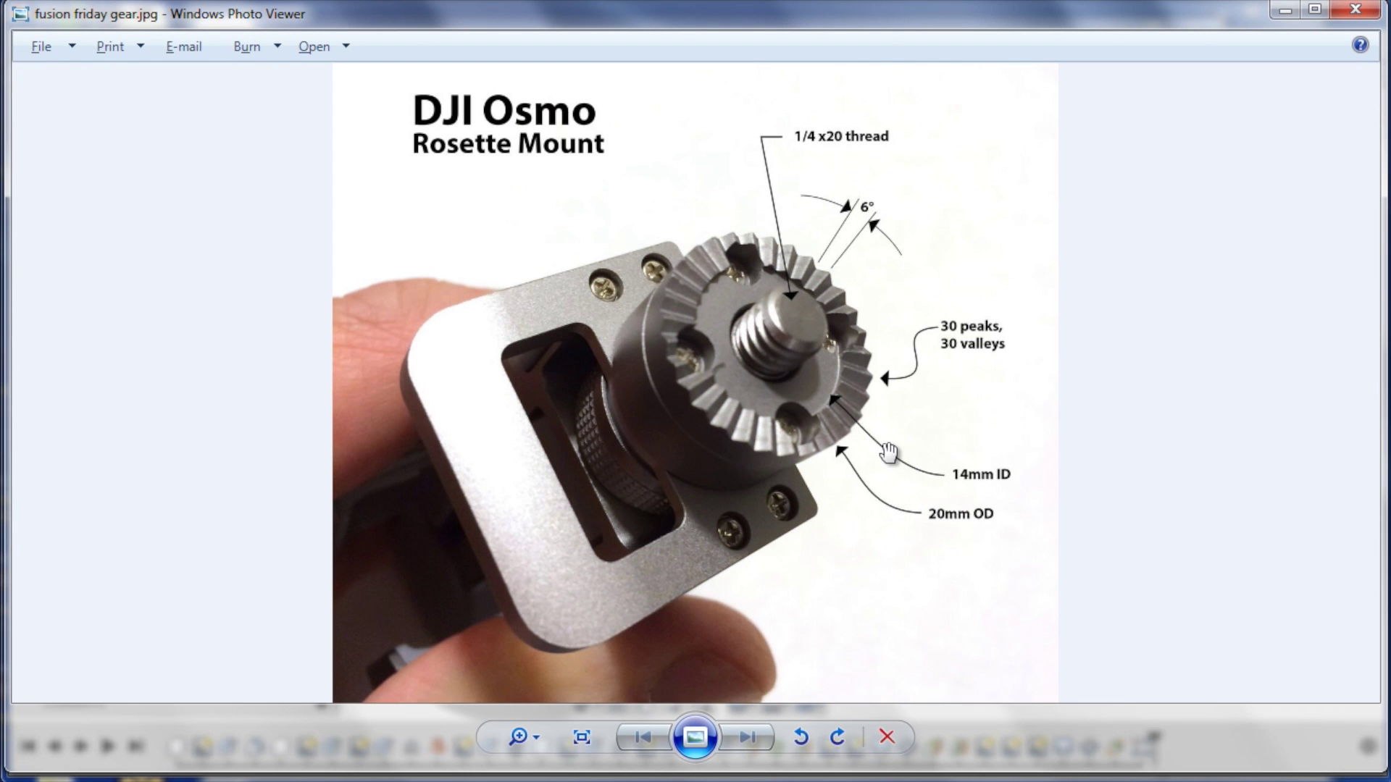
key(alt+Tab)
Step: Select the whole assembly with its Bracket, Knob and Tiop Gear components
mouse_move(946, 430)
shift+middle_down()
mouse_move(916, 442)
mouse_move(955, 445)
mouse_move(947, 457)
shift+middle_up()
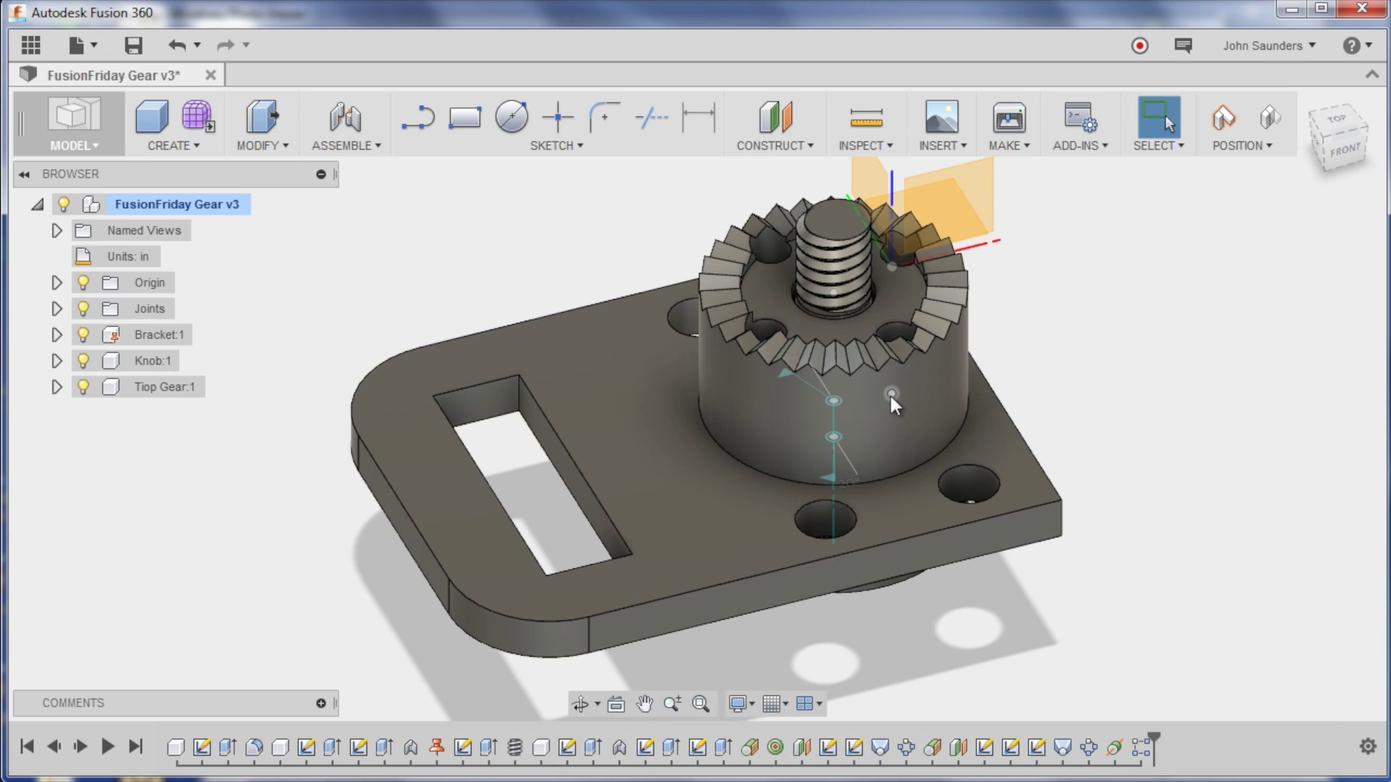
key(ctrl+a)
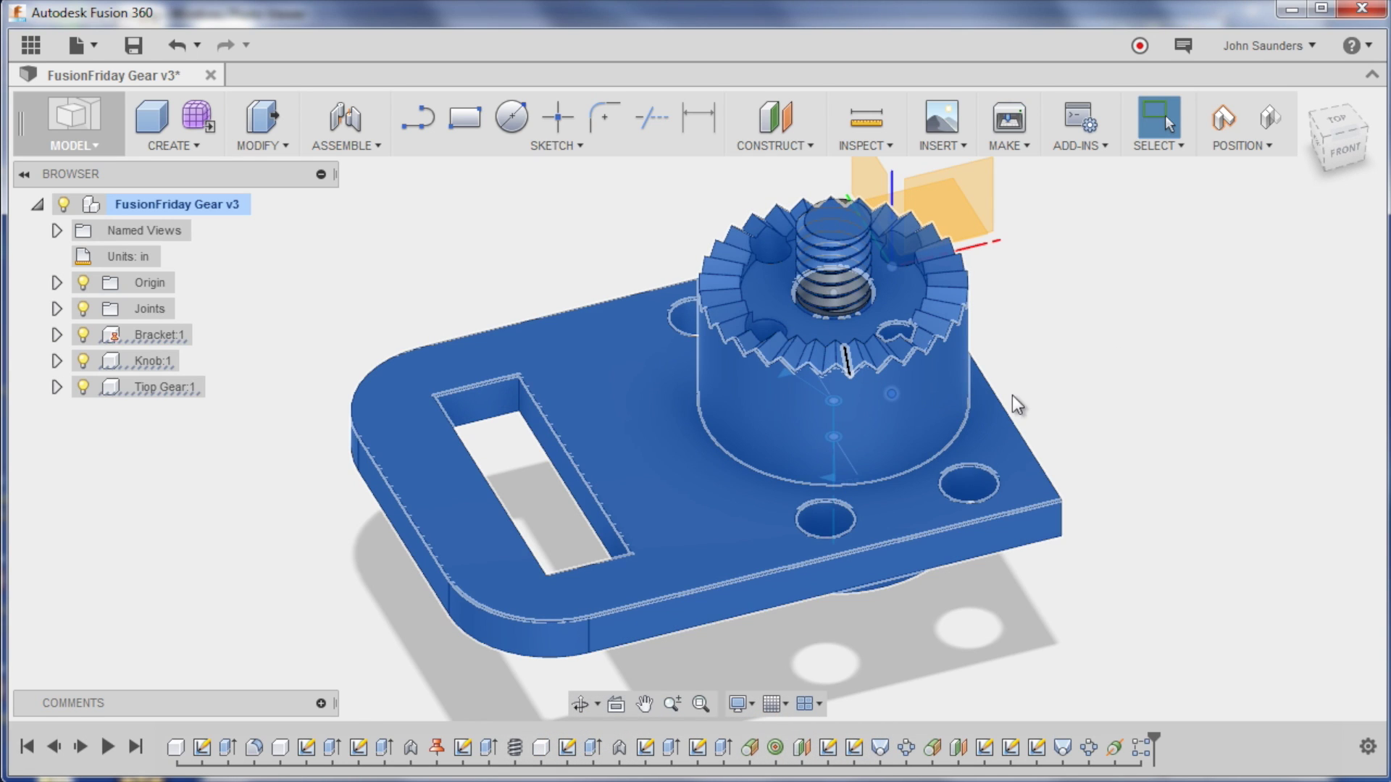